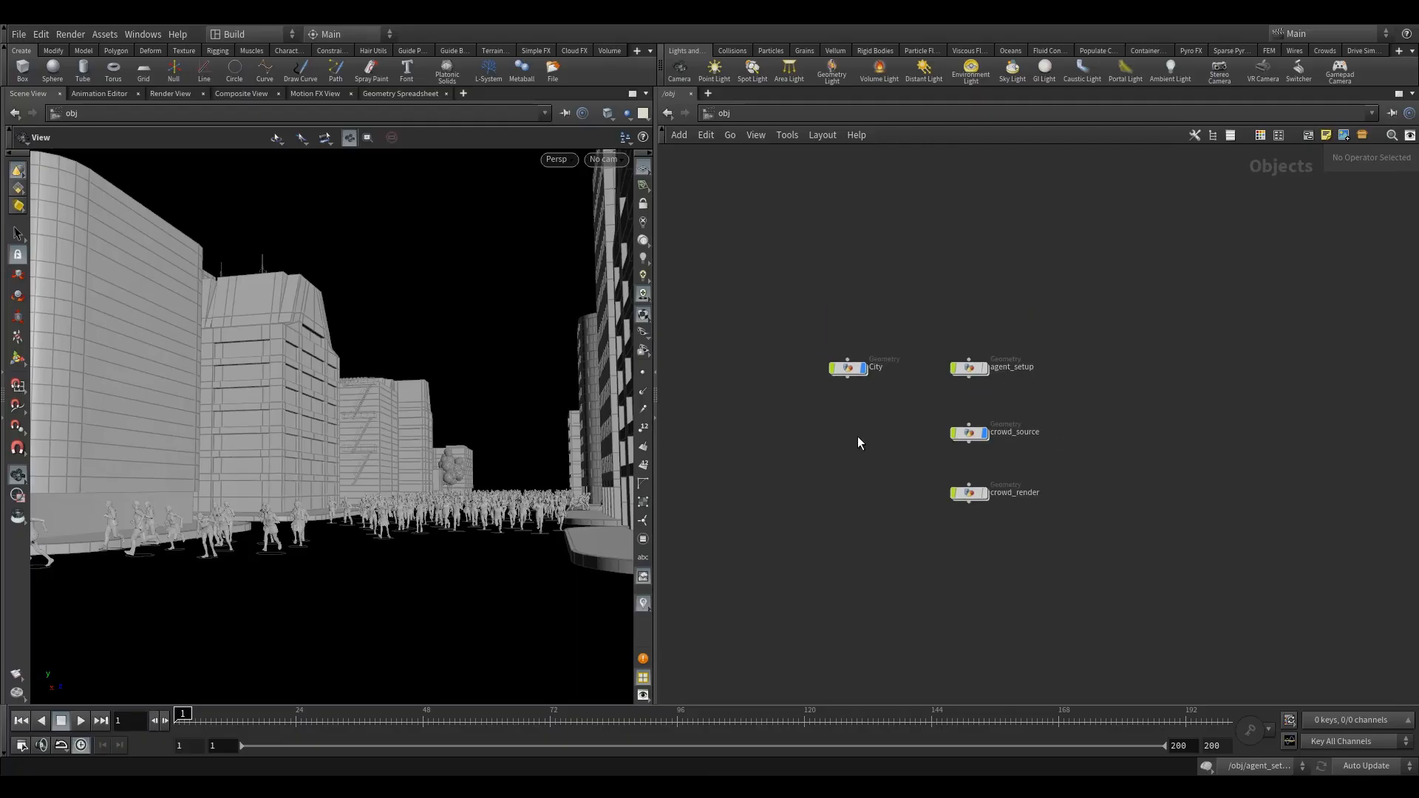
Step: Create a Geometry object below the City object and name it Fracture
key("Tab")
type("geo")
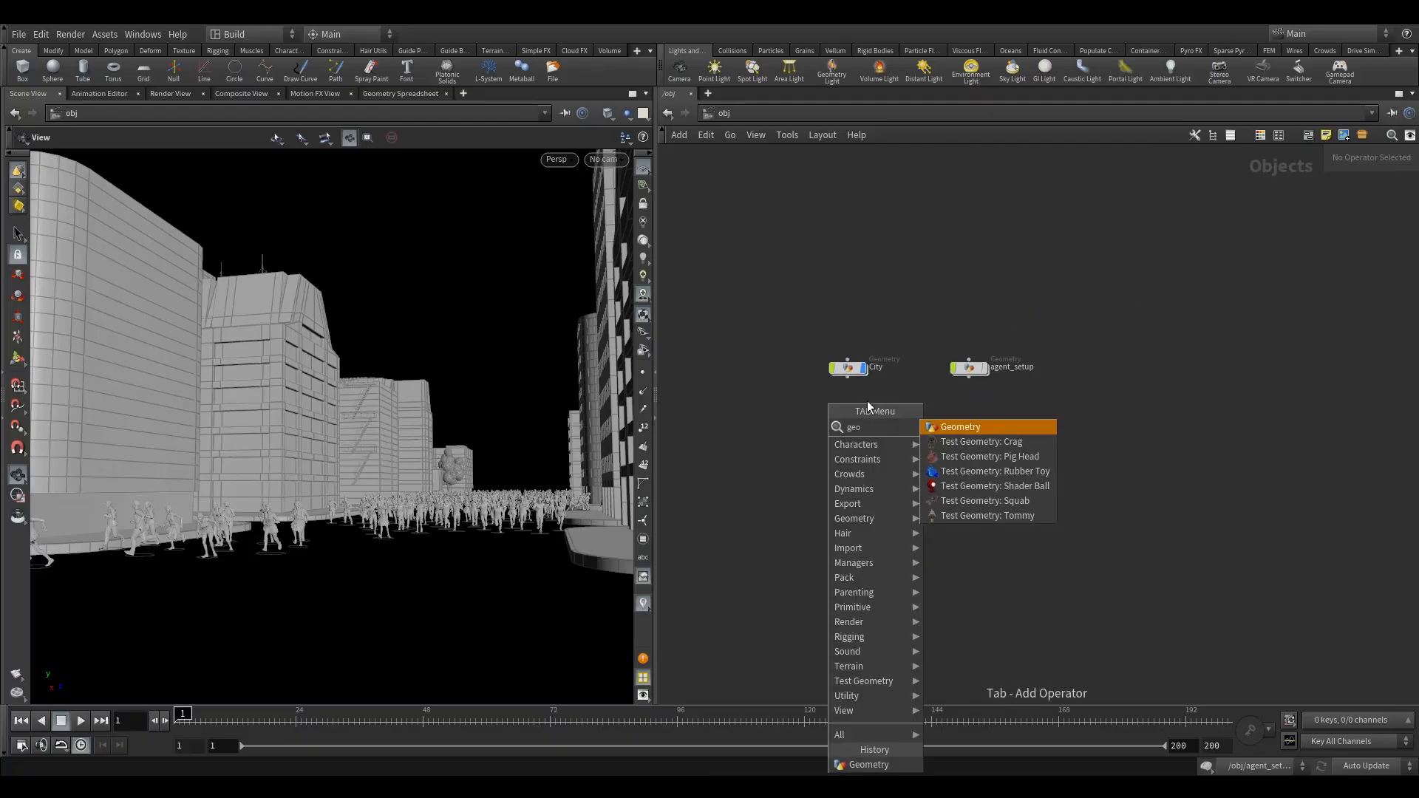
left_click(958, 430)
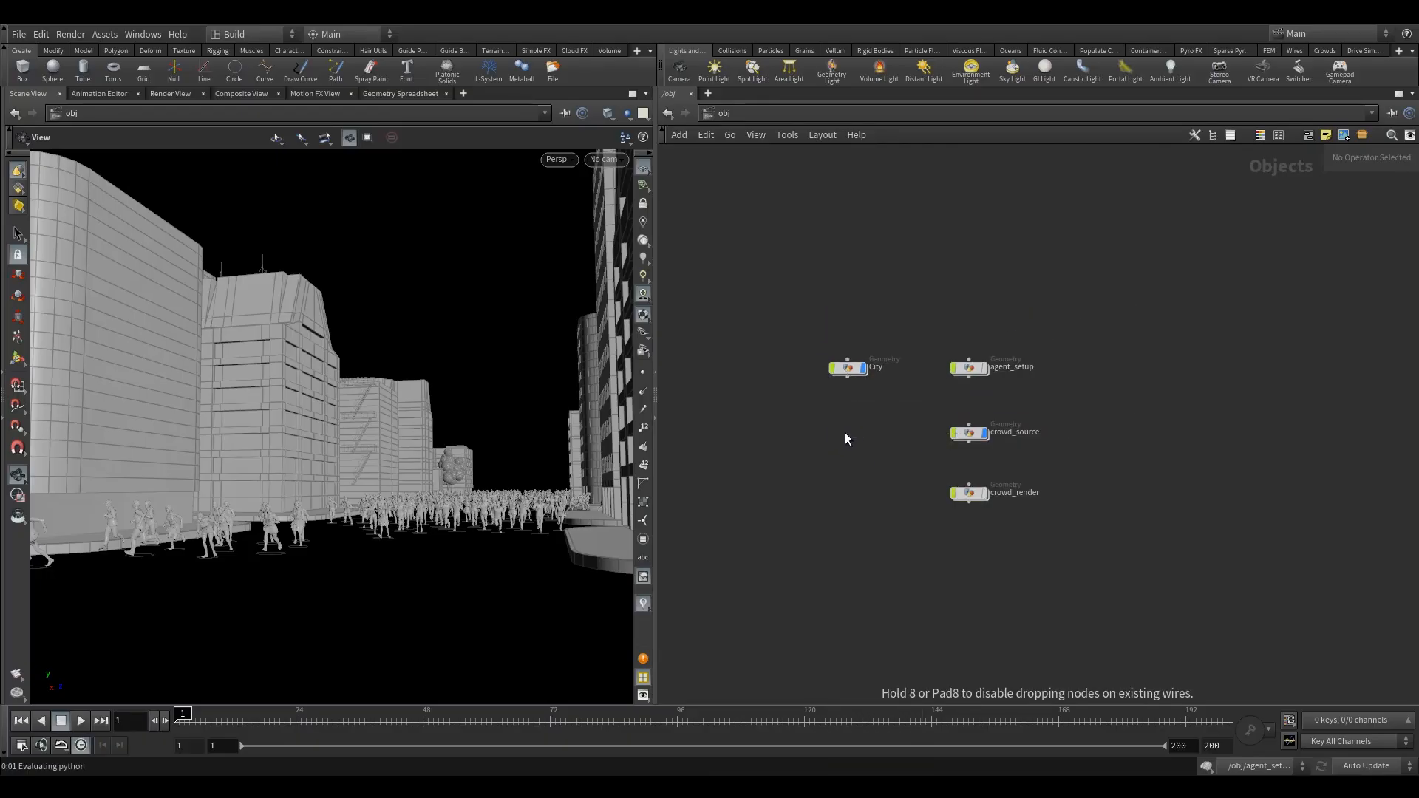
left_click(844, 432)
type("Fracture")
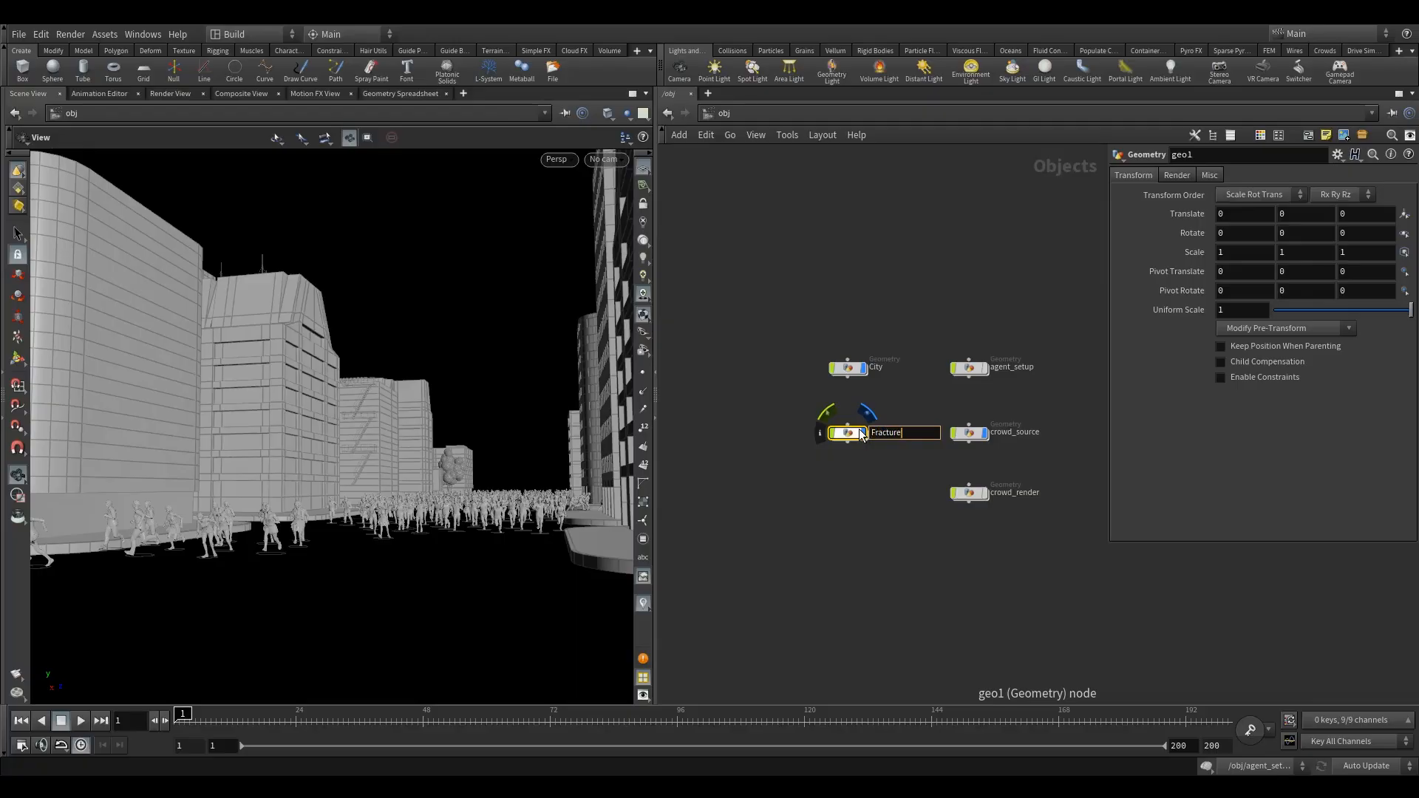
key("Return")
Step: Go inside the Fracture object and add a File node
double_click(849, 433)
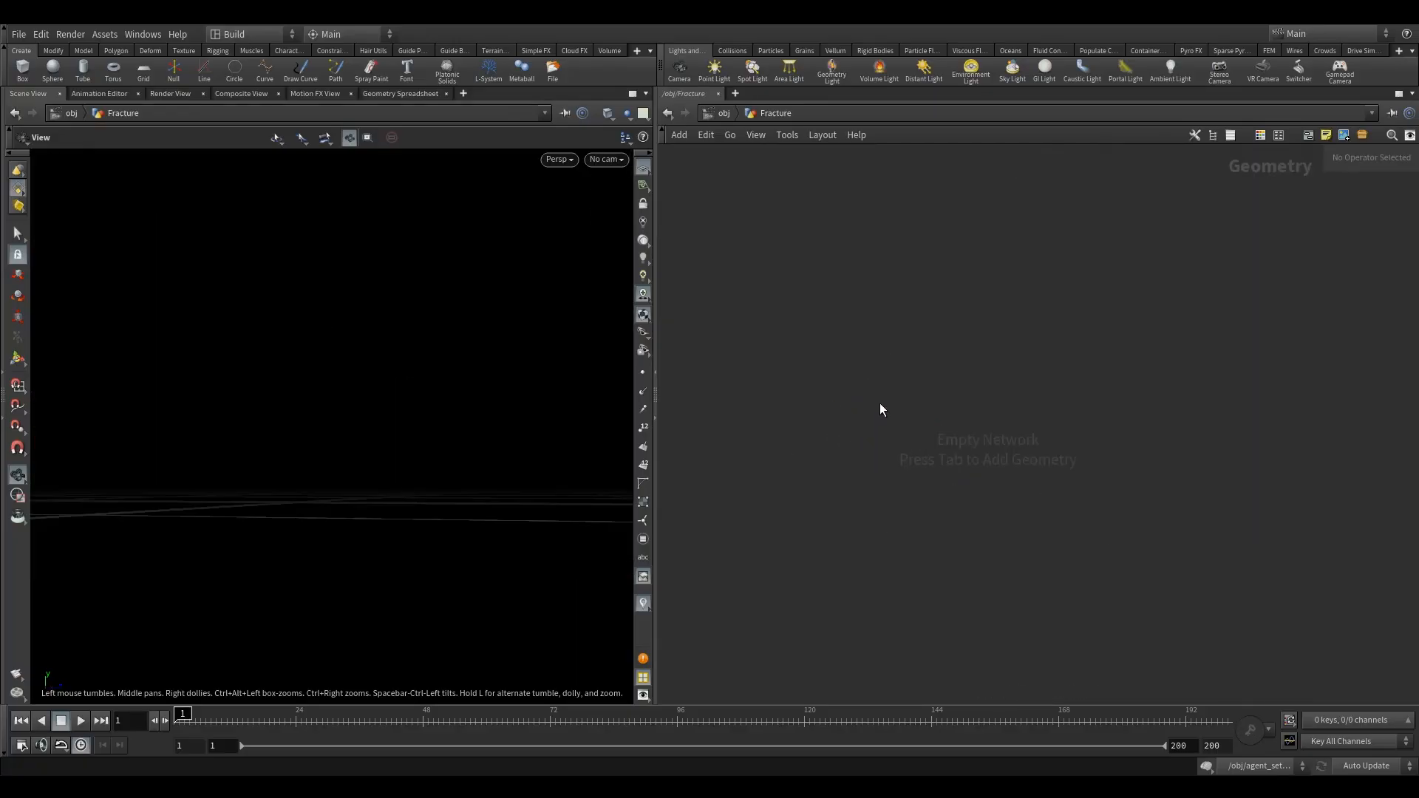
key("Tab")
mouse_move(953, 245)
left_click(1035, 171)
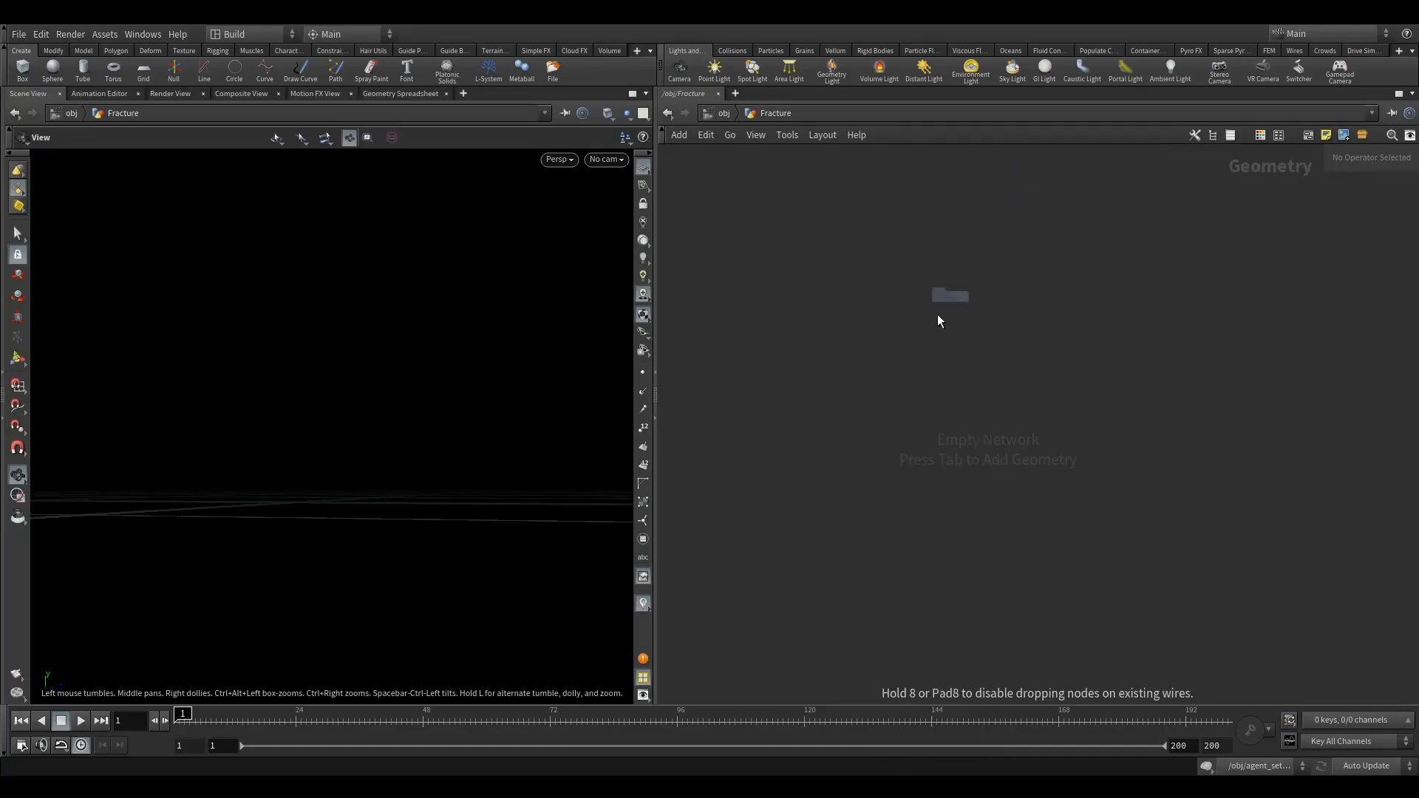
left_click(939, 320)
Step: Save the scene as Fracture.v1.hip in the $HIP folder, overwriting the existing file
left_click(34, 33)
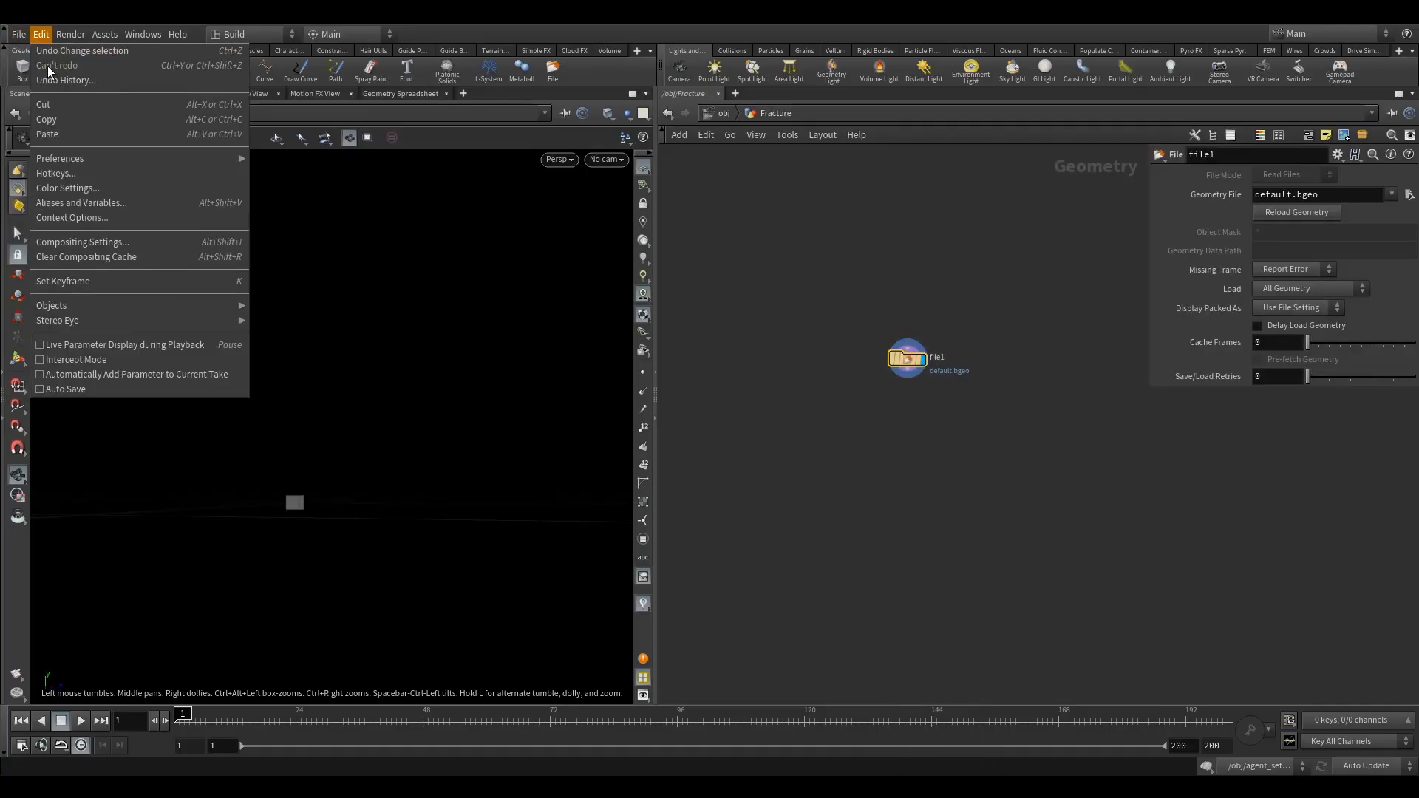
left_click(50, 120)
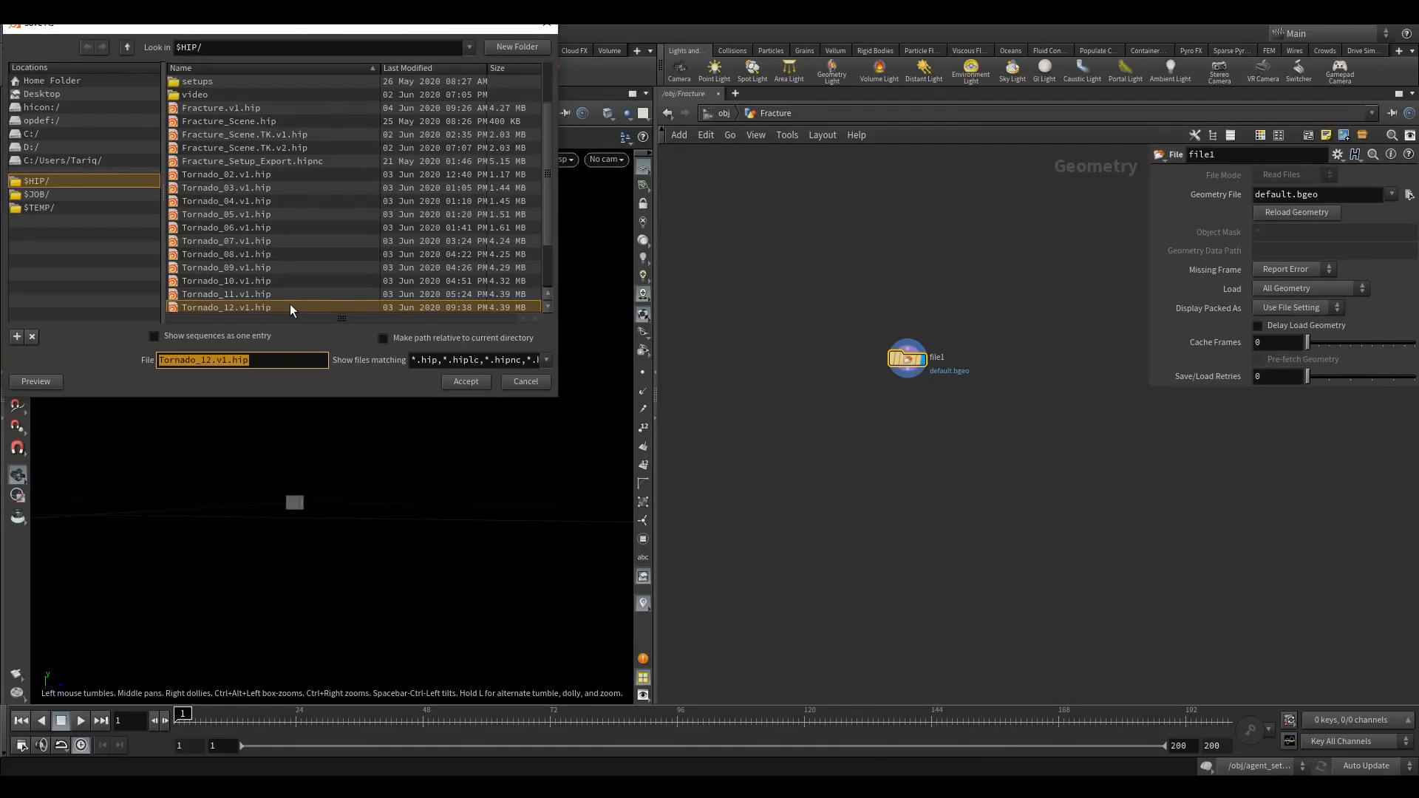
scroll(281, 299, "down", 2)
scroll(237, 221, "up", 5)
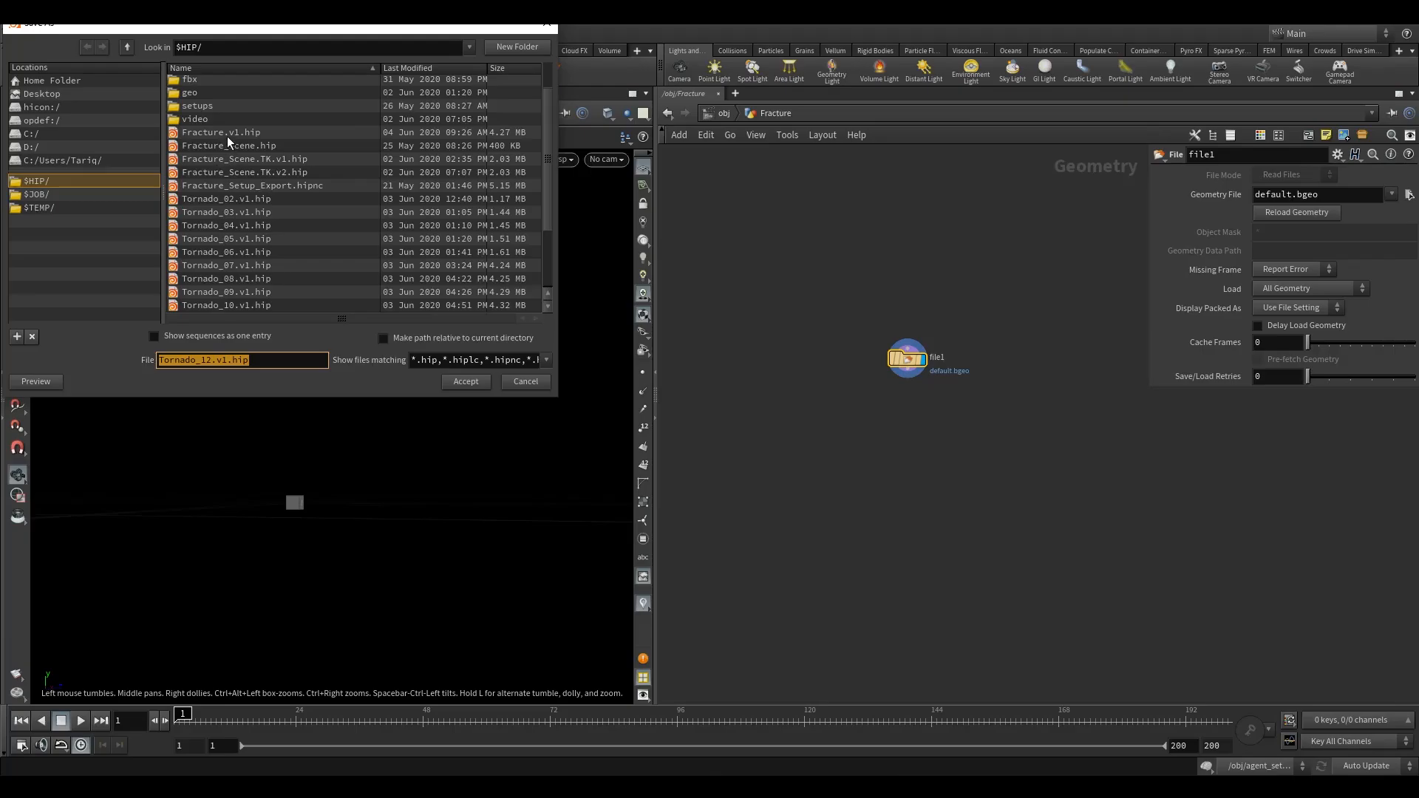
left_click(228, 135)
left_click(259, 361)
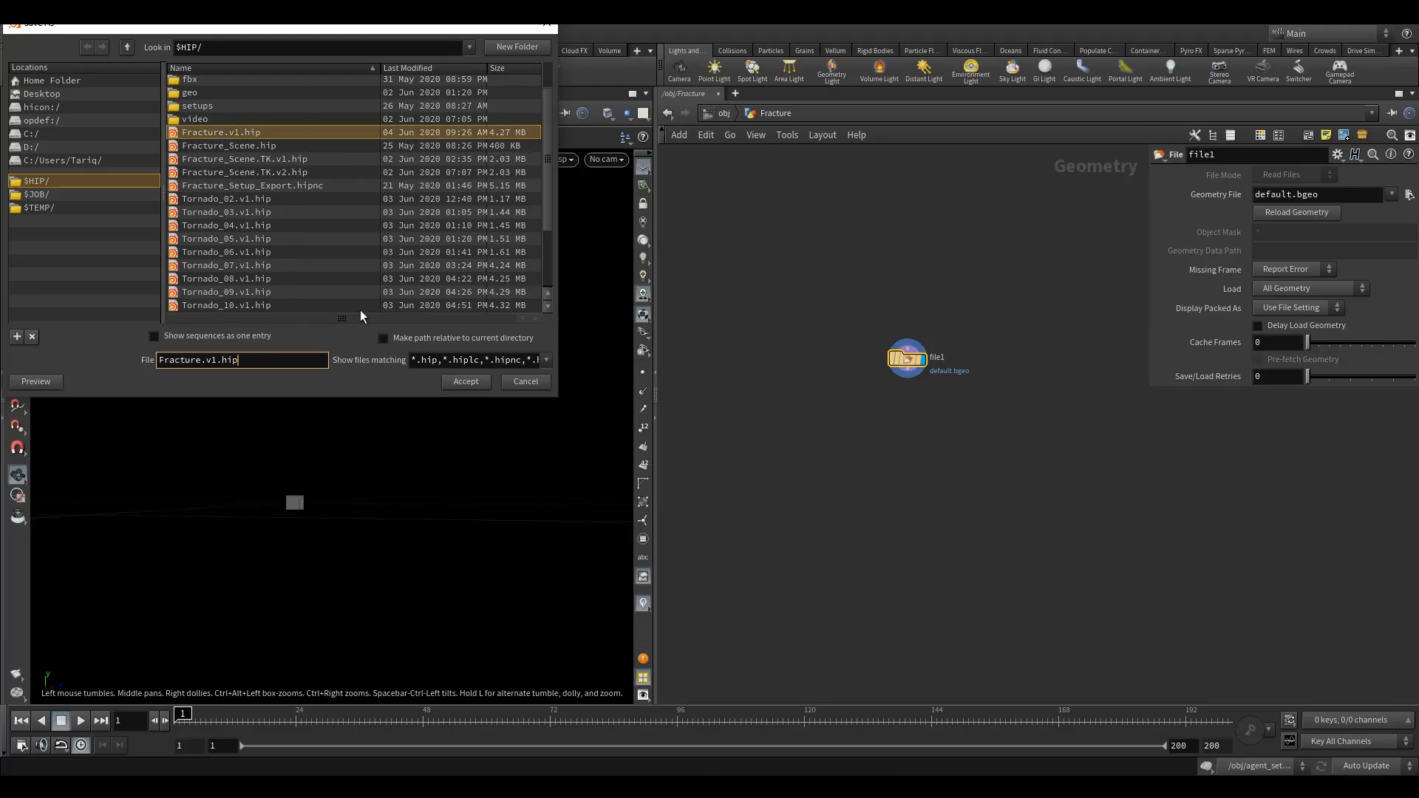
left_click(473, 383)
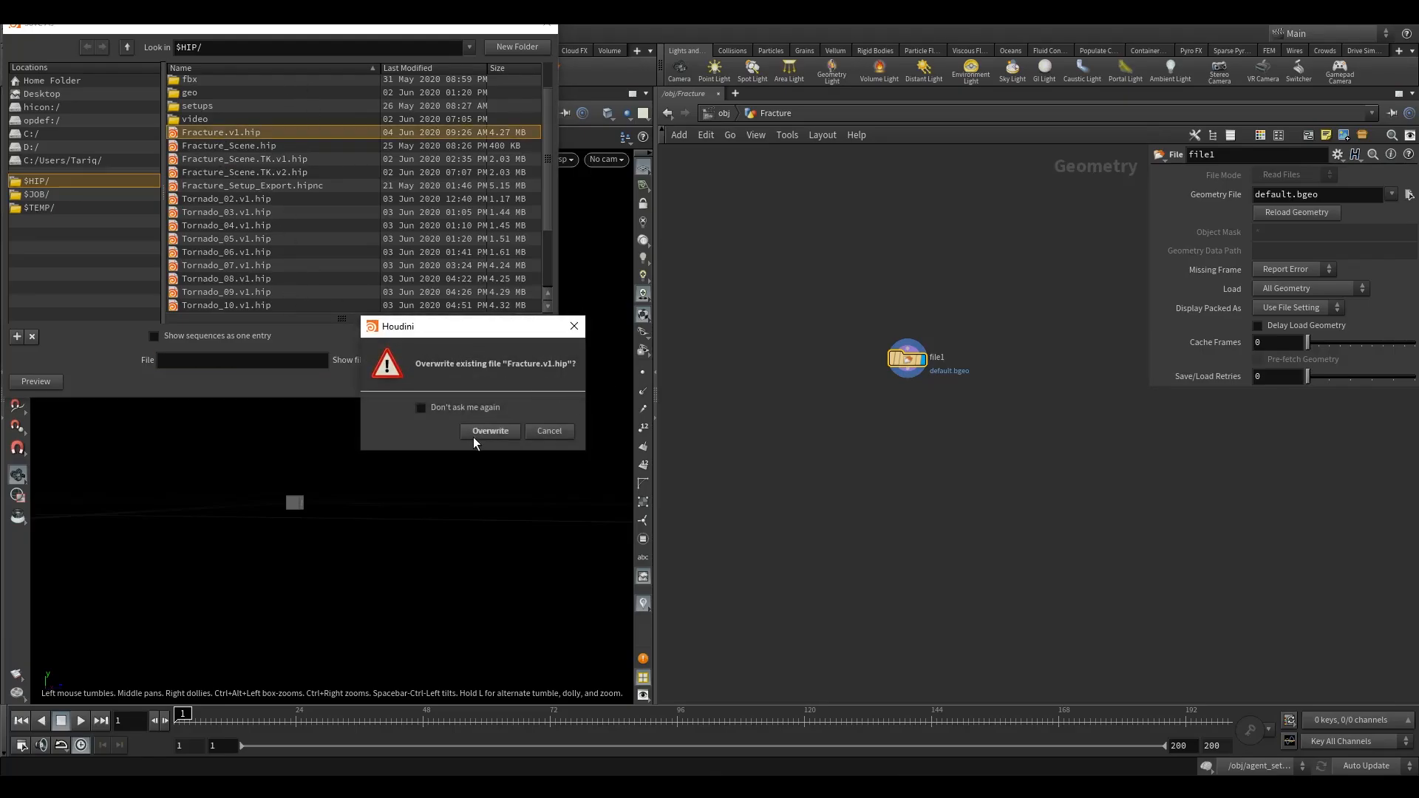
left_click(477, 429)
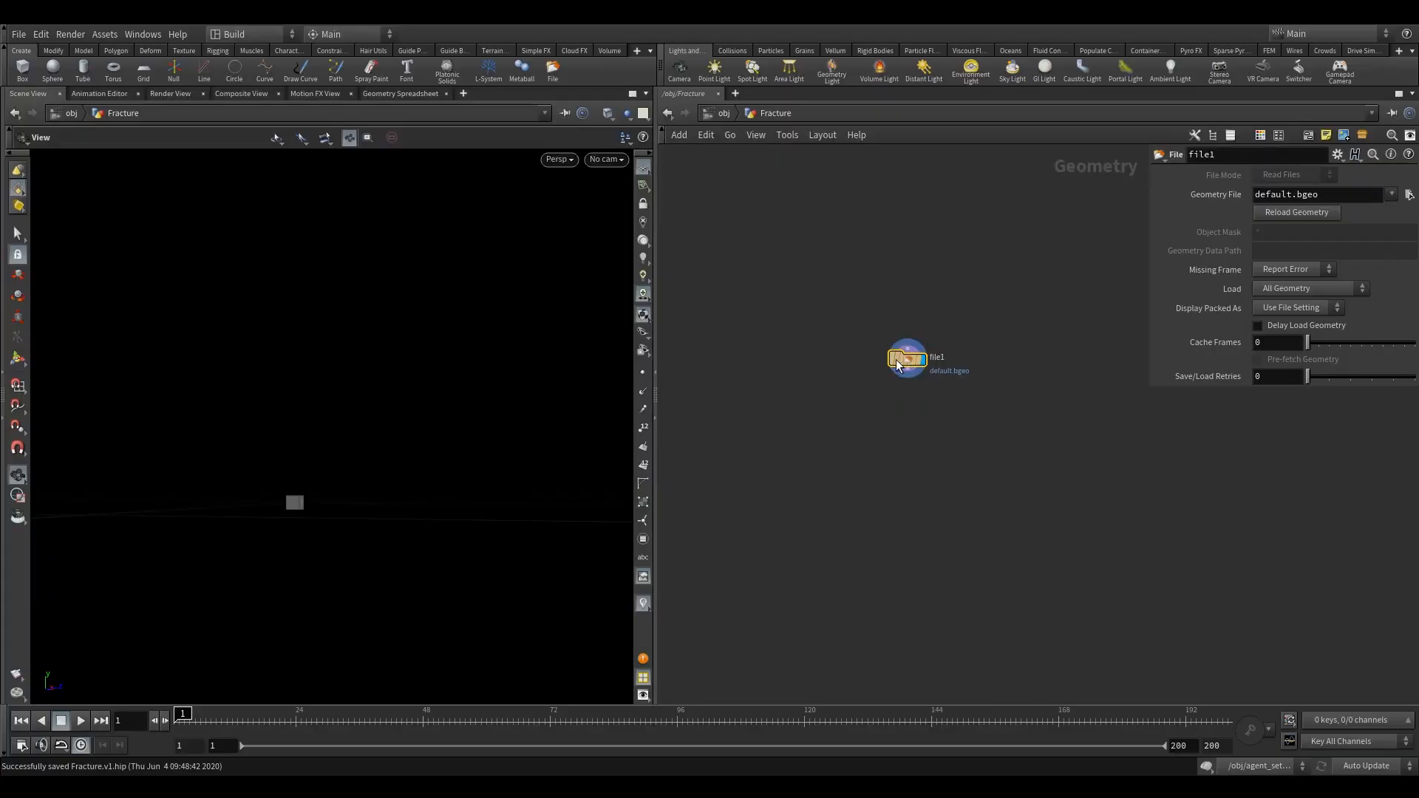
Step: Load the fracture_$F4.bgeo.sc sequence from $HIP/geo/fractura into the File node
left_click_drag(896, 359, 813, 347)
left_click_drag(774, 292, 893, 429)
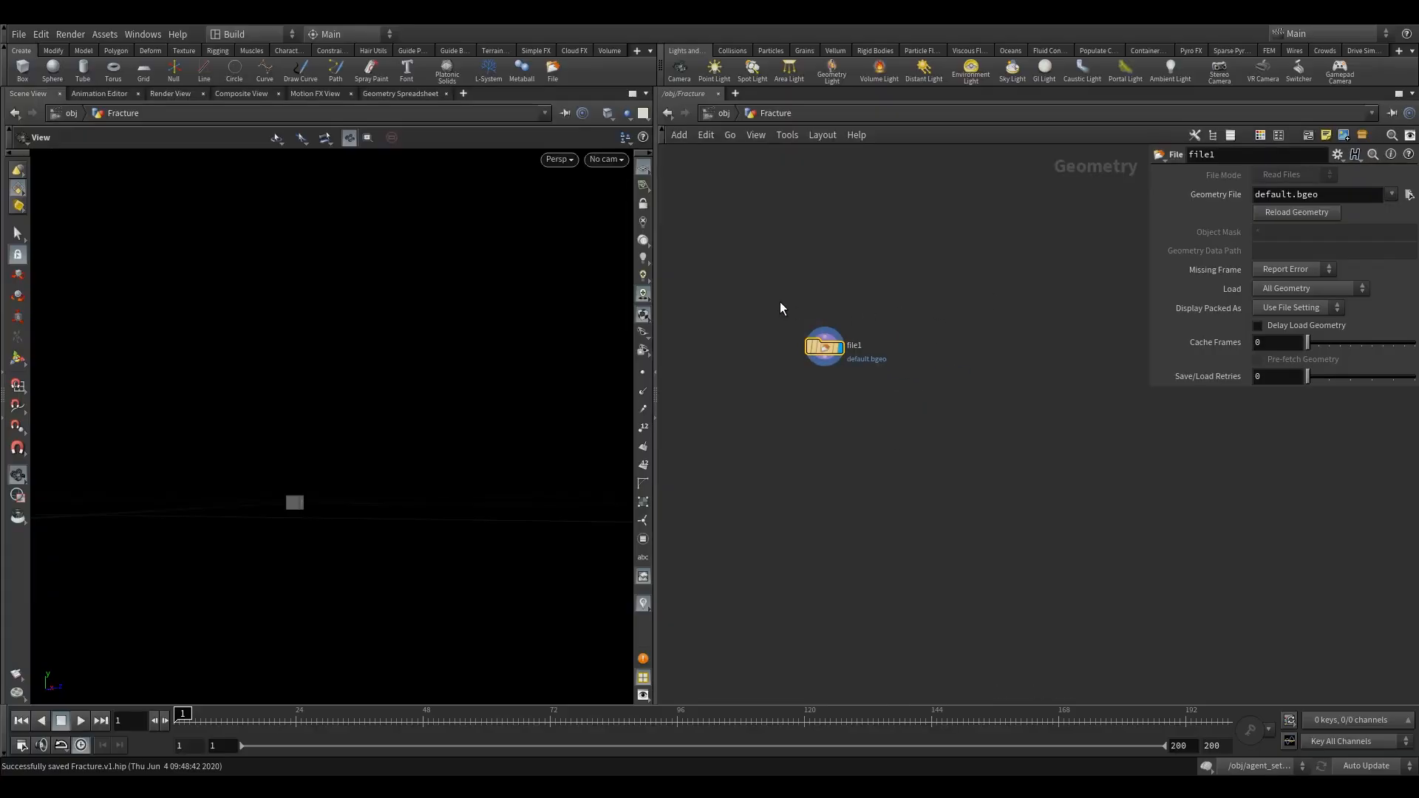
left_click(1410, 194)
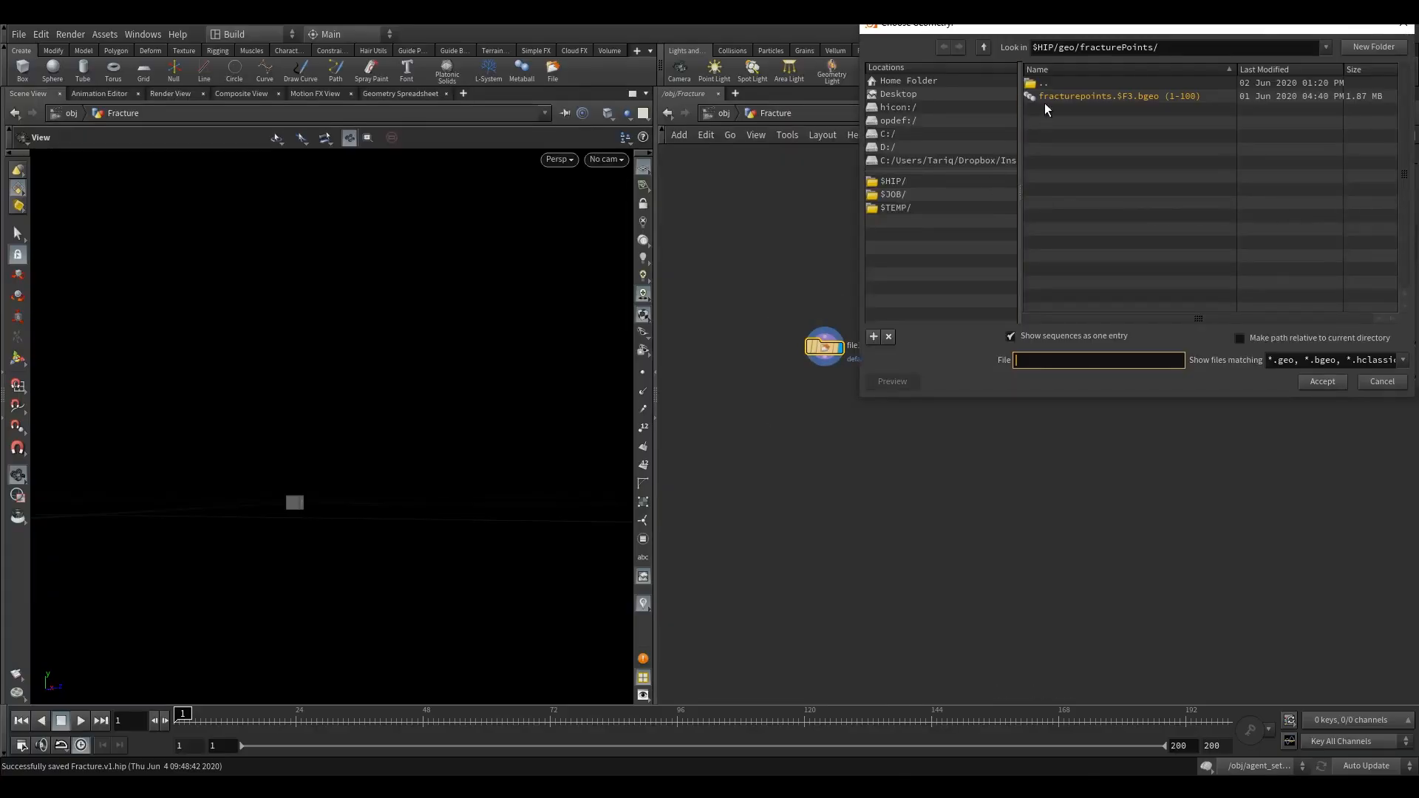
left_click(984, 48)
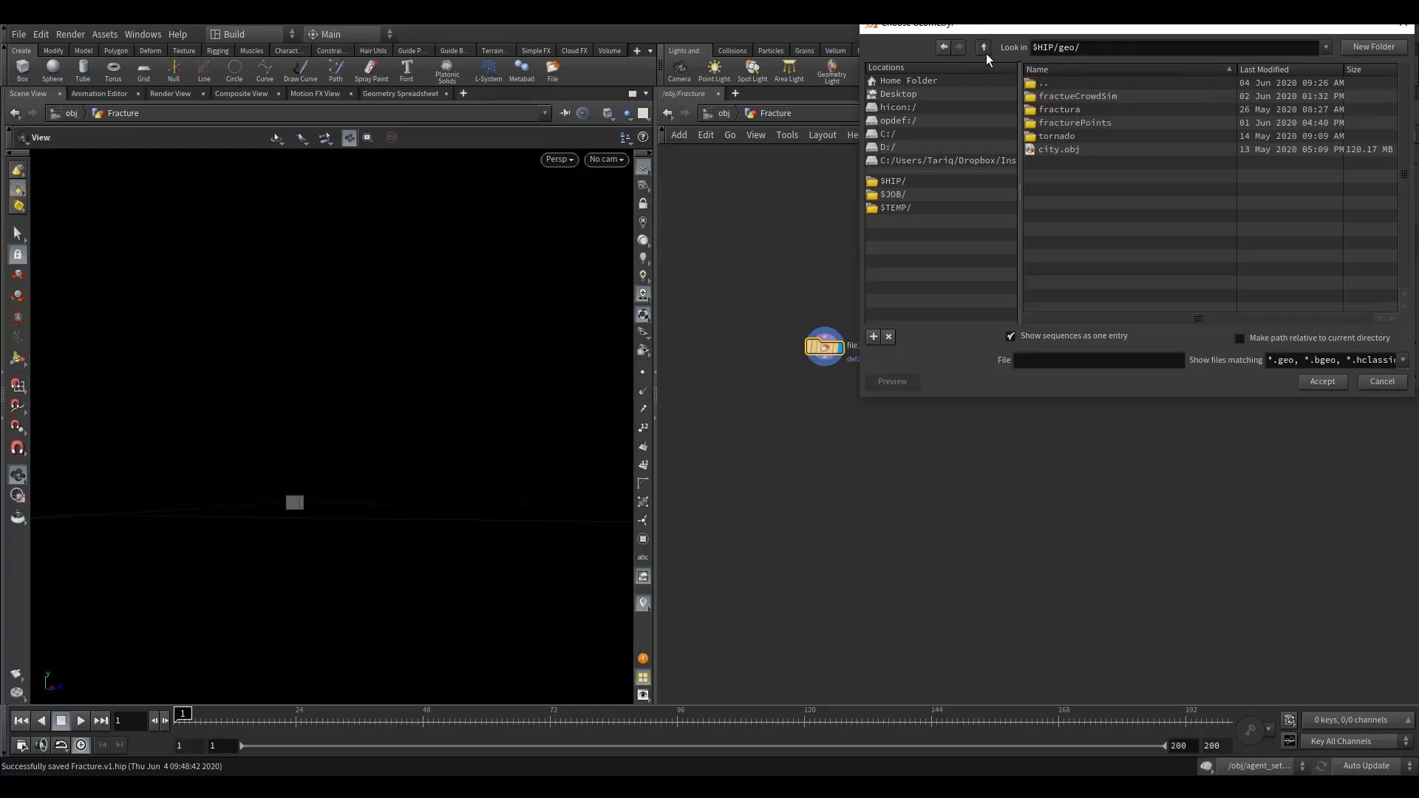
left_click(1056, 137)
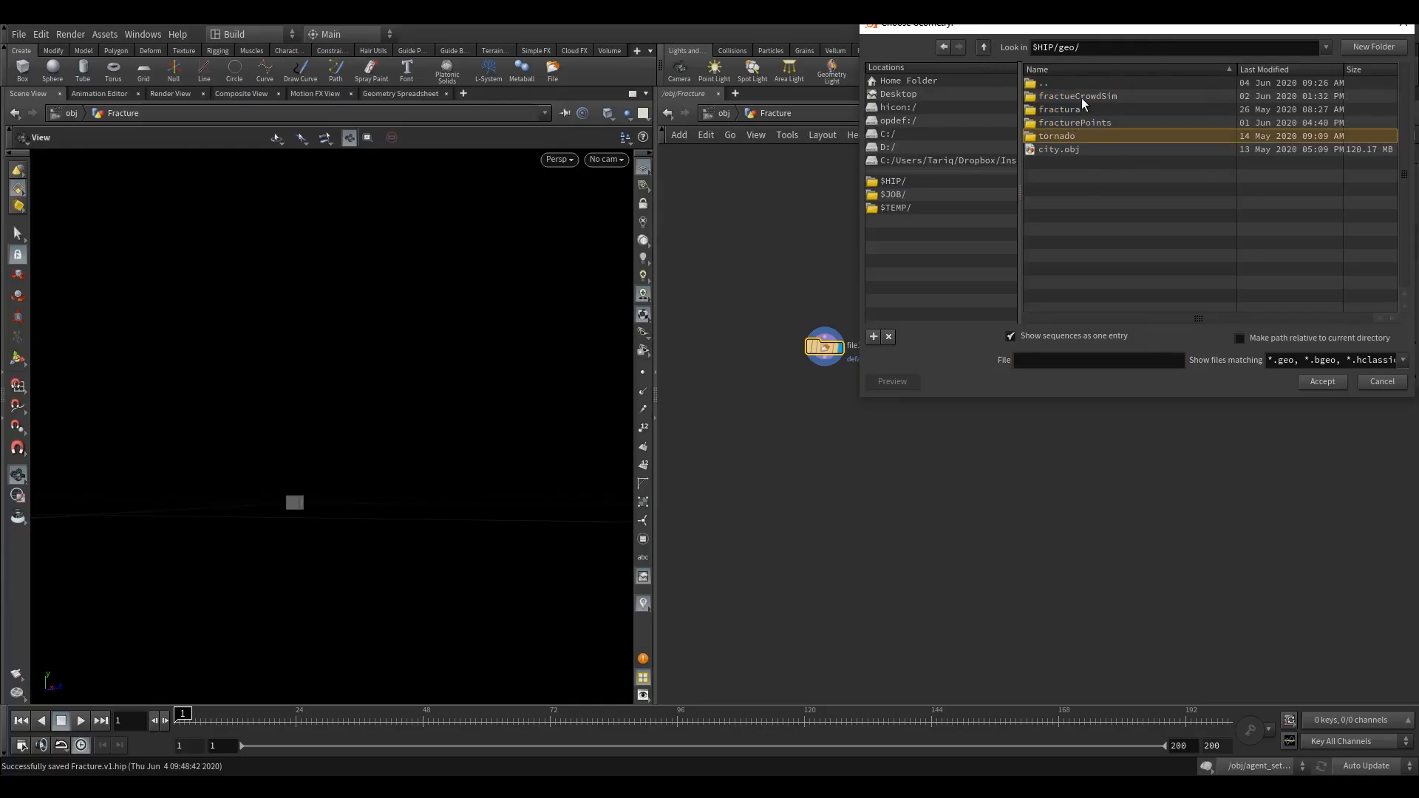
left_click(1073, 96)
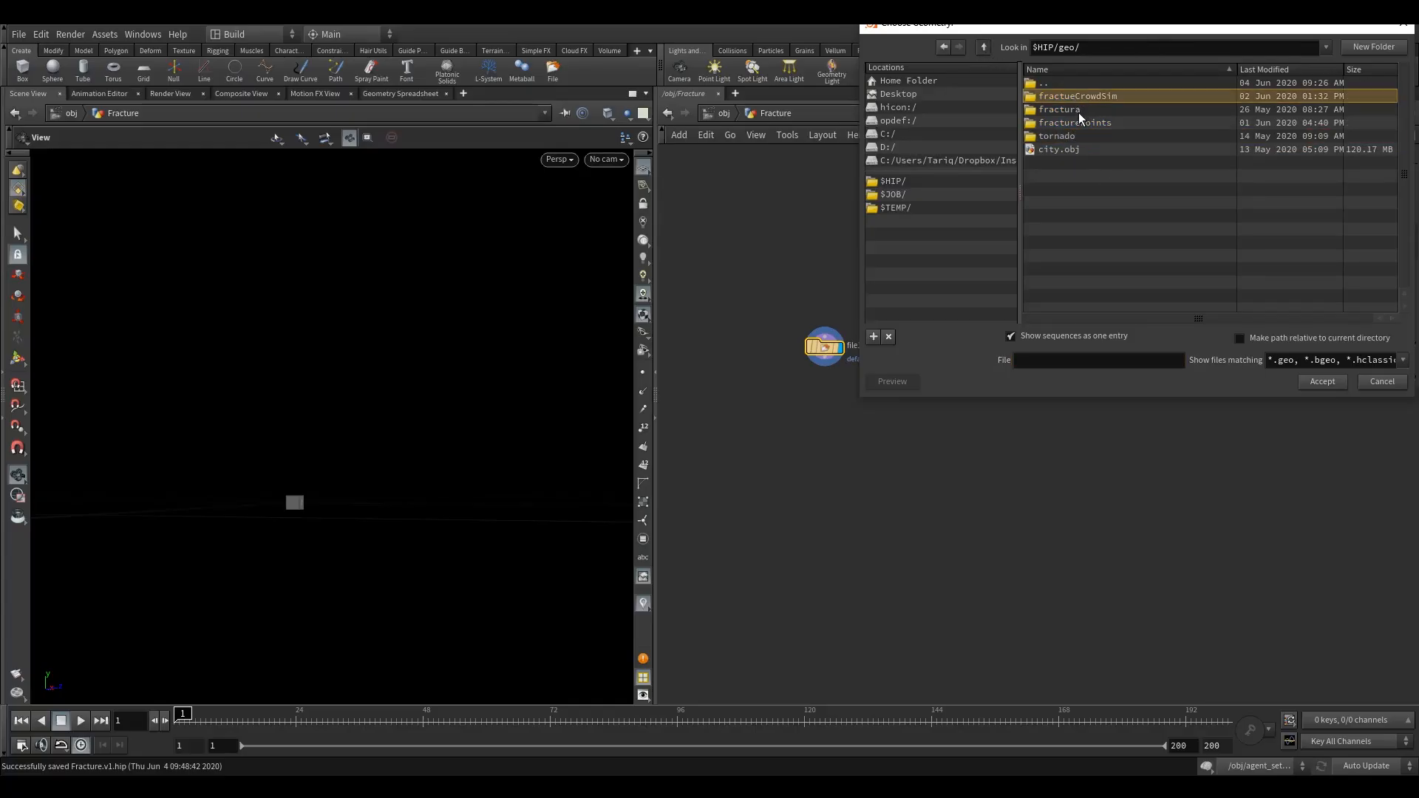
left_click(1070, 123)
left_click(1058, 109)
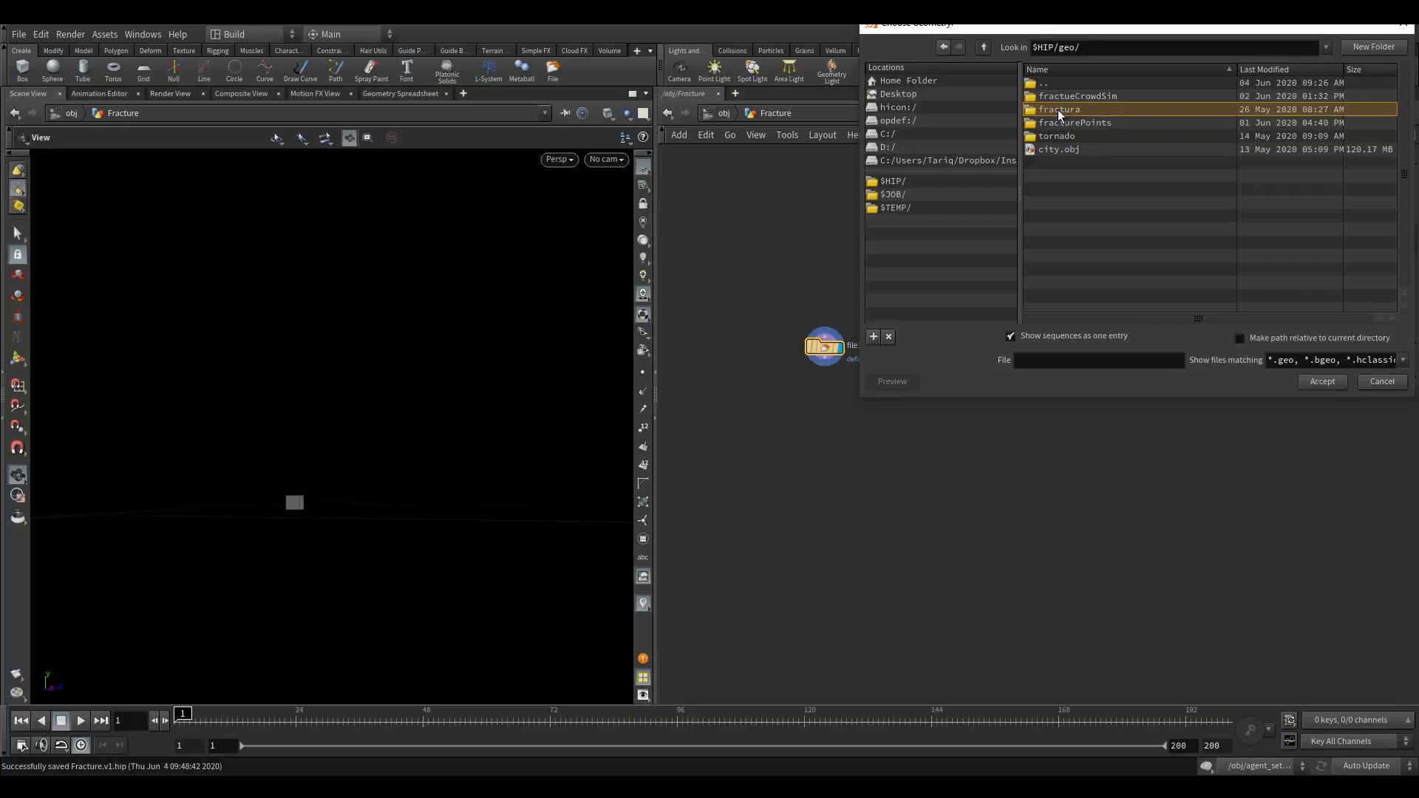
double_click(1057, 110)
left_click(1302, 381)
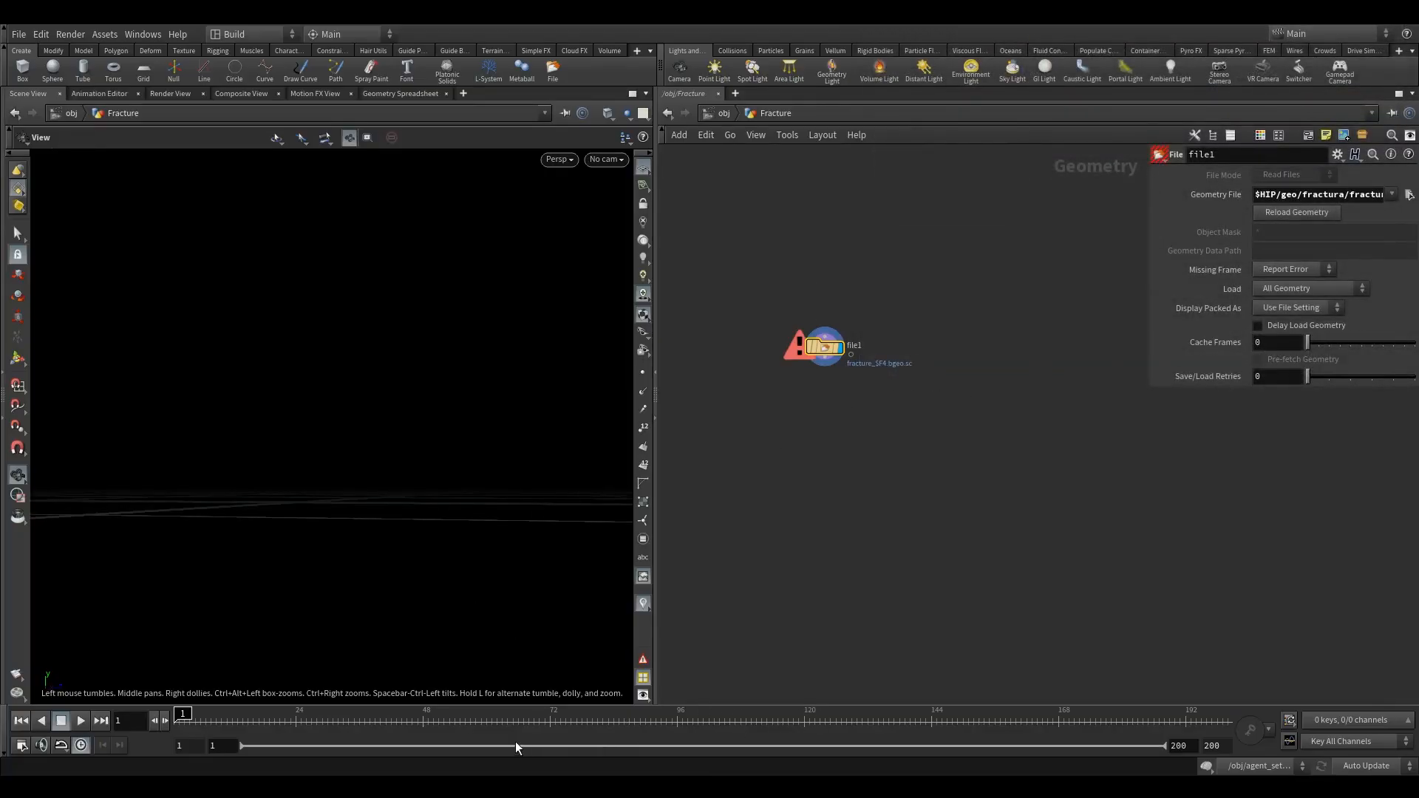
Step: Go to frame 157 and examine the loaded fracture geometry from above
left_click(1002, 728)
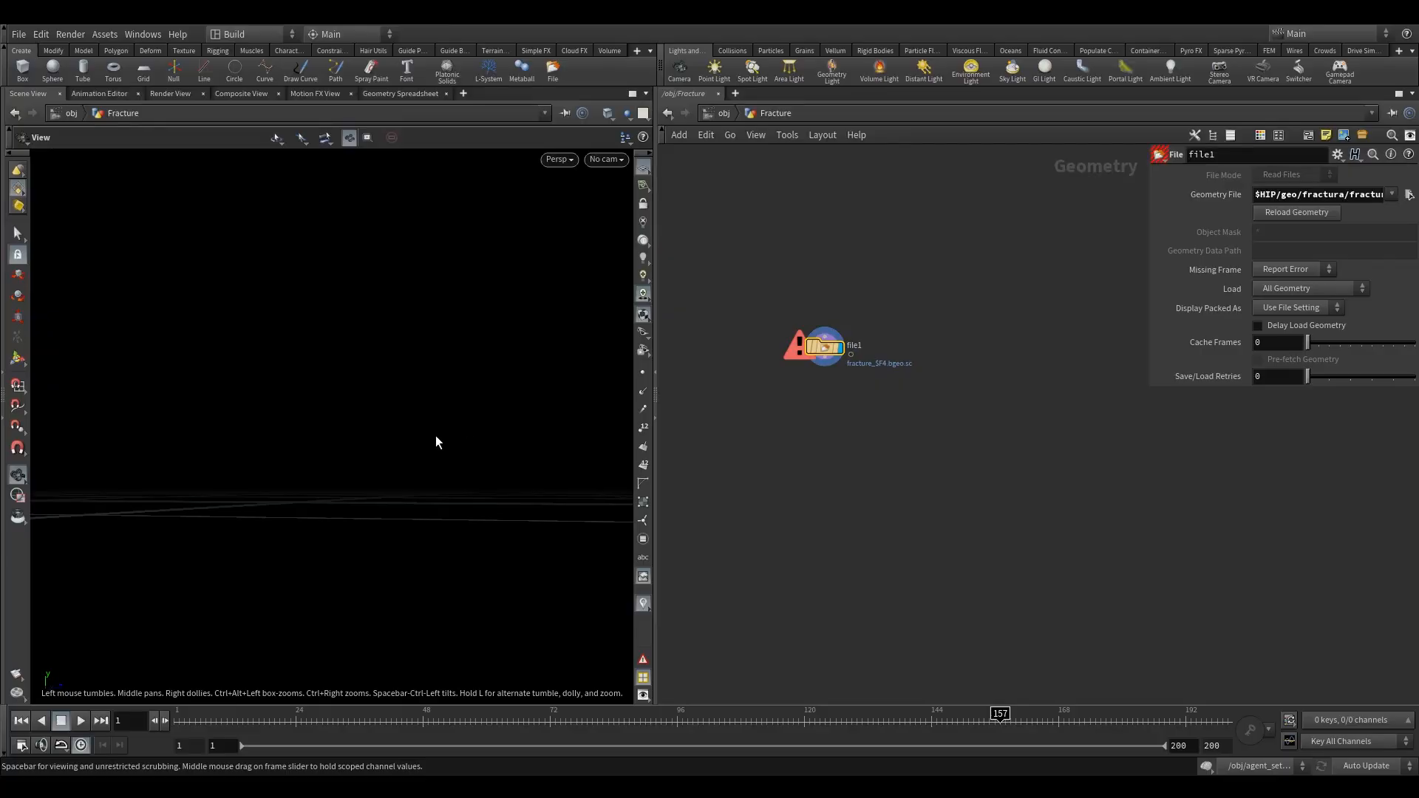
left_click_drag(381, 460, 378, 384)
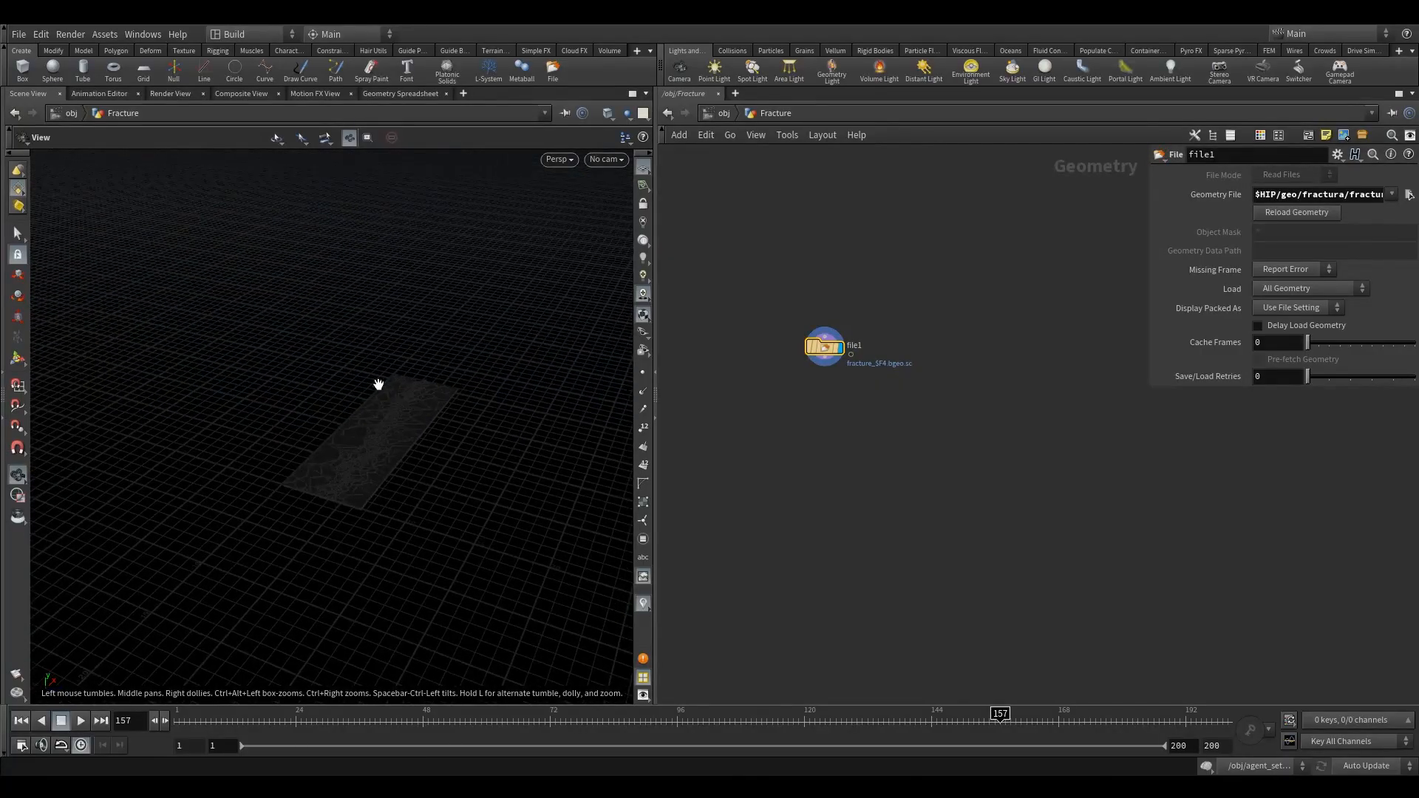
right_click_drag(378, 384, 680, 326)
left_click_drag(436, 443, 406, 459)
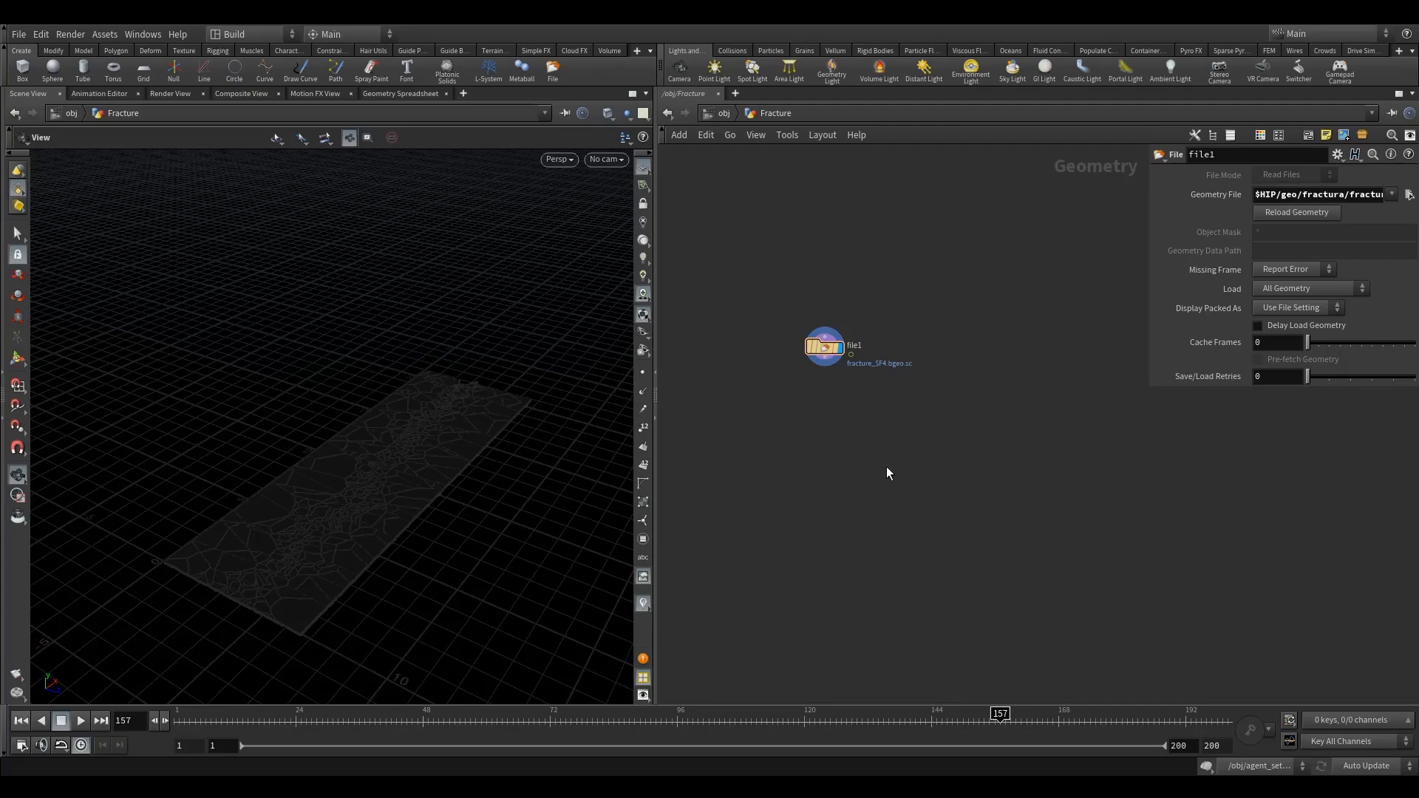
Step: Add a Time Shift node below the File node and connect it to the File node's output
key("Tab")
type("time")
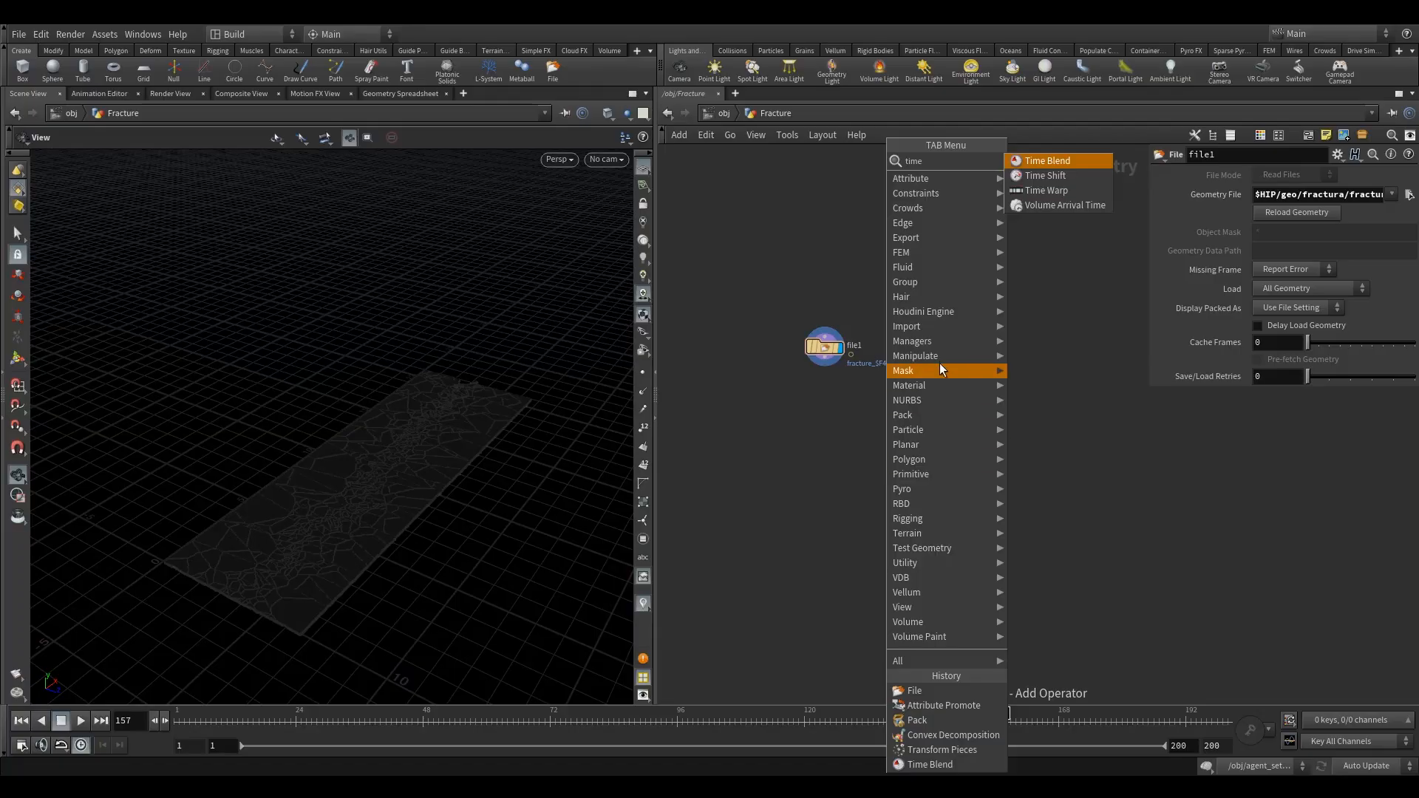
left_click(1039, 176)
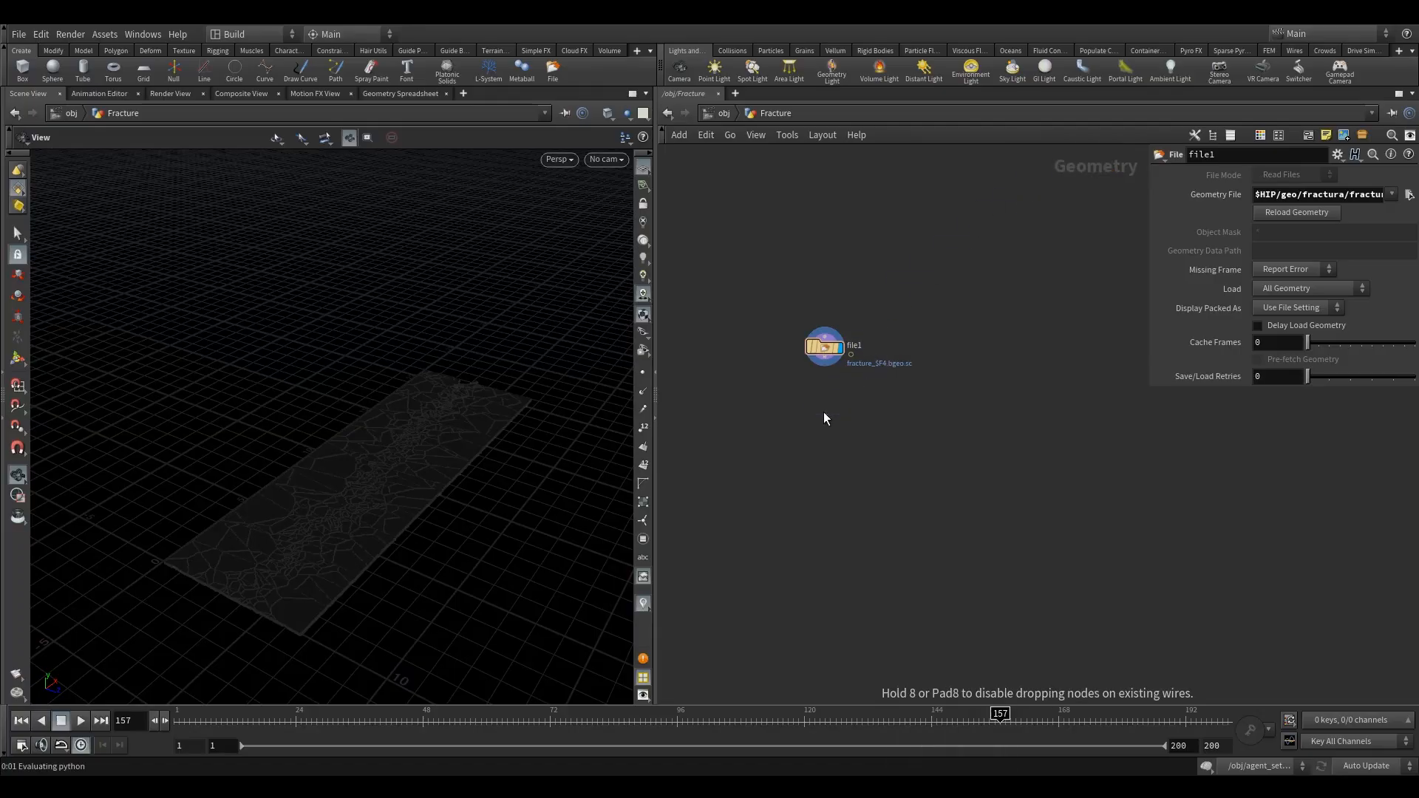
left_click(823, 411)
left_click_drag(822, 366, 850, 394)
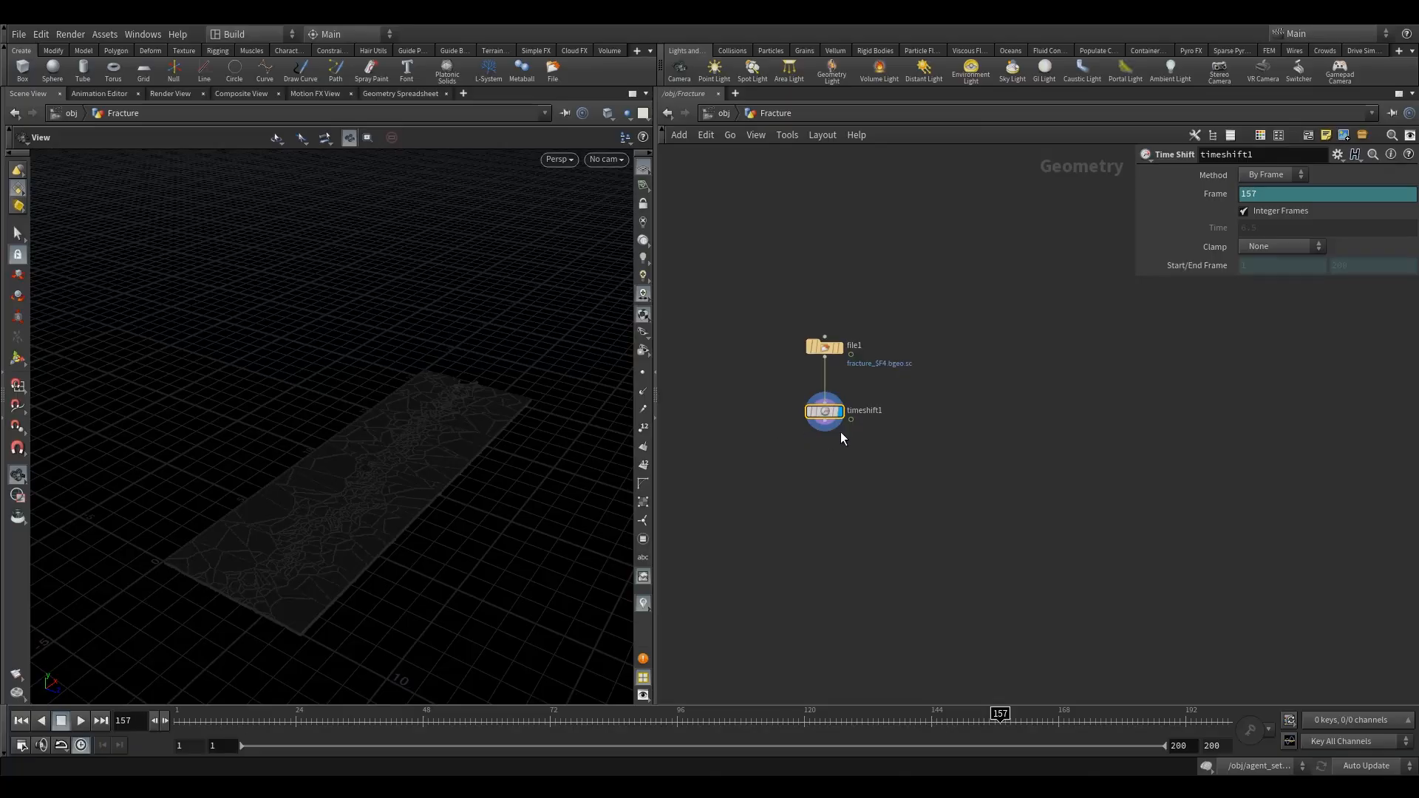
Step: Set the Time Shift node's frame expression to $F+145 and return the timeline to frame 1
left_click(1287, 198)
type("+145")
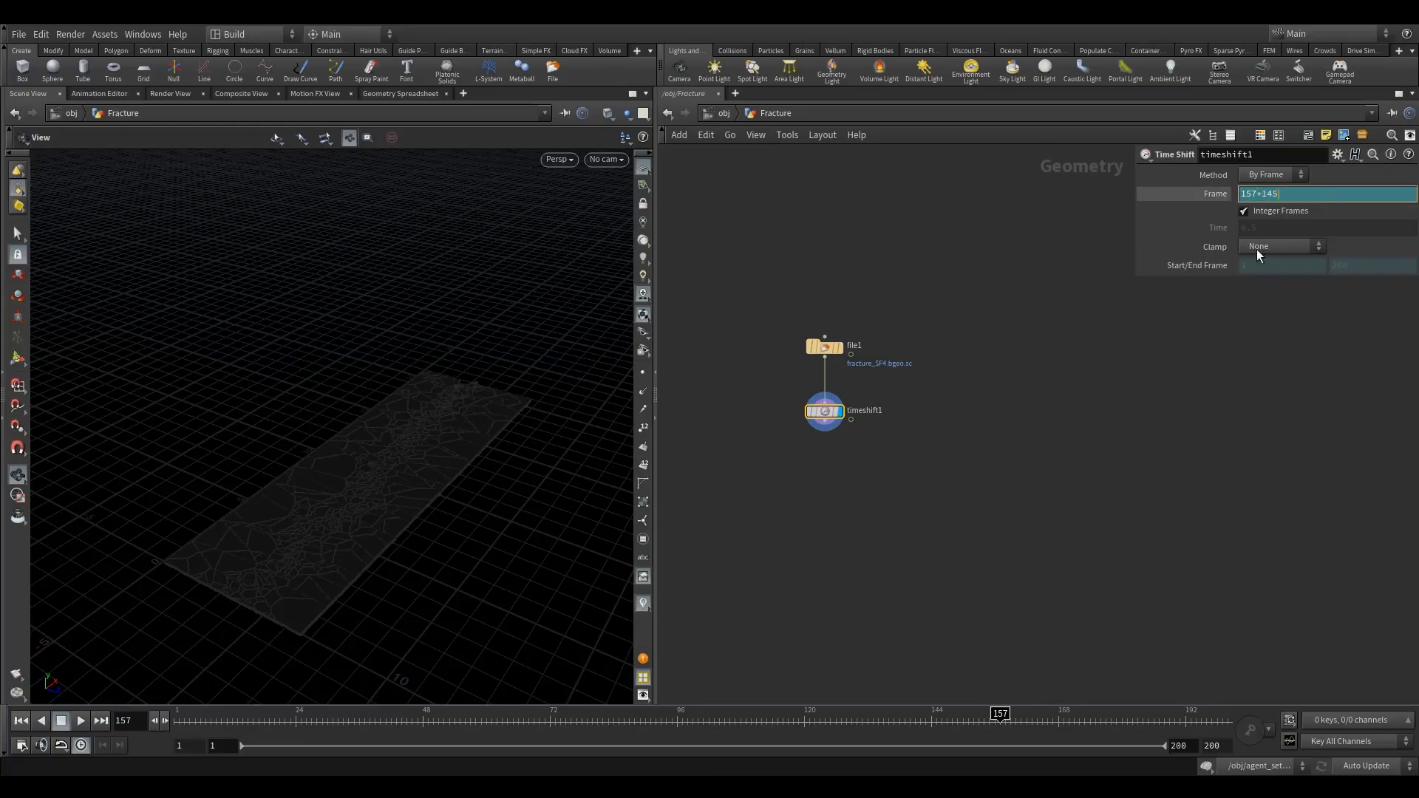
key("Return")
left_click(21, 721)
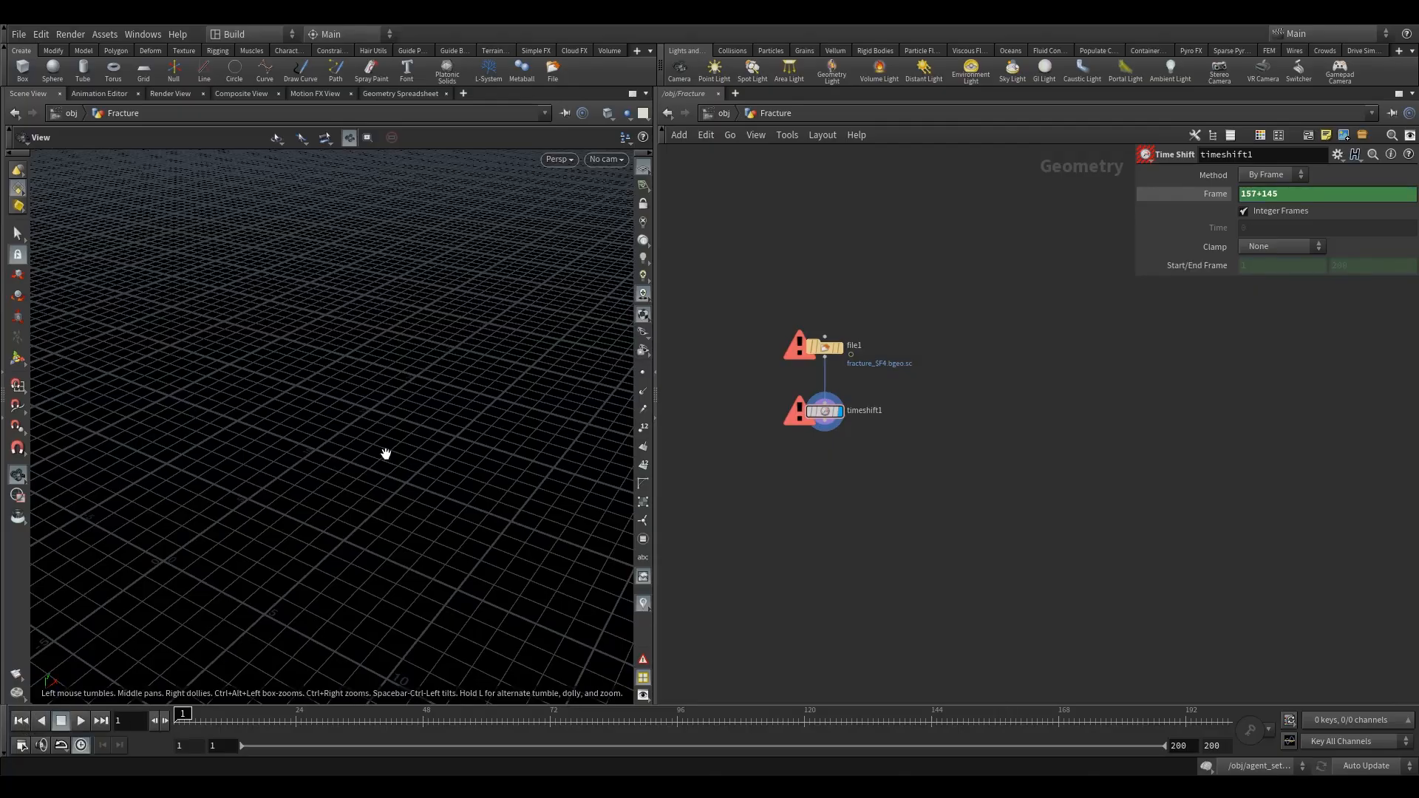
left_click_drag(383, 453, 358, 463)
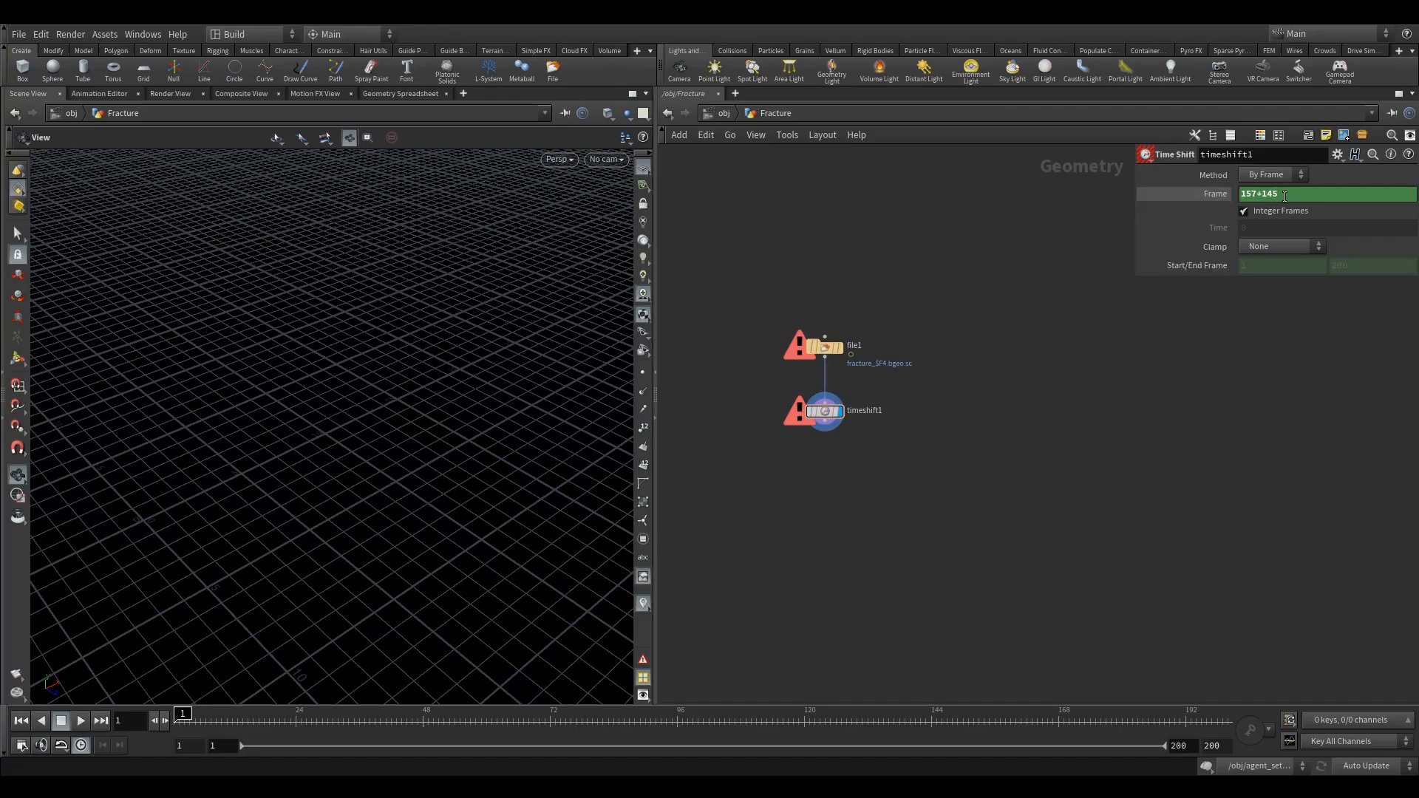
left_click_drag(1257, 200, 1144, 212)
type("$F")
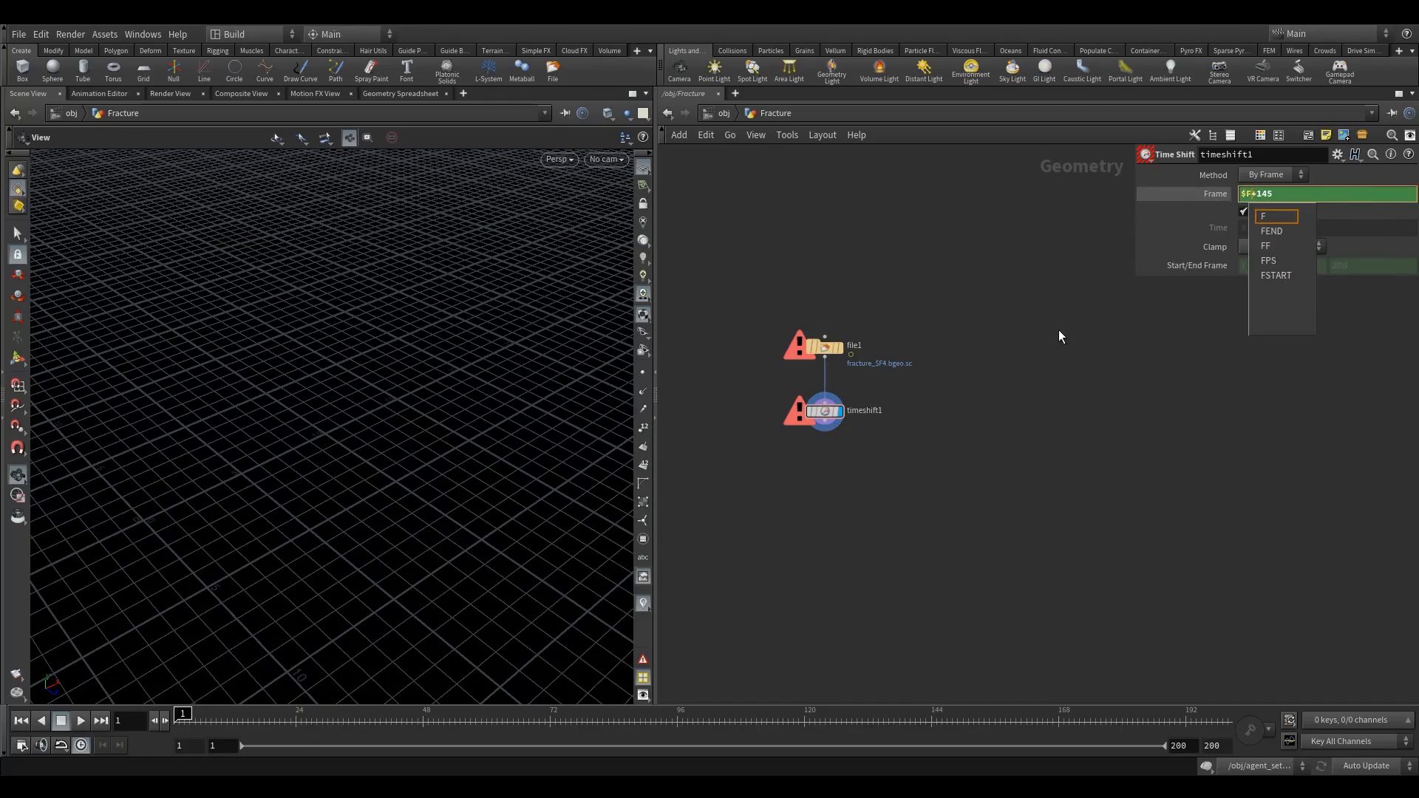
key("Return")
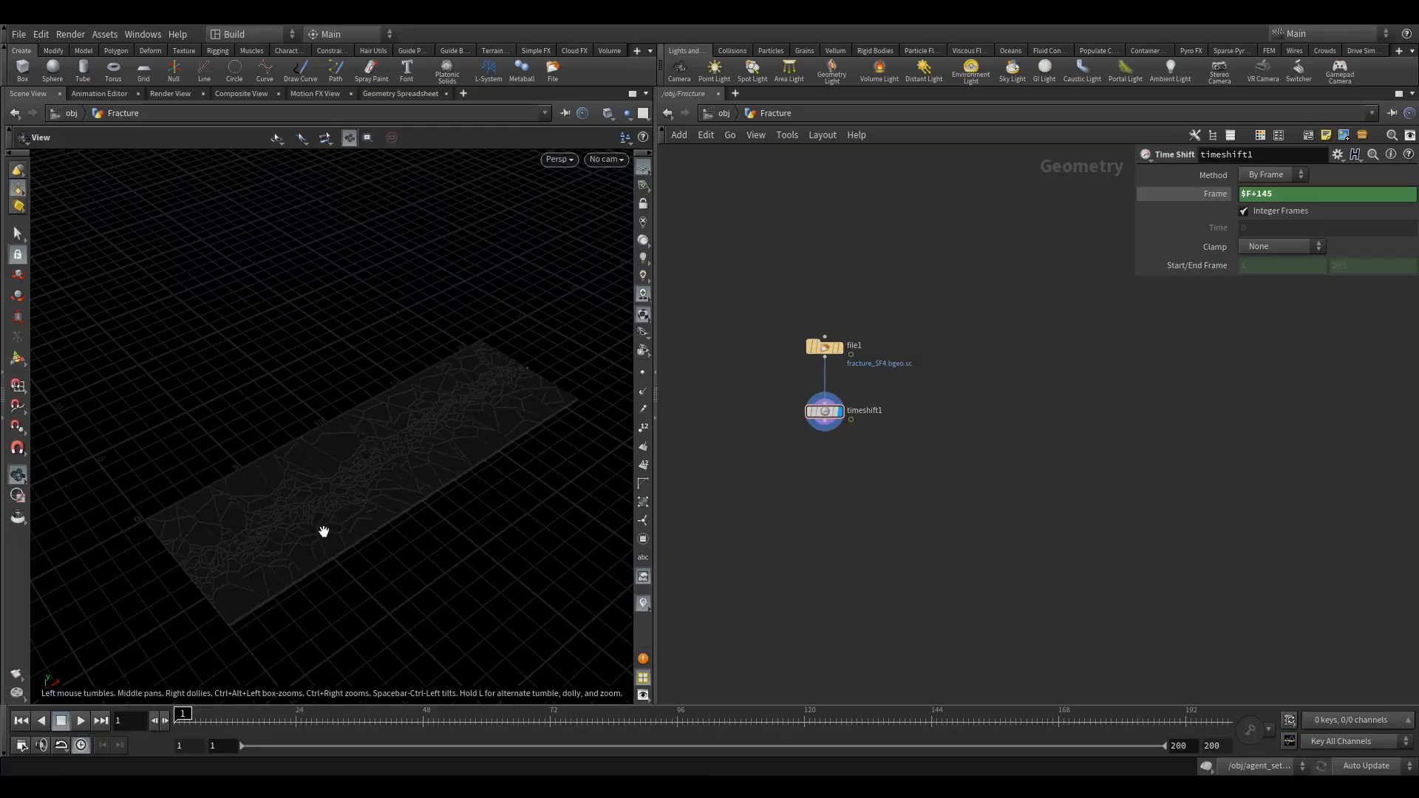
Step: Scrub the timeline to about frame 18 to check the shifted fracture animation, then return to frame 1
left_click(262, 716)
left_click_drag(262, 716, 264, 715)
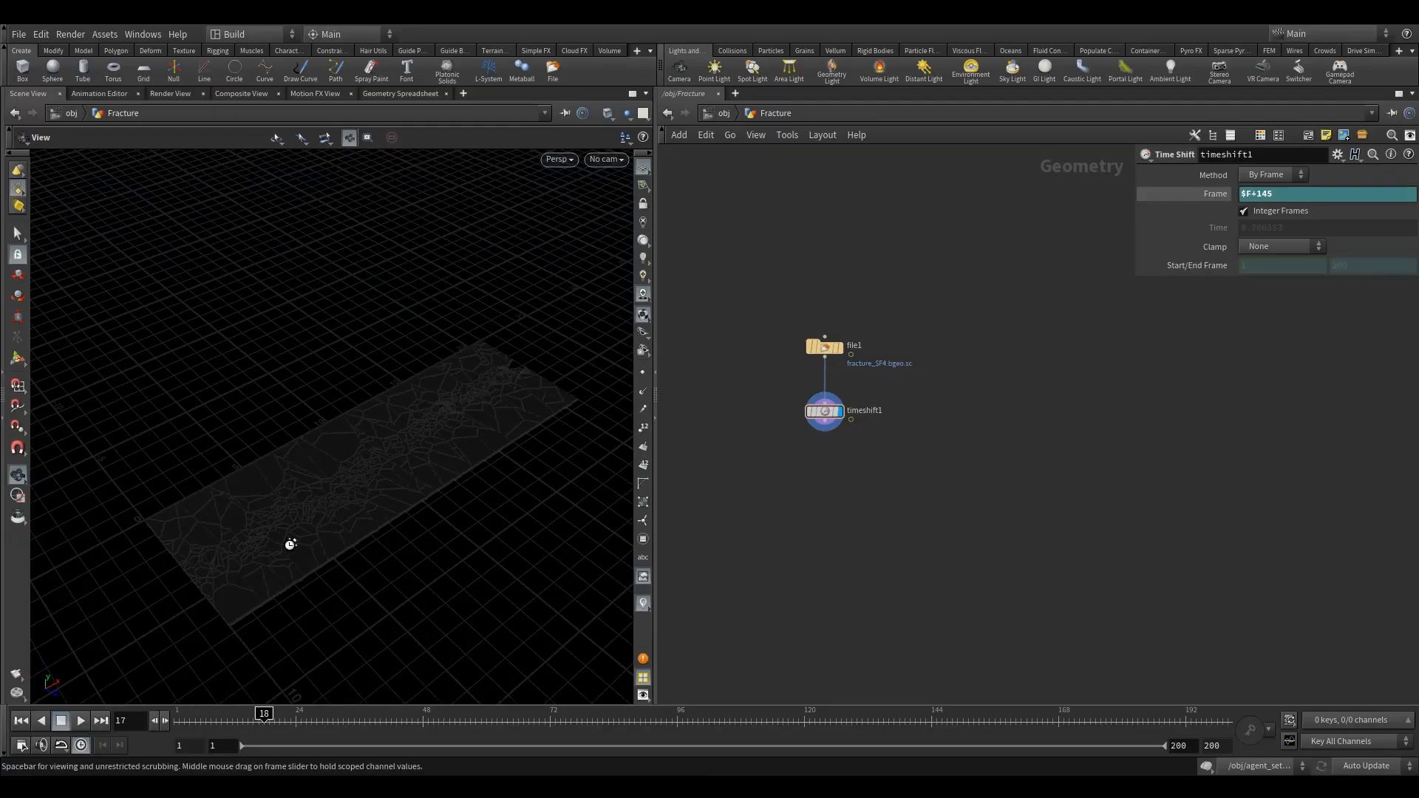
left_click(21, 721)
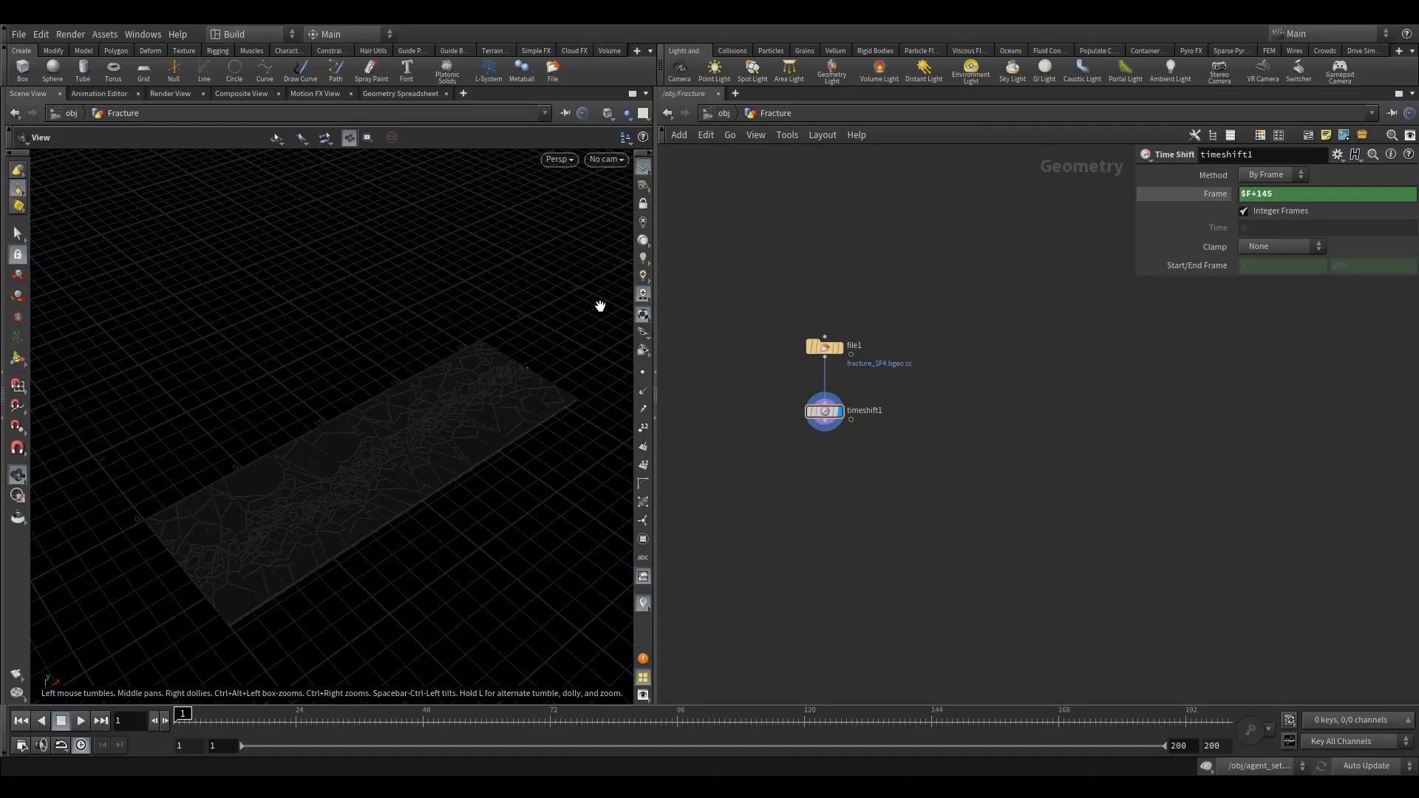
left_click_drag(497, 481, 484, 469)
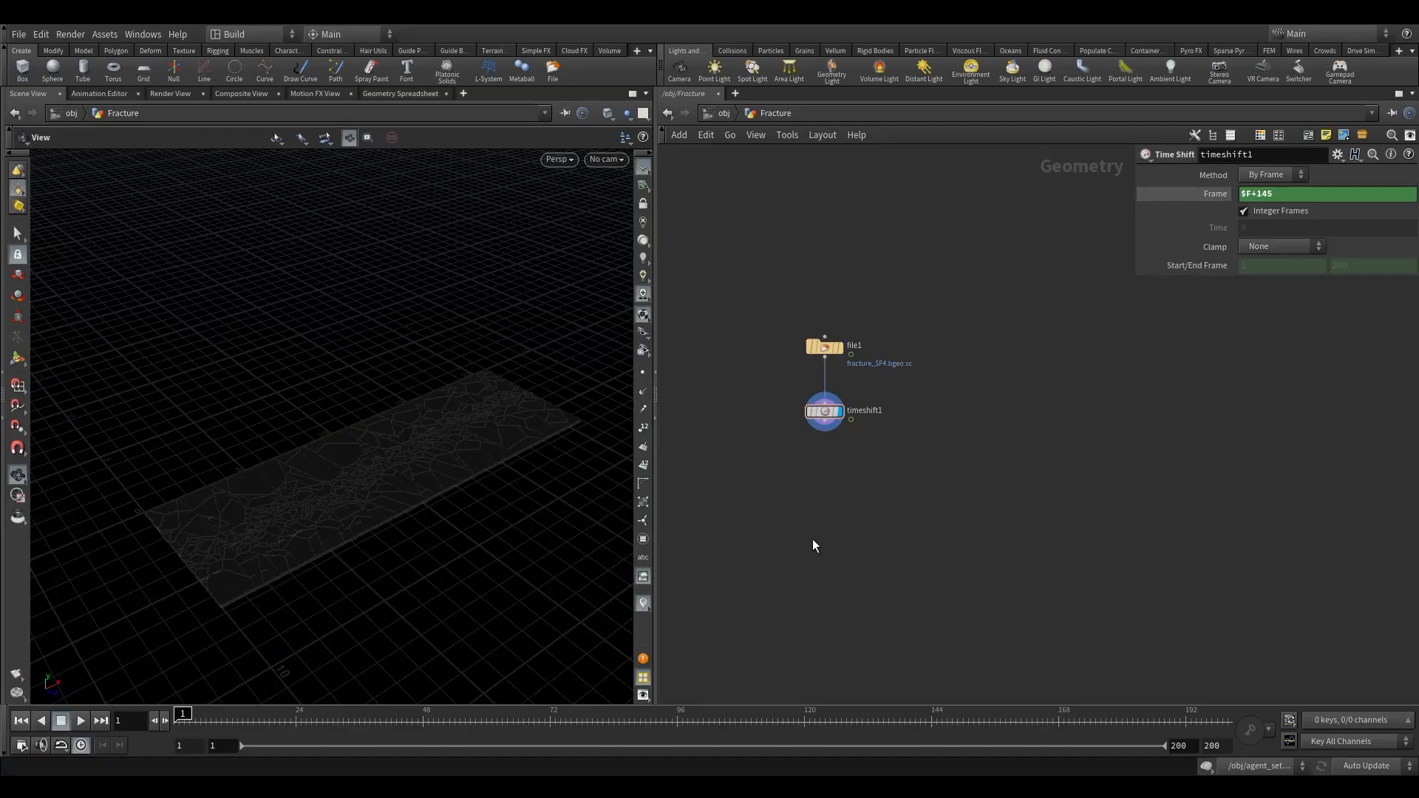
Step: Add a Transform node below the Time Shift node, connect the two, and display the Transform's result
key("Tab")
type("tr")
left_click(960, 221)
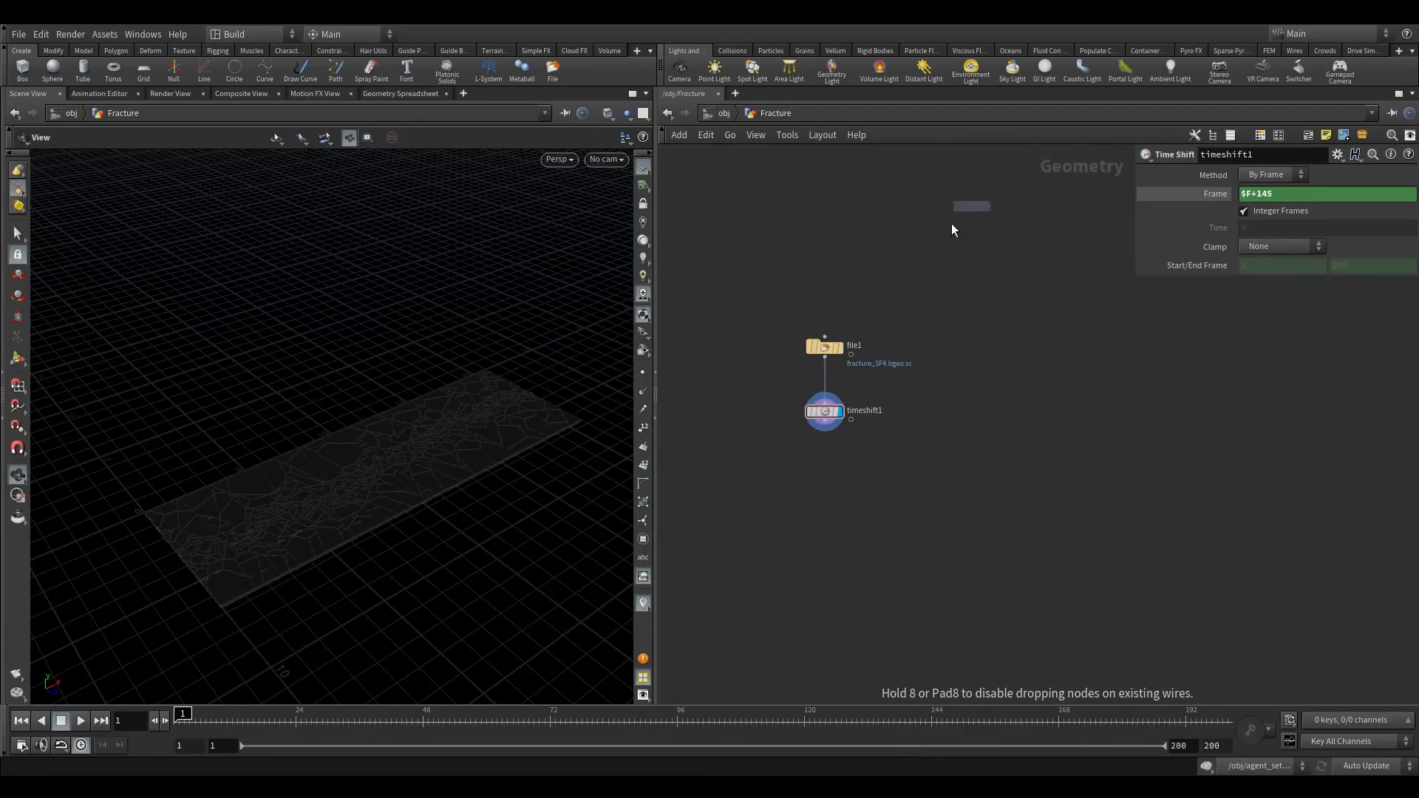
left_click(822, 482)
left_click_drag(825, 420, 833, 481)
left_click(844, 461)
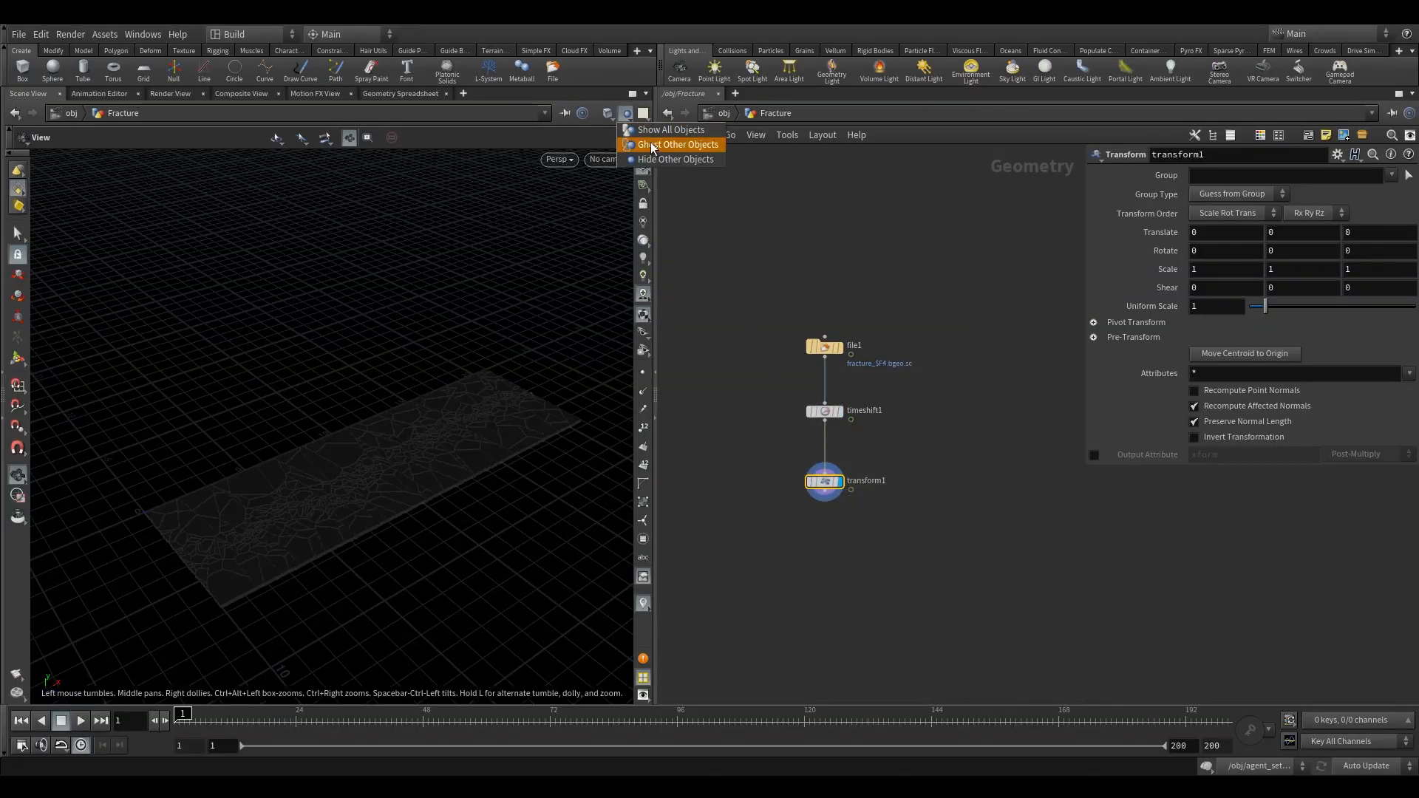
Step: Display the other scene objects, such as the city and crowd, together with the fracture geometry
left_click(627, 113)
scroll(482, 468, "down", 4)
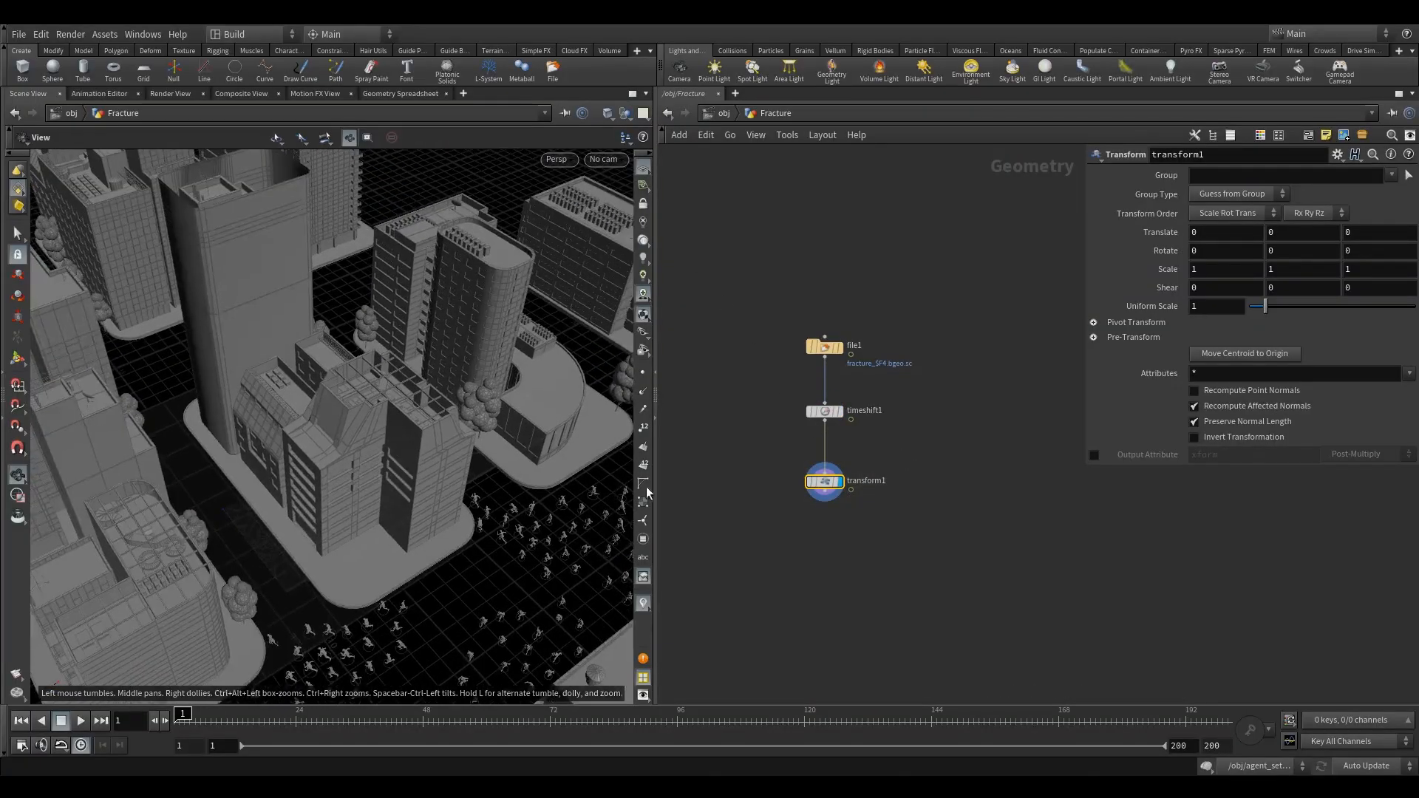
Step: Display the agentconstraintnetwork1 result inside crowd_source, hide the crowd from the scene, and return to the Fracture network
left_click(723, 113)
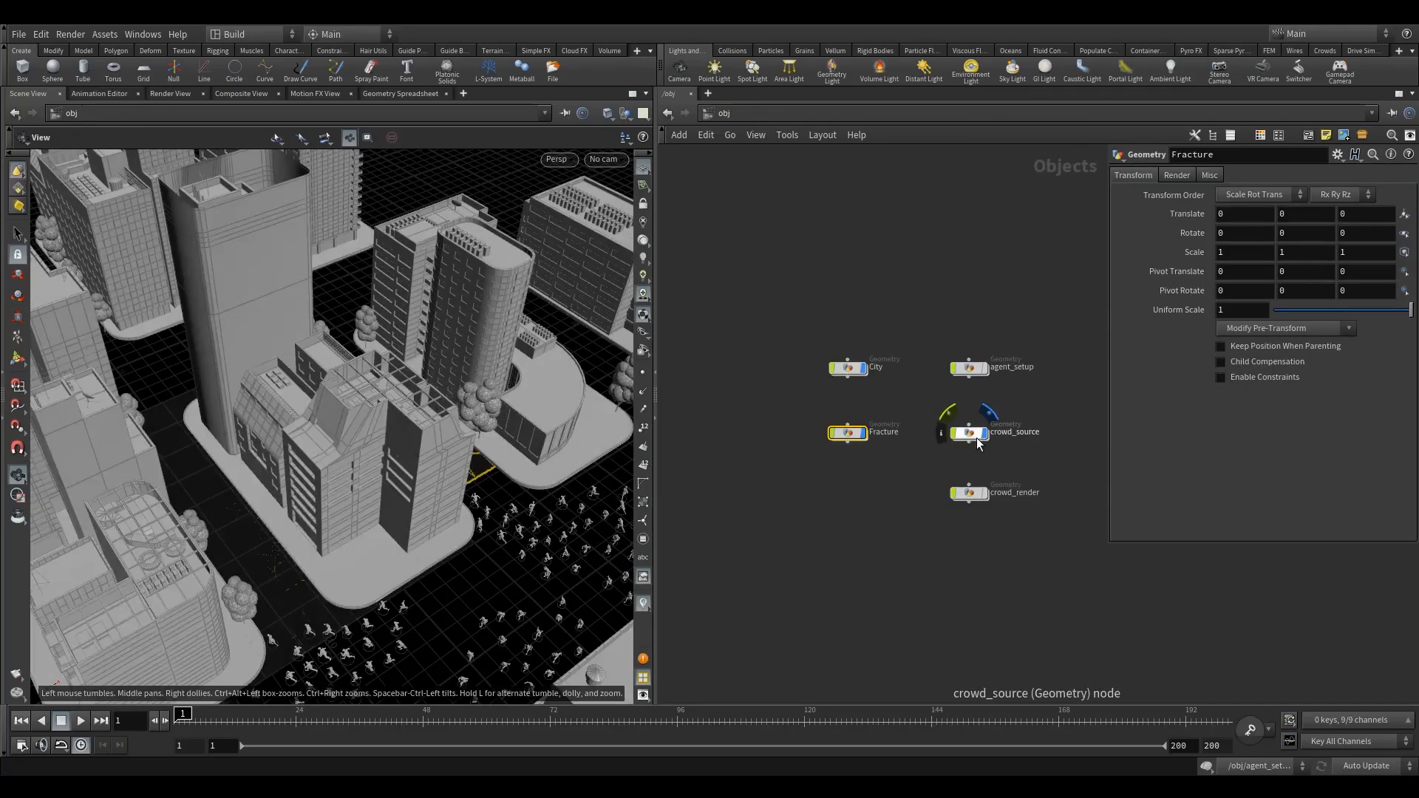
left_click(969, 435)
double_click(970, 435)
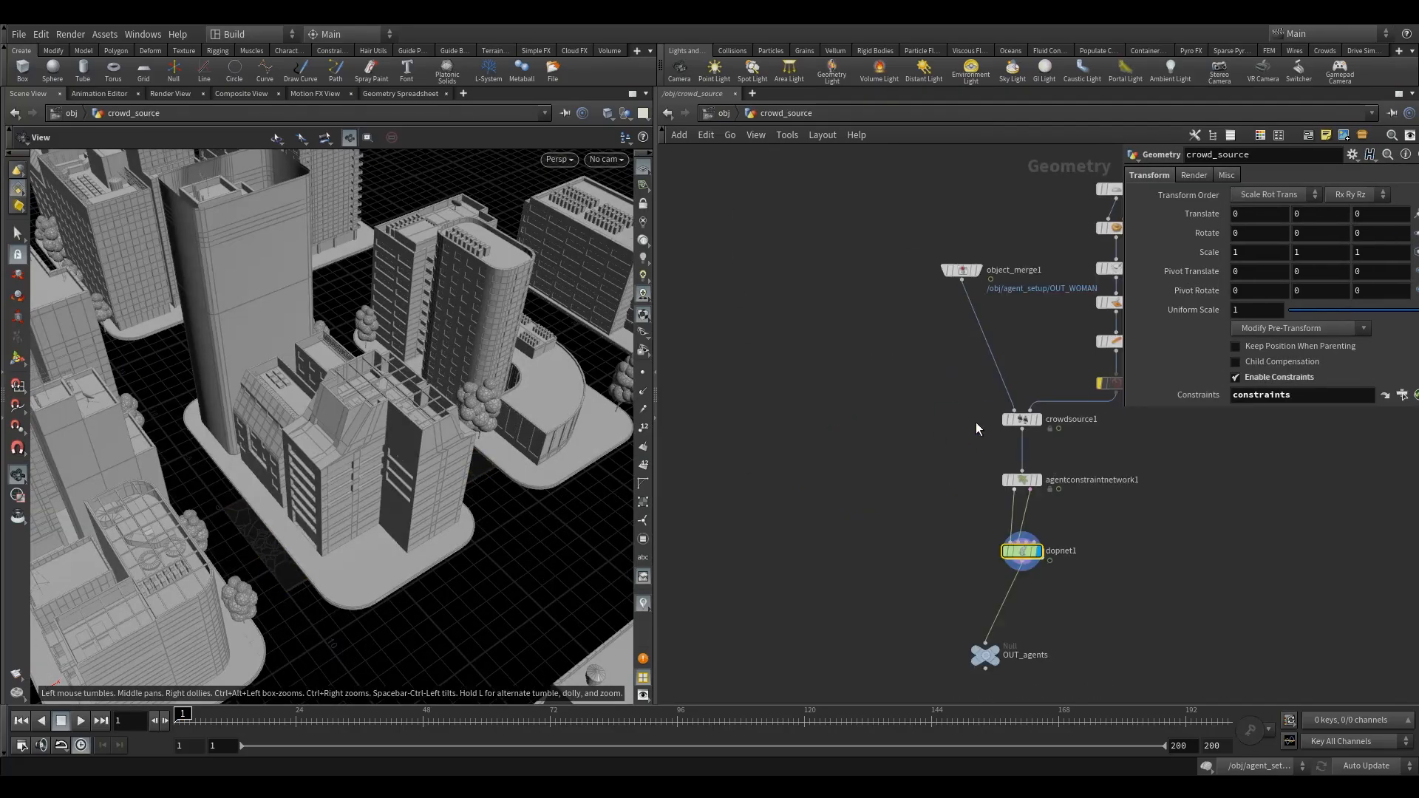
left_click(929, 499)
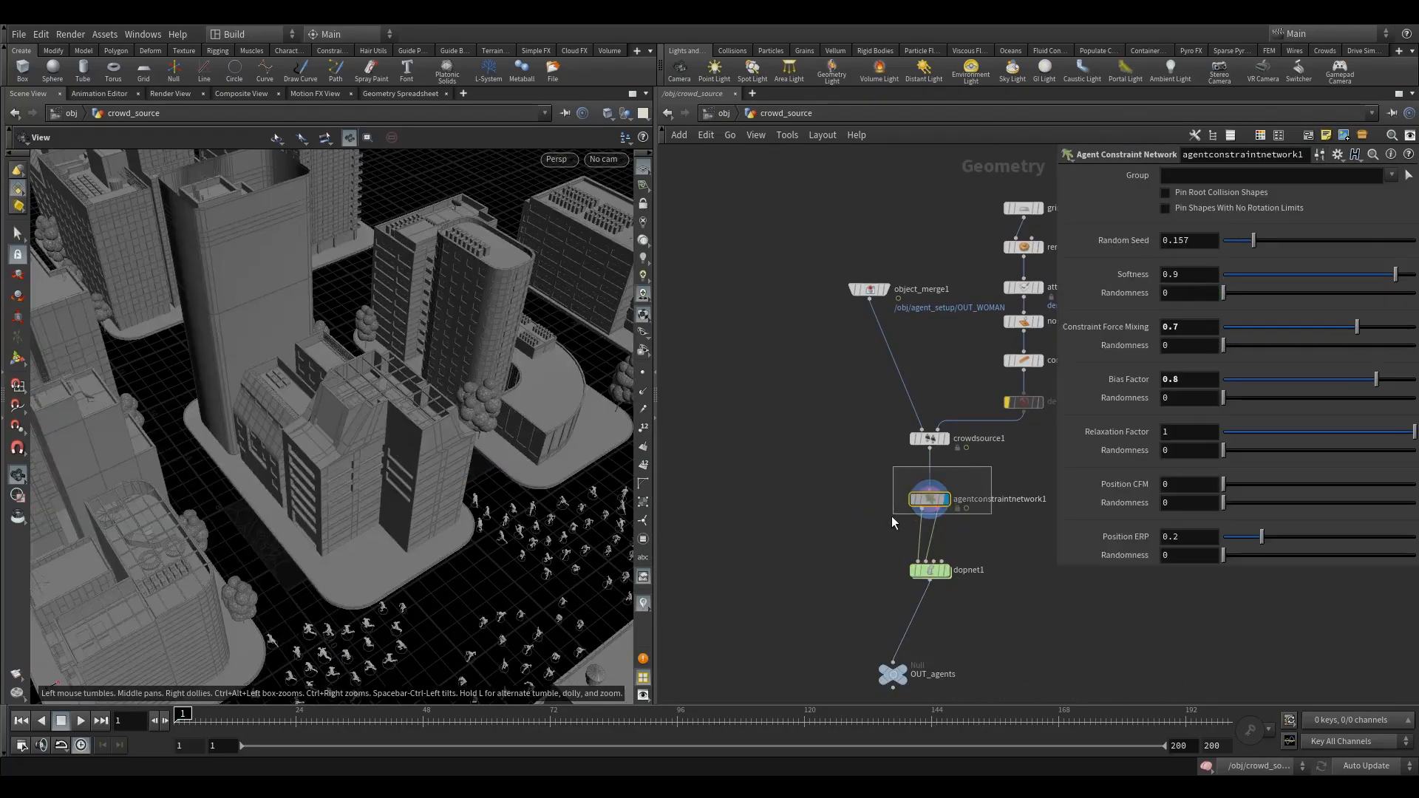
left_click(724, 113)
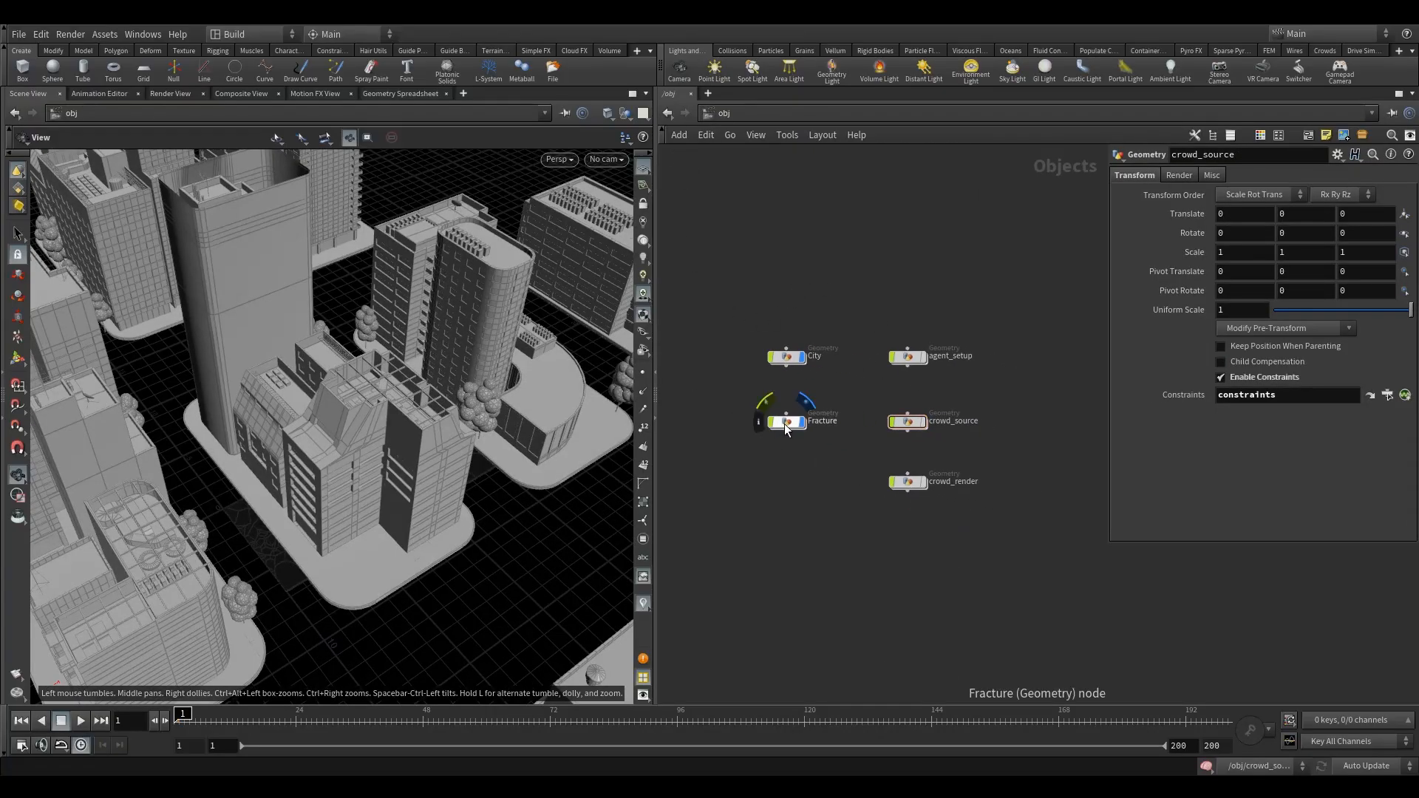
double_click(785, 424)
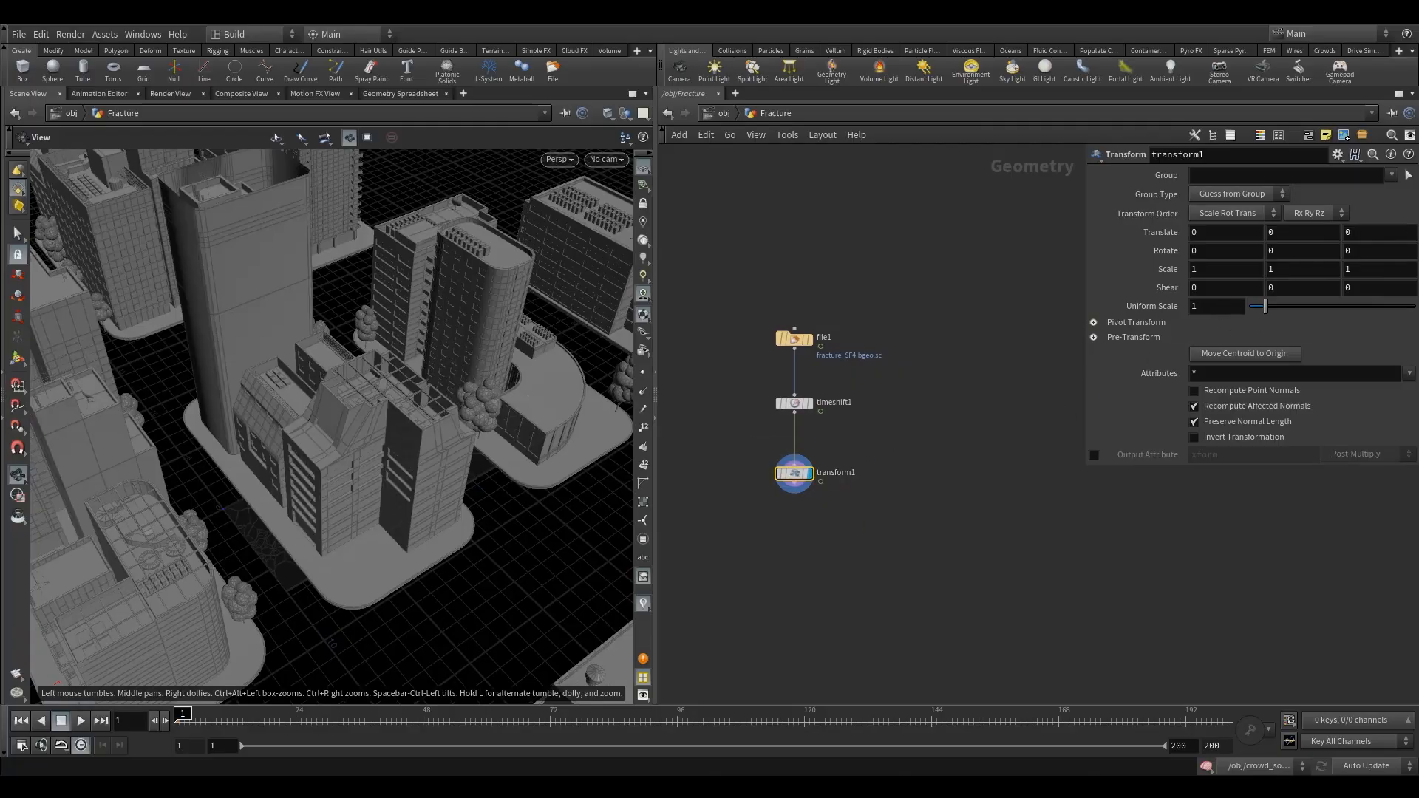
Step: Set the Transform node's uniform scale to 1.3 and its translation to -21.8094 in X and -17.3633 in Z
left_click(1207, 304)
left_click(1210, 237)
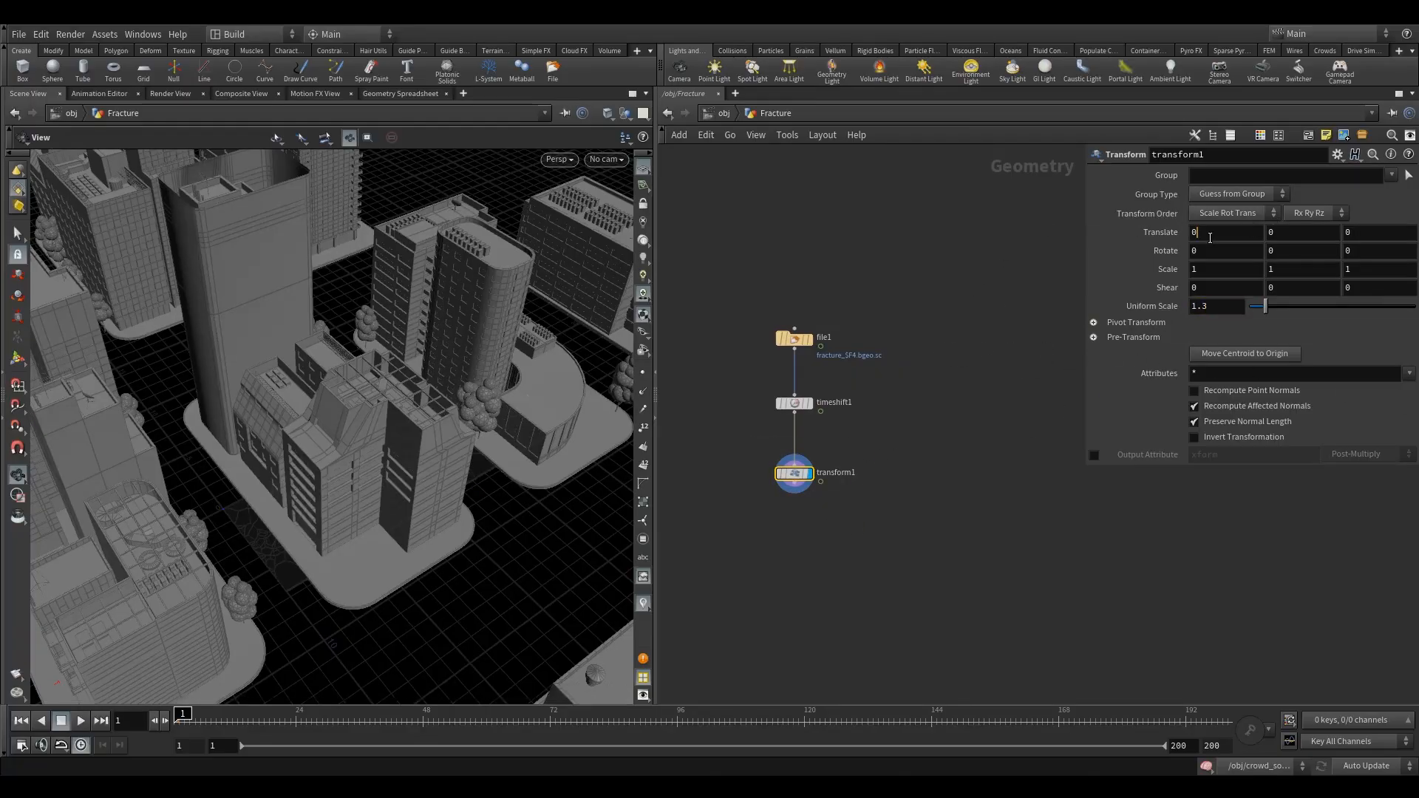
type("-")
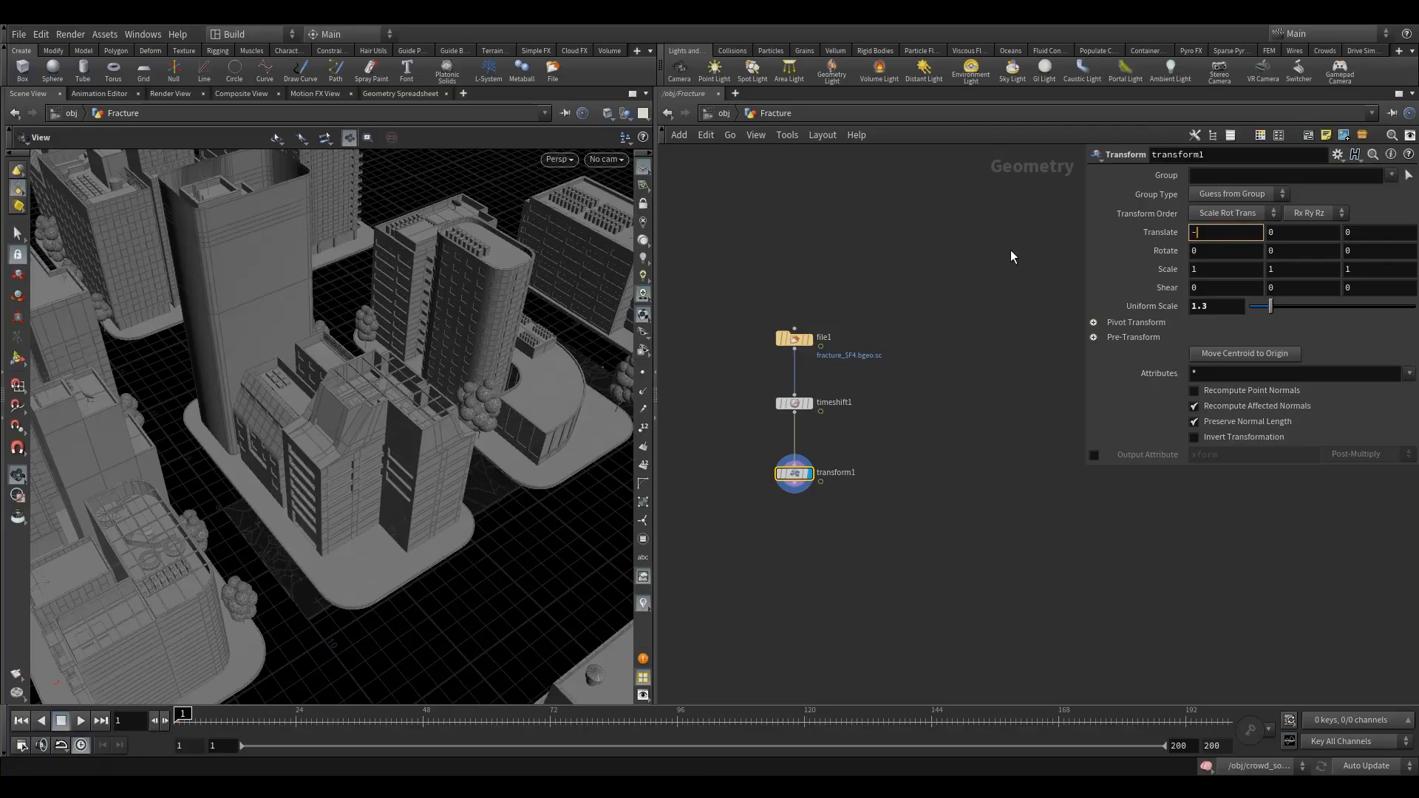
type("21.8094")
key("Tab")
key("Tab")
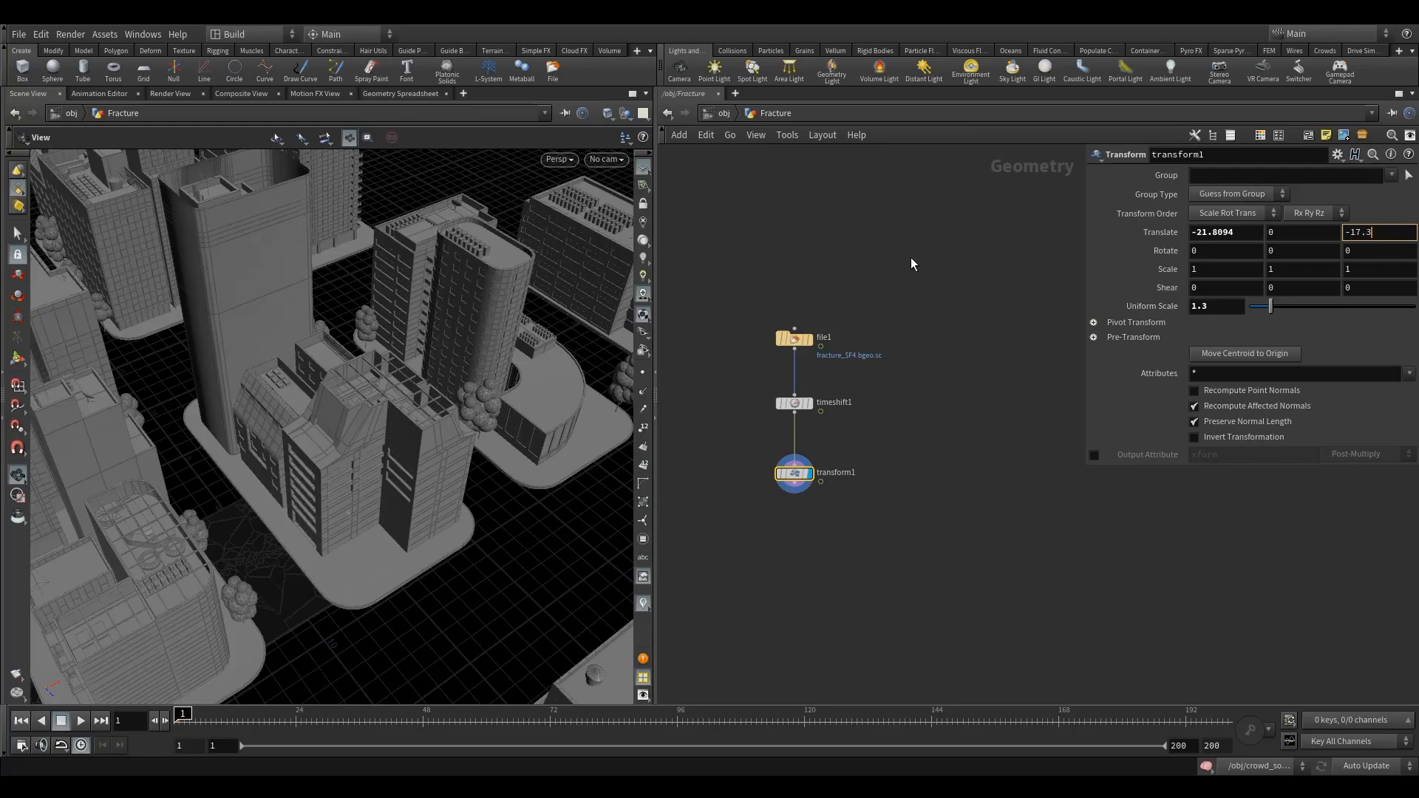
key("Return")
Step: Examine from several angles how the scaled and moved fracture ground fits the street between the buildings
right_click_drag(329, 405, 348, 392)
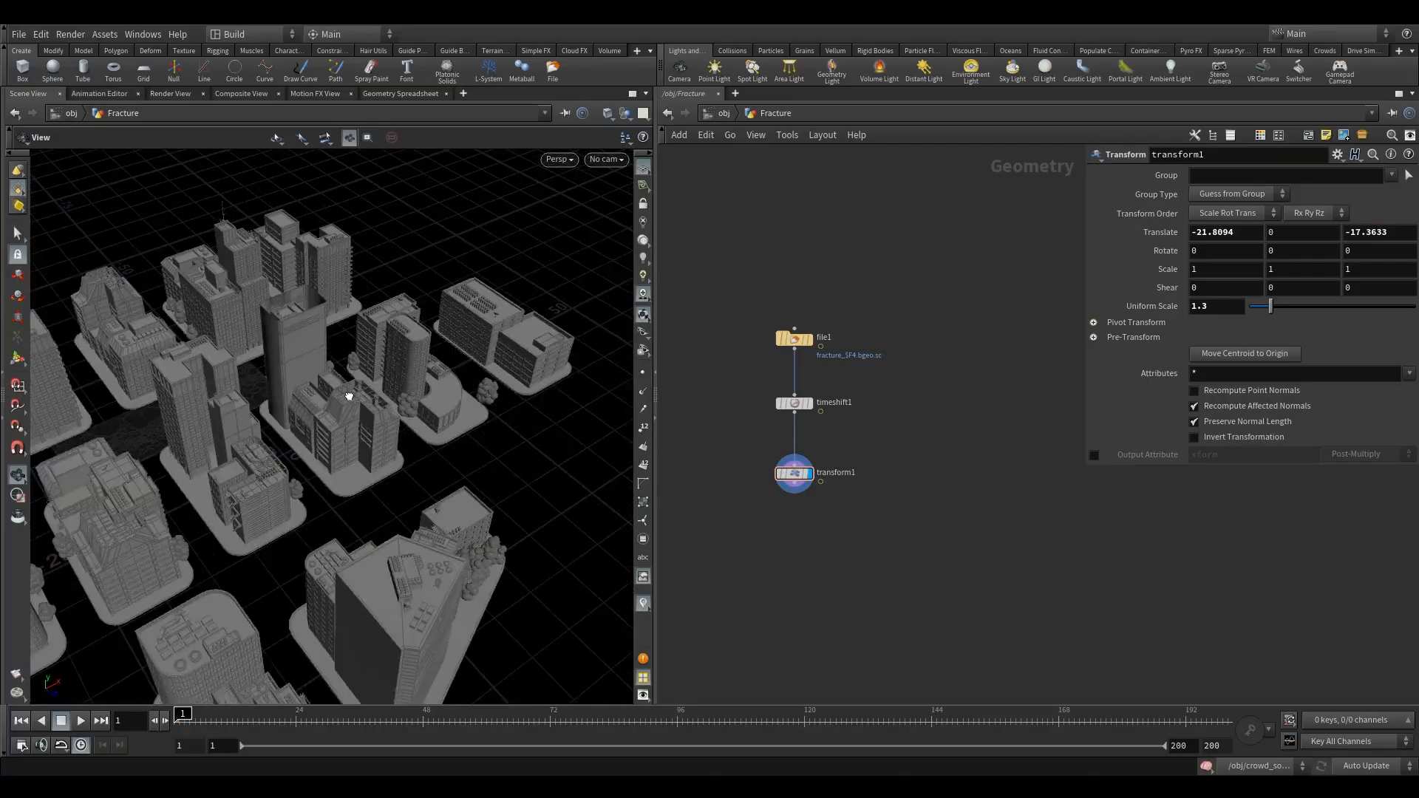
left_click_drag(348, 393, 104, 421)
middle_click_drag(355, 392, 174, 440)
right_click_drag(319, 410, 492, 358)
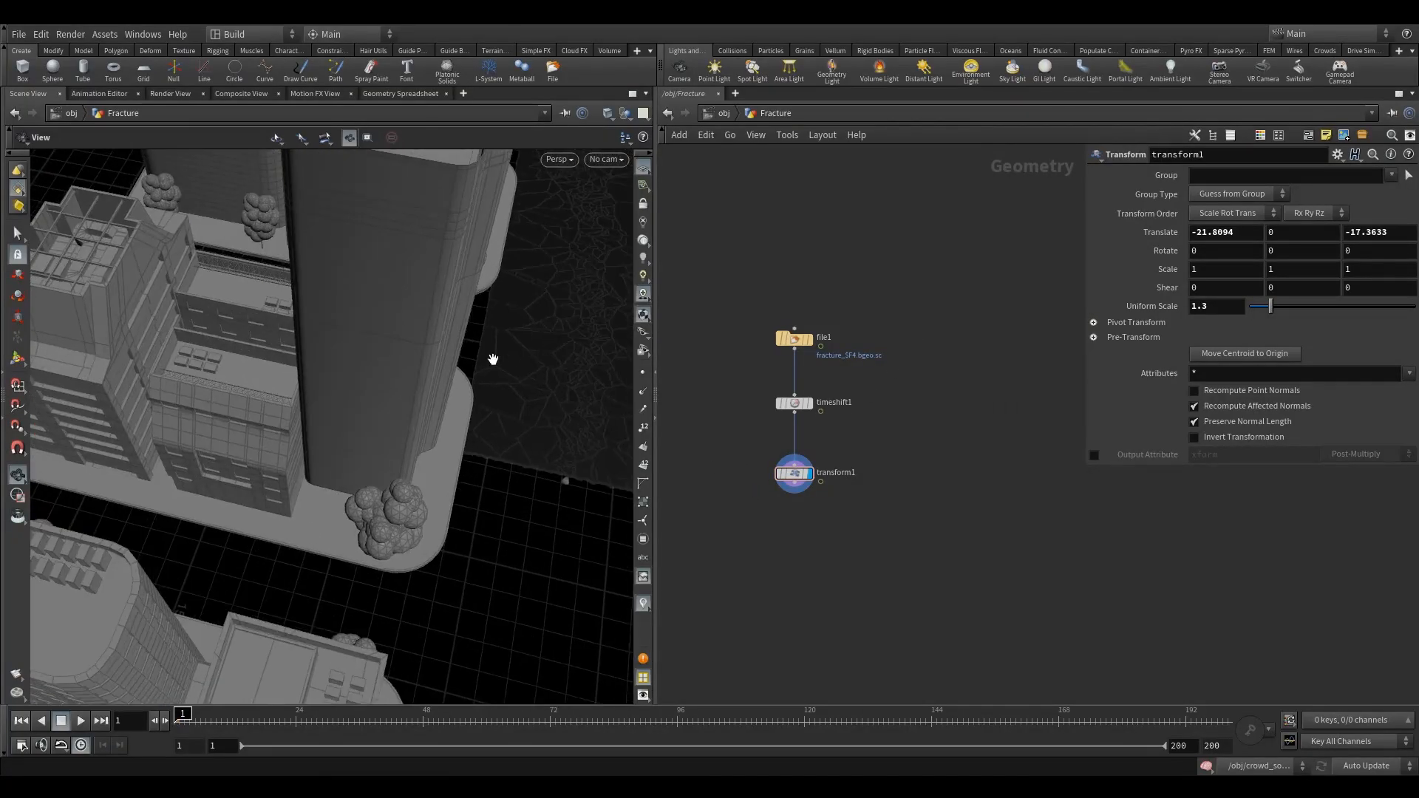
middle_click_drag(492, 359, 428, 375)
left_click_drag(380, 353, 304, 453)
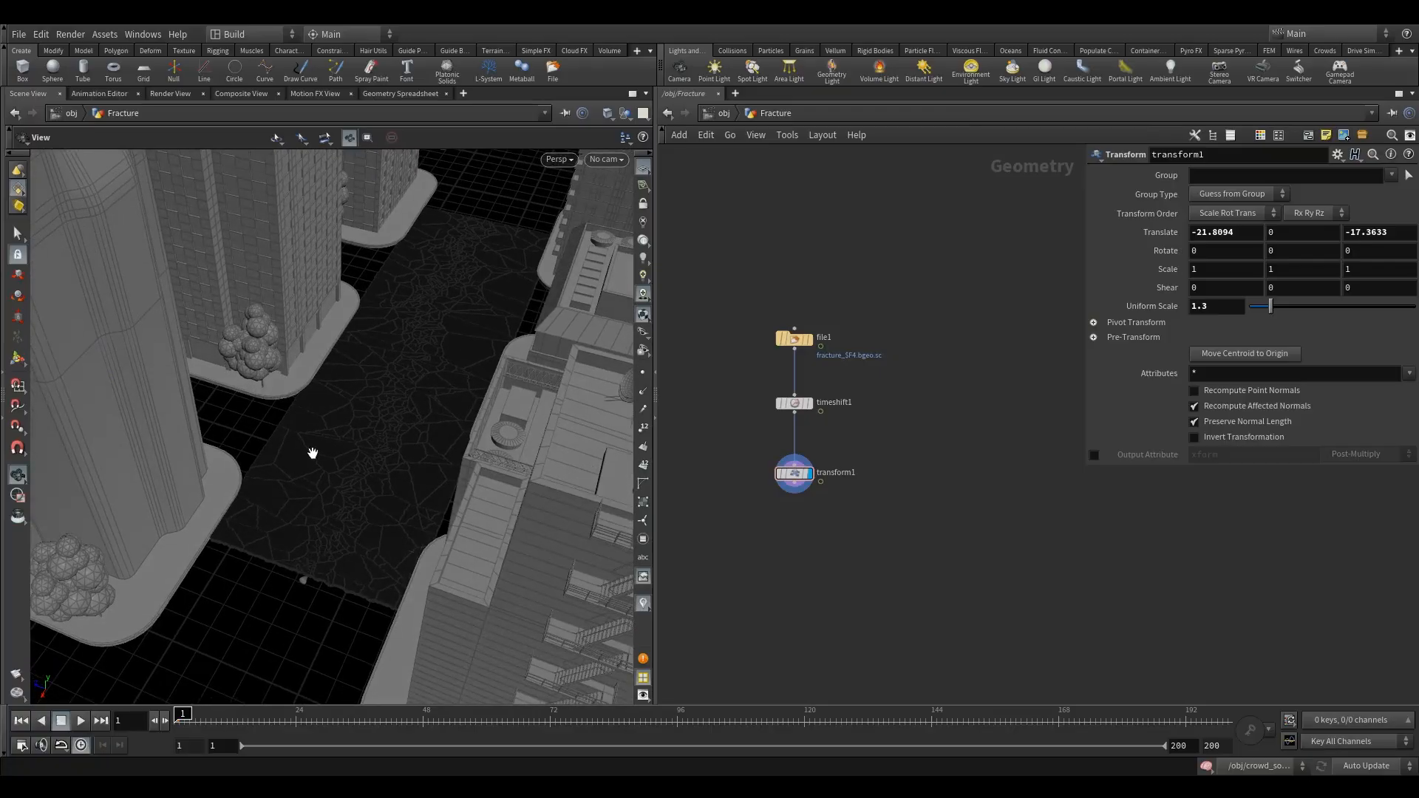
right_click_drag(313, 454, 441, 409)
middle_click_drag(515, 271, 364, 303)
left_click_drag(364, 303, 348, 365)
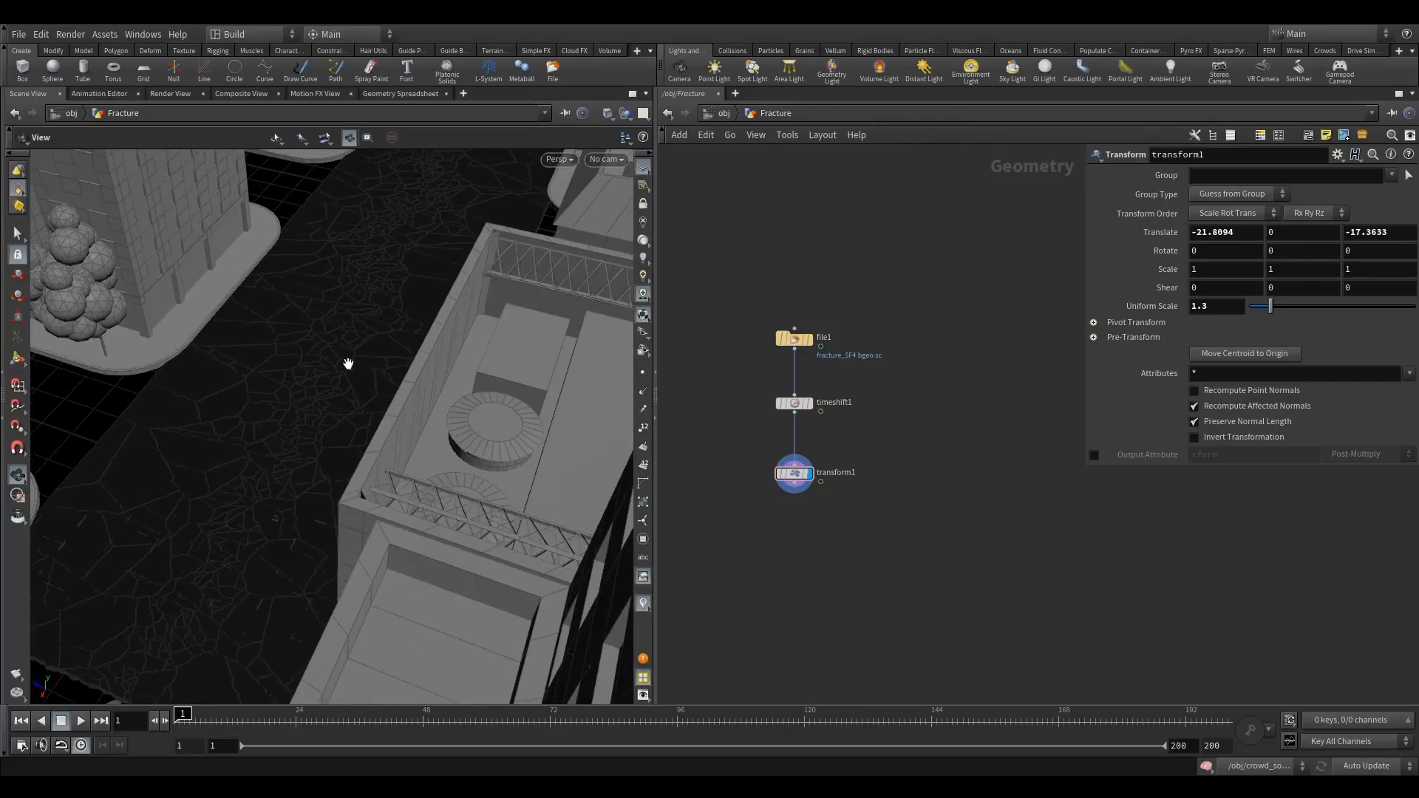
right_click_drag(302, 445, 279, 479)
left_click_drag(279, 478, 278, 477)
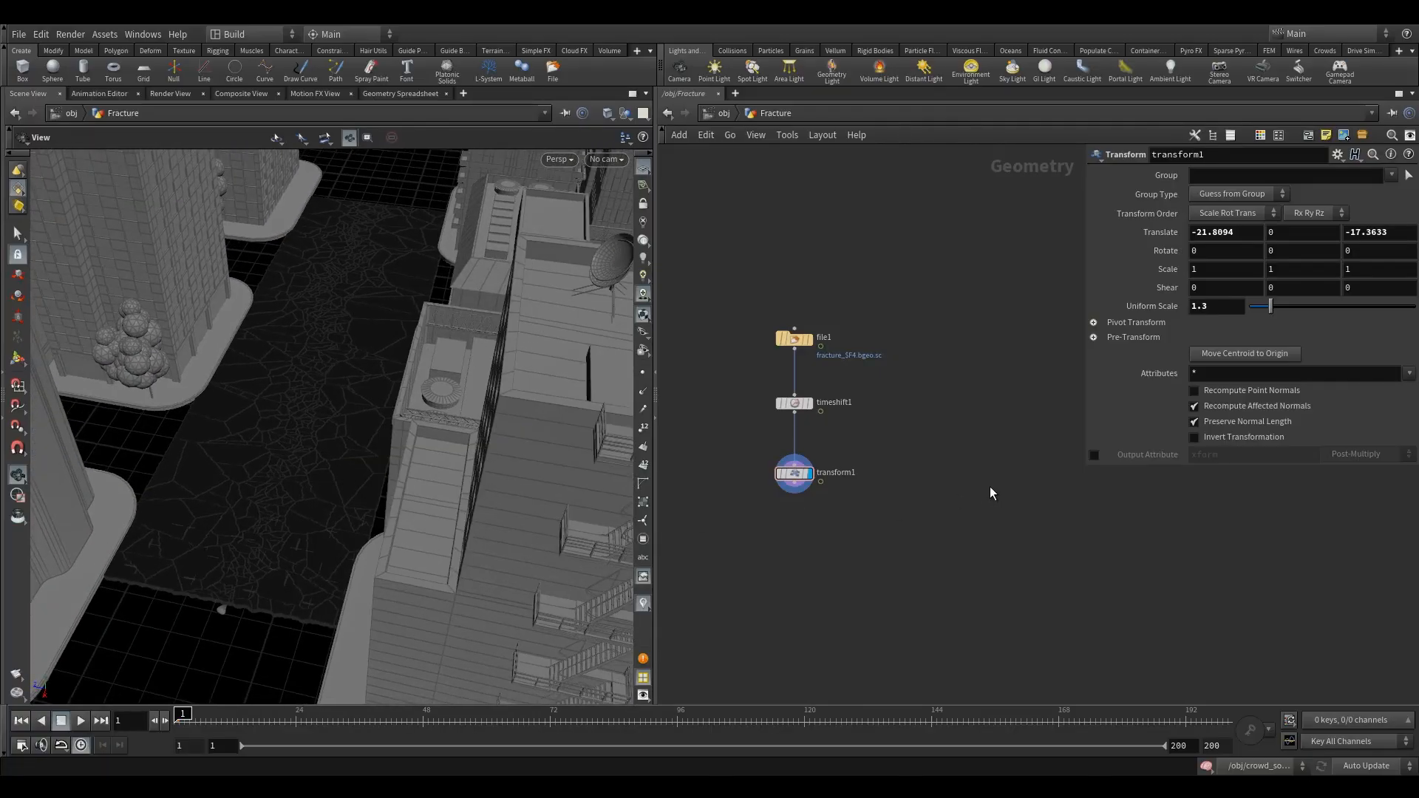
Step: Add a Convert node below the Transform, display its result, and hide the other scene objects
left_click_drag(730, 442, 795, 477)
left_click_drag(713, 448, 830, 514)
middle_click_drag(803, 538, 882, 478)
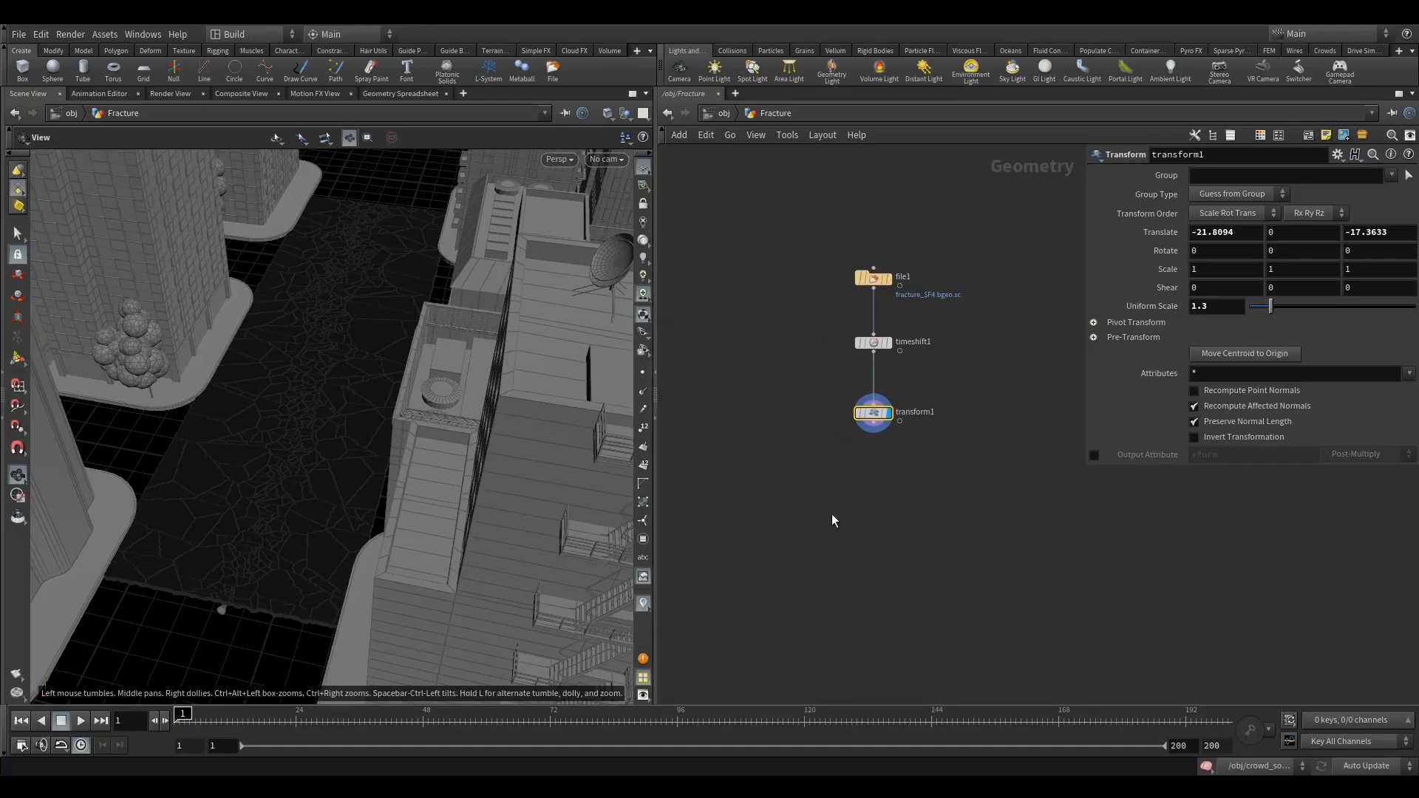
key("Tab")
type("co")
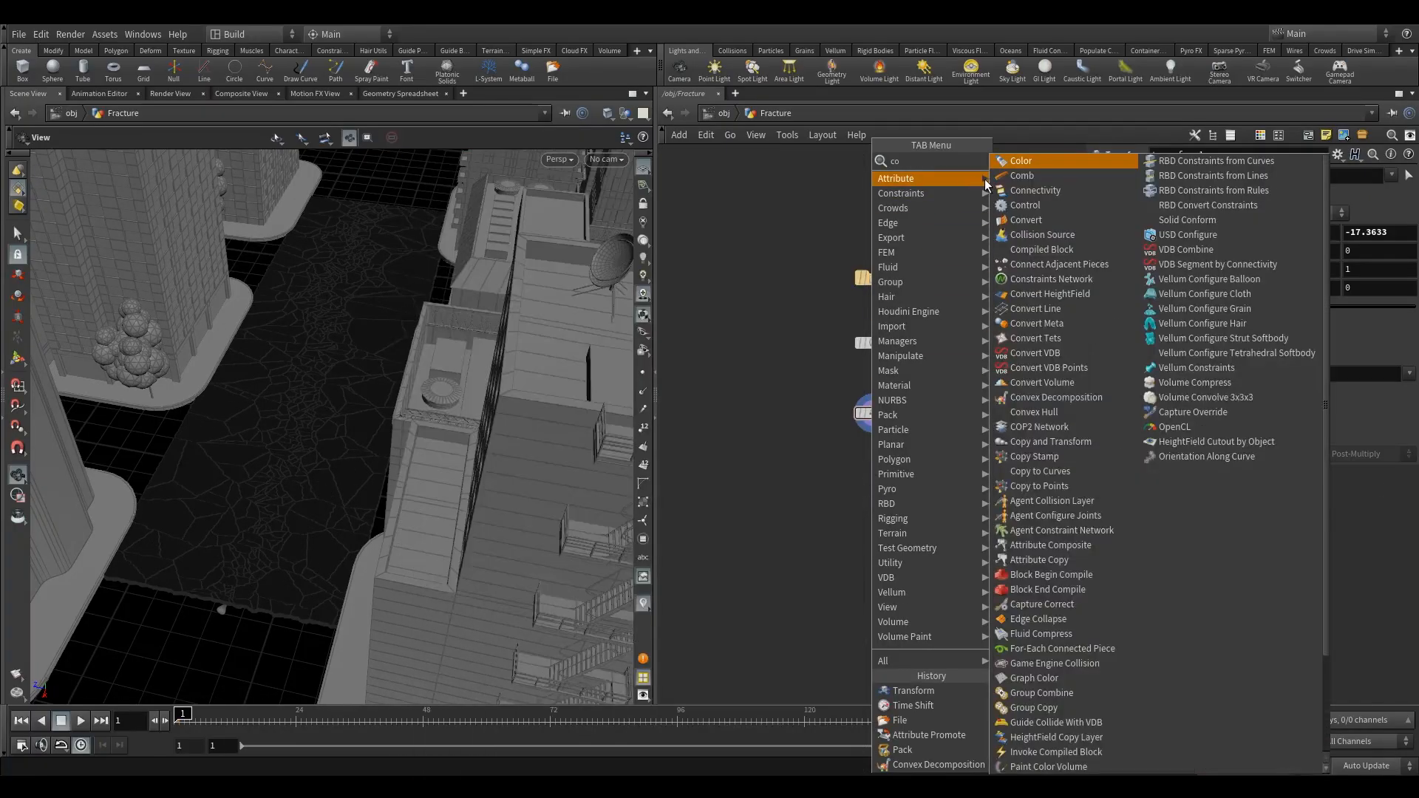
left_click(1057, 220)
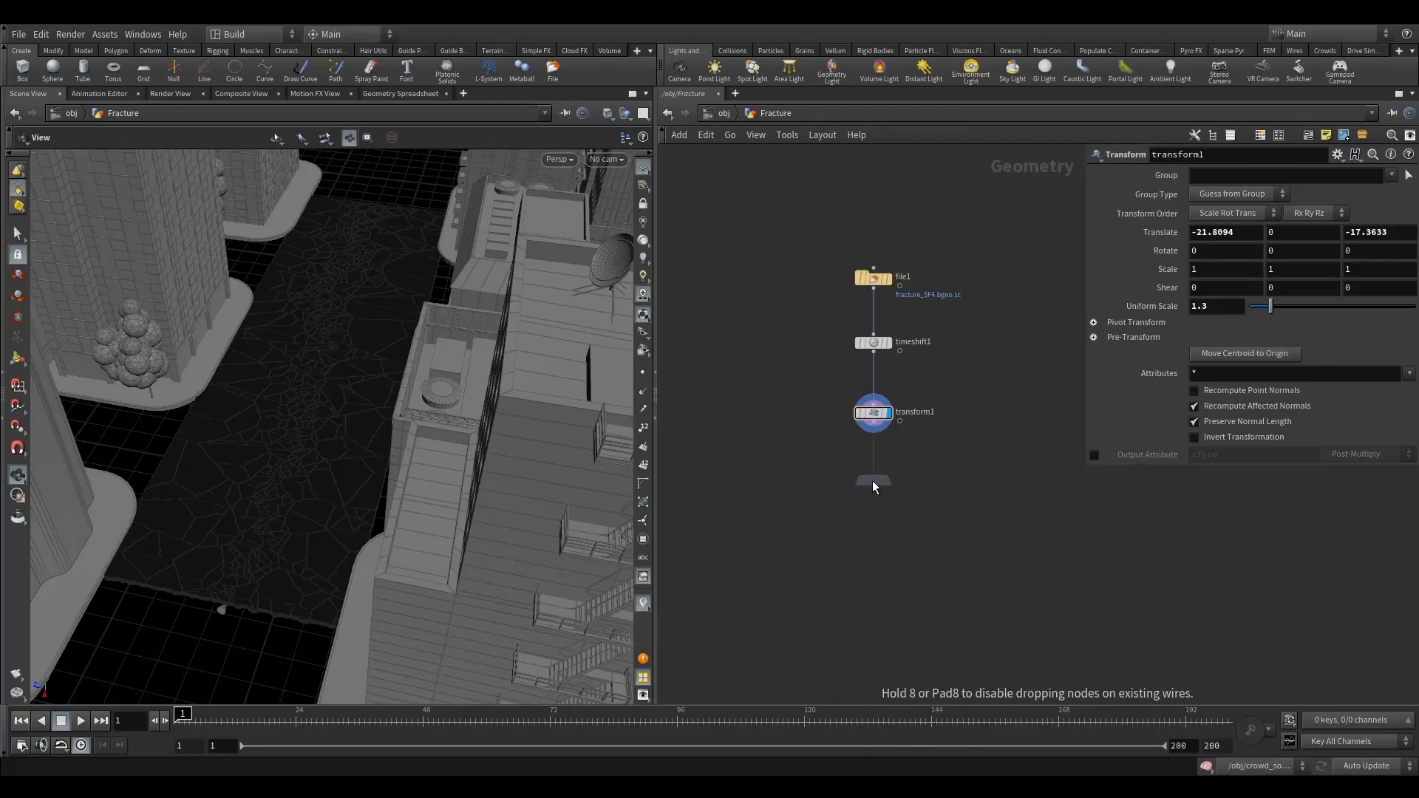
left_click(872, 480)
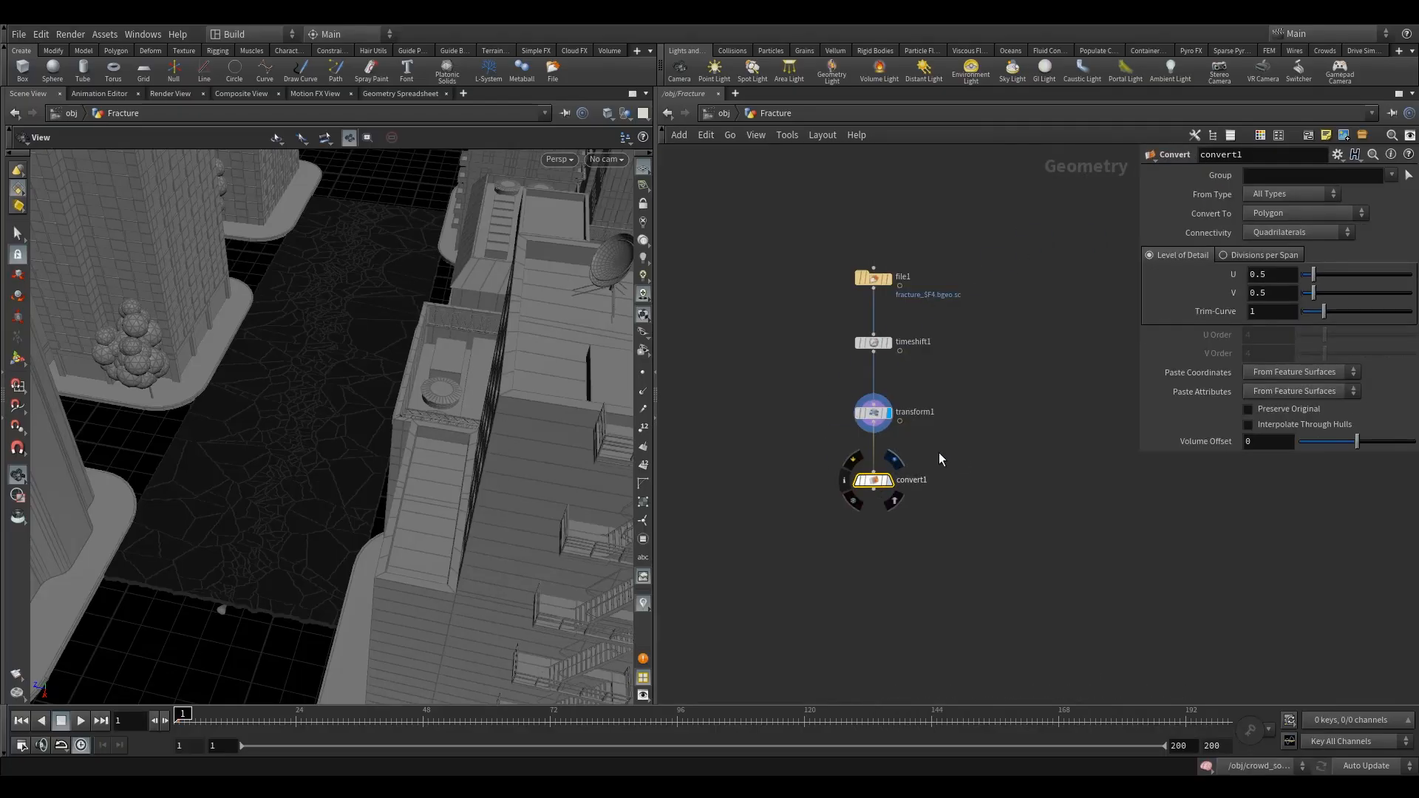
key("r")
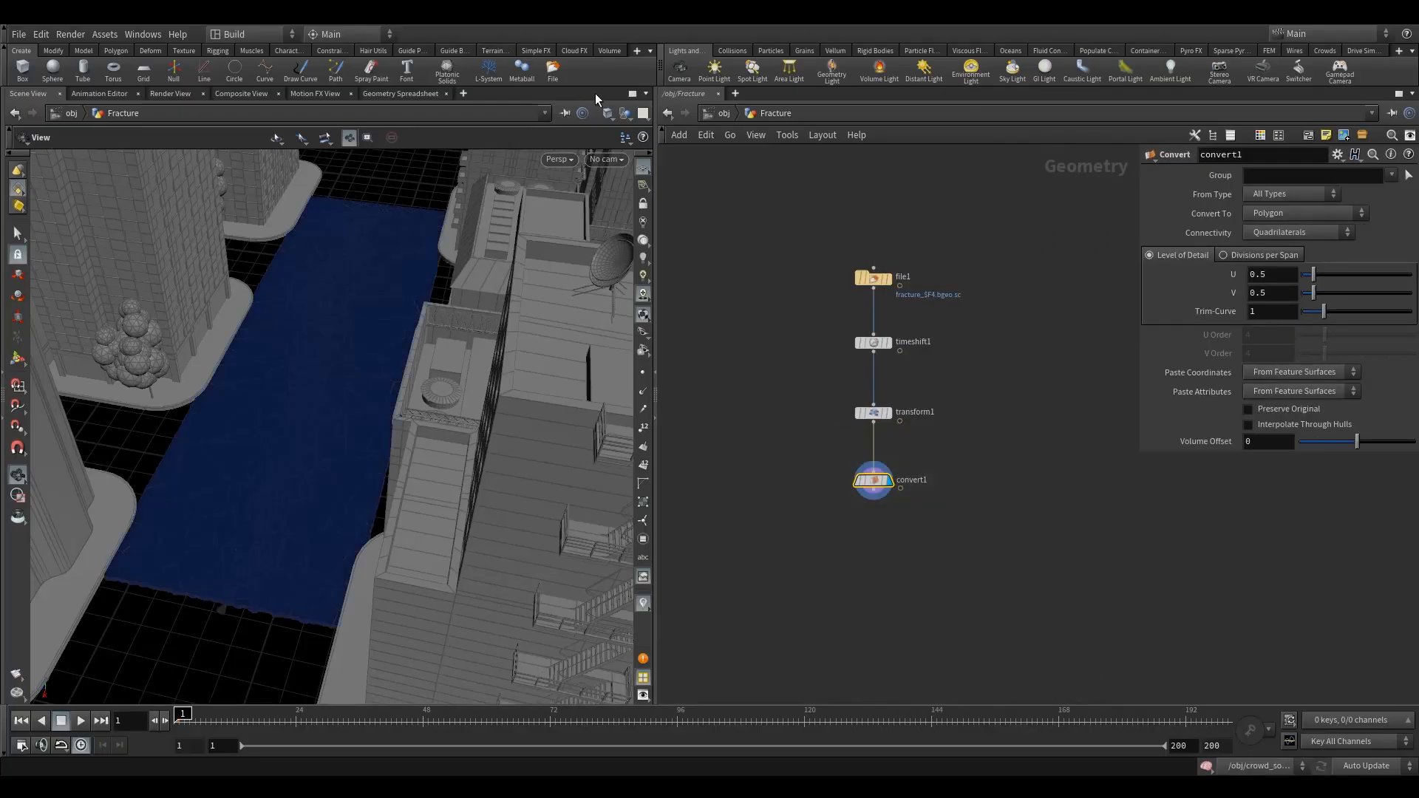
left_click(625, 113)
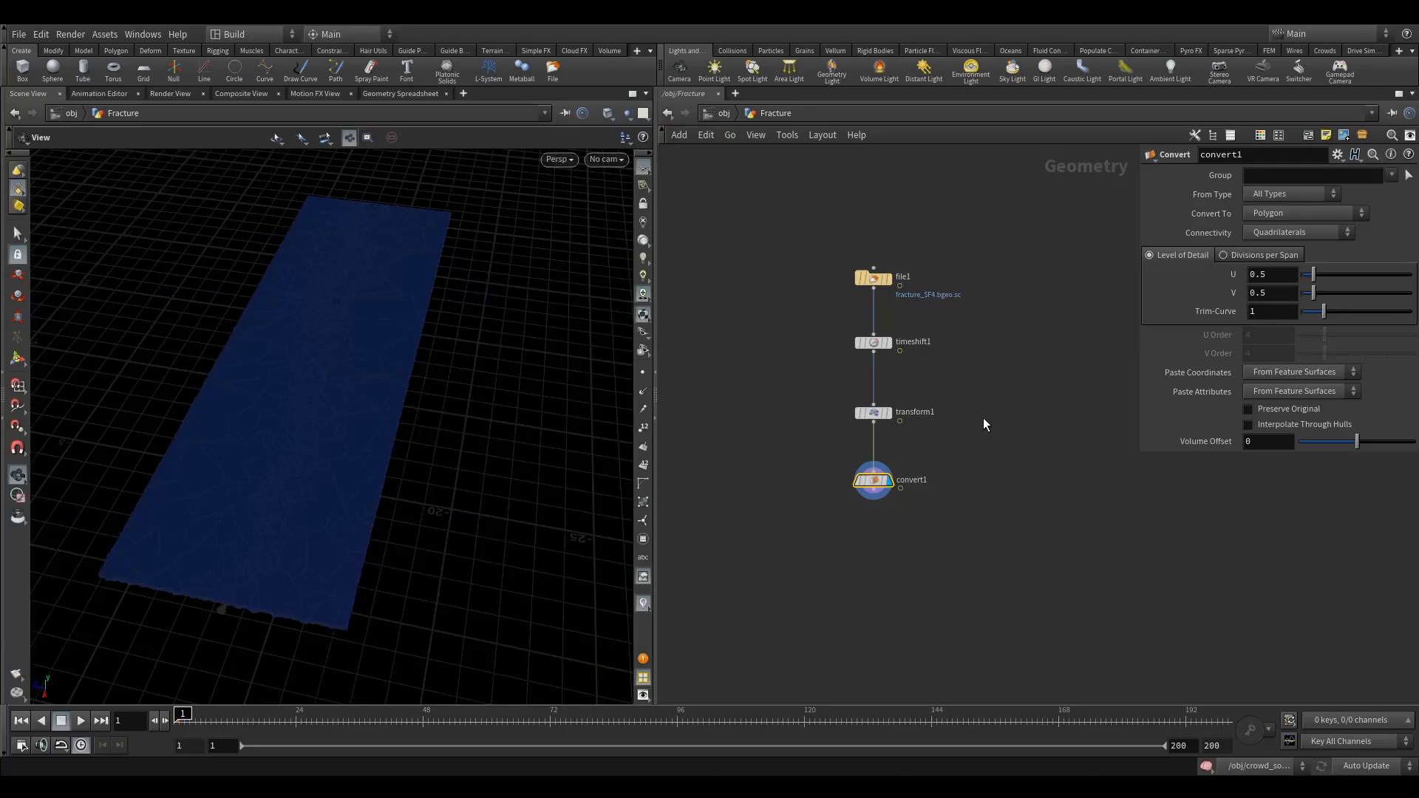
Step: Add a Reverse node below the Convert node, connect the two, and display the Reverse node's result
middle_click_drag(975, 458, 951, 400)
scroll(835, 451, "up", 2)
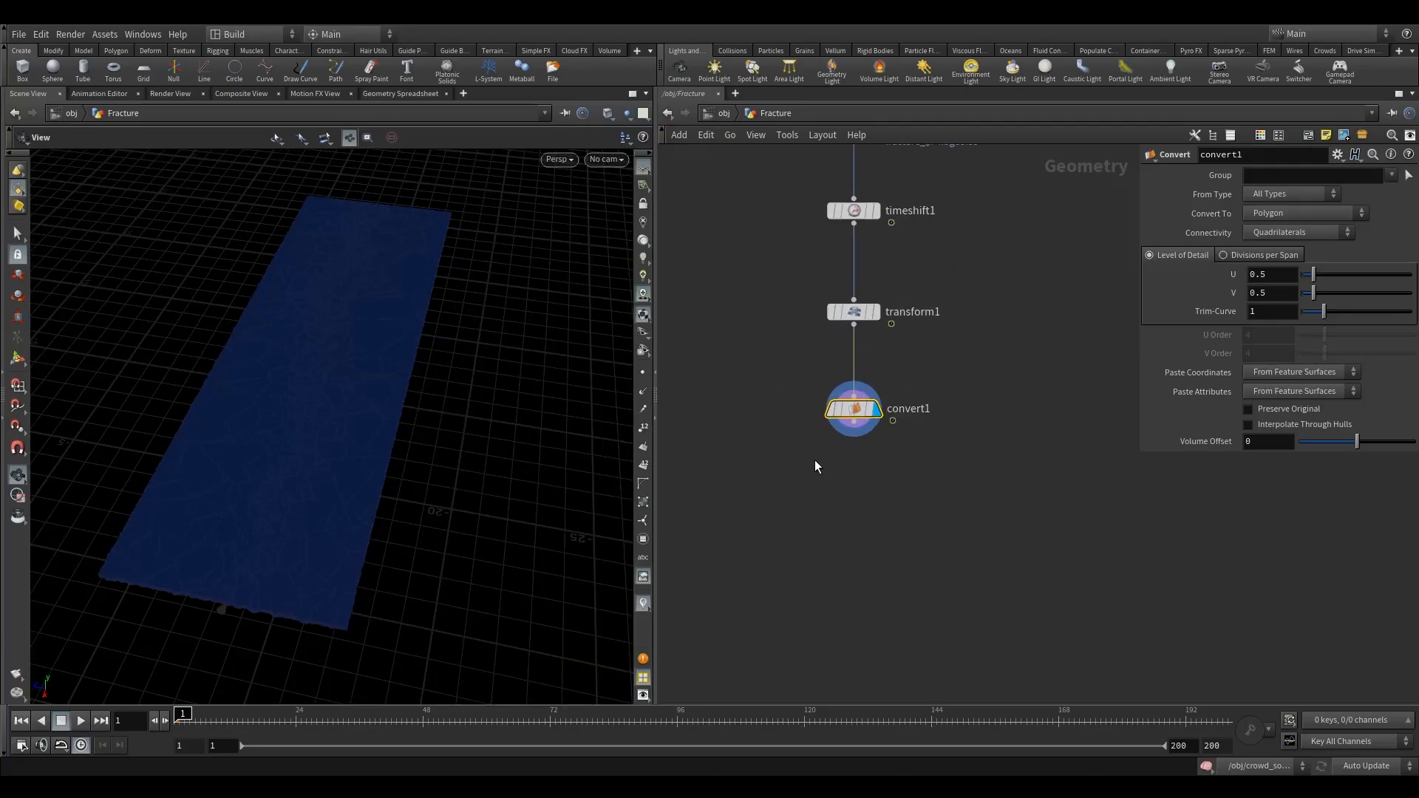
key("Tab")
type("r")
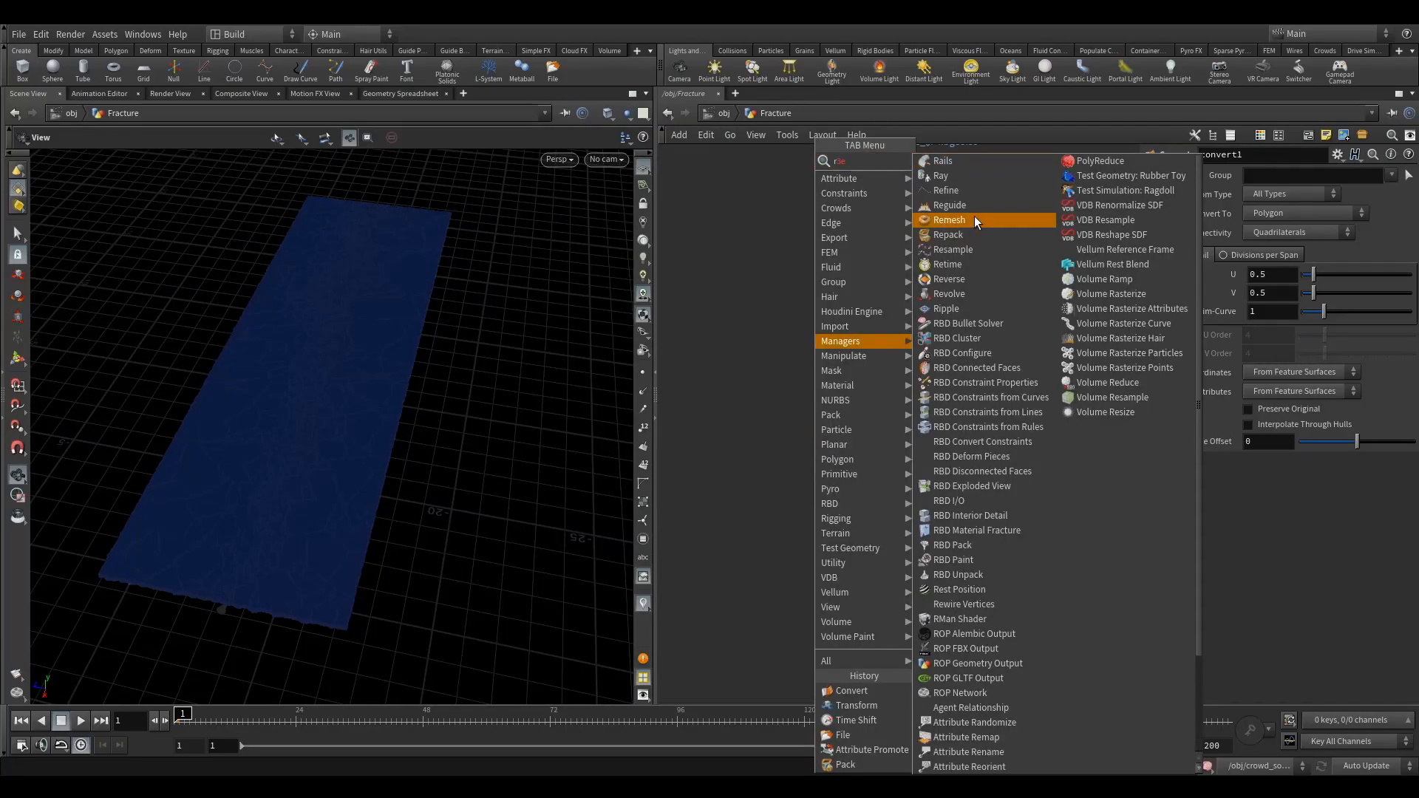
type("ev")
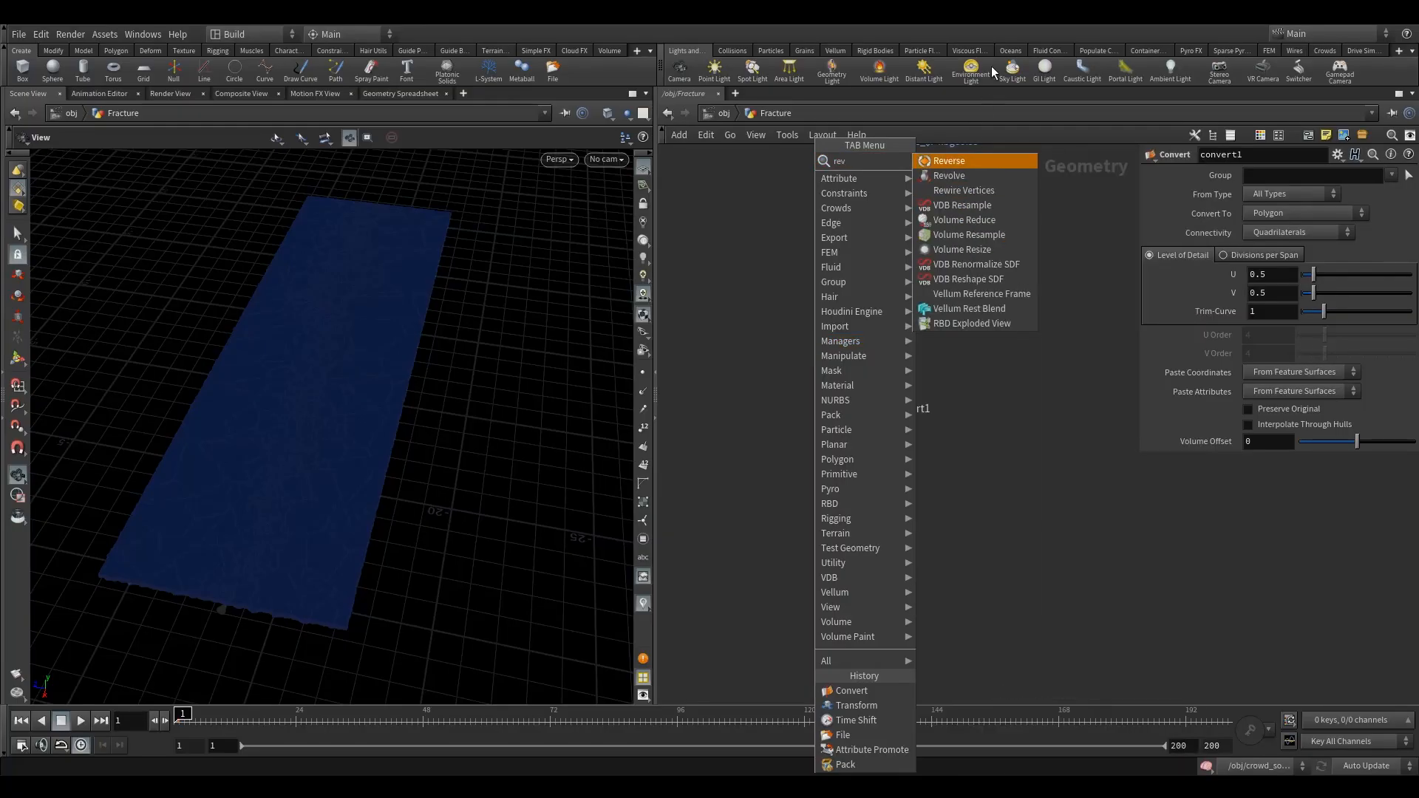
left_click(968, 160)
left_click(852, 474)
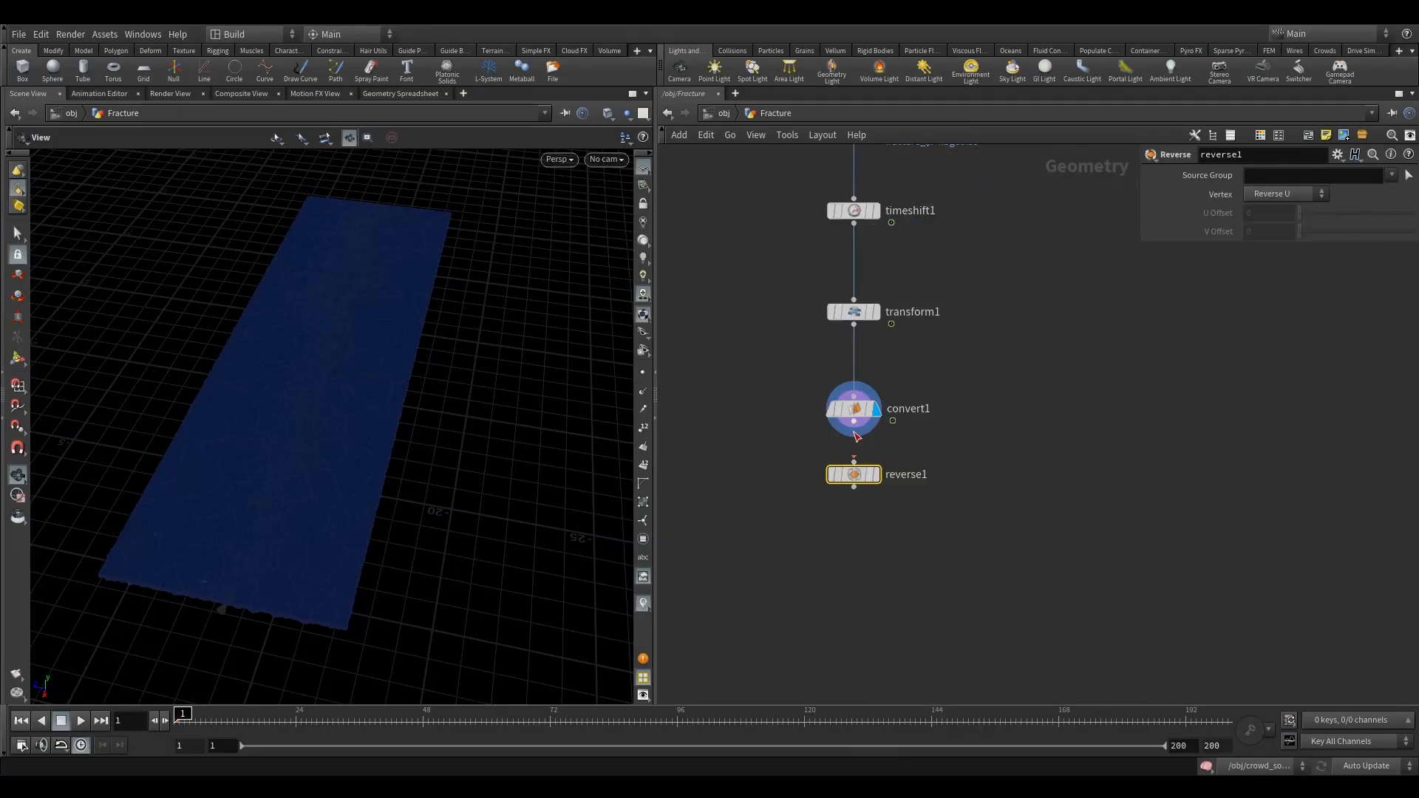
left_click(855, 462)
left_click(854, 426)
left_click(875, 474)
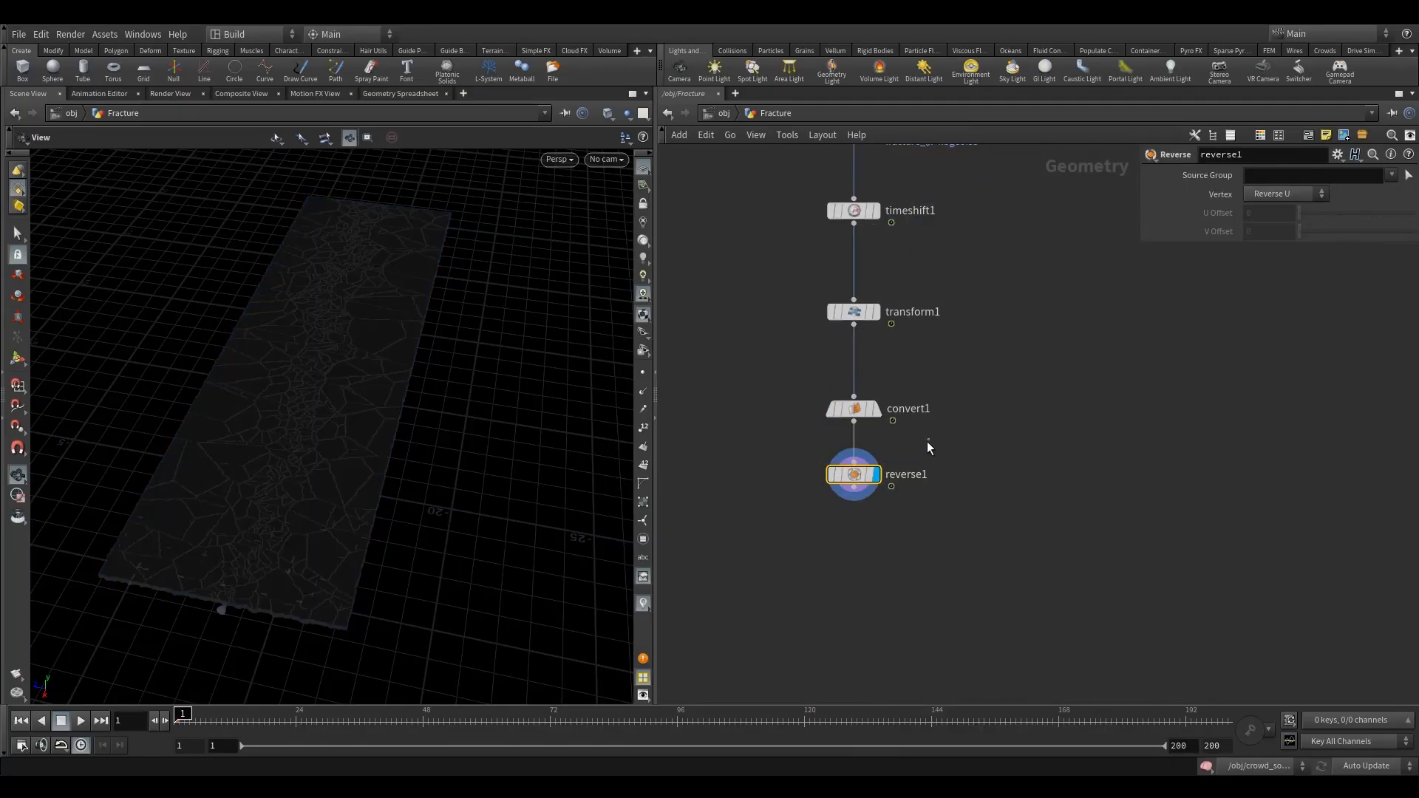
Step: Add a Color node below the Reverse node, connect it, and display its result
key("Tab")
type("colo")
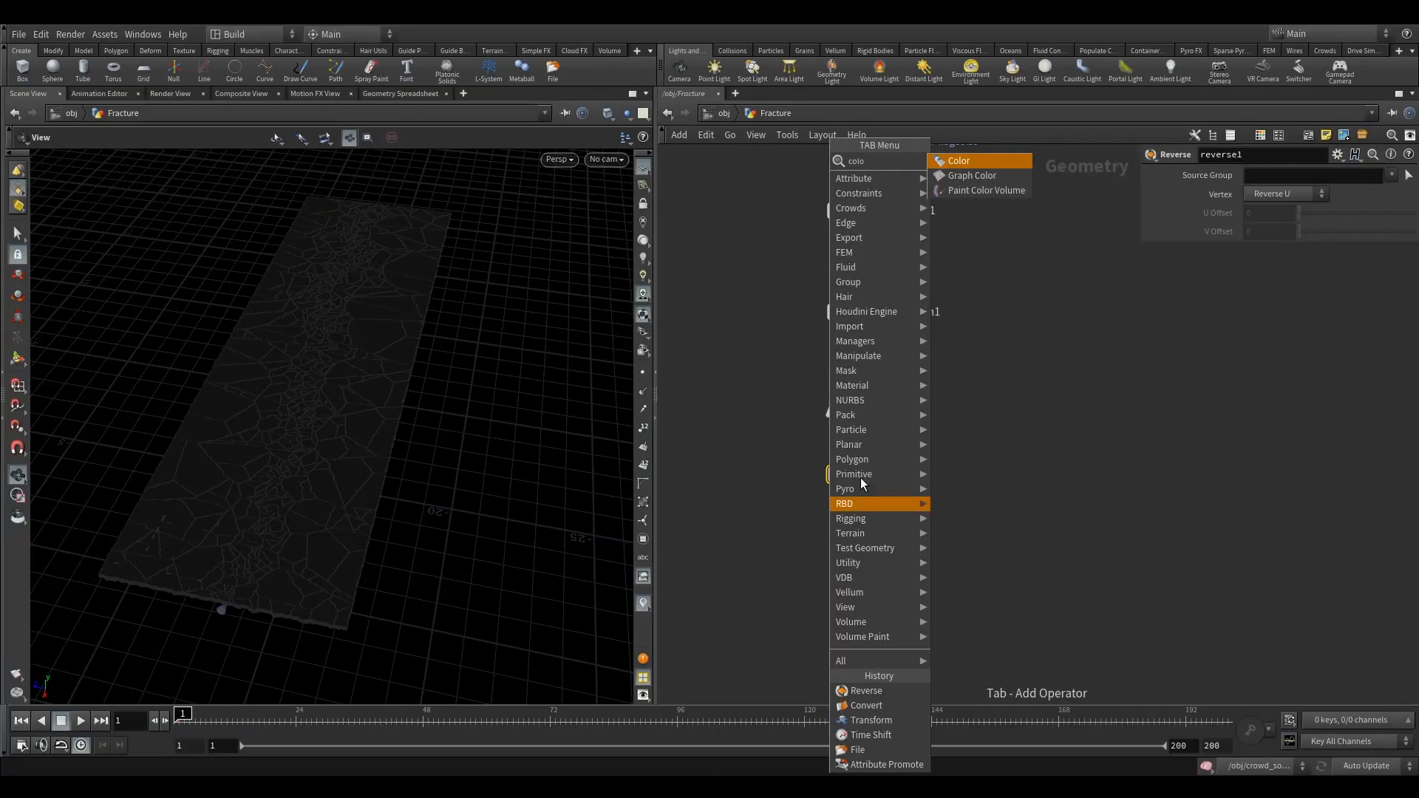
key("Return")
left_click(853, 542)
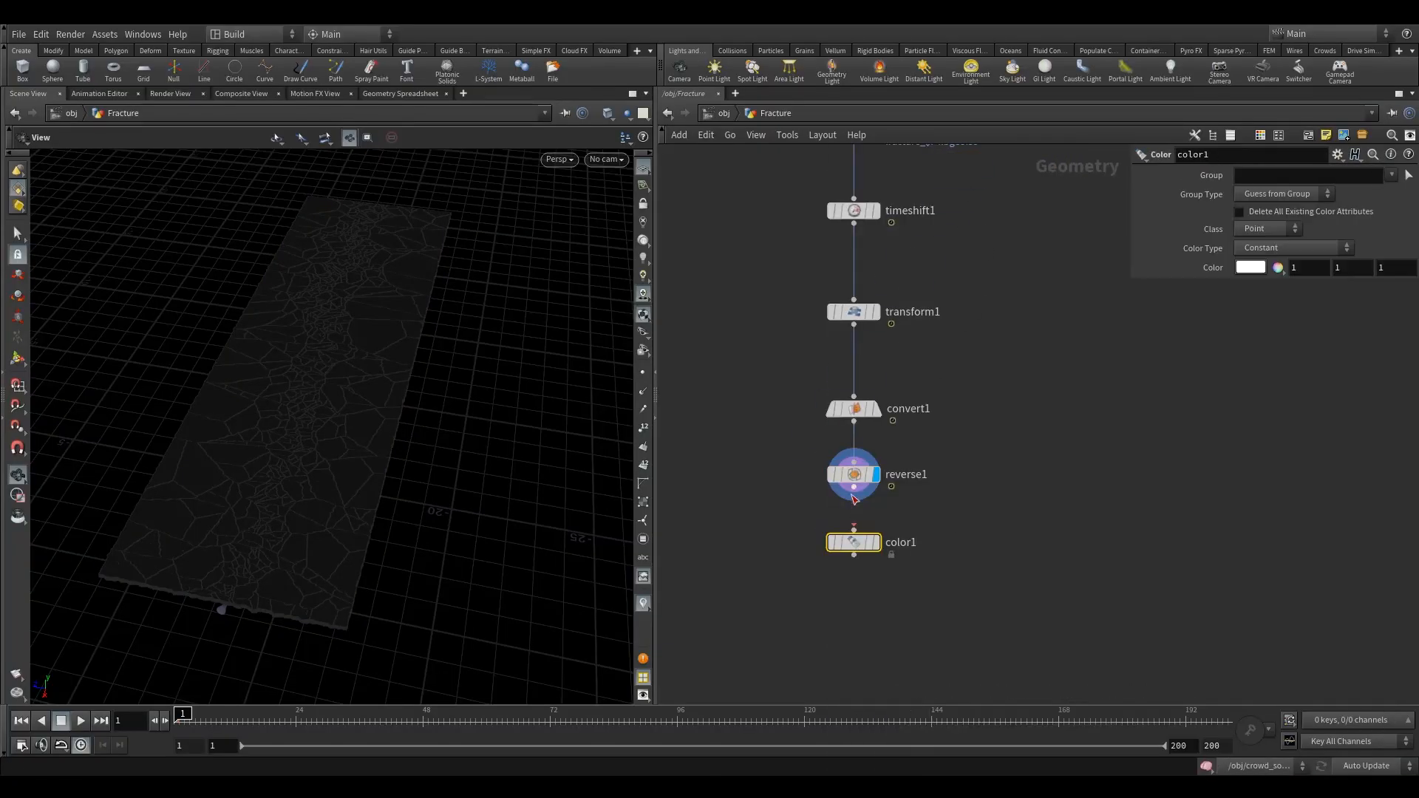
left_click(875, 542)
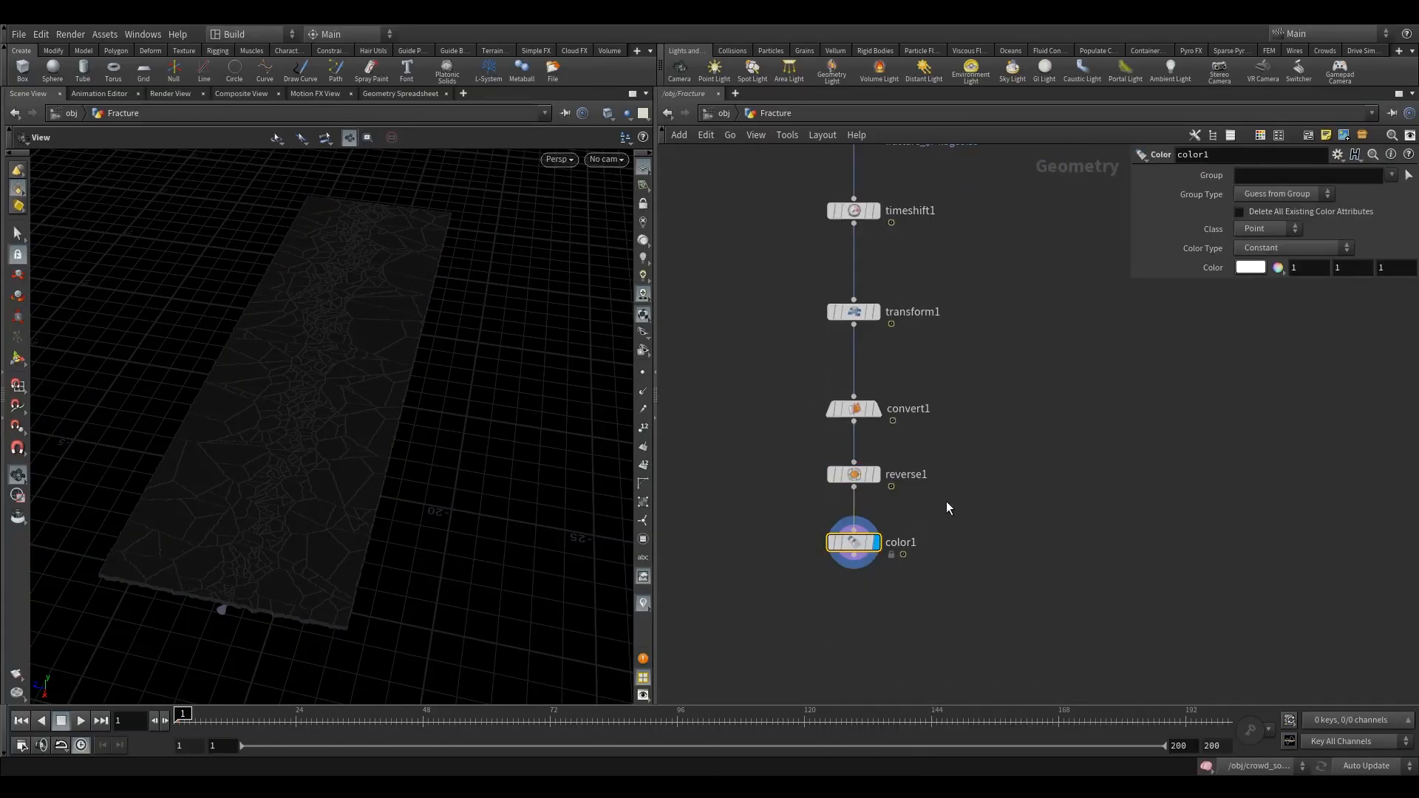
Step: Make room above the Color node and insert a Normal node between the Reverse and Color nodes
left_click_drag(855, 542, 855, 577)
key("Tab")
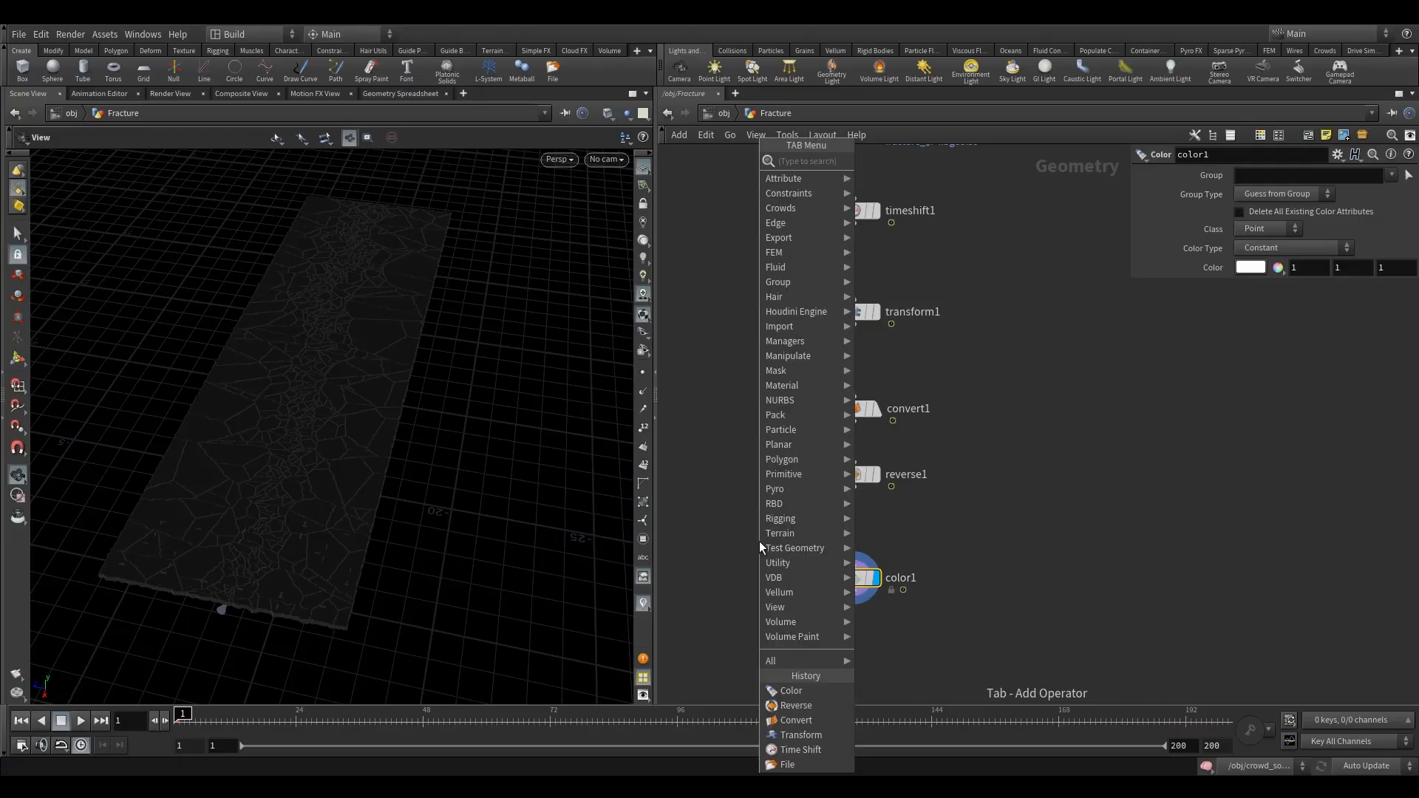
type("nor")
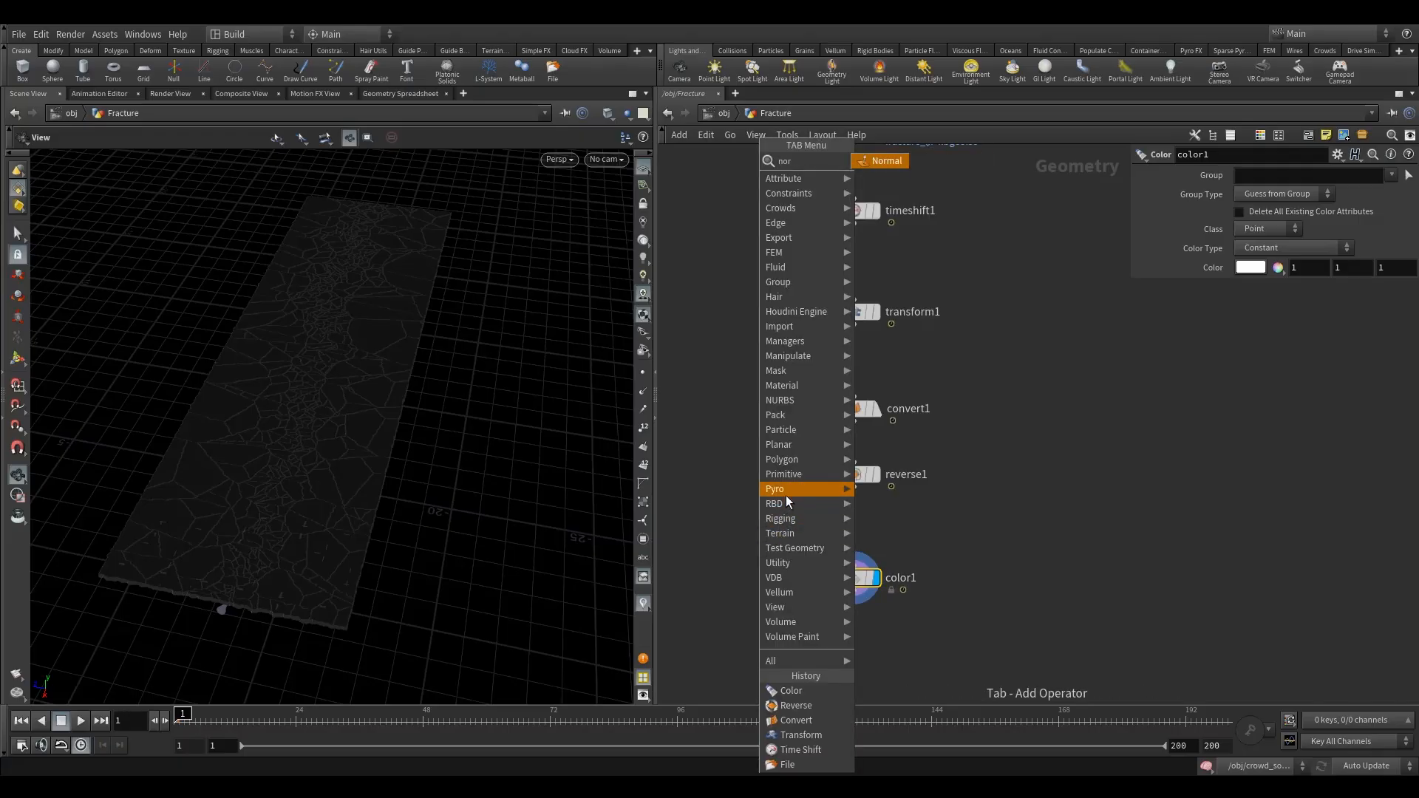
left_click(896, 160)
left_click(836, 522)
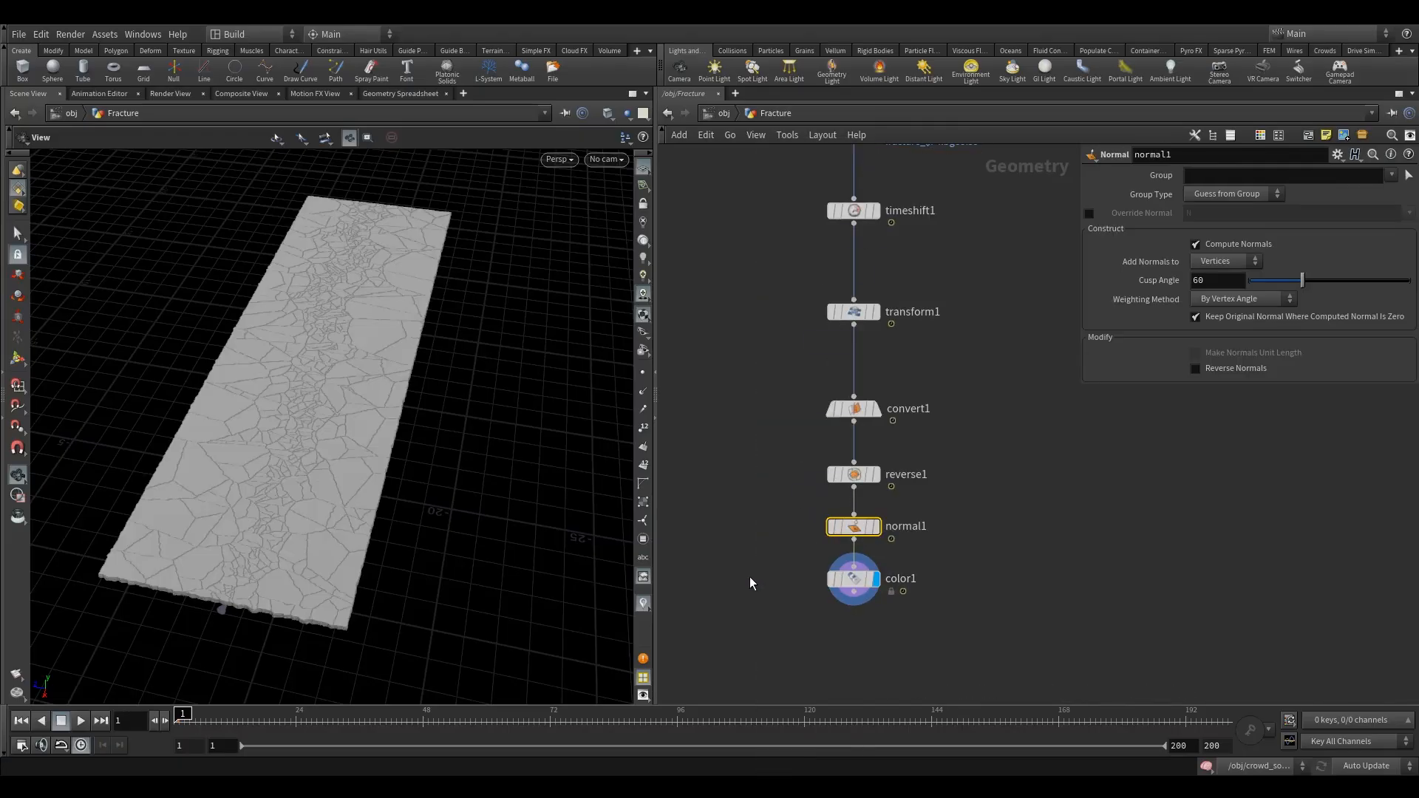
Step: Frame the Color node's geometry, select the stray square piece far from the fracture strip, and delete it with a Blast node
middle_click_drag(1033, 604, 1023, 523)
scroll(925, 591, "up", 3)
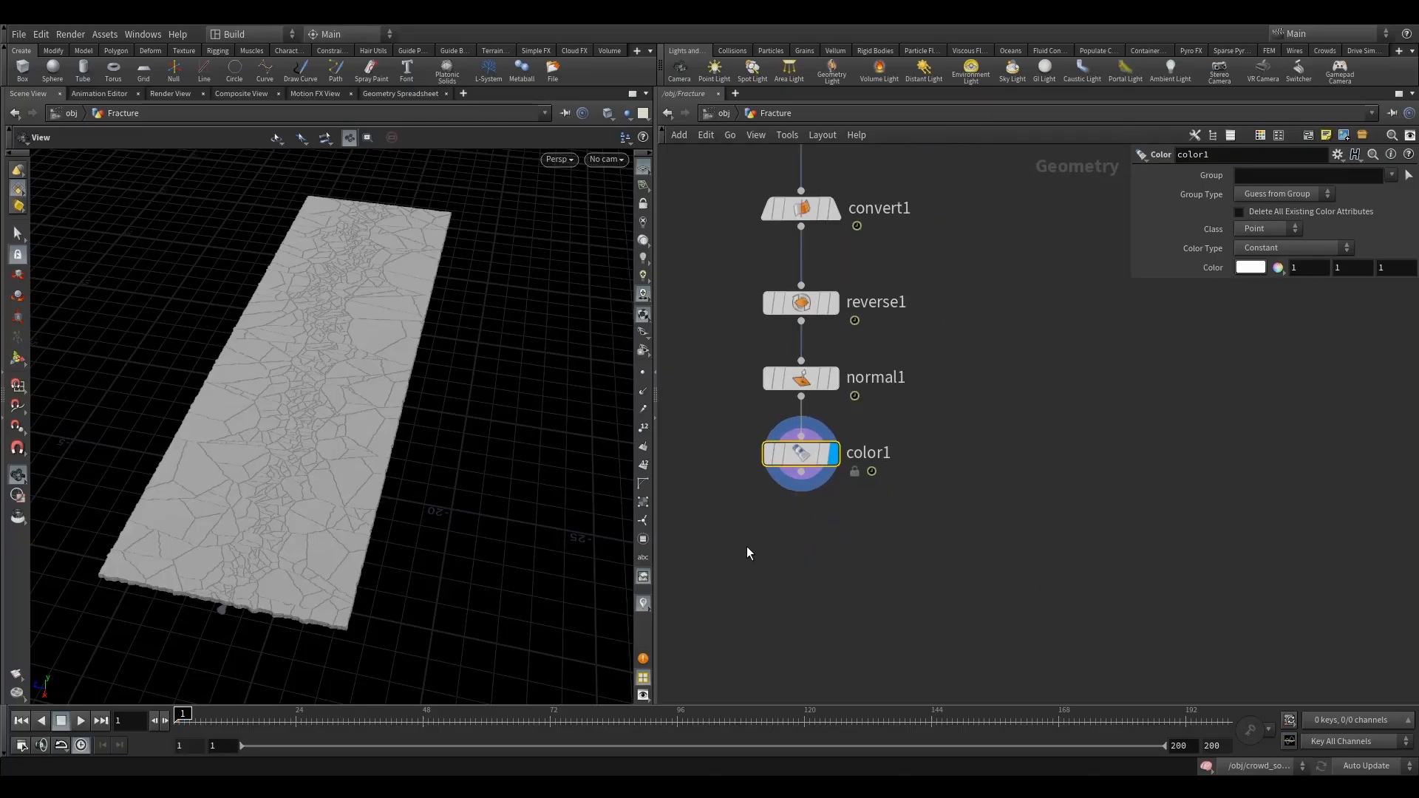
left_click_drag(721, 437, 849, 519)
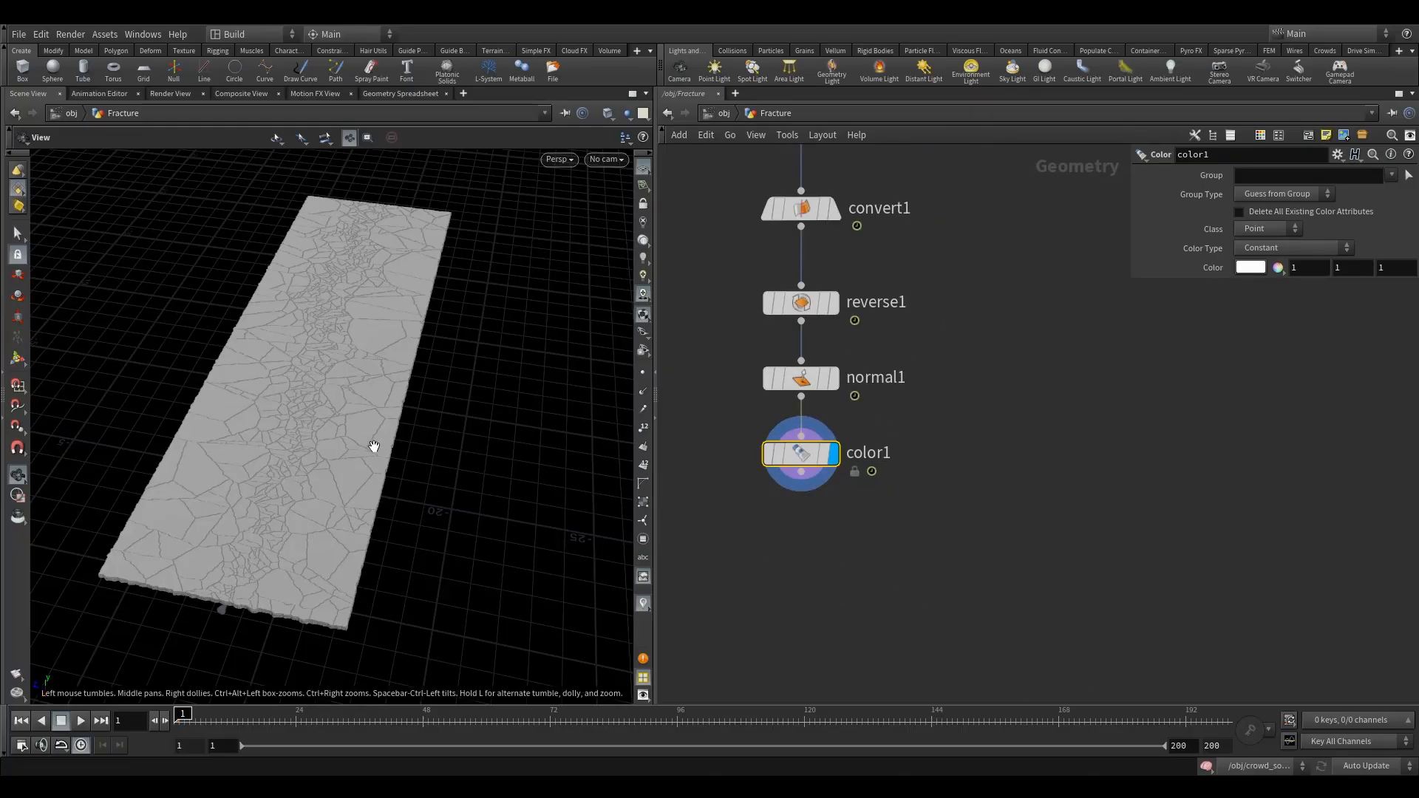
key("f")
left_click_drag(362, 336, 204, 340)
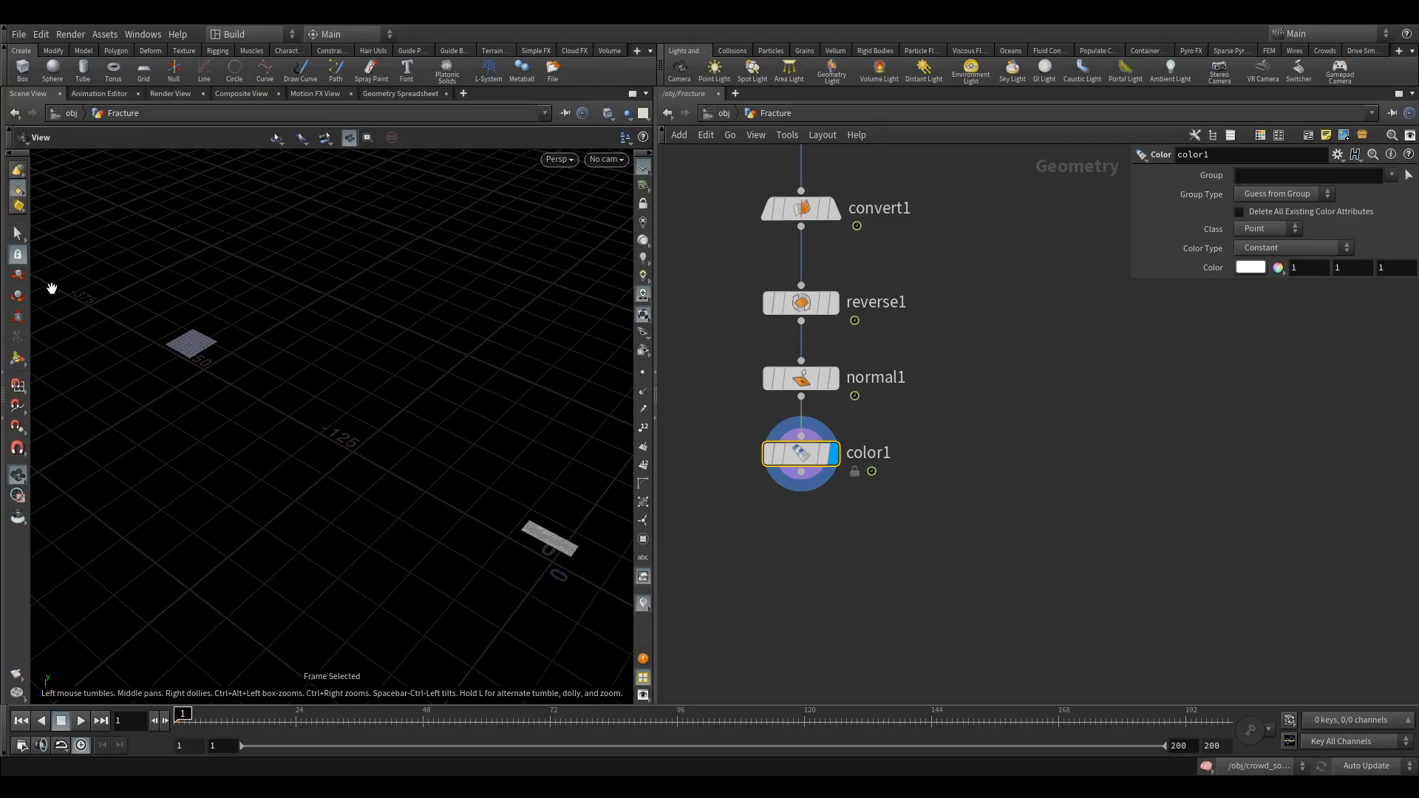
left_click(18, 234)
left_click_drag(150, 300, 272, 432)
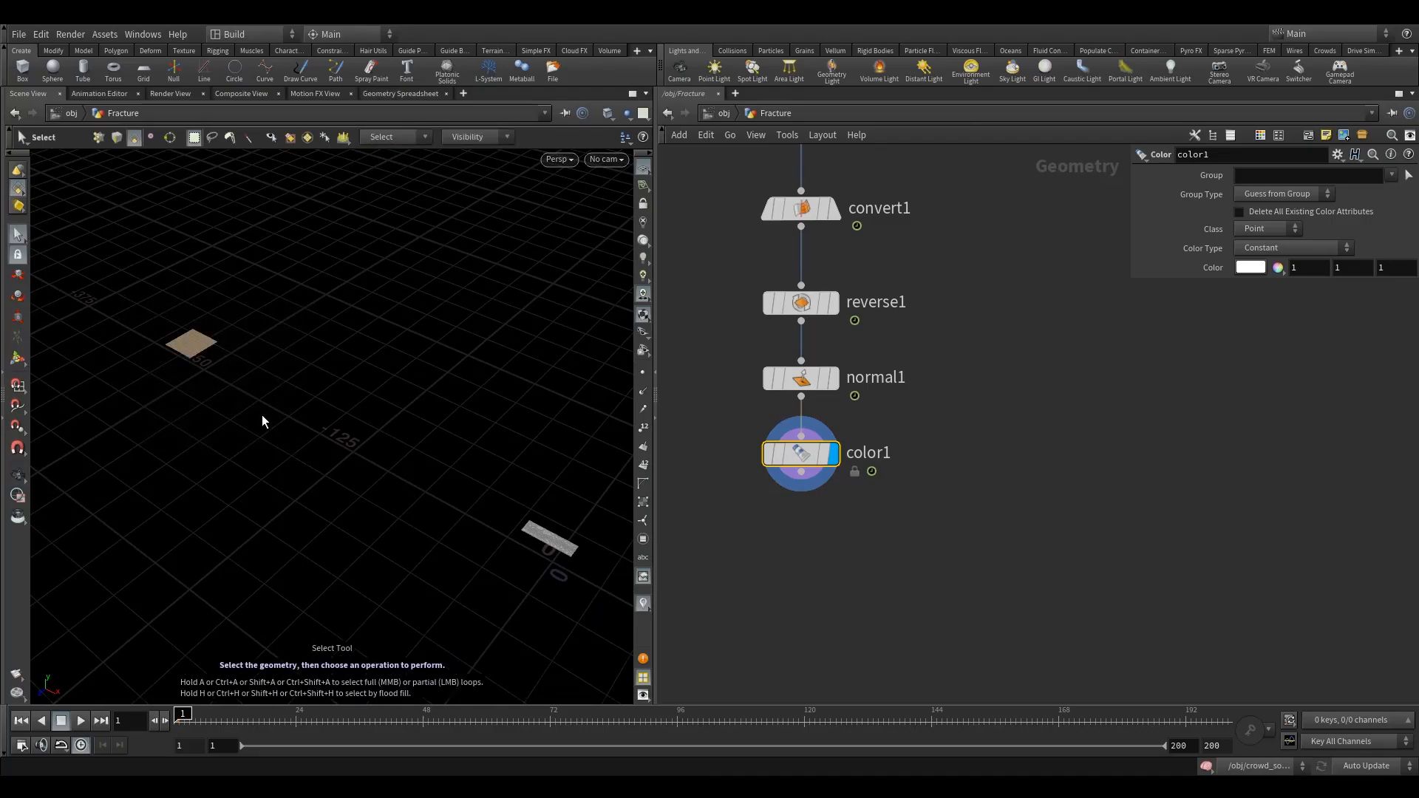
key("Delete")
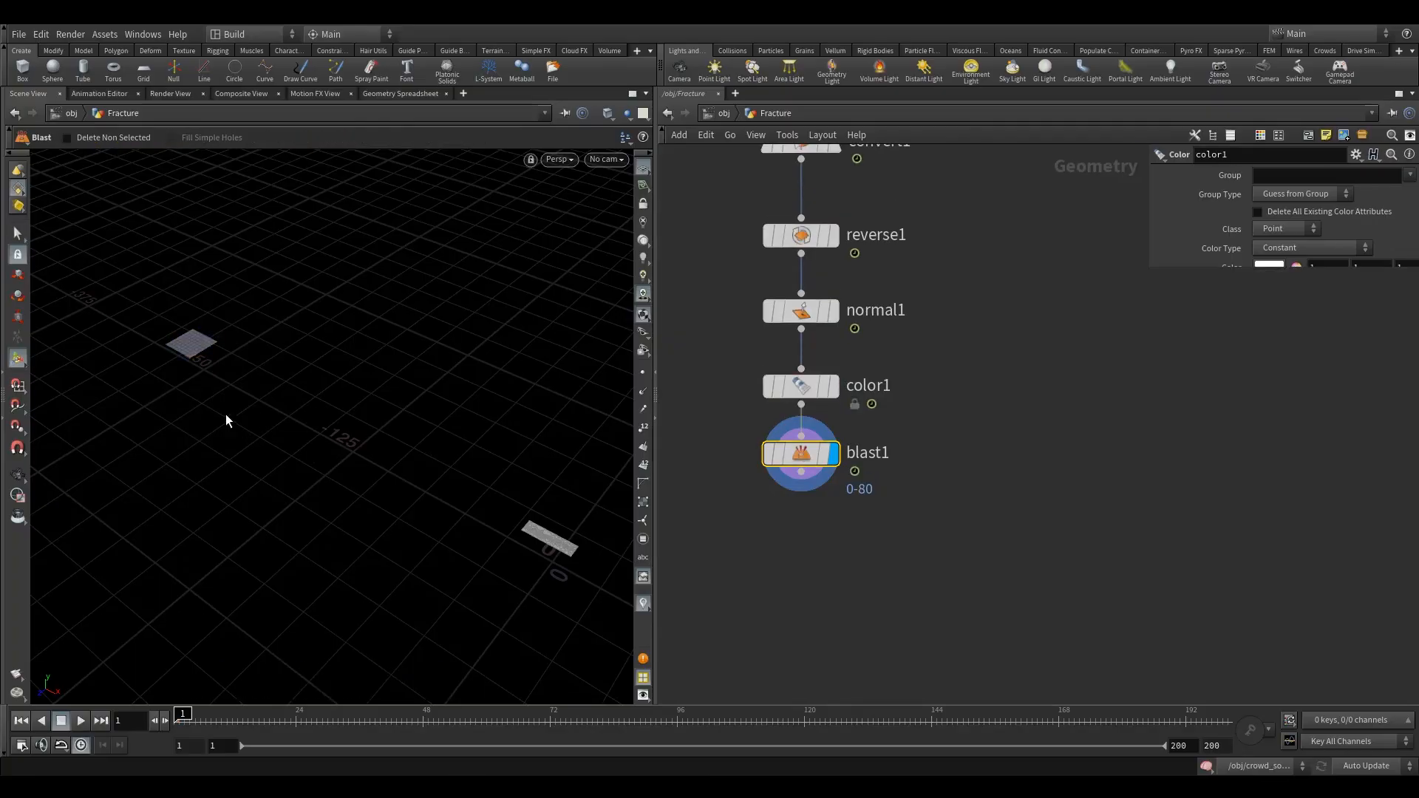
Step: Space the Blast node further below the Color node and inspect its point, primitive and vertex attributes in the Geometry Spreadsheet
left_click_drag(801, 453, 801, 478)
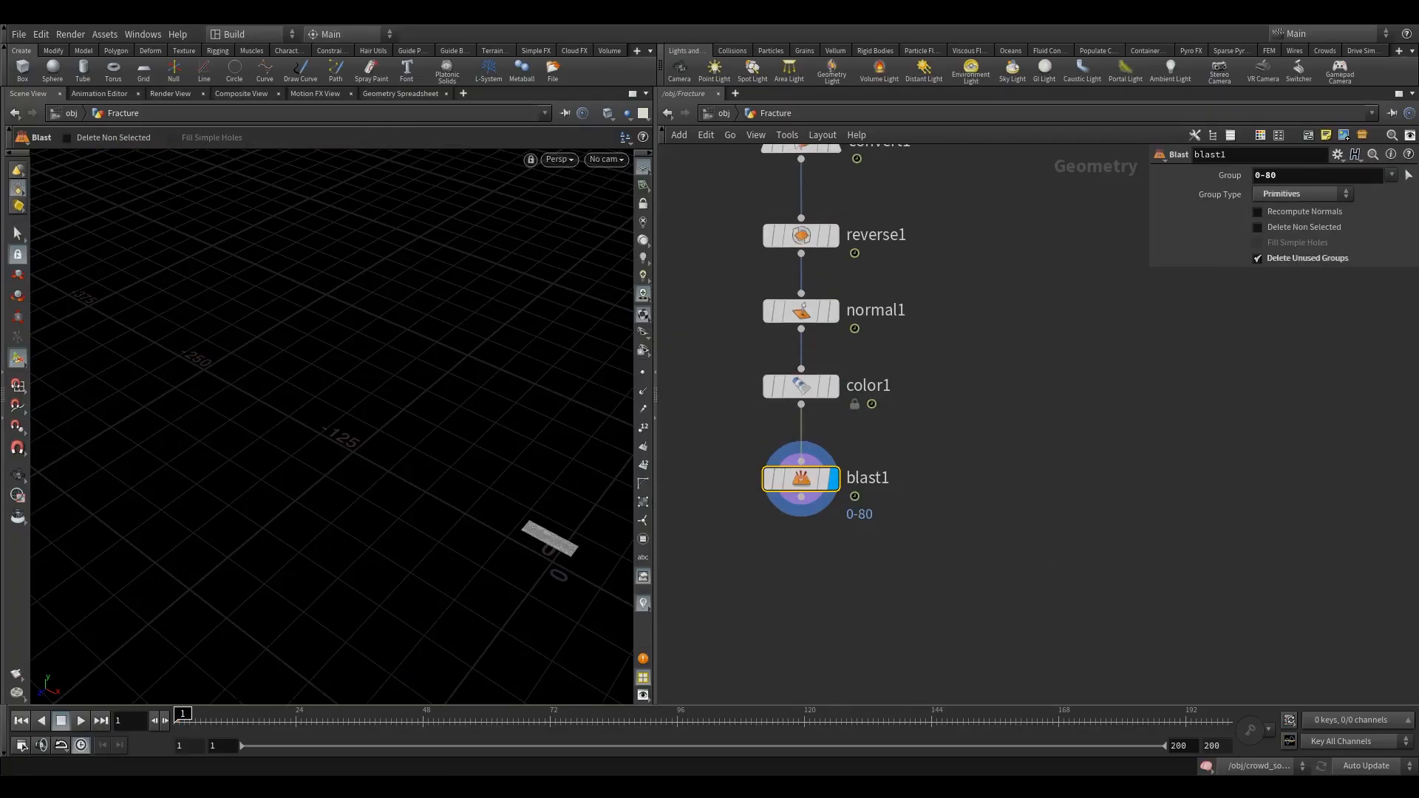
left_click(380, 94)
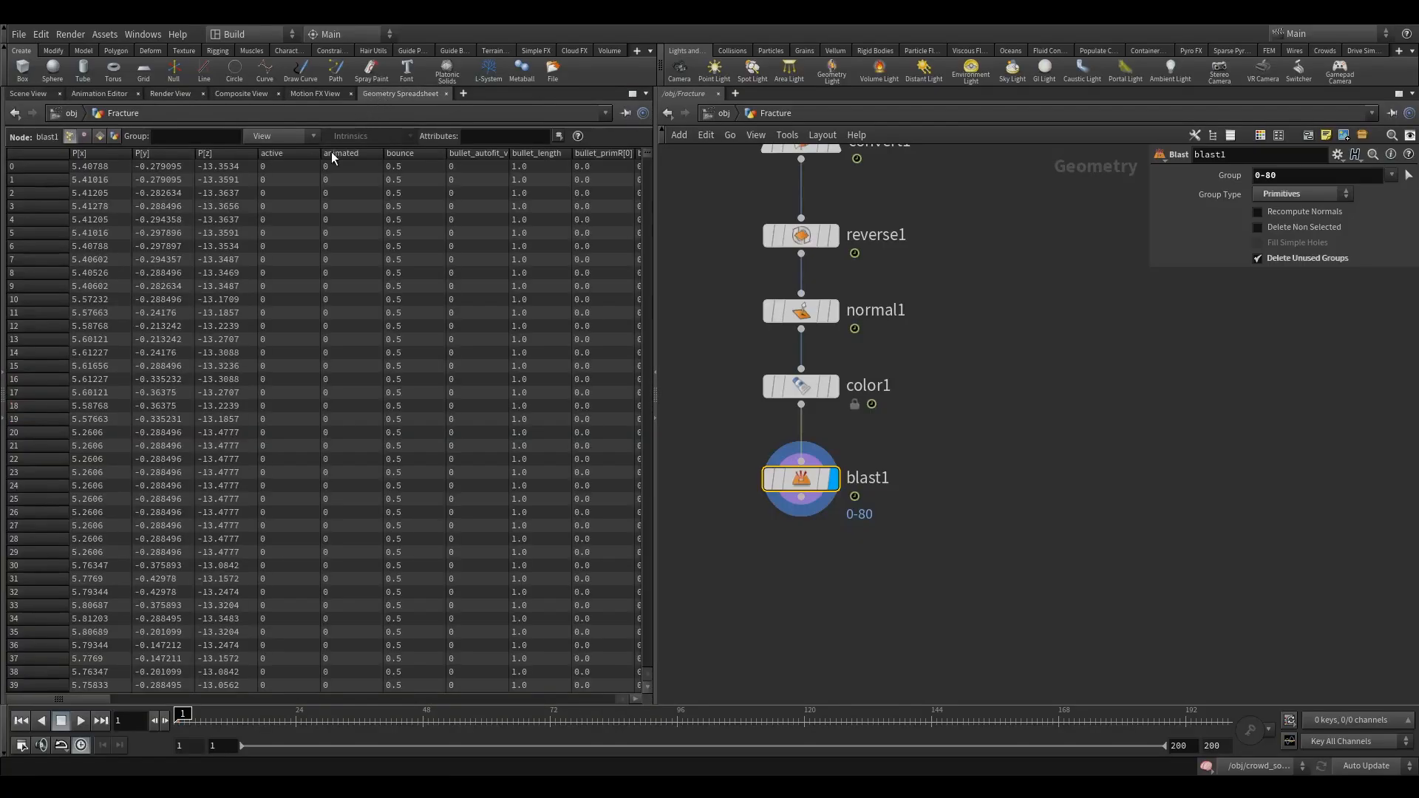
left_click_drag(94, 701, 67, 612)
left_click(99, 136)
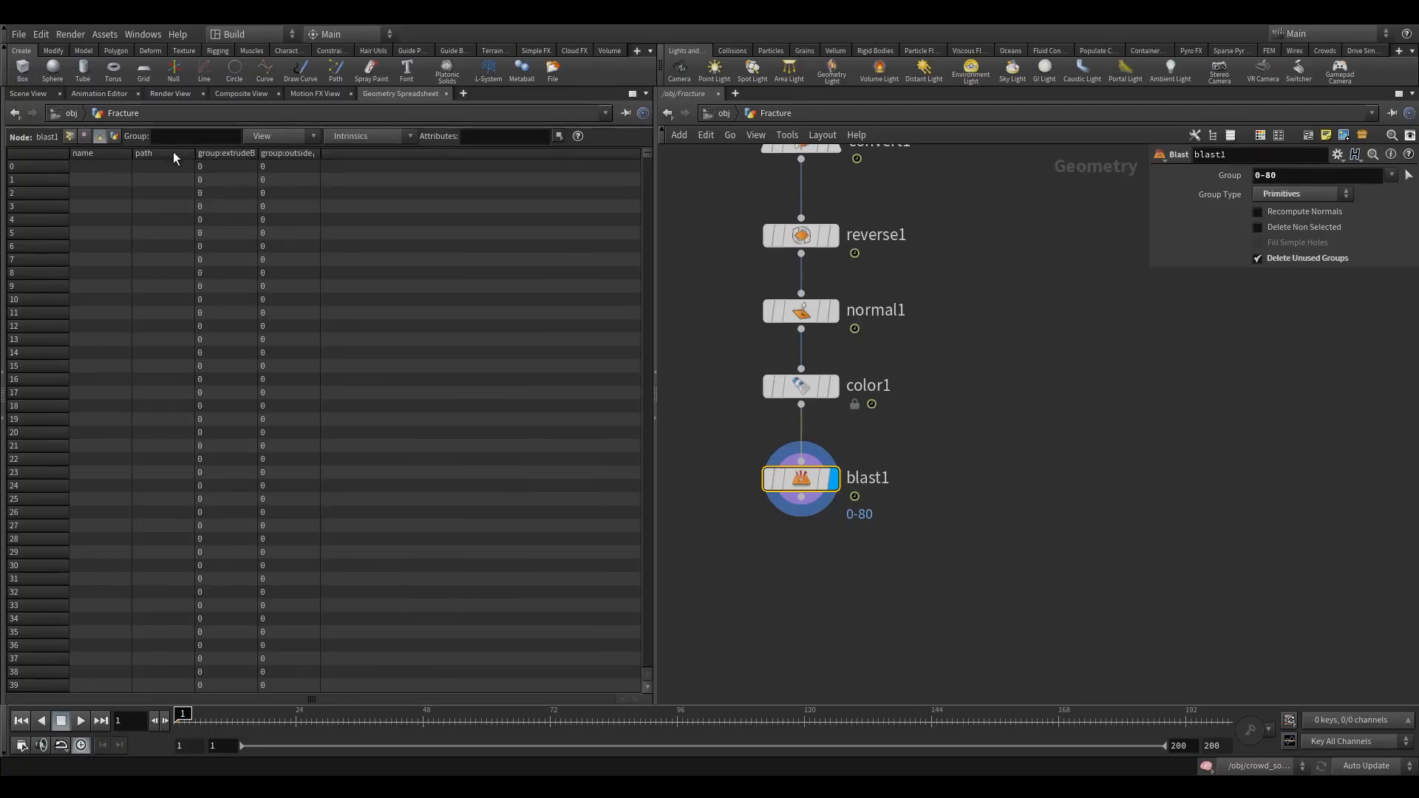
left_click(69, 137)
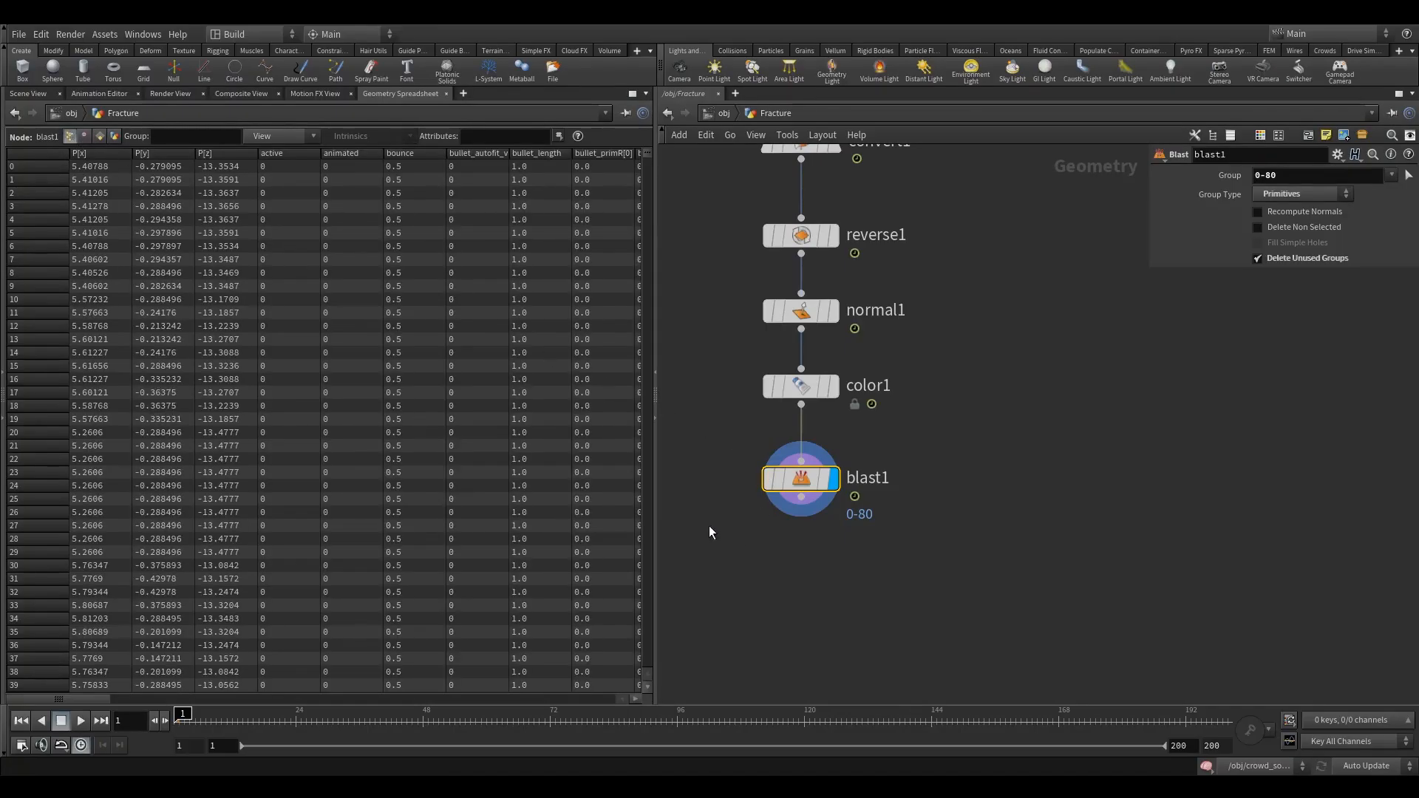
left_click(86, 138)
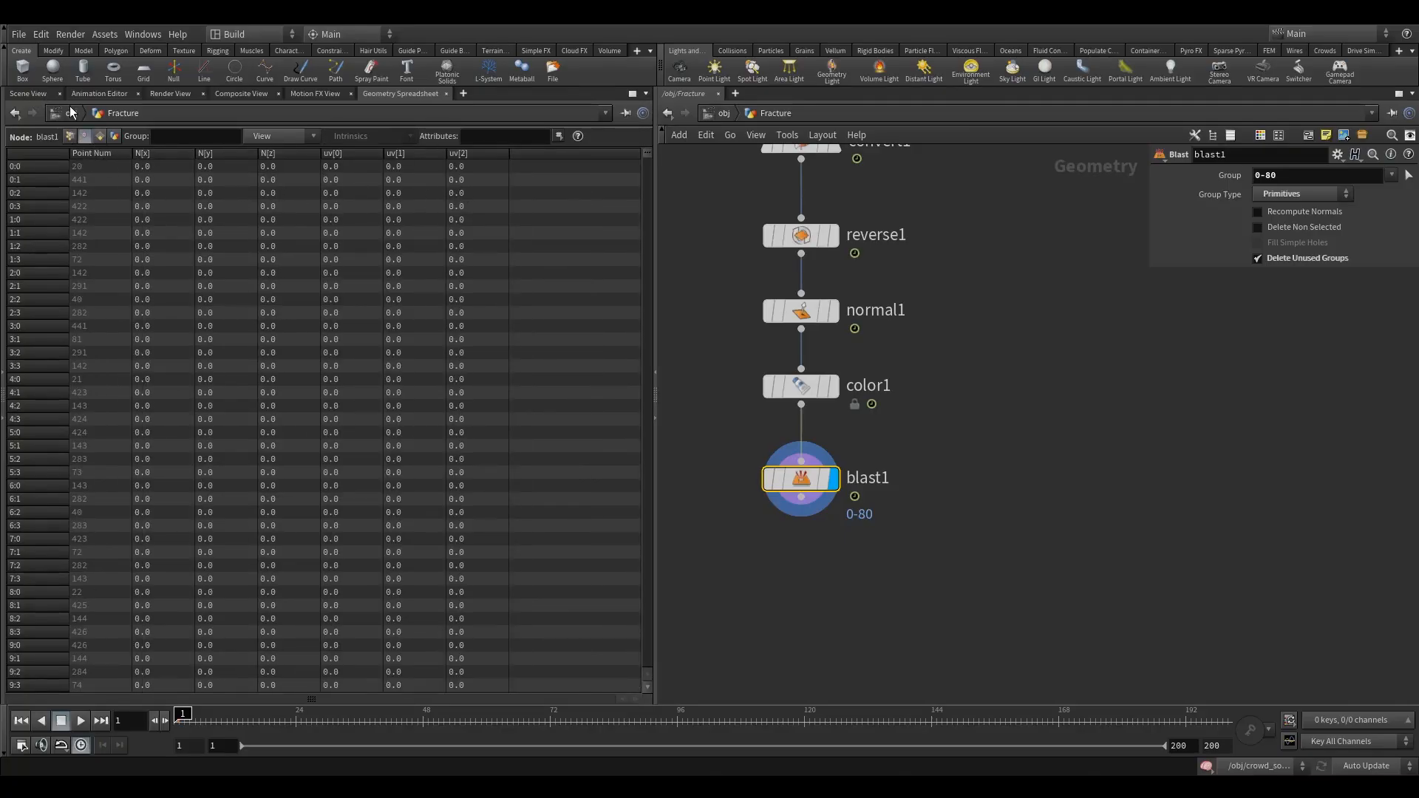
left_click(37, 92)
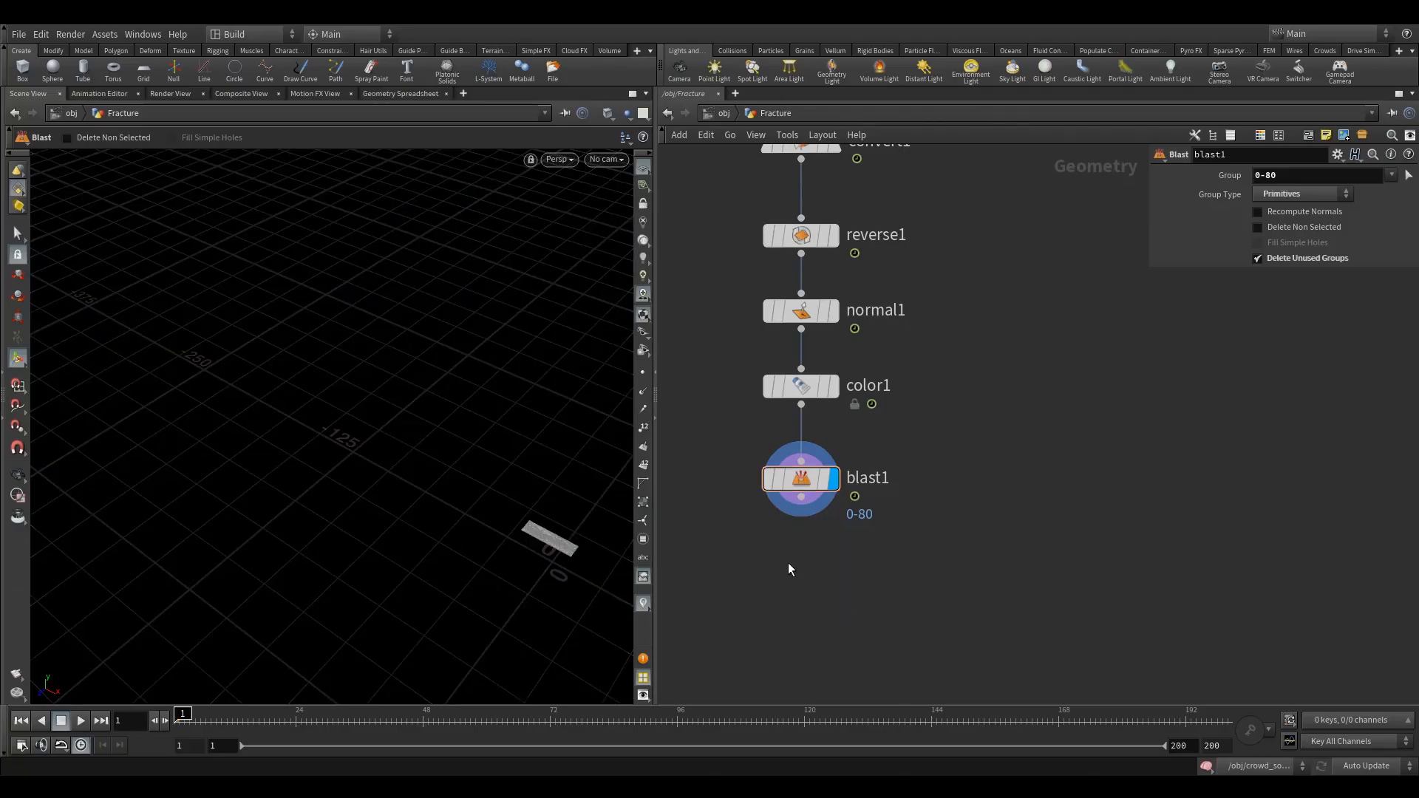
Step: Add an Attribute Delete node below the Blast node, connect the two, and display its result
key("Tab")
type("ad")
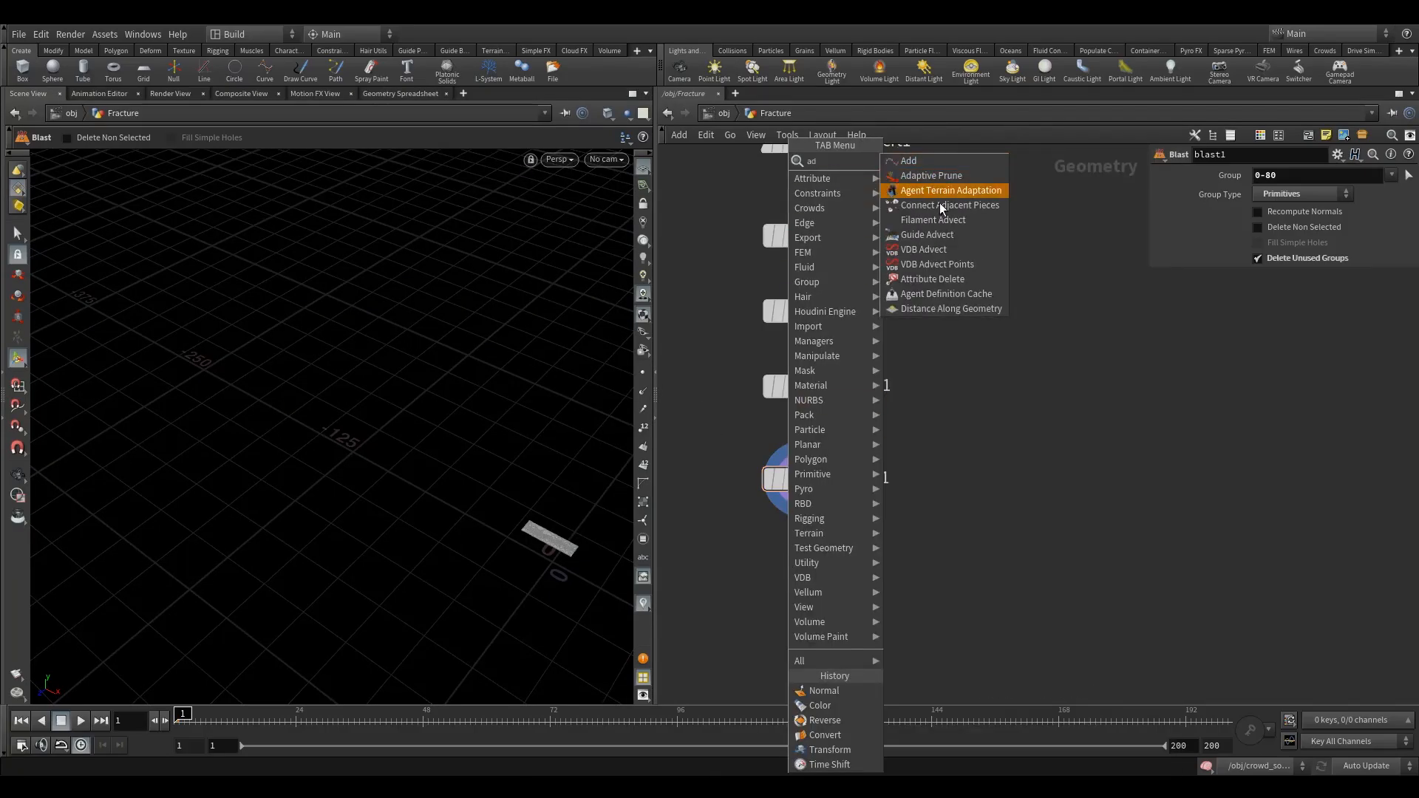
left_click(935, 279)
left_click(798, 571)
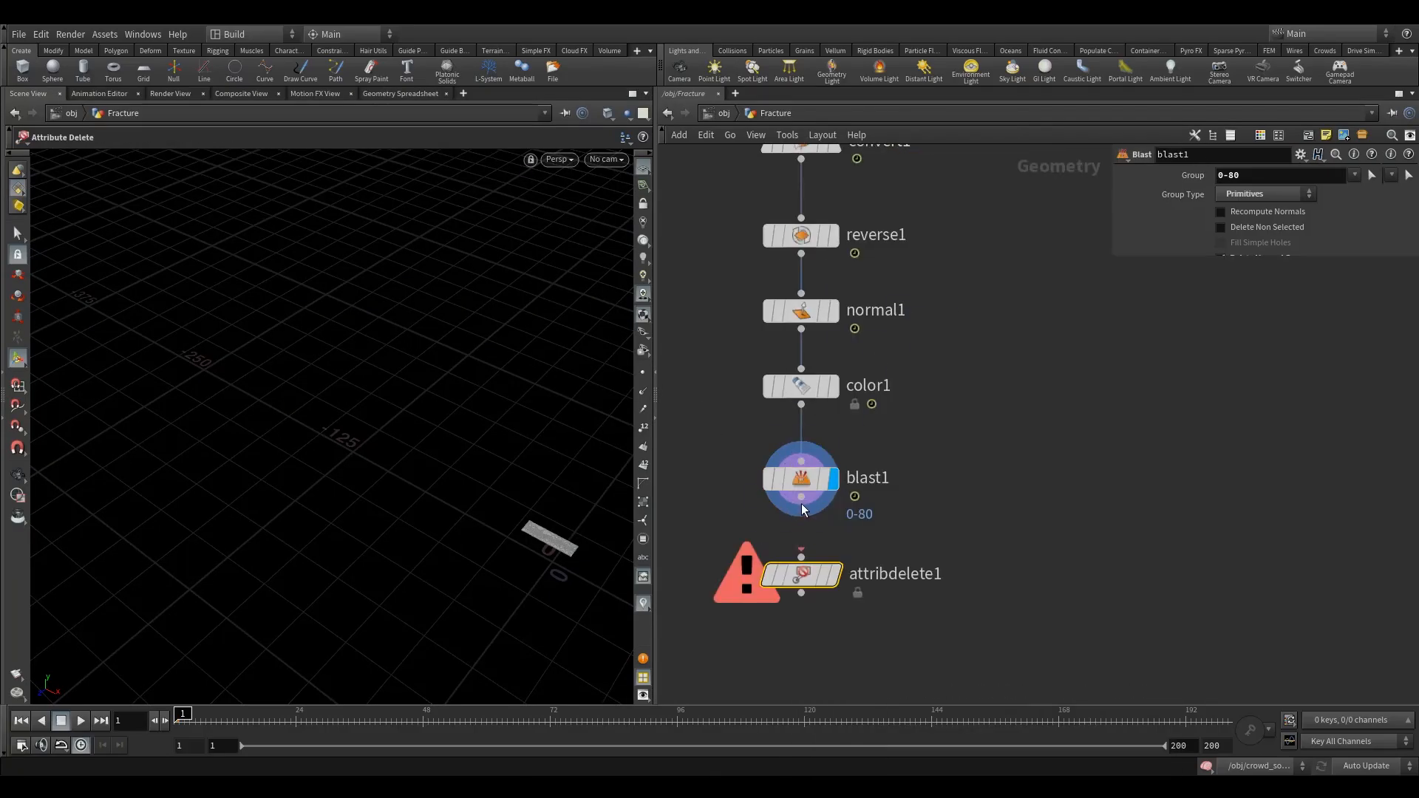
left_click(844, 532)
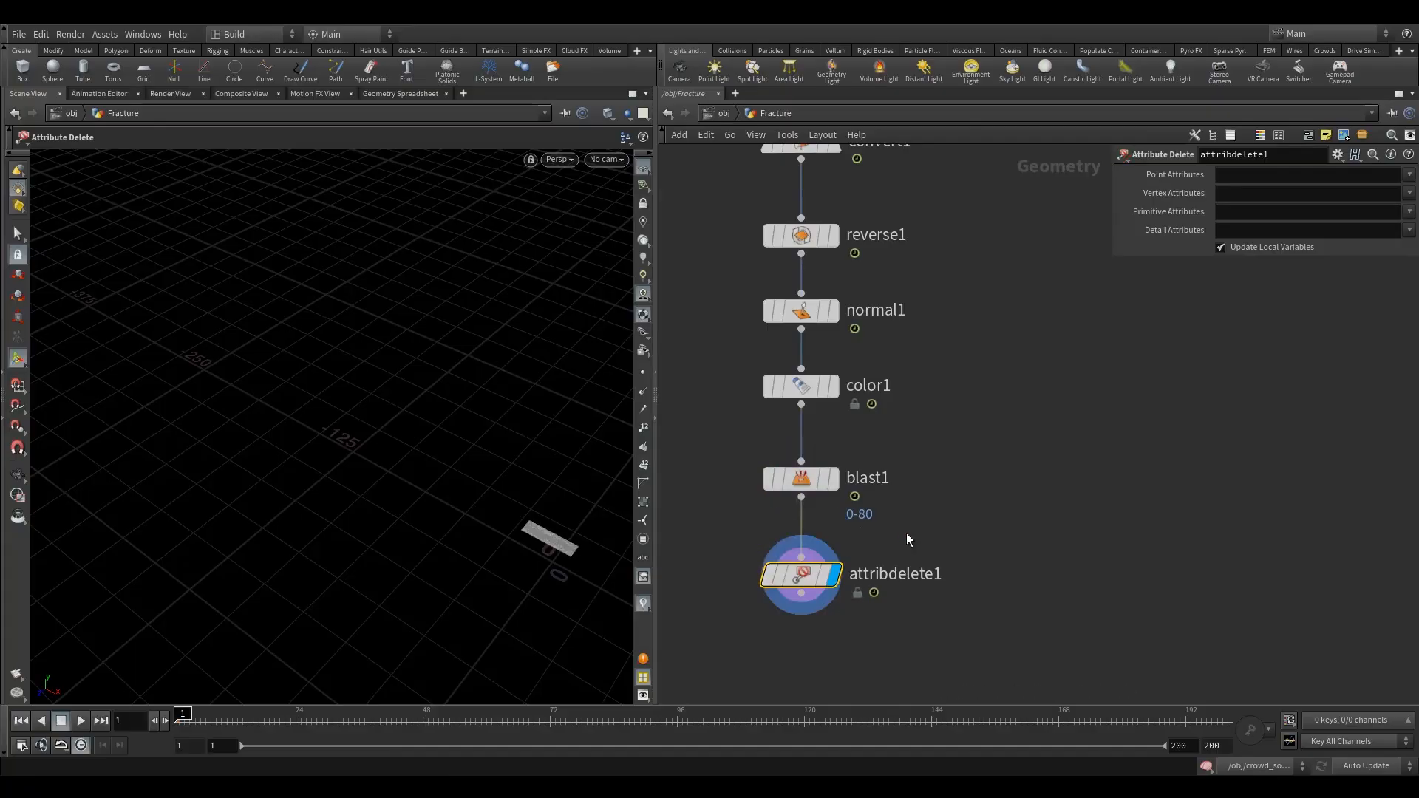
Step: Set the Attribute Delete node to remove all point and primitive attributes with *, and frame the fracture strip
left_click(1284, 177)
type("*")
left_click(1256, 209)
type("*")
key("space+h")
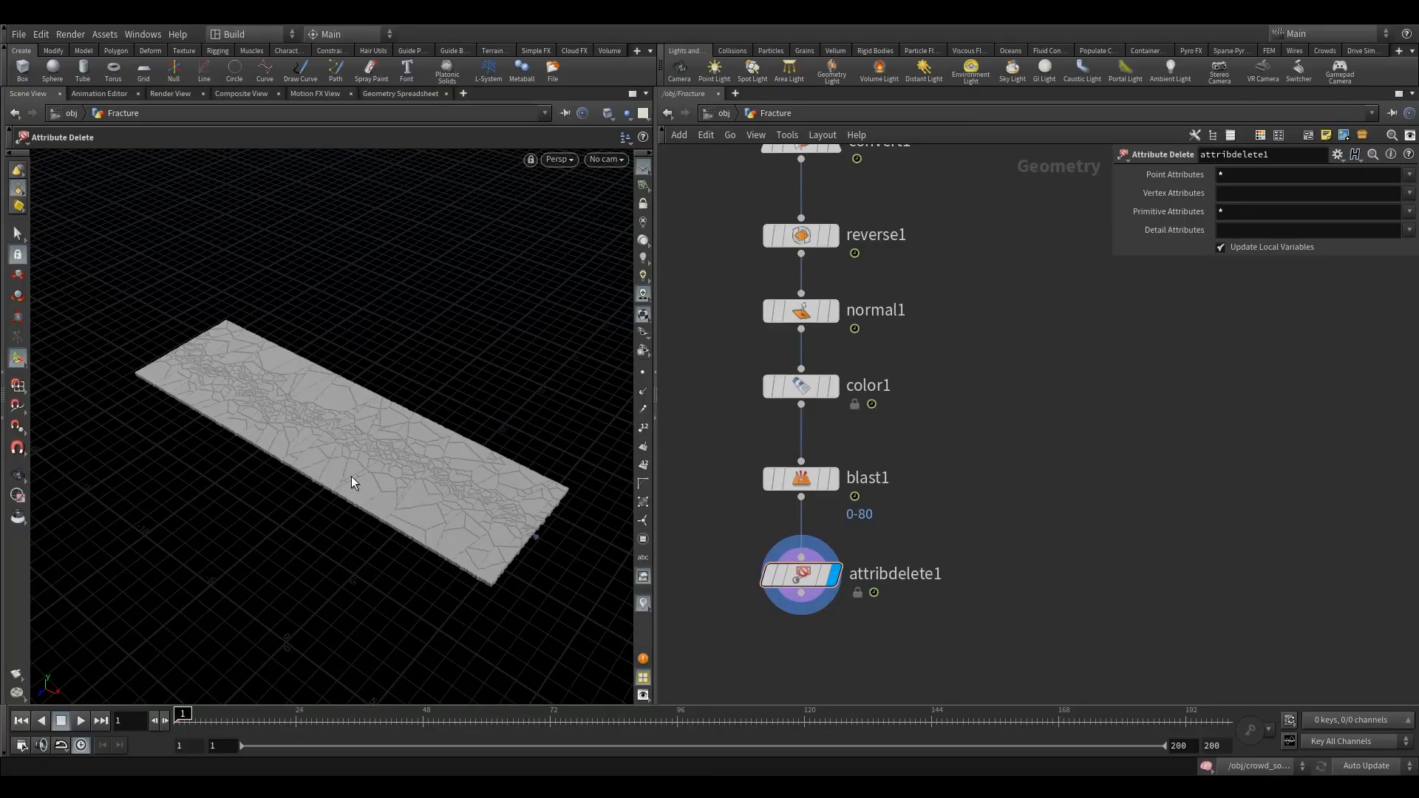
left_click_drag(342, 453, 539, 532)
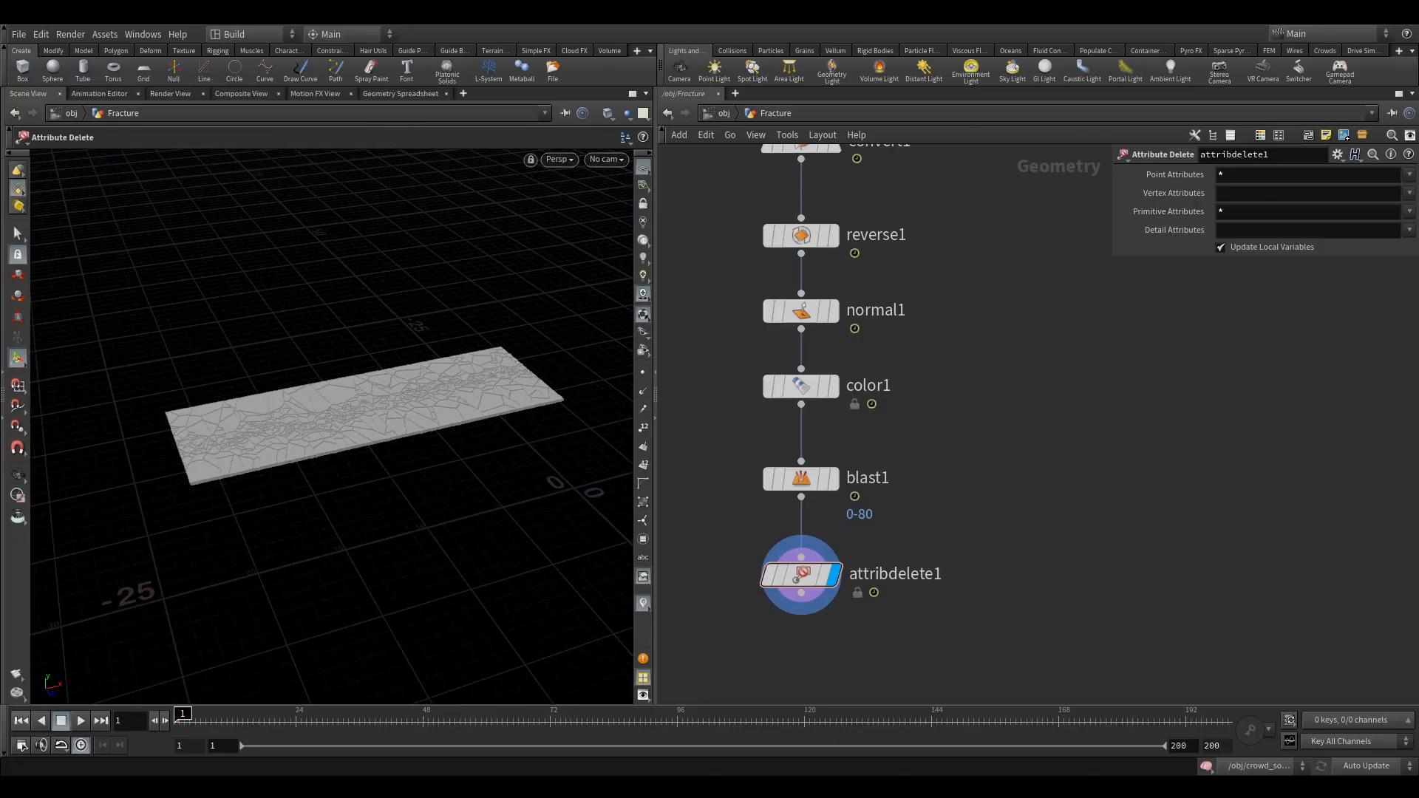
left_click(772, 576)
left_click_drag(343, 459, 380, 421)
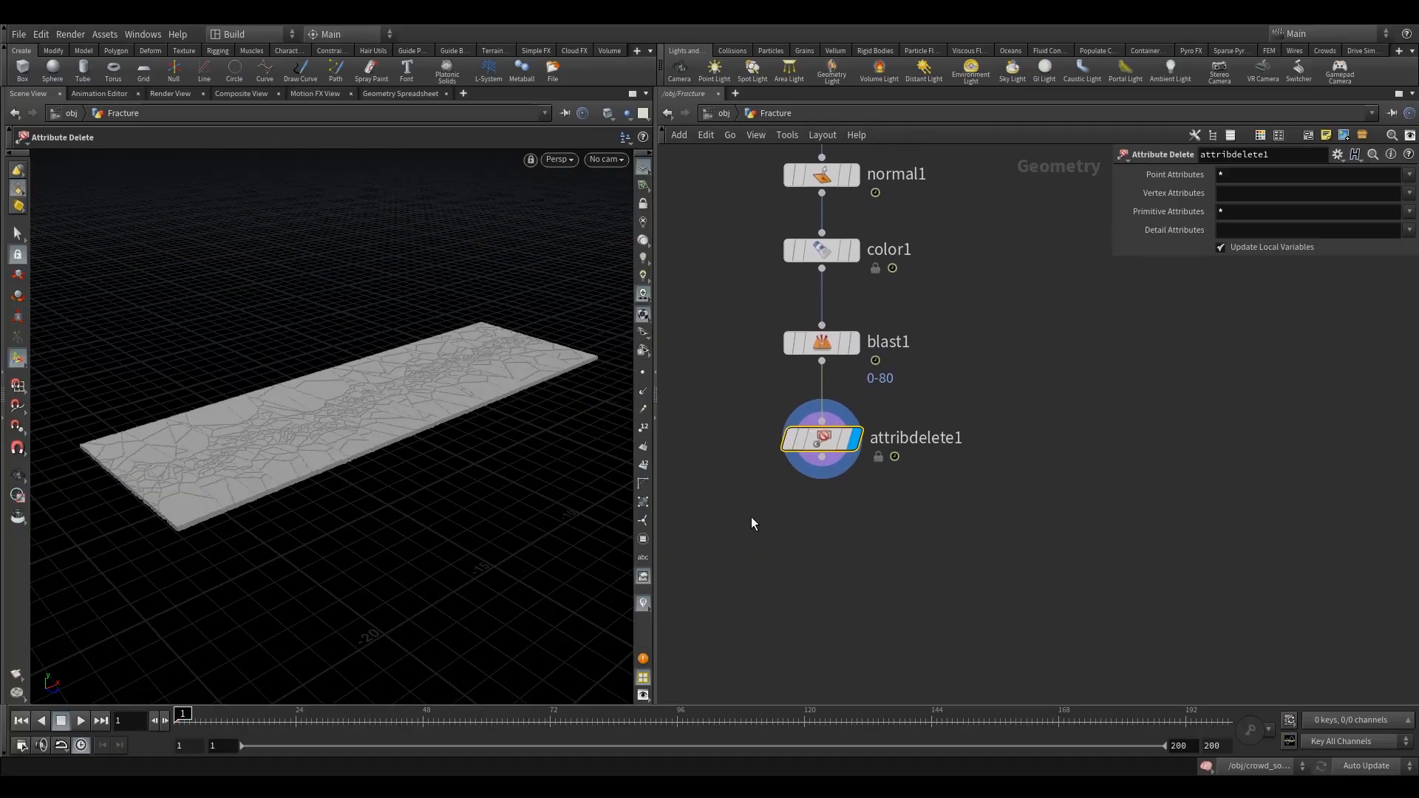
Step: Add an Assemble node below the Attribute Delete node, connect it, and display its result
key("Tab")
type("ass")
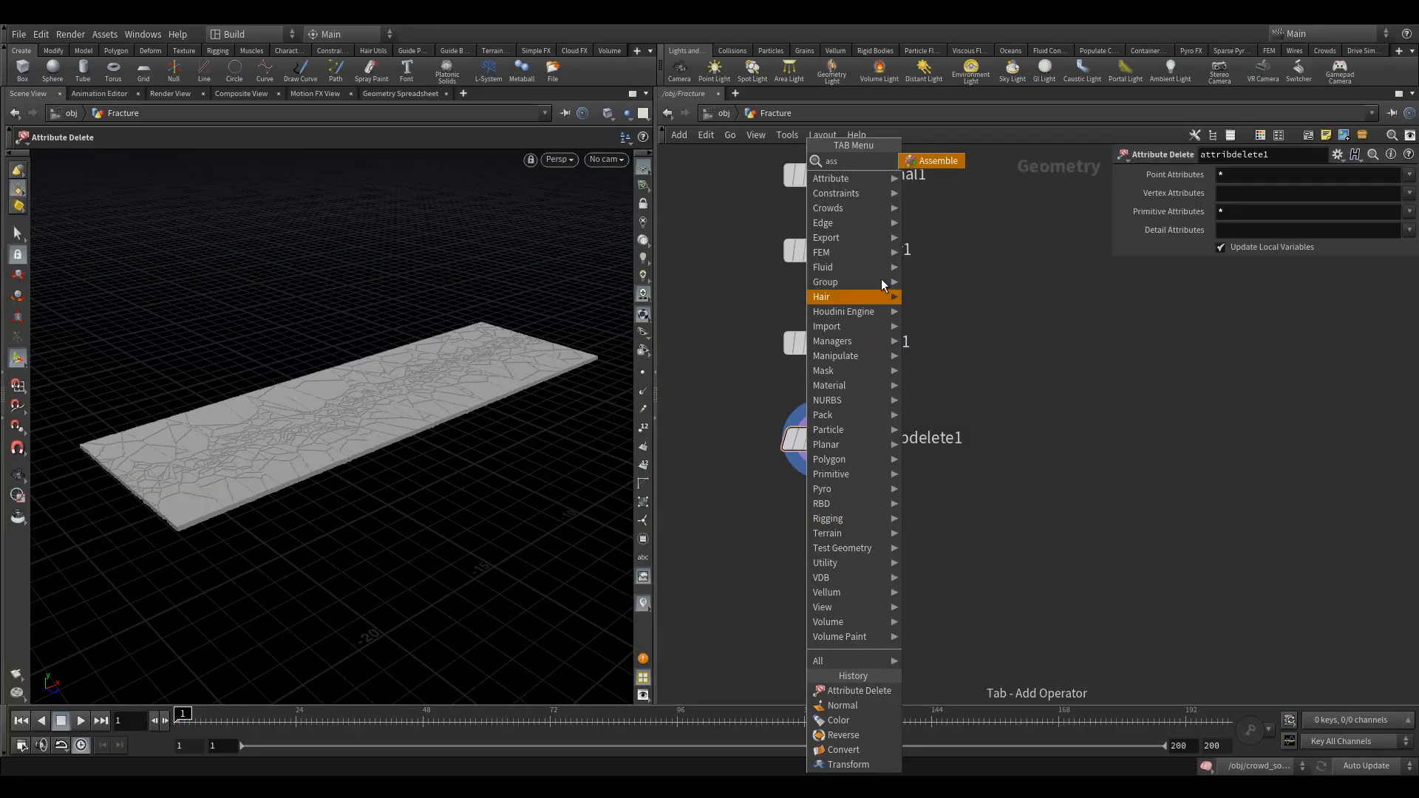
left_click(940, 161)
left_click(830, 542)
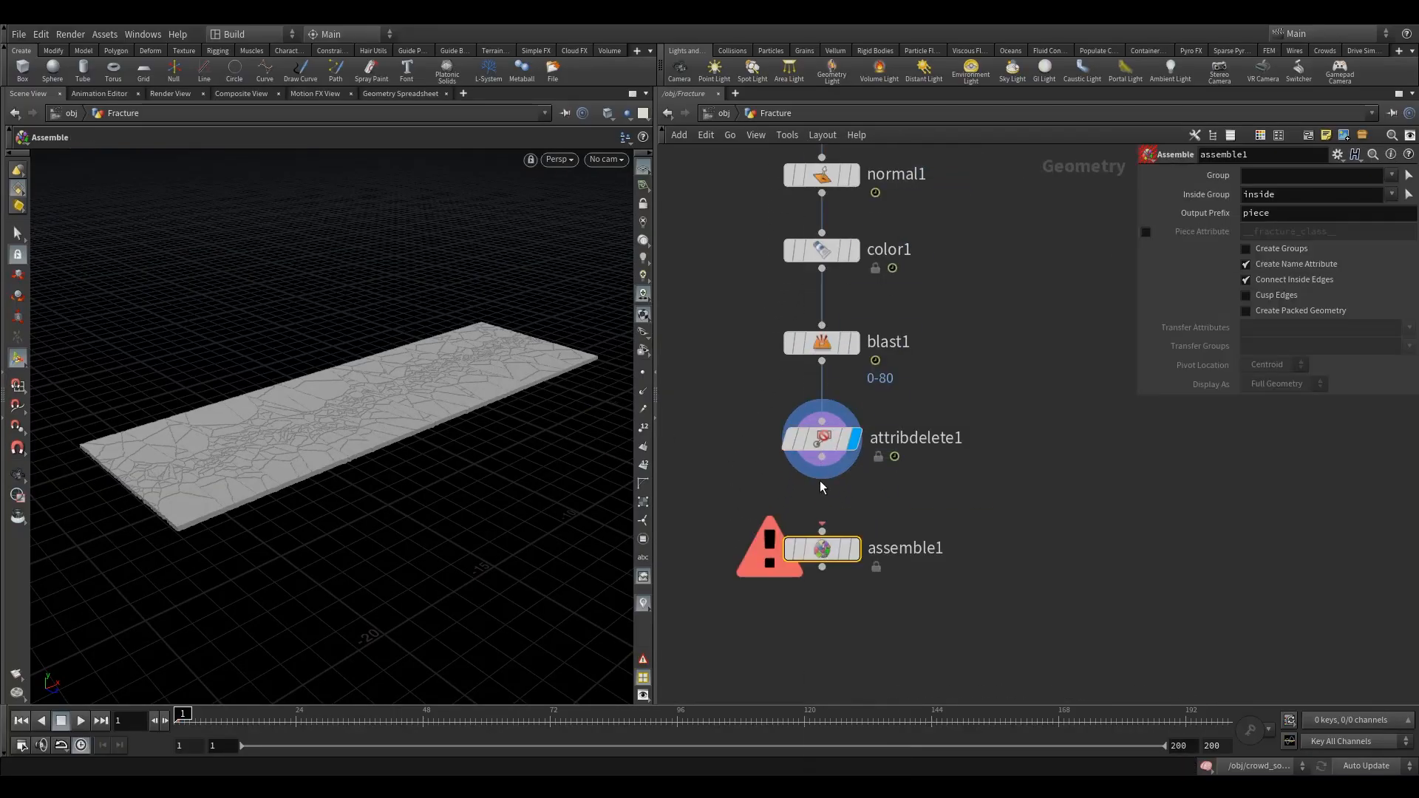
left_click_drag(829, 478, 823, 530)
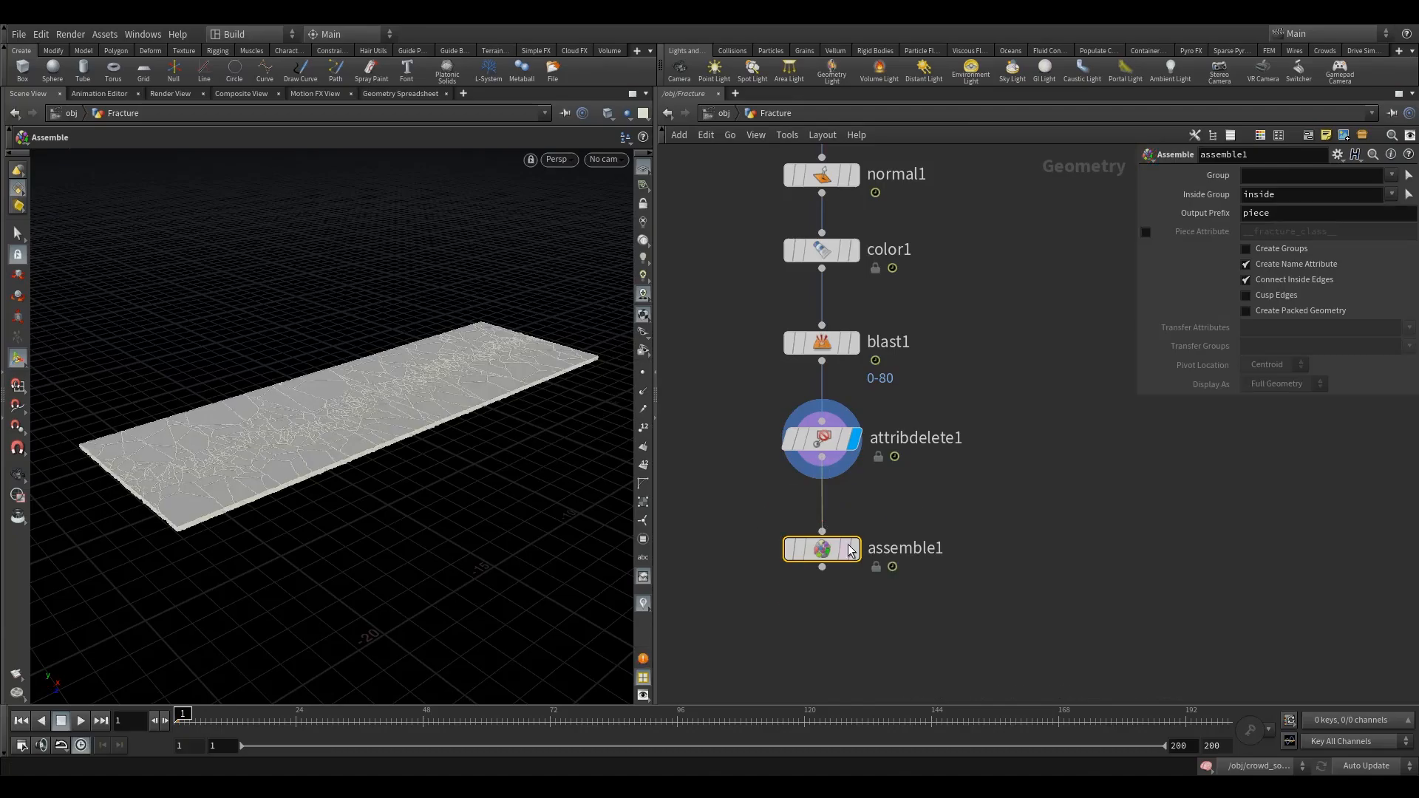
left_click_drag(929, 499, 780, 596)
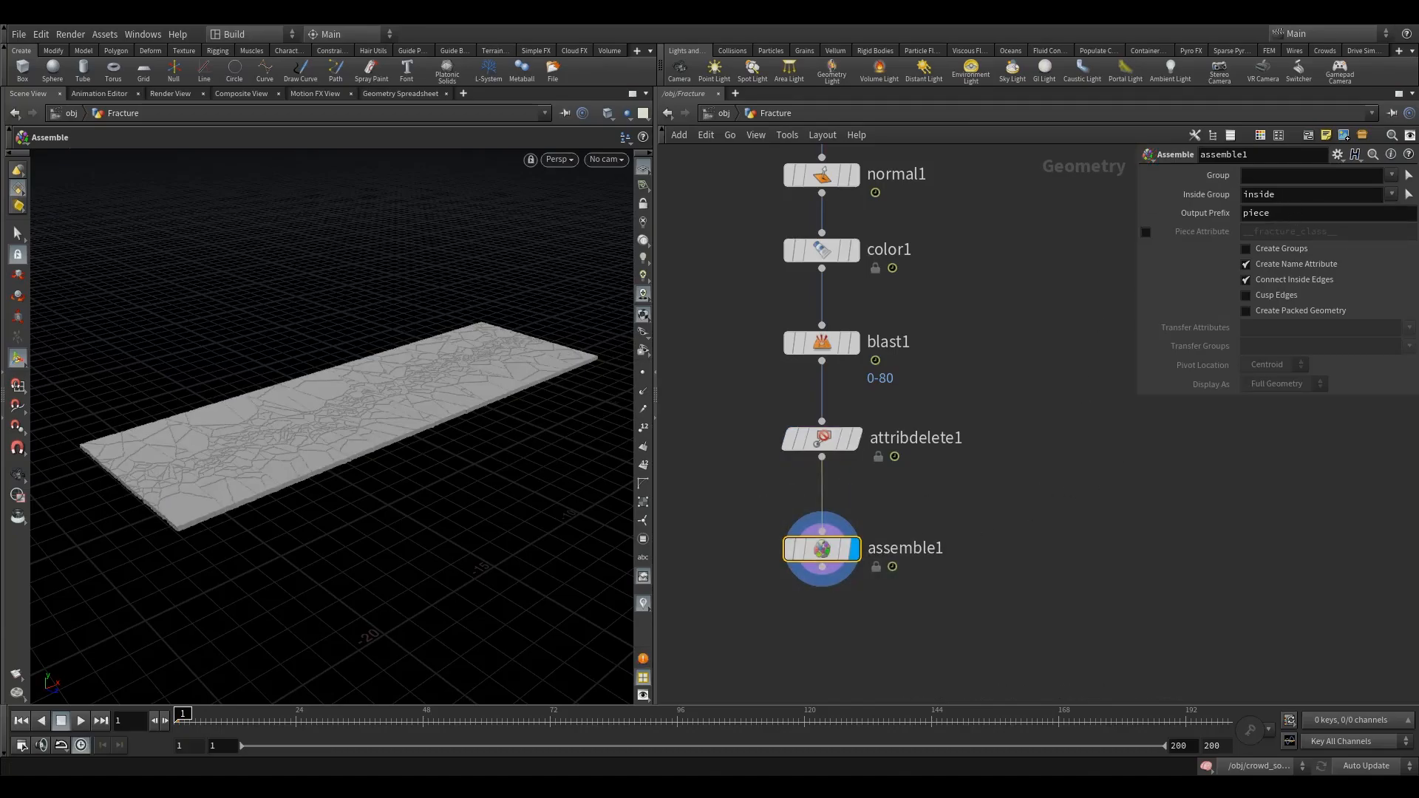
Step: Set the Assemble node's output prefix to ground
left_click_drag(1277, 212, 1226, 212)
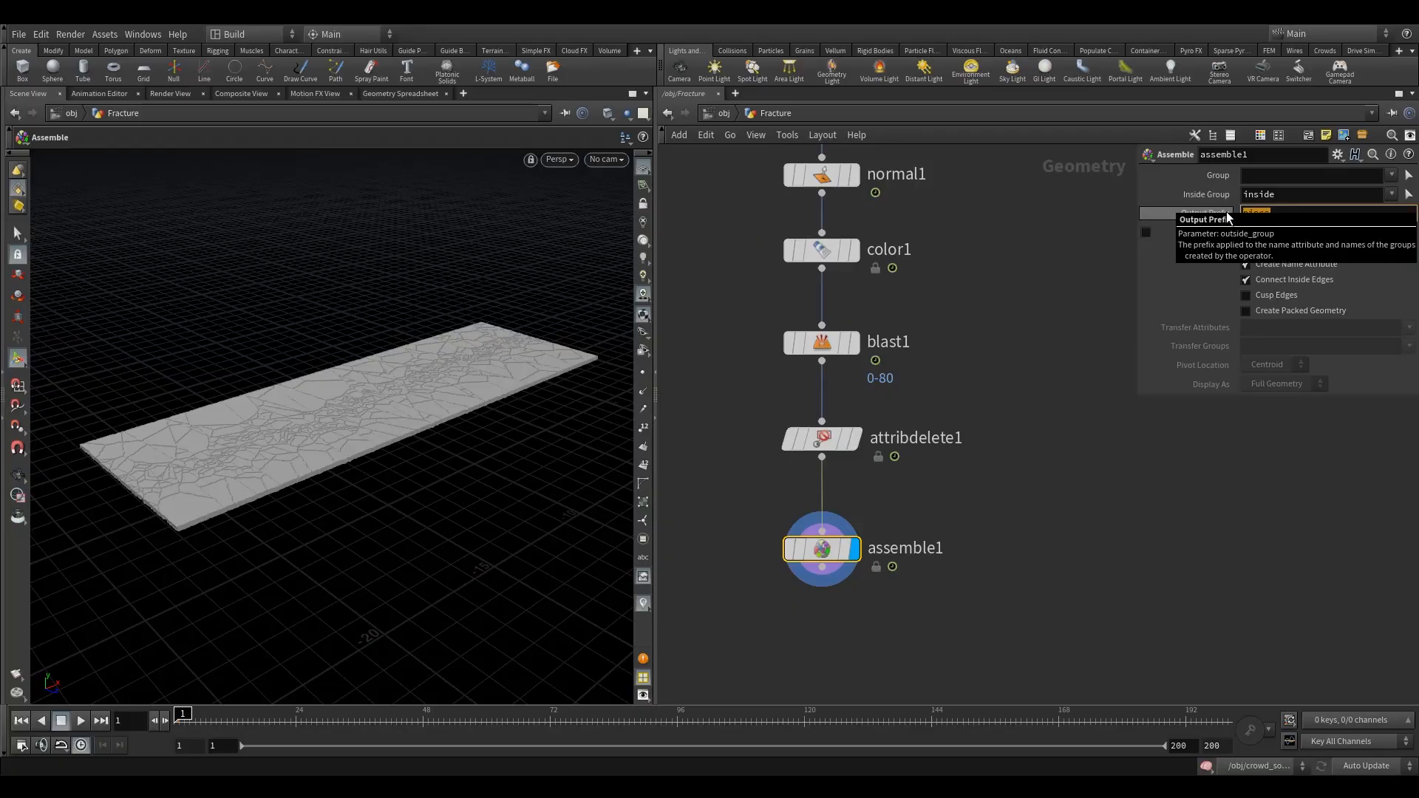
type("ground")
key("Return")
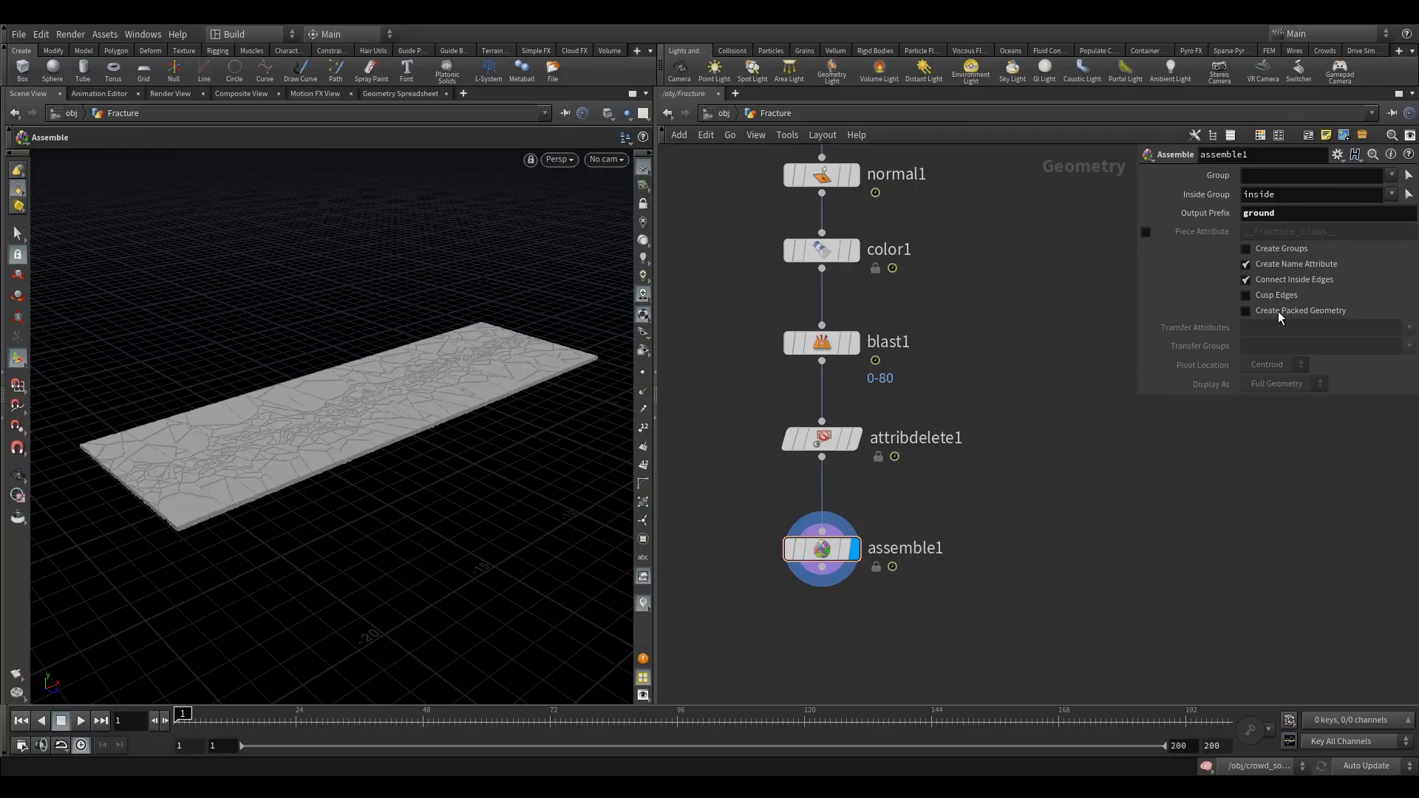
Step: Add an Extract Transform node below the Assemble node and connect the Assemble output to its second input
middle_click_drag(1046, 499, 1022, 420)
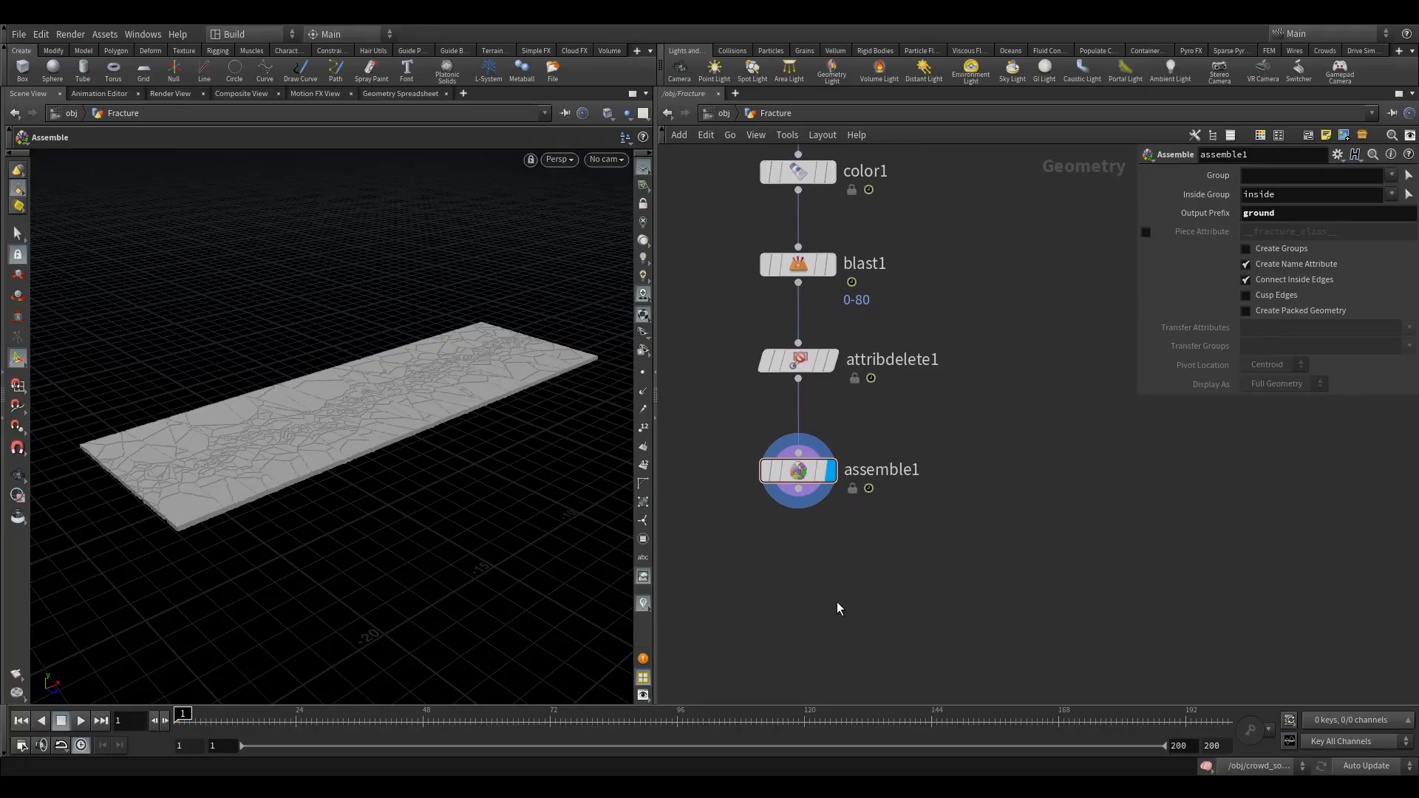
key("Tab")
type("tra")
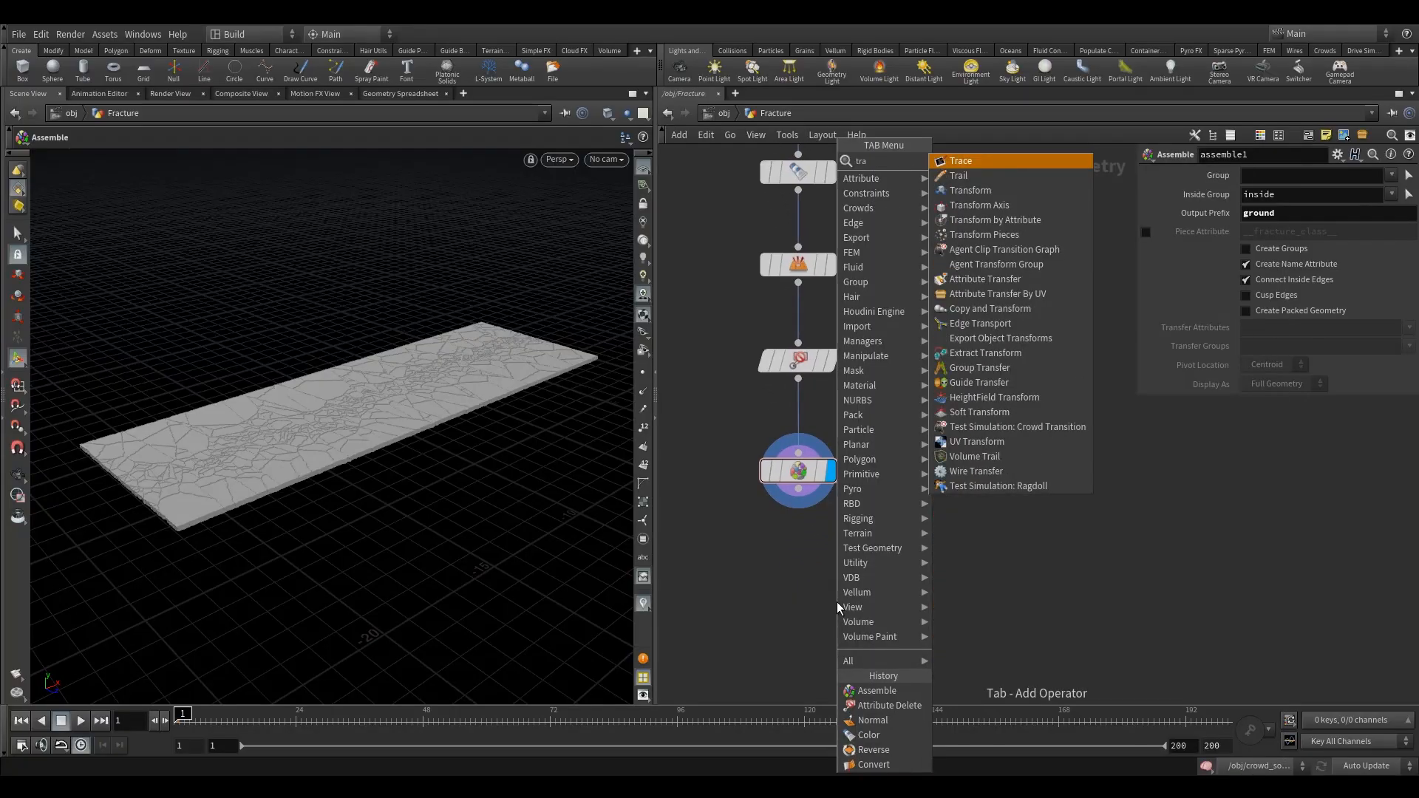
type("ns")
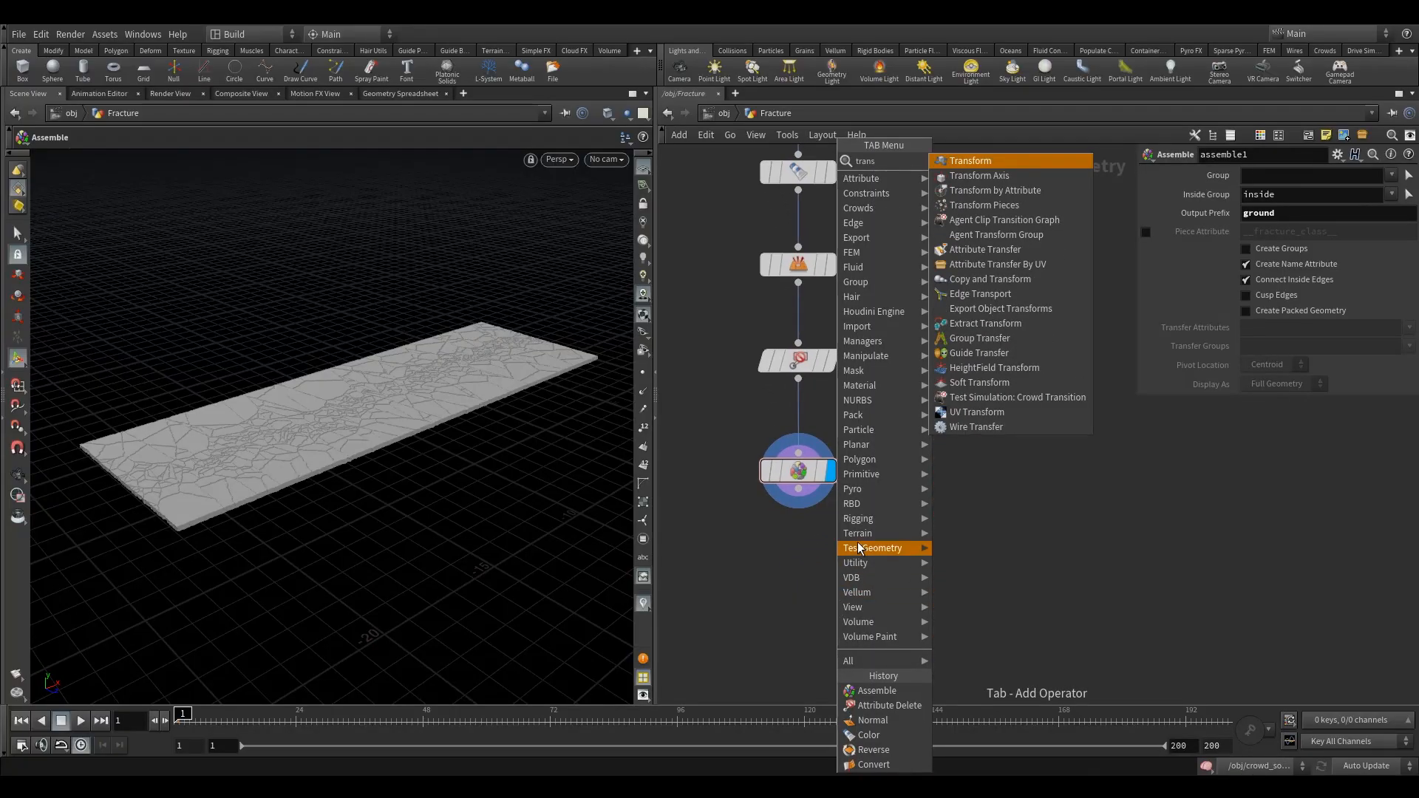
left_click(985, 323)
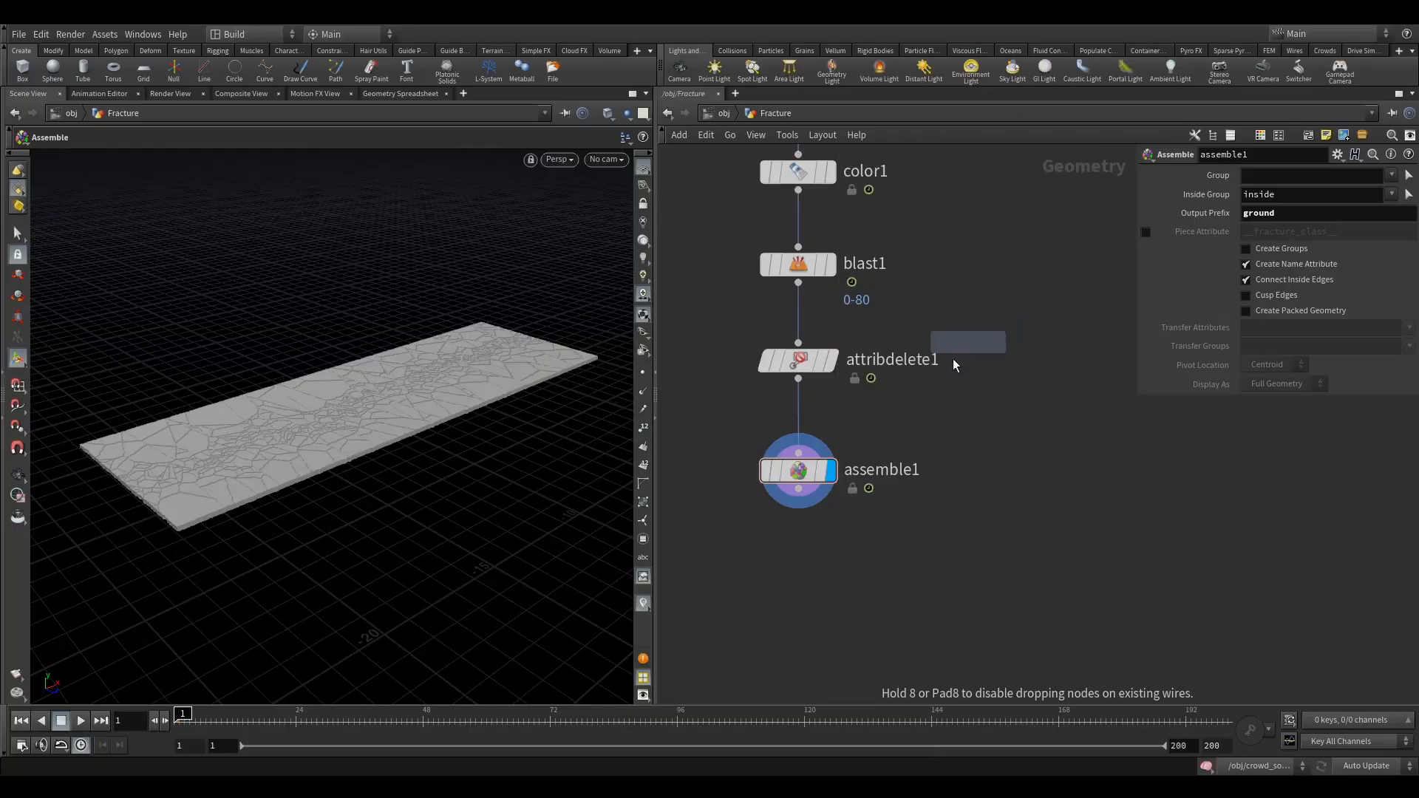
left_click(879, 617)
left_click_drag(879, 618, 911, 630)
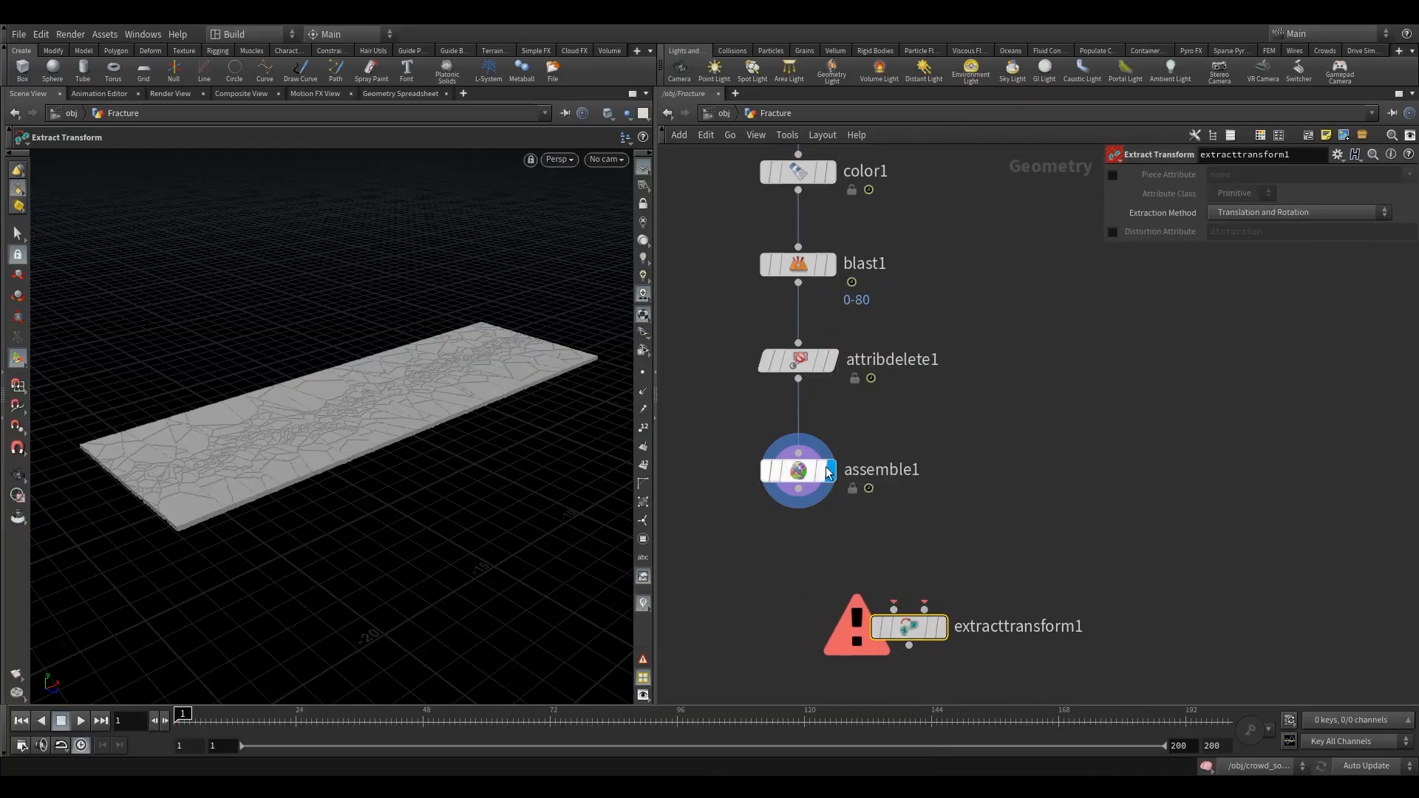
mouse_move(805, 479)
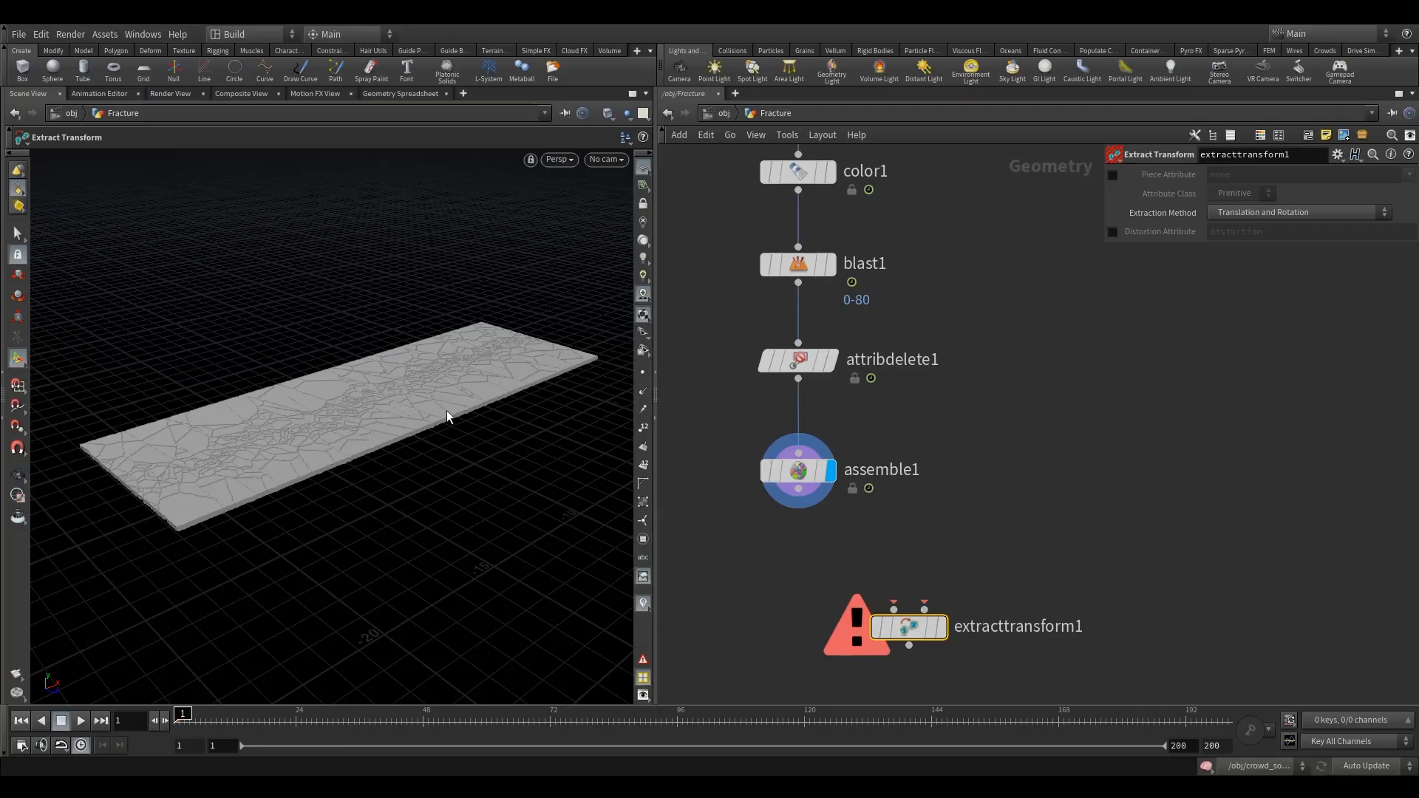
left_click_drag(924, 609, 798, 491)
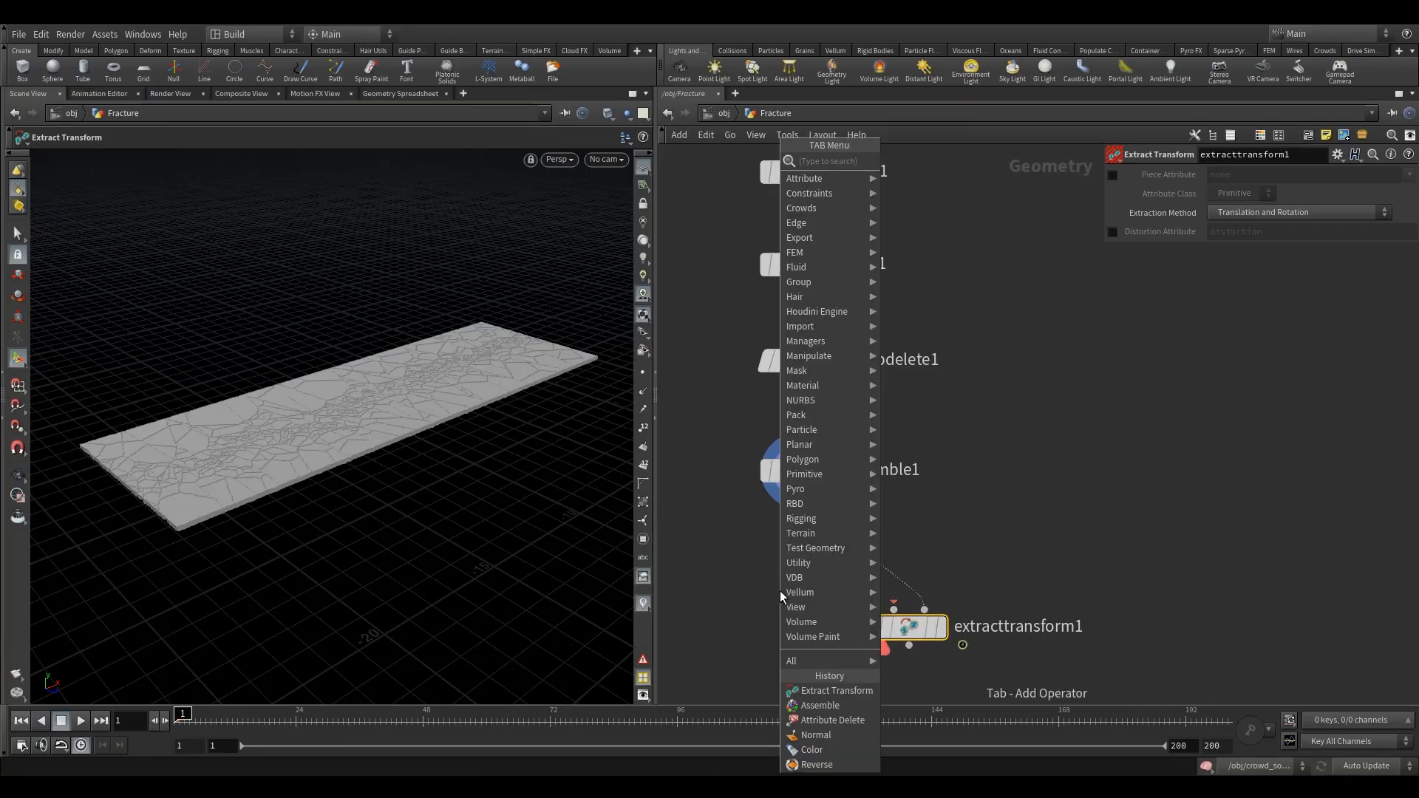
Step: Add a Time Shift node directly below the Assemble node, fix its frame at 1, and display it
key("Tab")
type("tim")
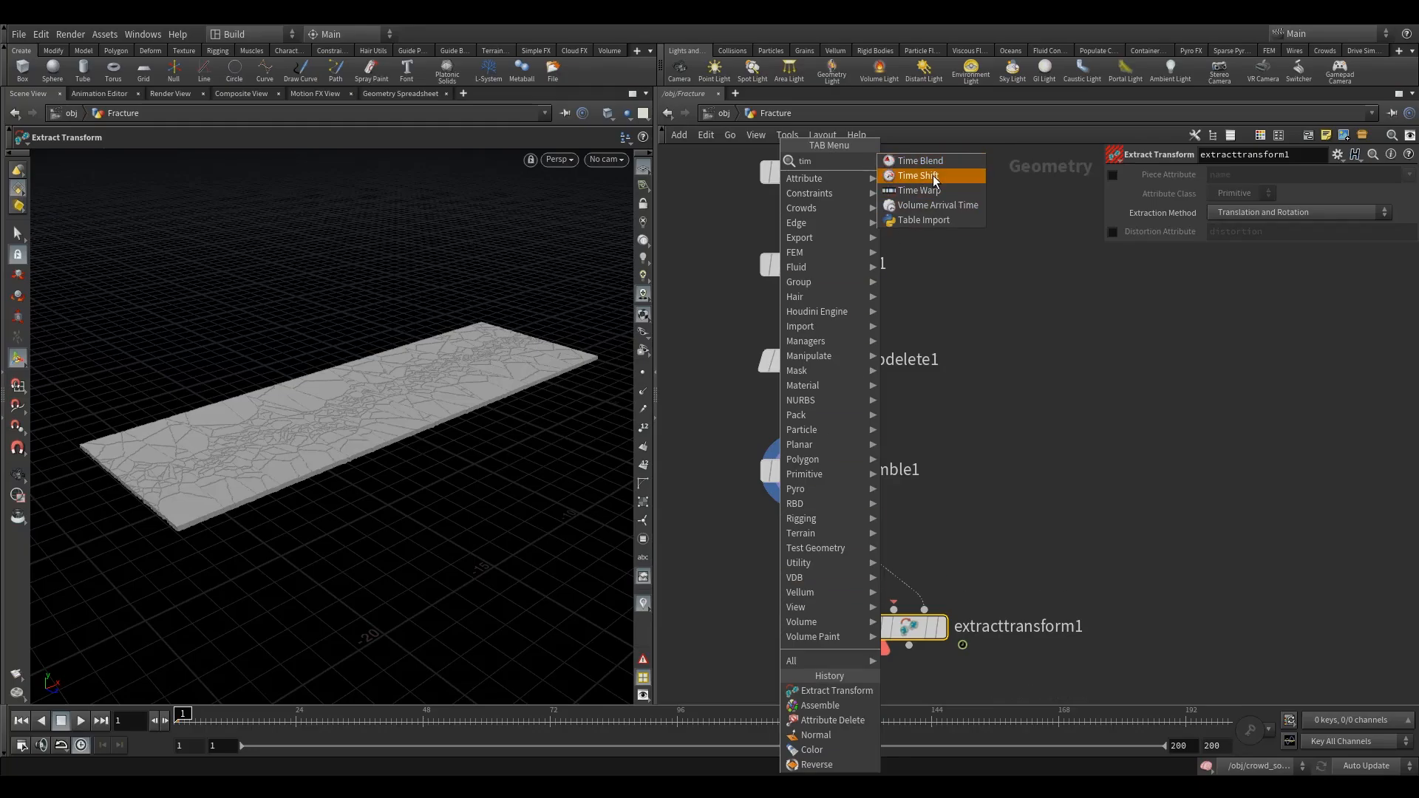
left_click(932, 178)
left_click(752, 533)
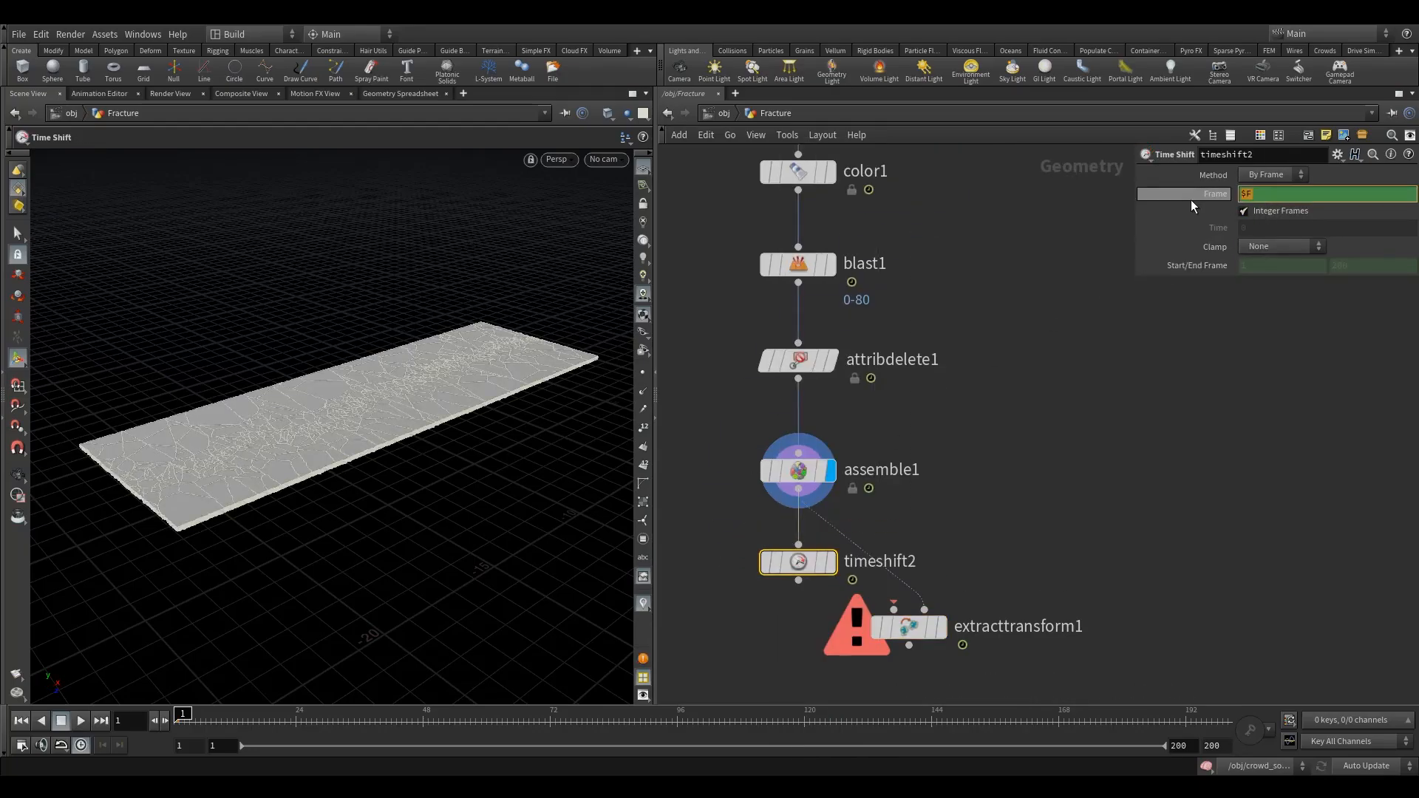
left_click(827, 562)
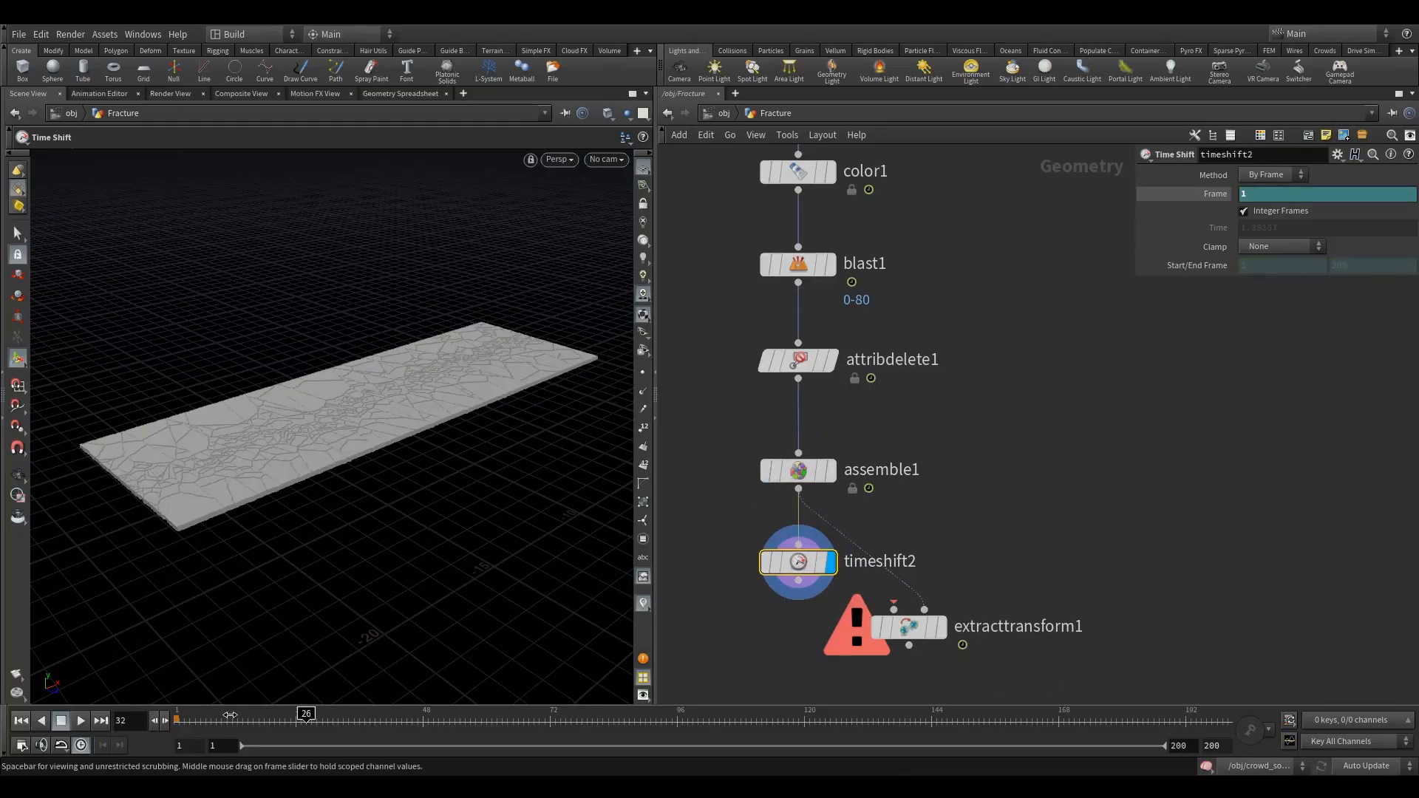
Step: Connect the Time Shift node to Extract Transform's first input and route the direct Assemble wire through a dot
left_click_drag(799, 581, 898, 649)
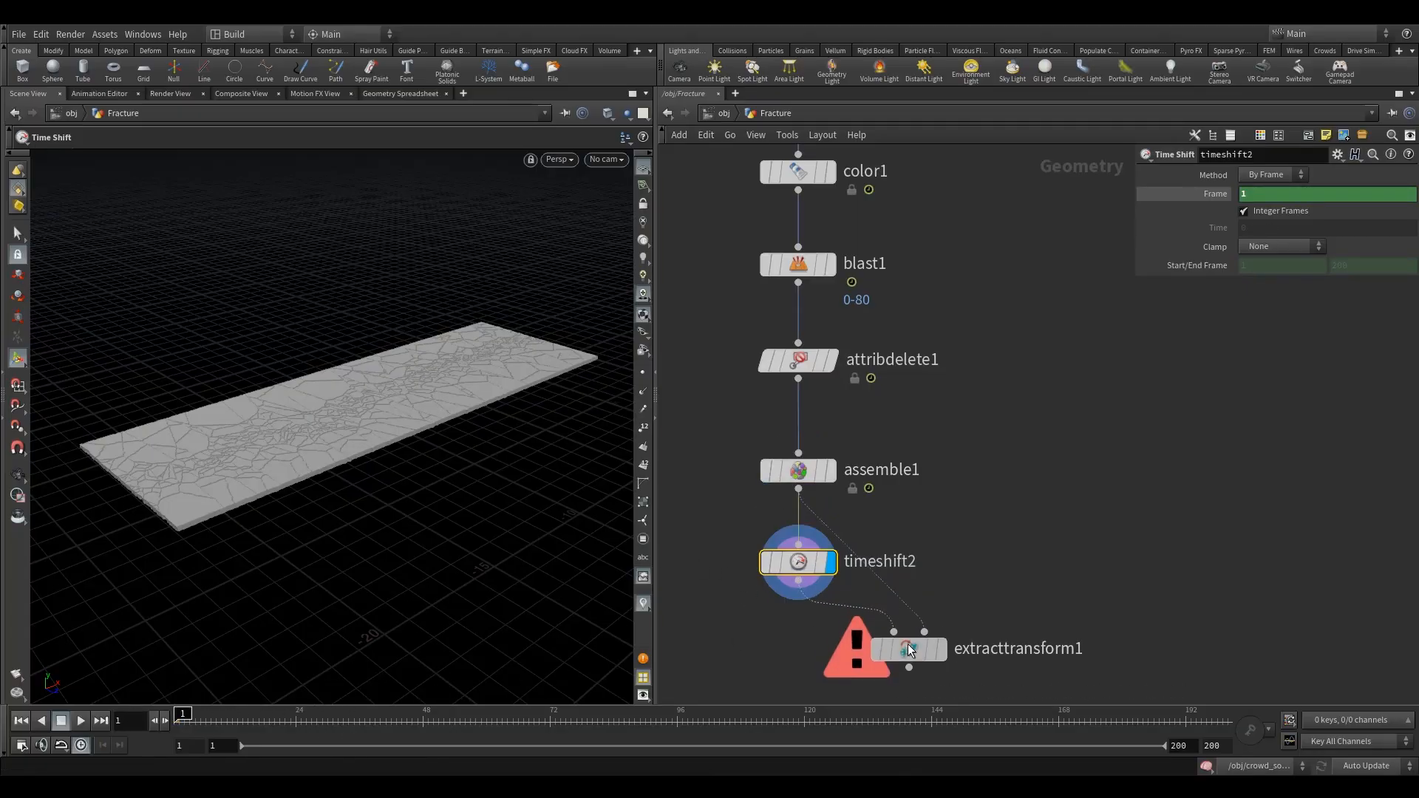
left_click_drag(884, 578, 954, 550, "alt")
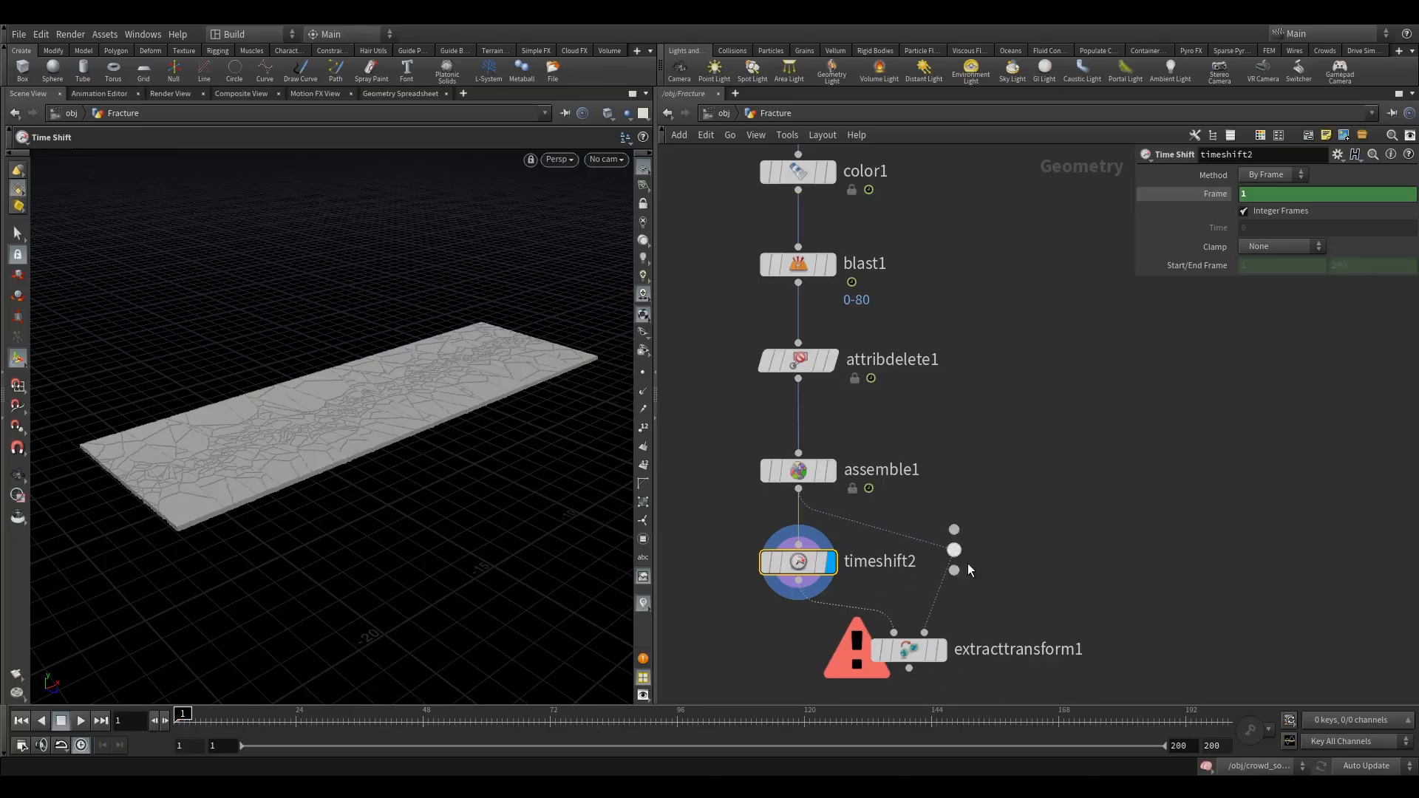
Step: Enable the piece attribute name on the Extract Transform node and display its result
left_click(898, 660)
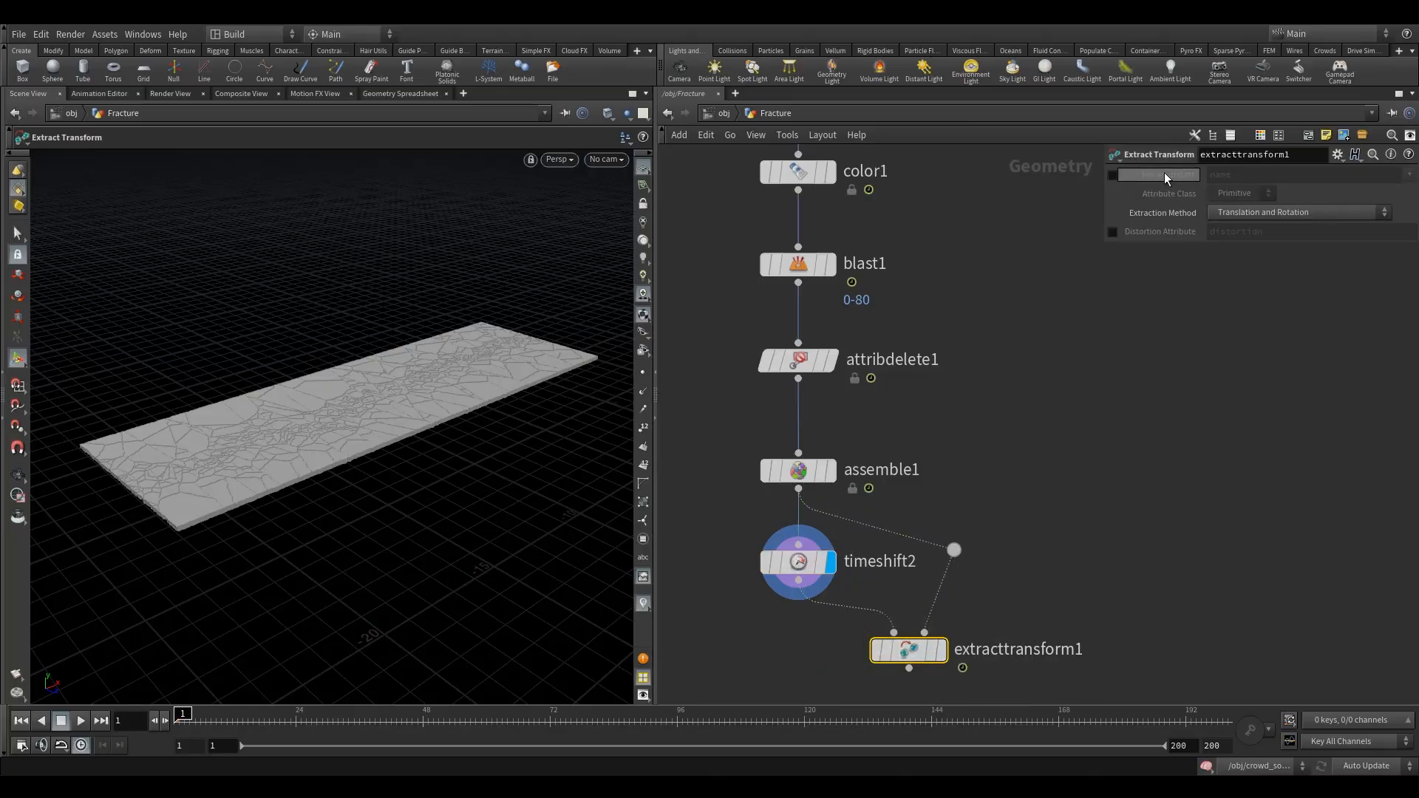
left_click(1112, 175)
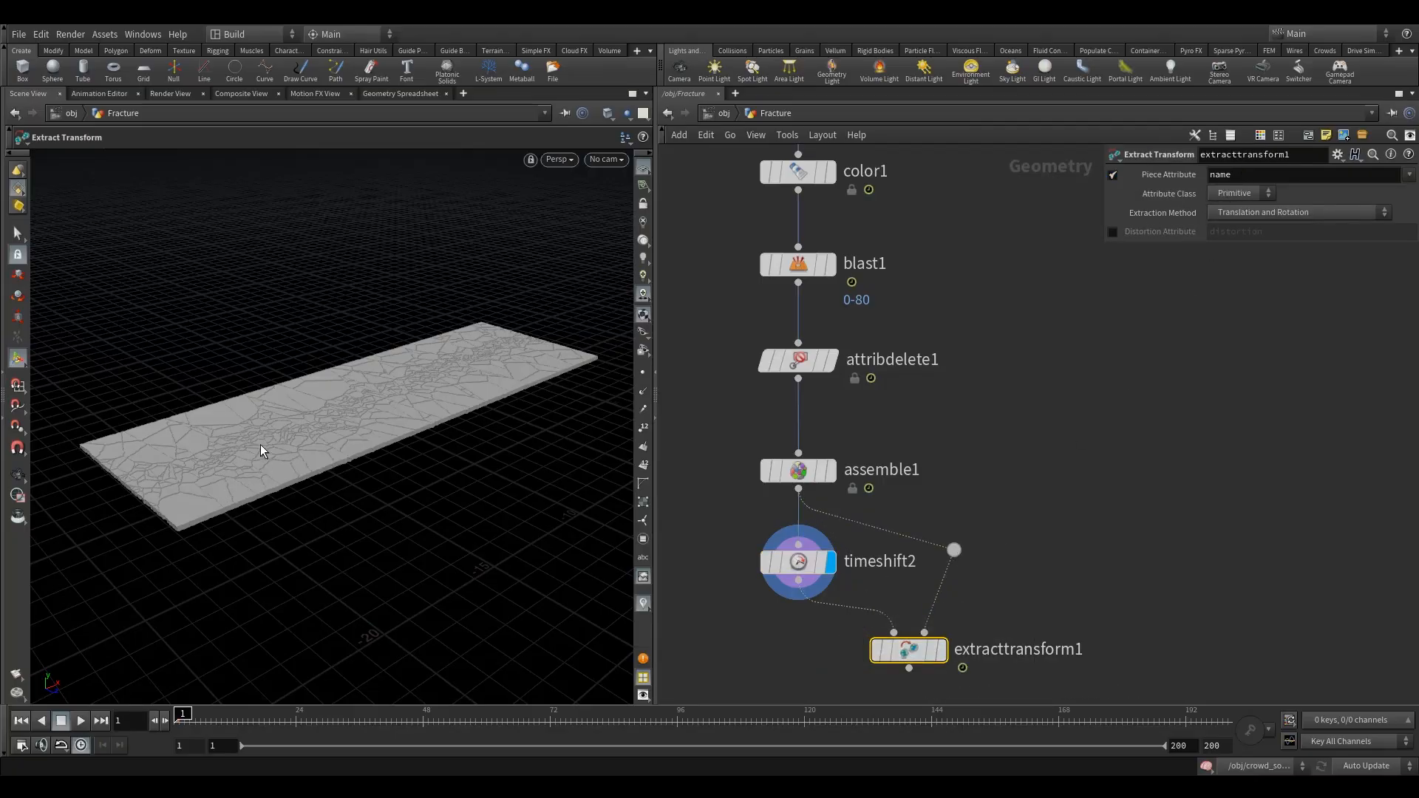
left_click(940, 649)
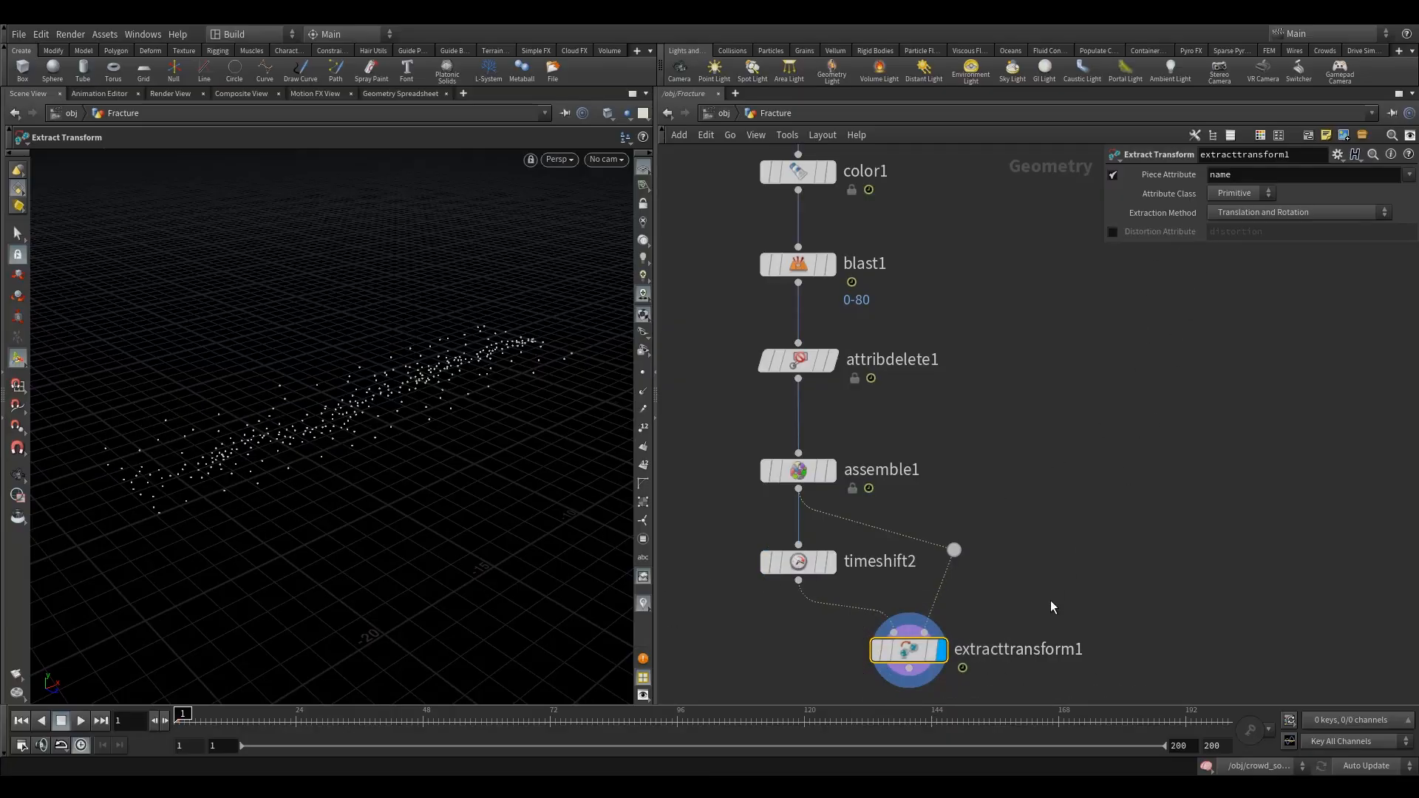
Step: Align the Extract Transform node beneath the wire dot and play the animation of its points
middle_click_drag(1036, 553, 1048, 438)
left_click_drag(915, 544, 964, 548)
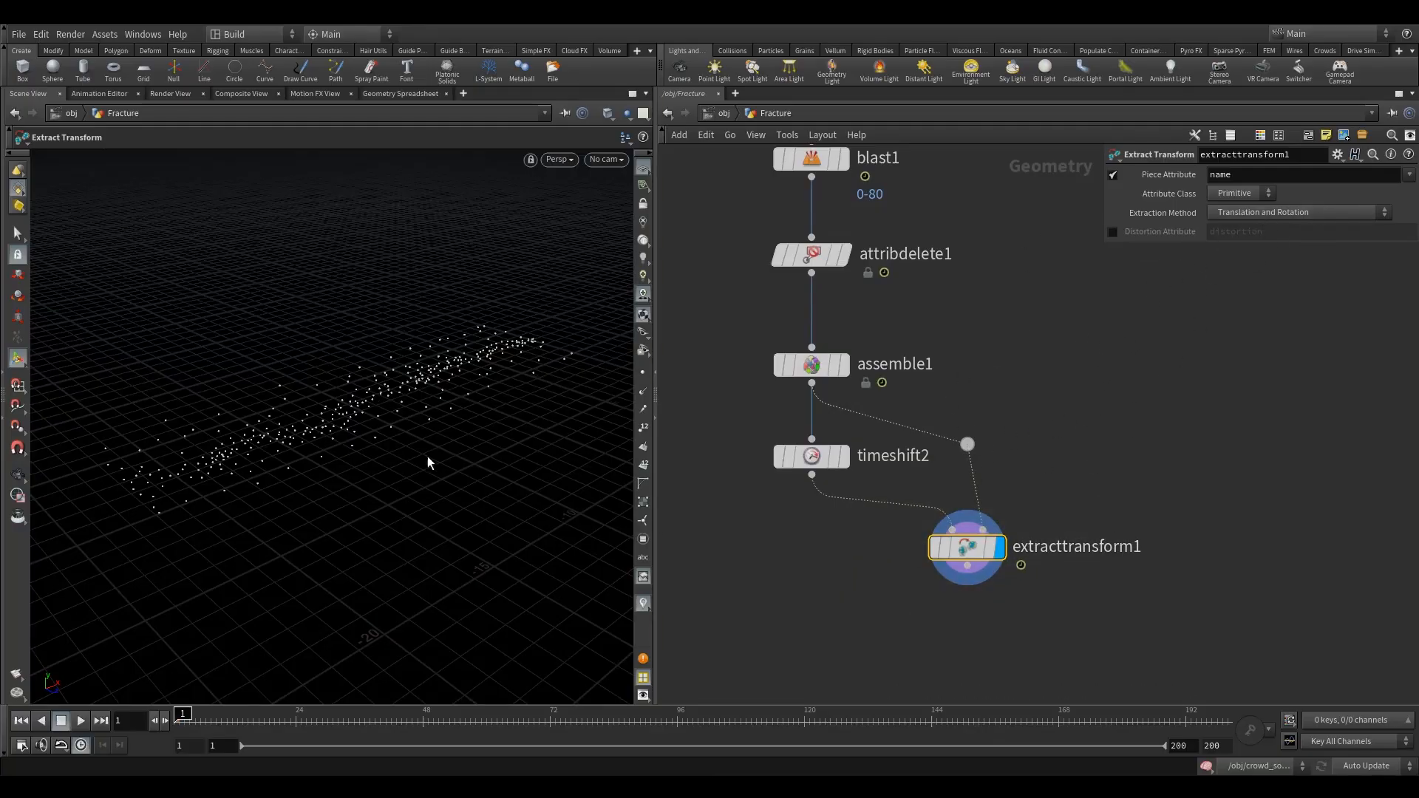
left_click(80, 722)
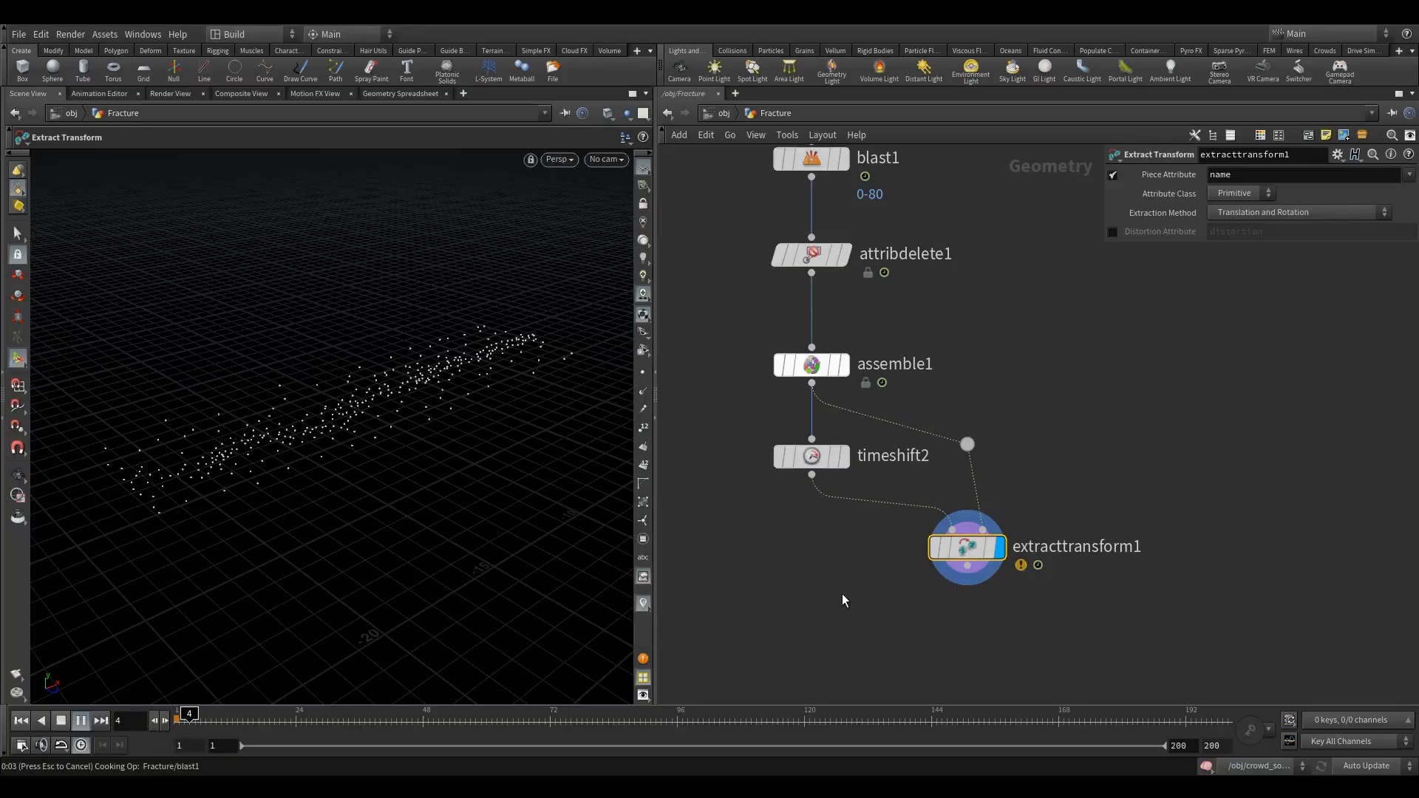
Step: Stop playback, display the Assemble node and inspect the fractured ground and the collision object from several angles
mouse_move(990, 521)
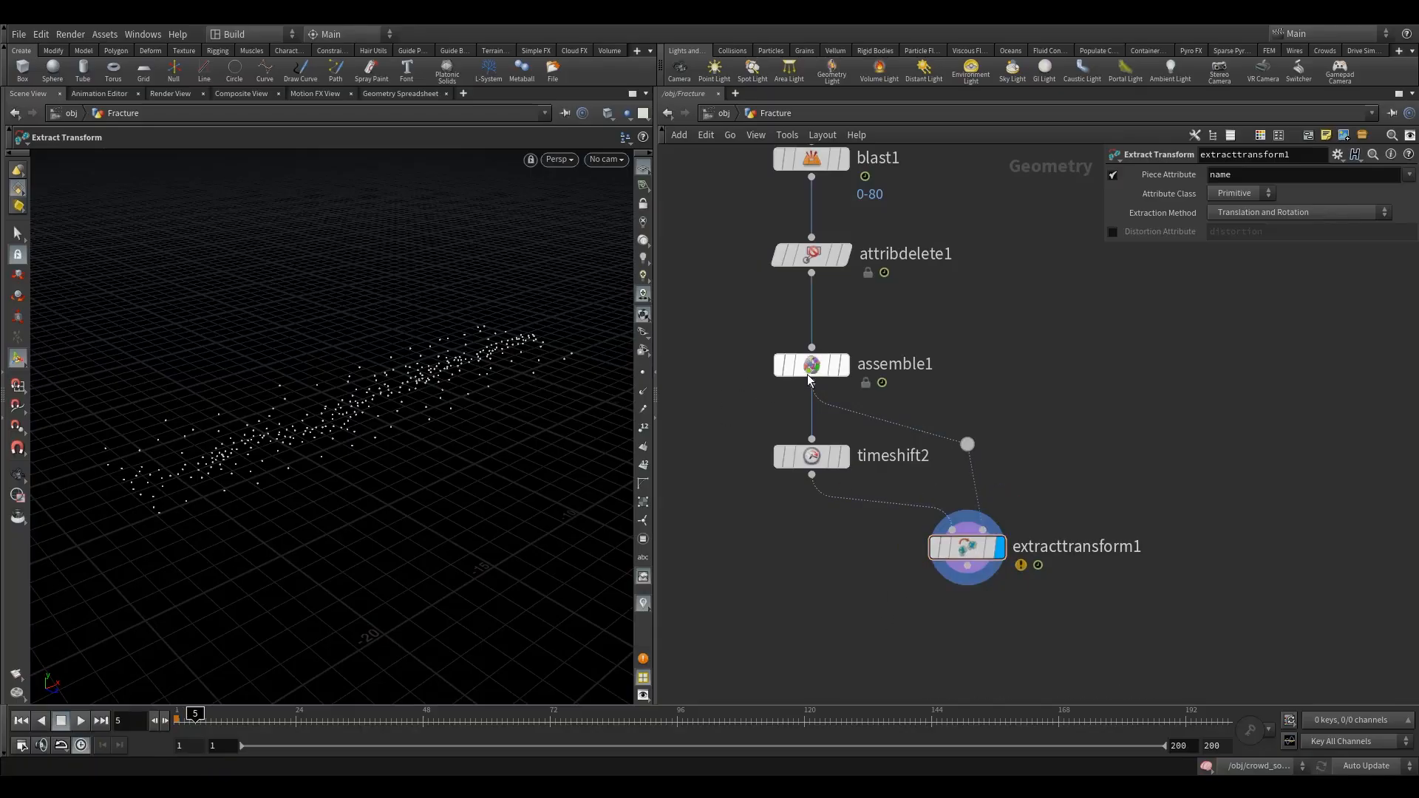
left_click(853, 325)
left_click_drag(765, 395, 761, 399)
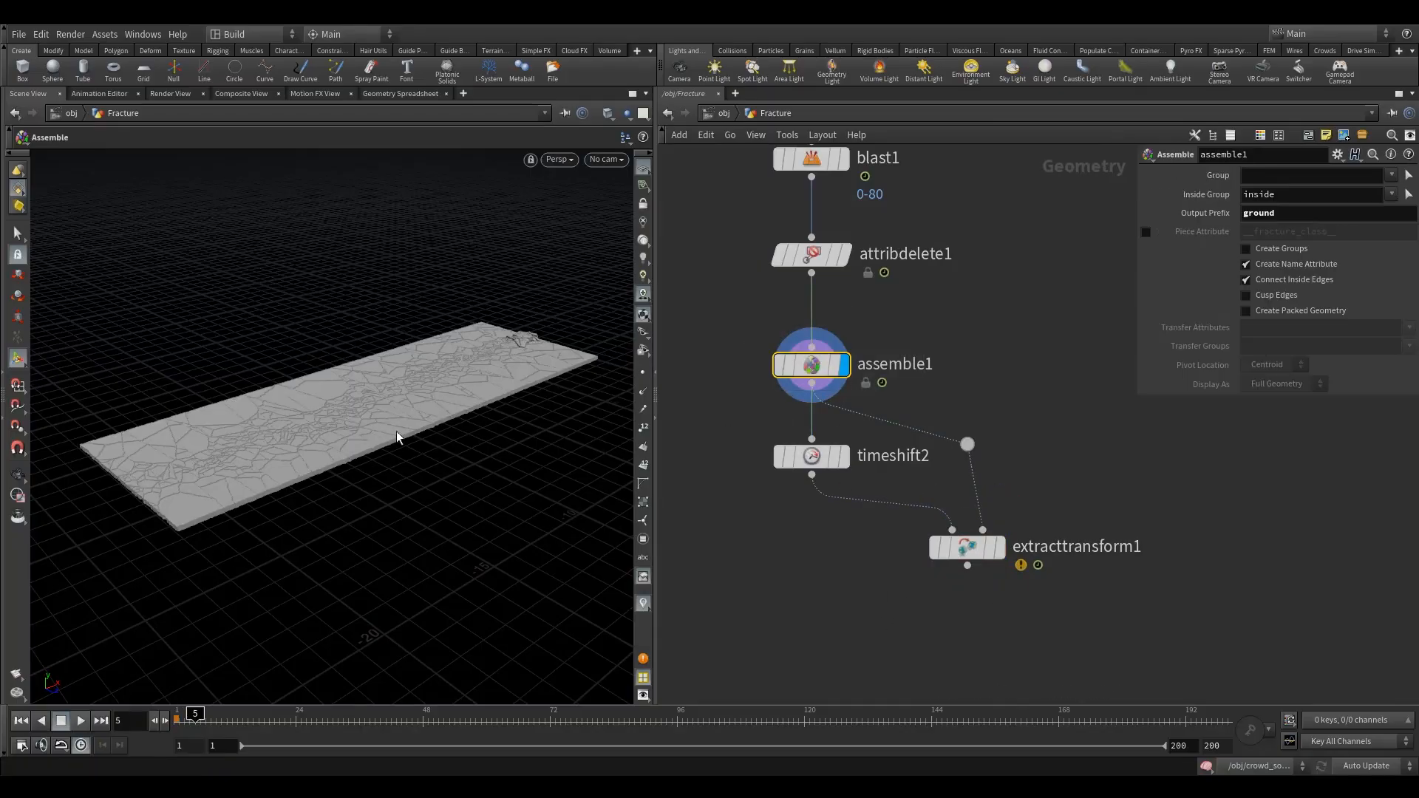
left_click(22, 478)
left_click_drag(292, 394, 304, 523)
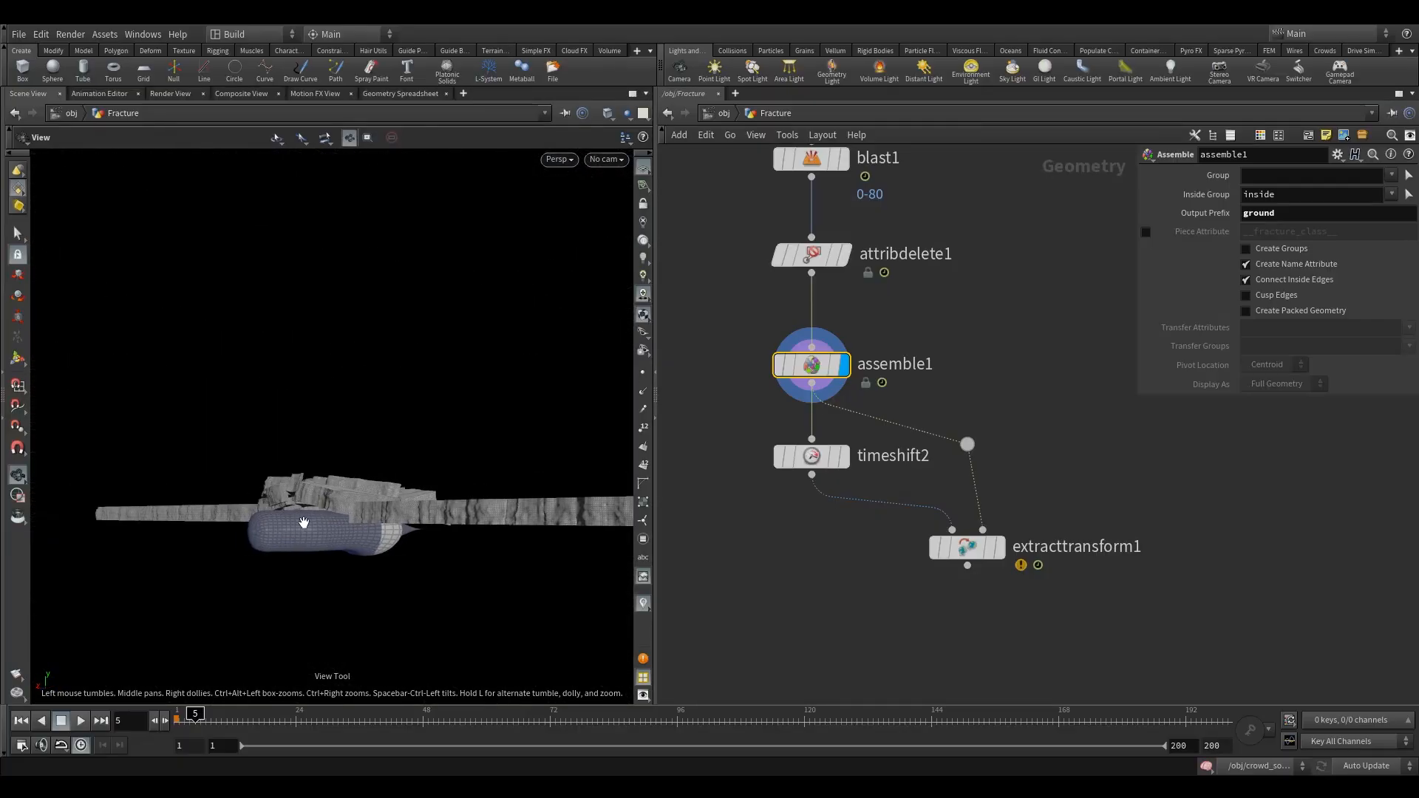
left_click_drag(435, 496, 371, 552)
left_click_drag(377, 453, 196, 490)
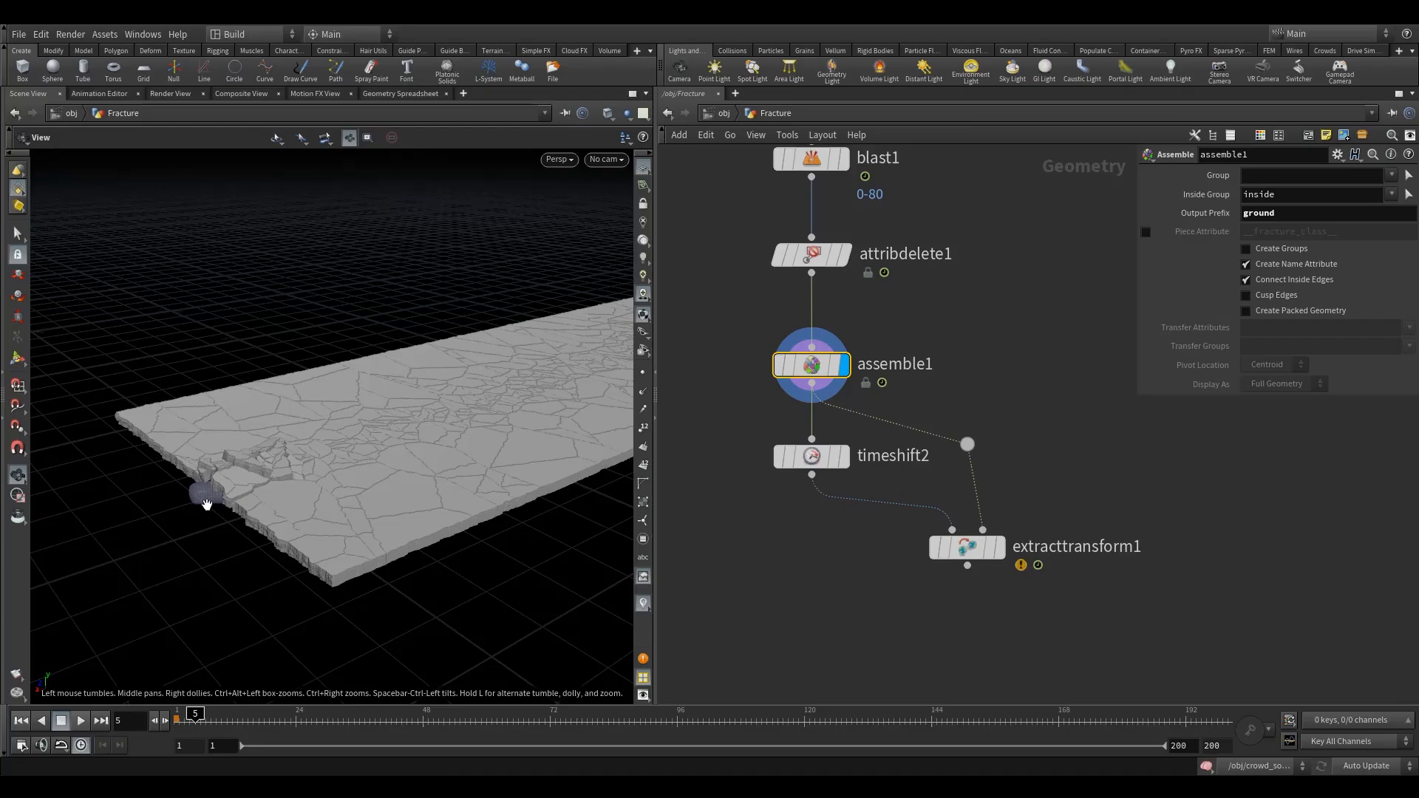
Step: Switch the display back to the Extract Transform node and show its parameters
mouse_move(990, 530)
left_click(1008, 508)
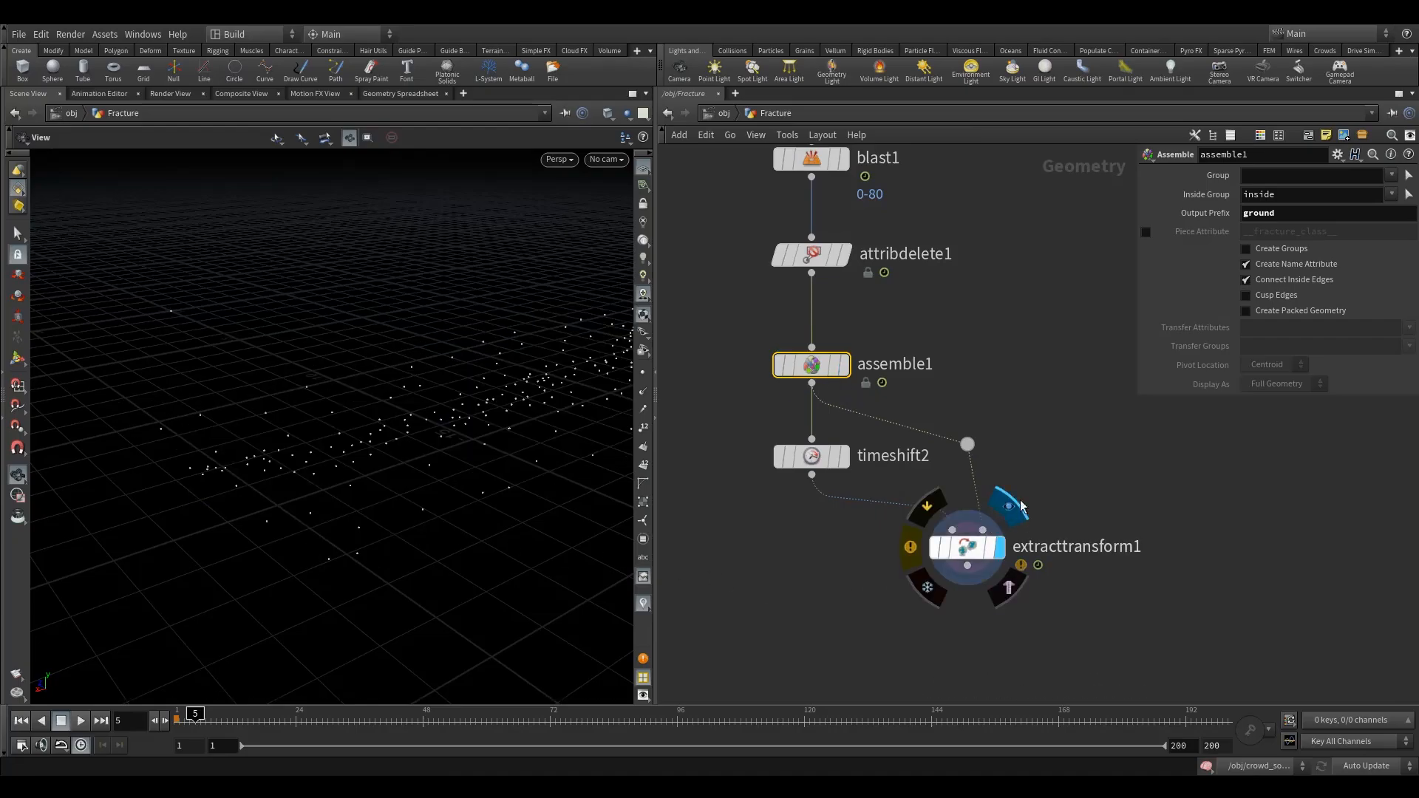
left_click(961, 547)
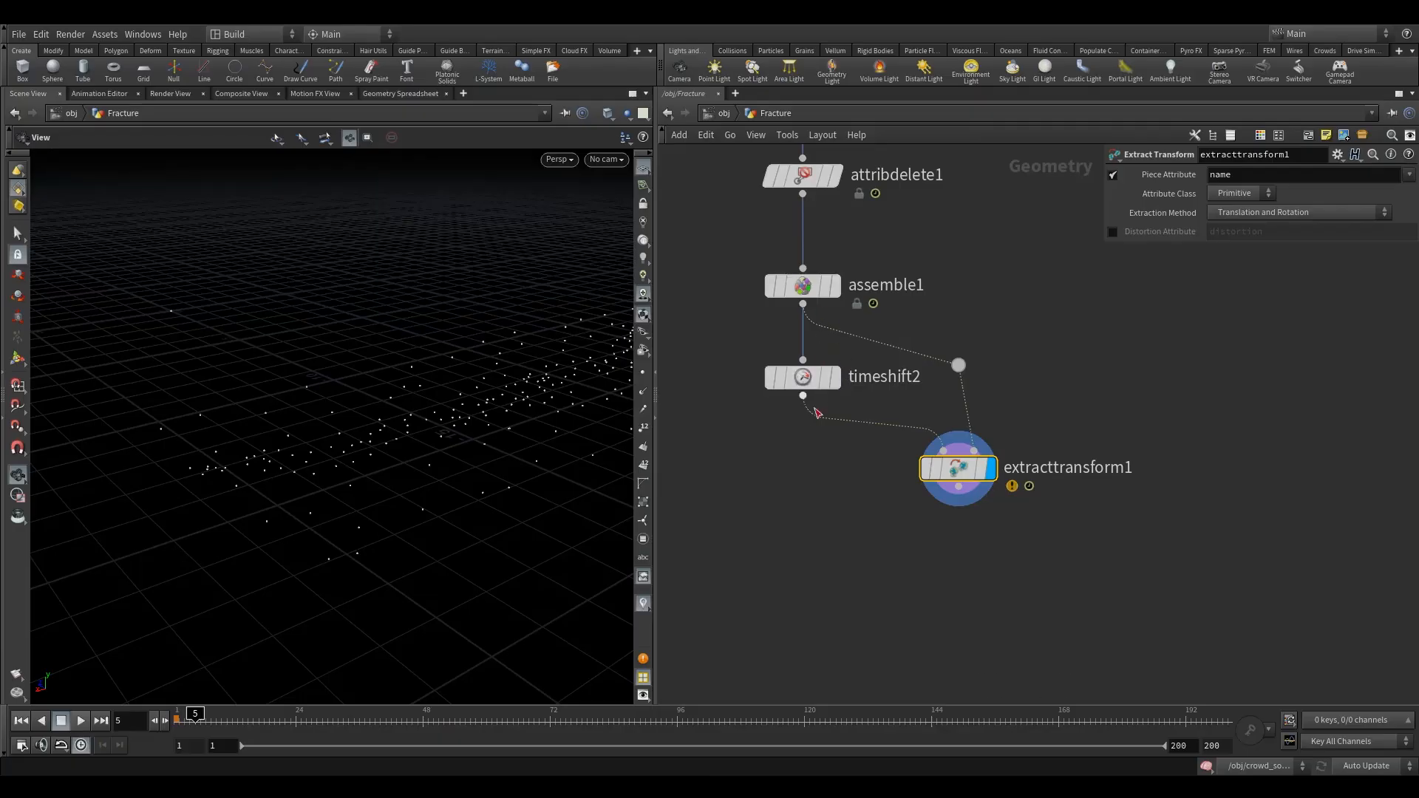
Step: Add a File Cache node below Extract Transform and connect it to that node's output
middle_click_drag(880, 569, 892, 510)
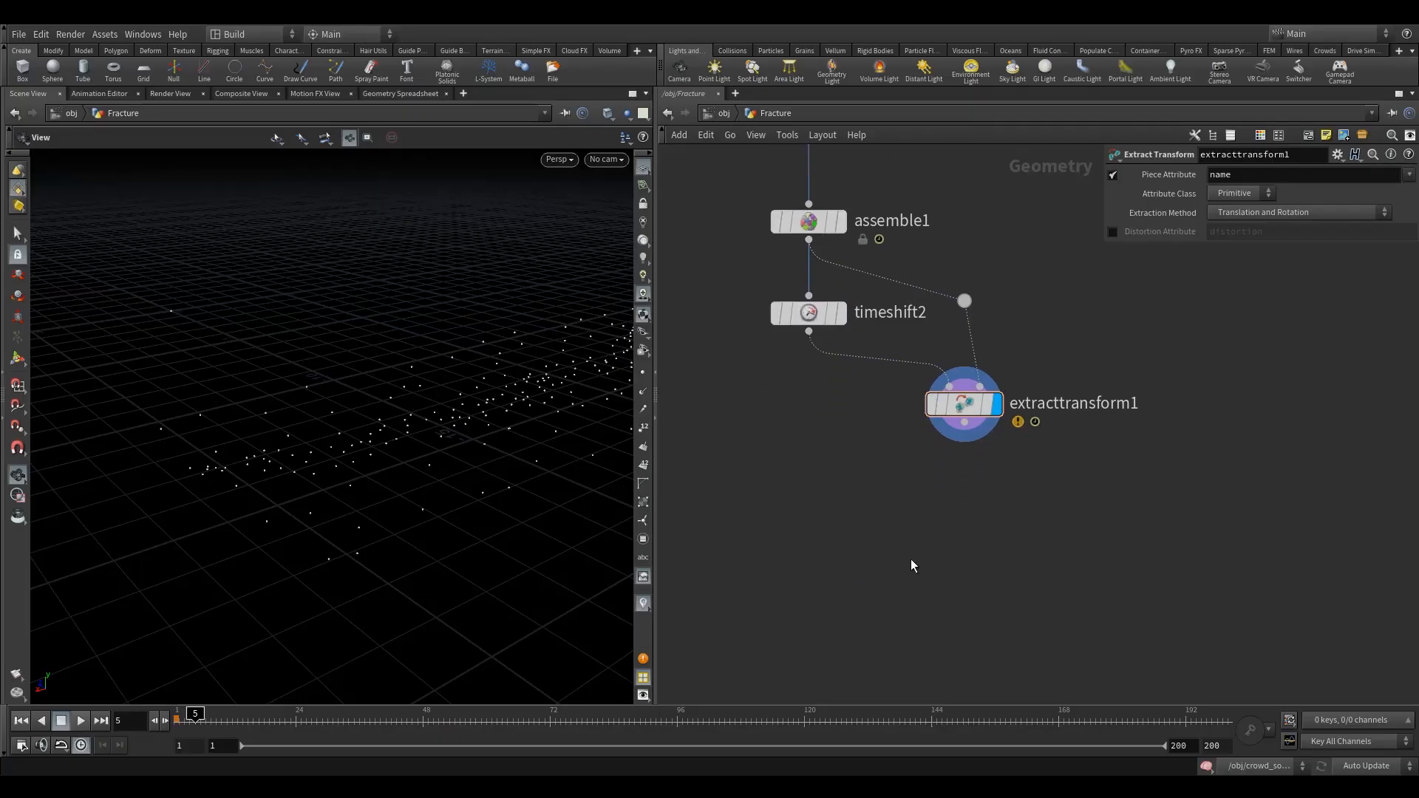
key("Tab")
type("file")
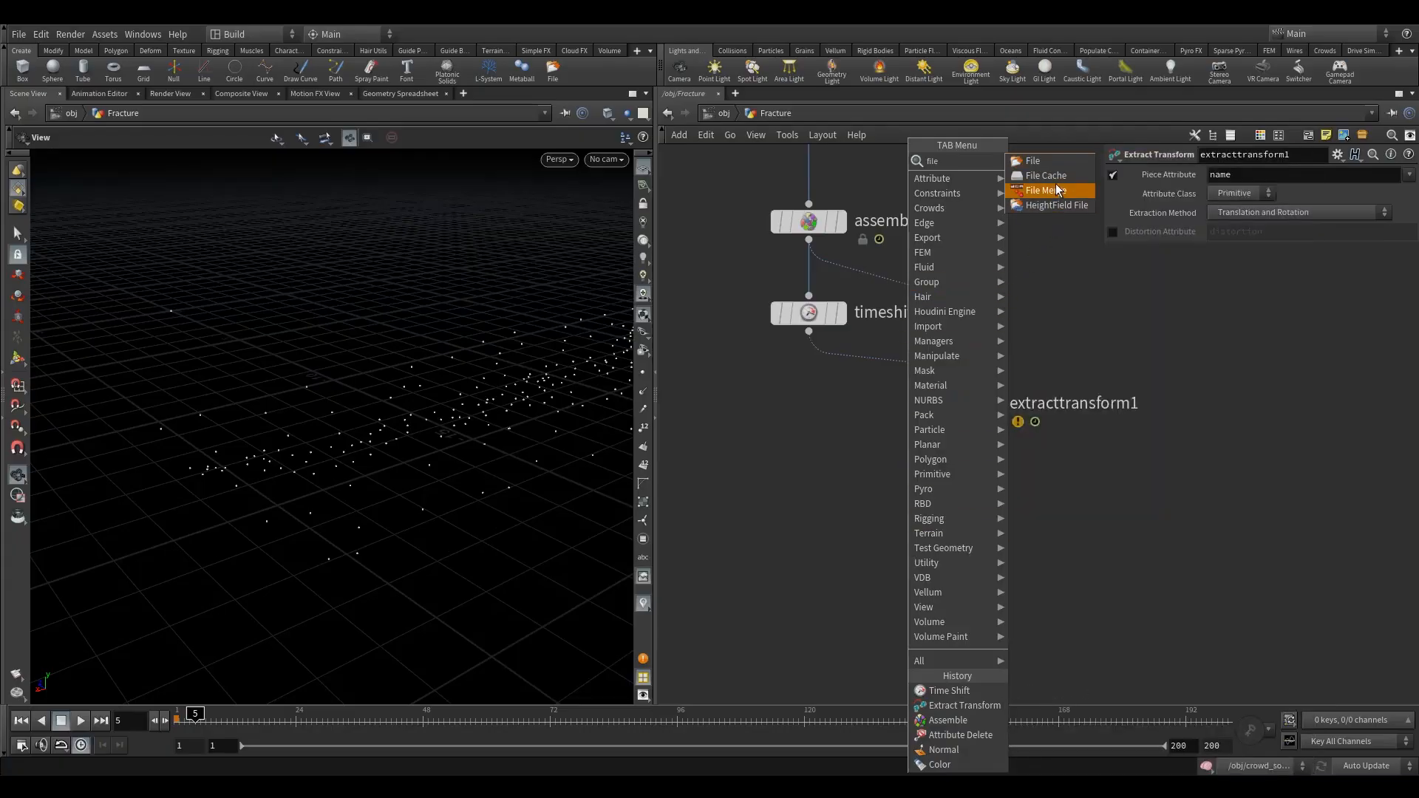
left_click(1050, 176)
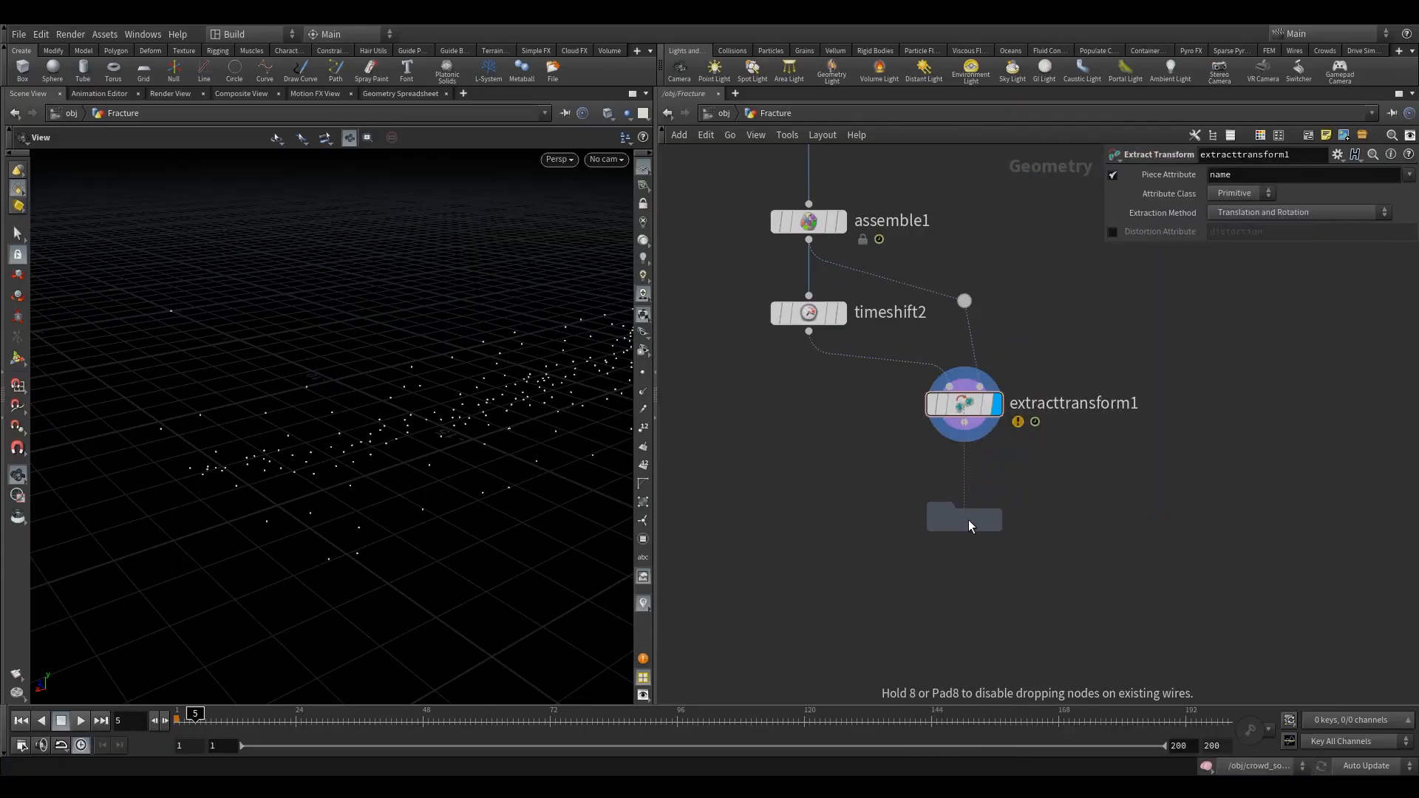
left_click(967, 521)
left_click_drag(965, 424, 965, 503)
key("h")
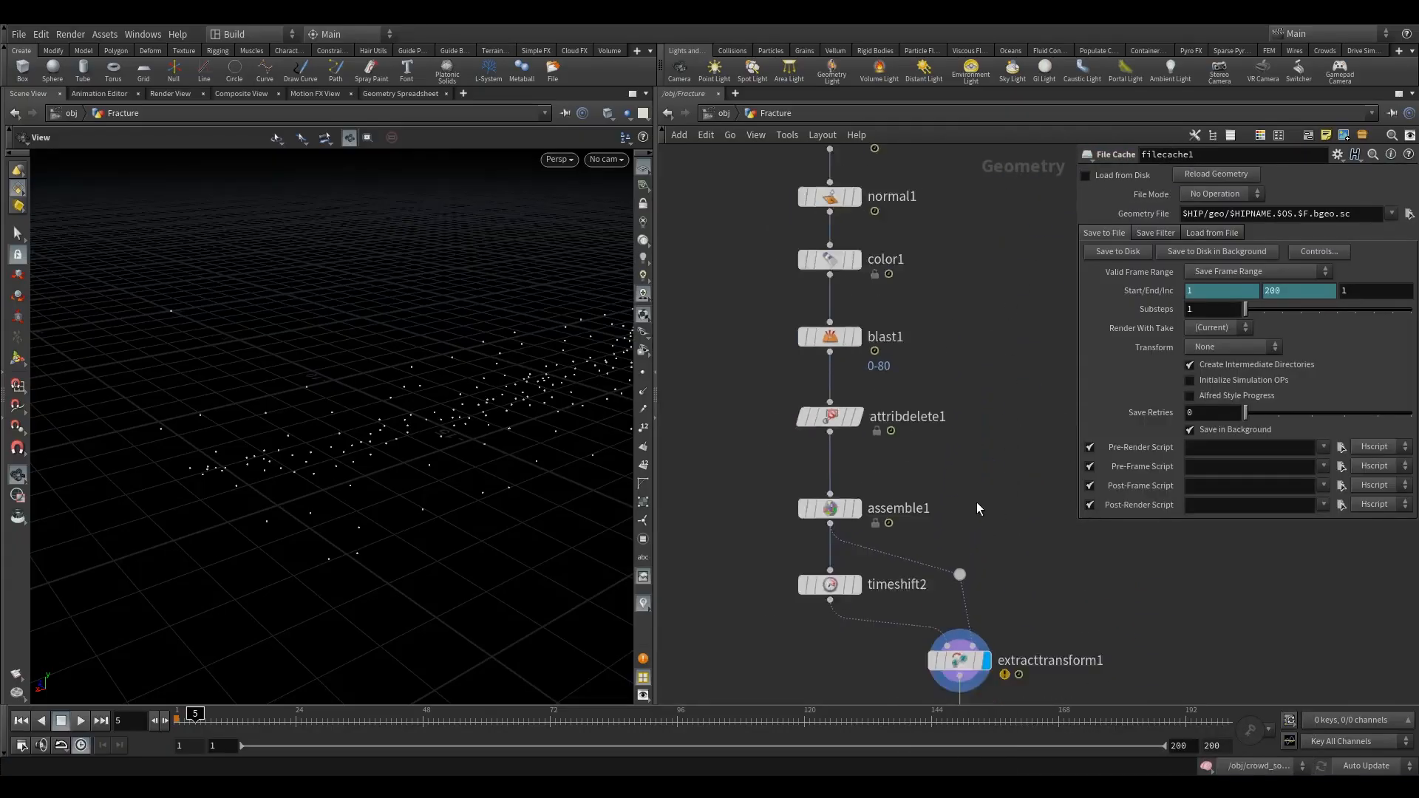
Step: Tighten the upper node chain by moving the File, Time Shift, Transform and Convert nodes closer to the Reverse node
middle_click_drag(955, 247, 934, 326)
left_click_drag(817, 182, 929, 263)
left_click_drag(893, 201, 934, 337)
left_click(832, 192)
left_click(888, 222)
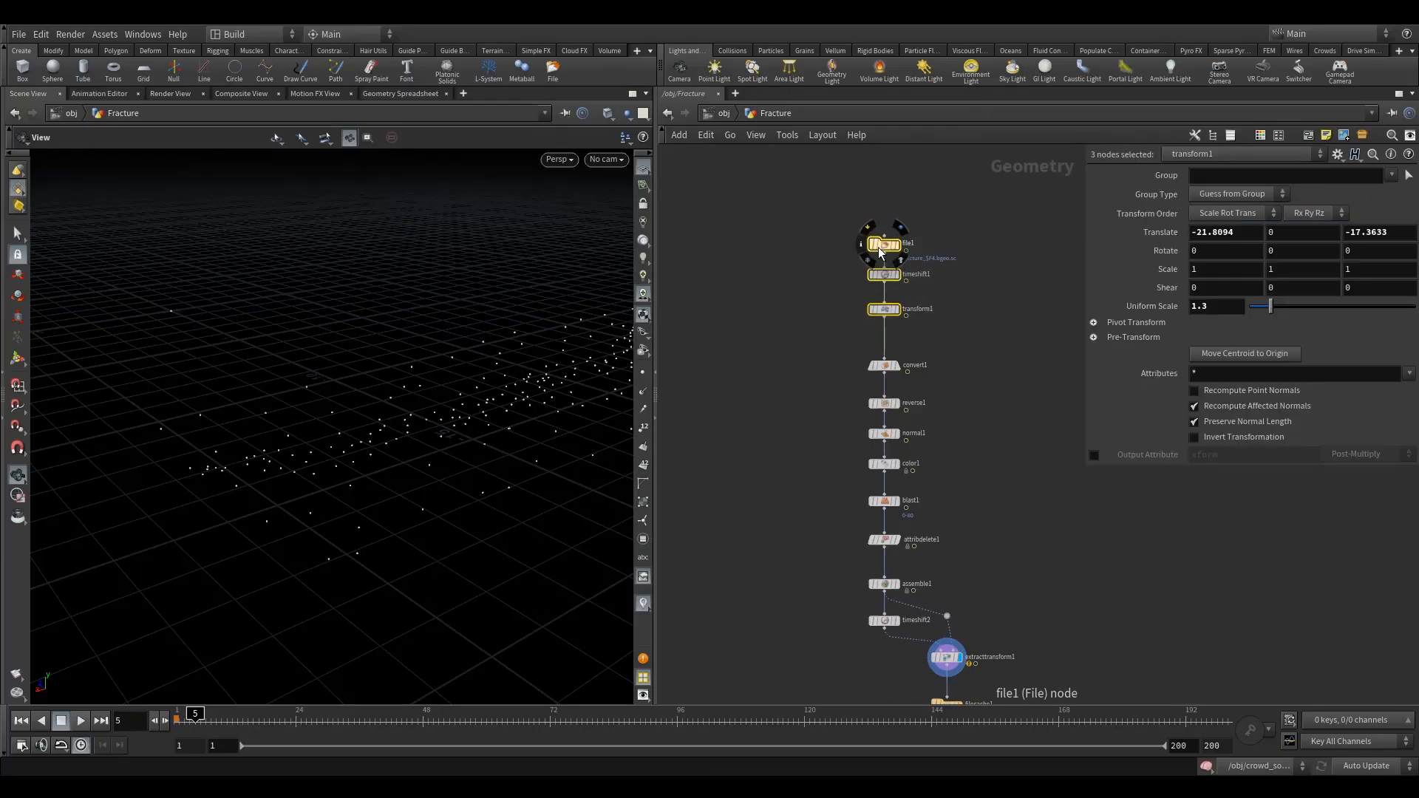
left_click_drag(878, 247, 928, 374)
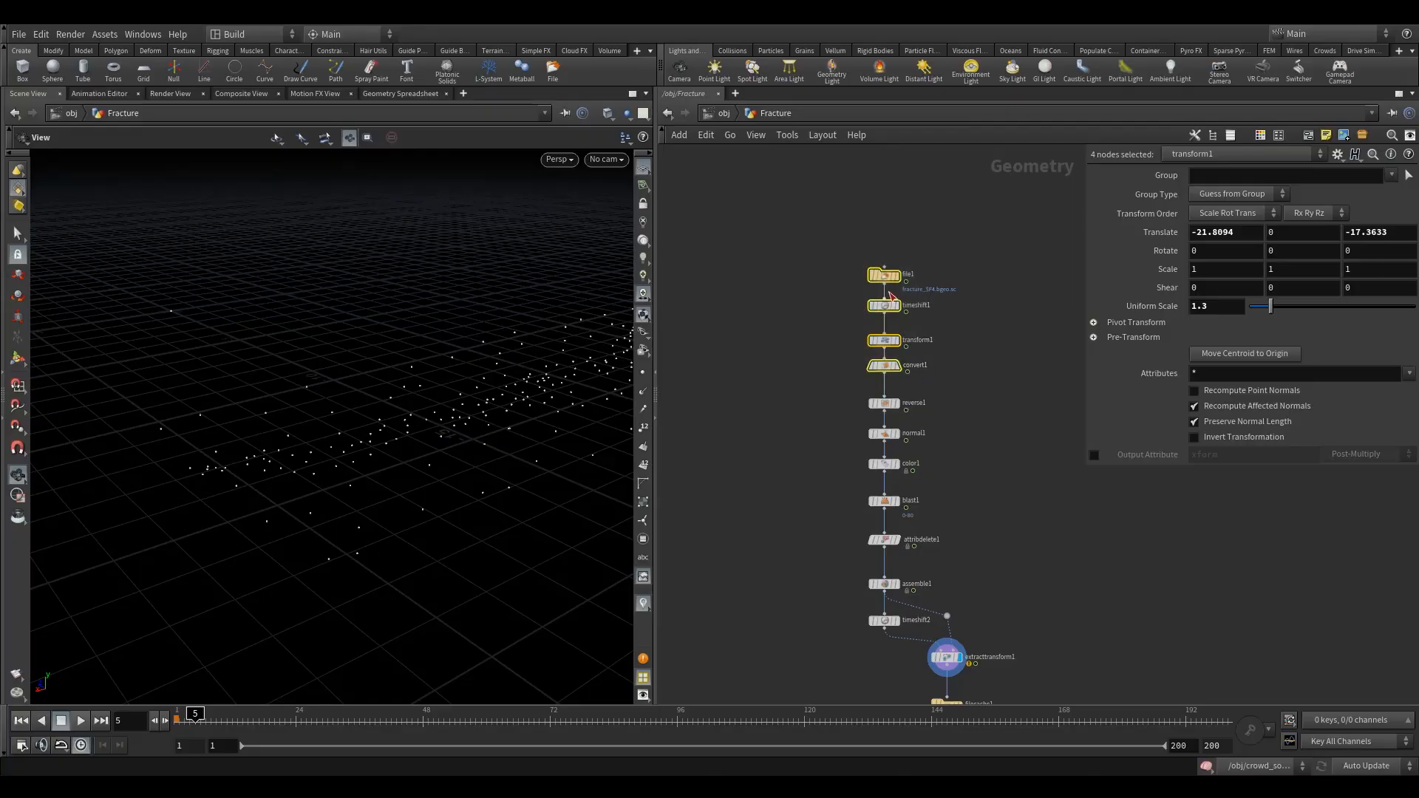
left_click_drag(913, 315, 913, 327)
Step: Align the File Cache node directly under Extract Transform and display its result
middle_click_drag(938, 702, 890, 483)
left_click(890, 494)
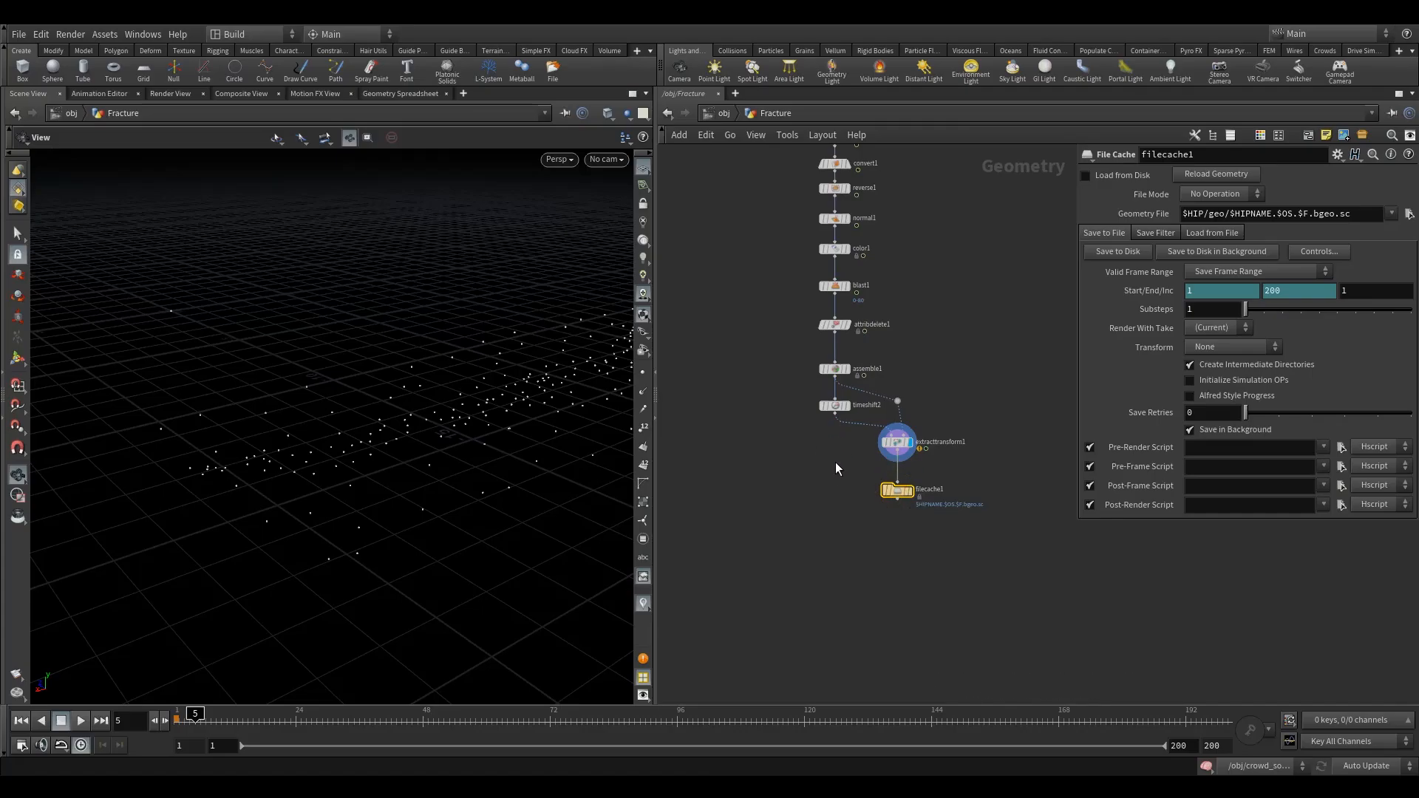
left_click_drag(905, 489, 898, 482)
key("r")
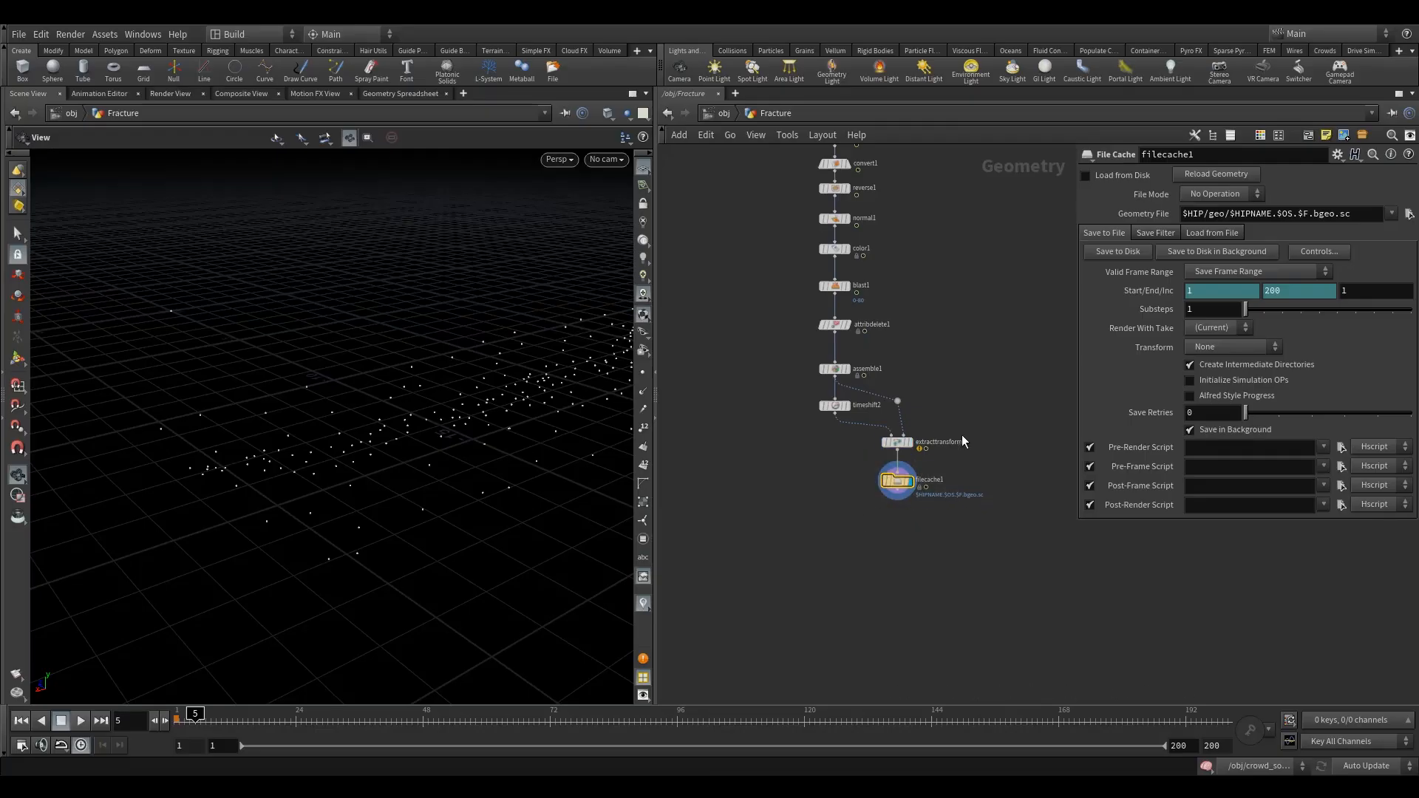
Step: Delete the channel on the File Cache's end frame and set the end frame to 100
right_click(1266, 289)
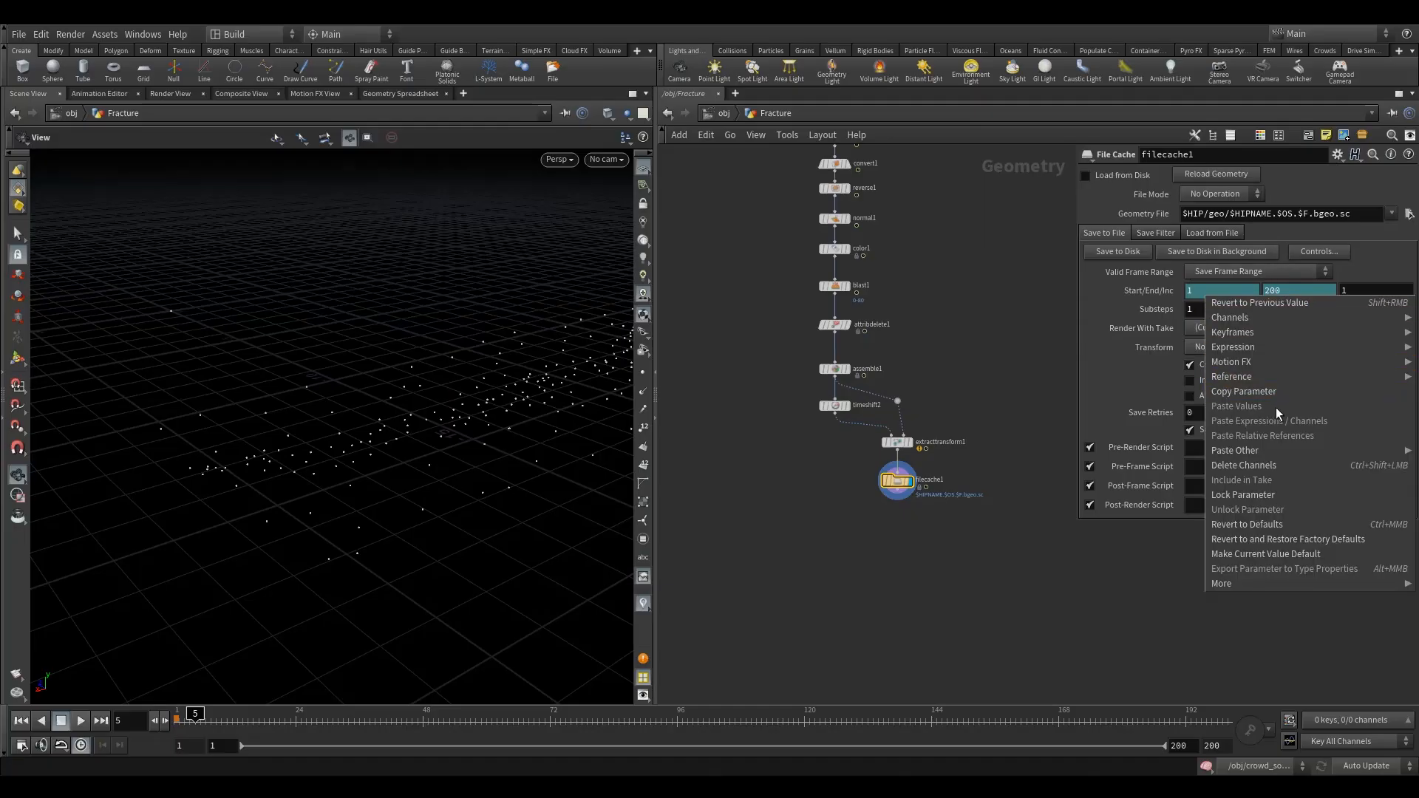
left_click(1255, 464)
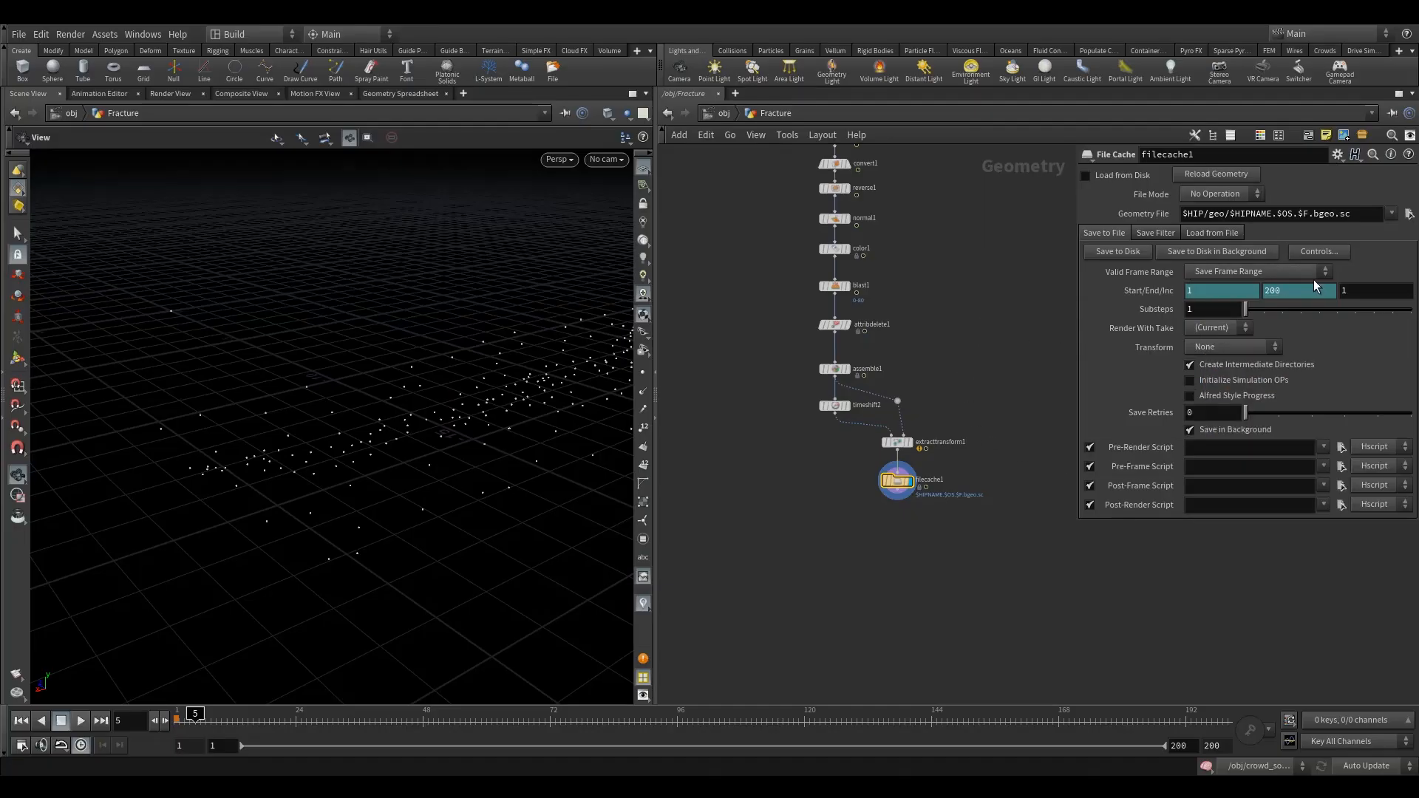
right_click(1316, 291)
left_click(1267, 462)
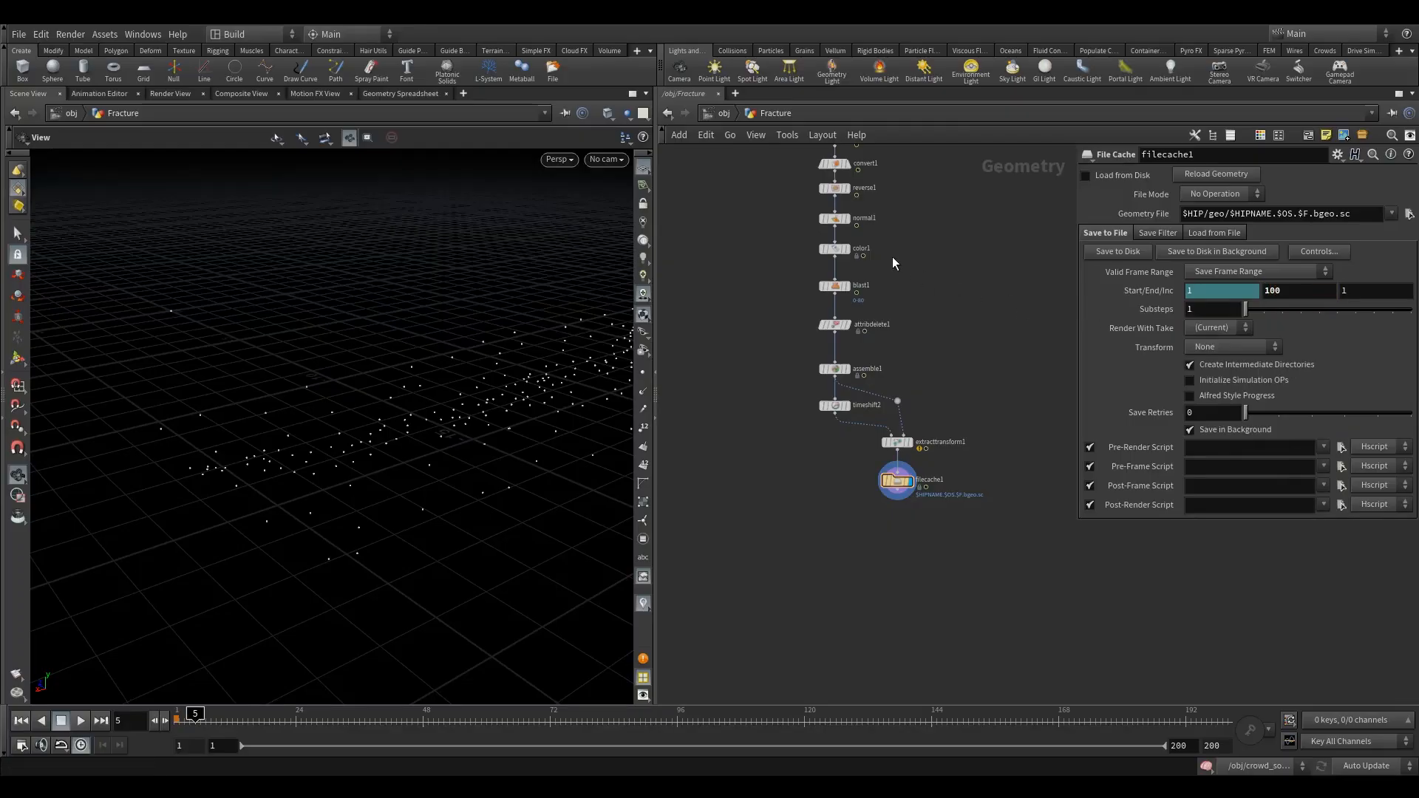
Step: Check the frame range of the source fracture sequence through the File node's geometry file browser
middle_click_drag(923, 196, 920, 418)
left_click(829, 295)
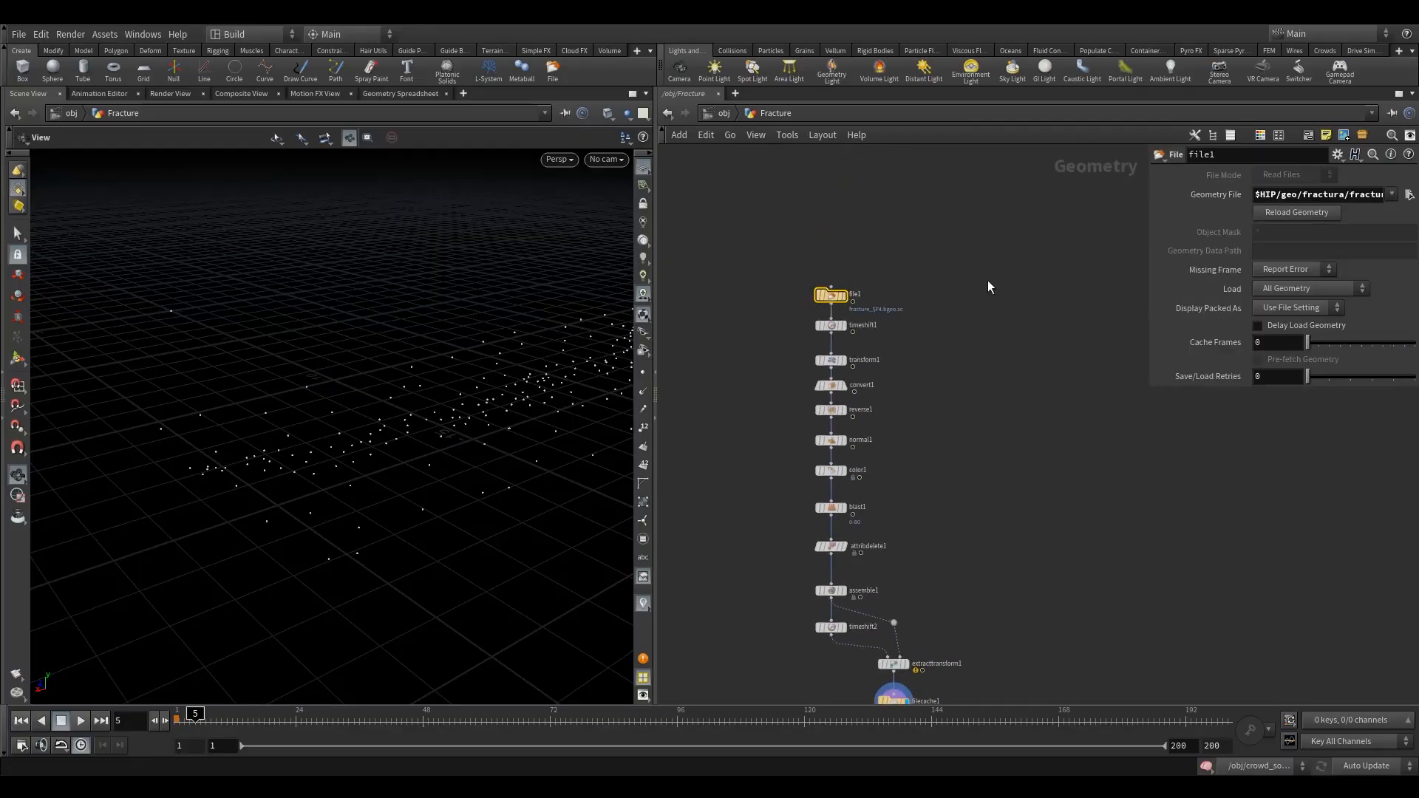
left_click(1408, 194)
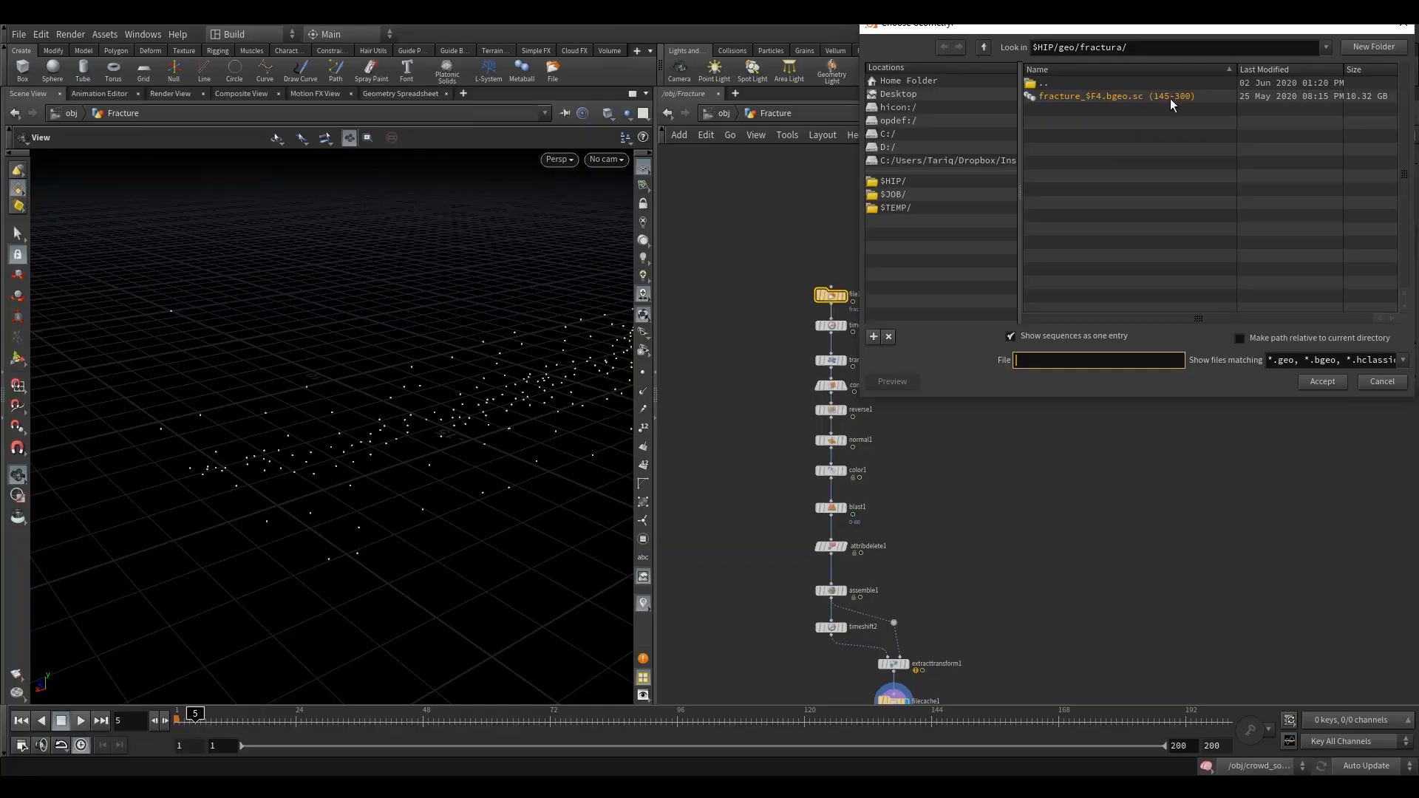
left_click(1409, 27)
Step: Set the end frame of the File Cache node to 155
scroll(1065, 468, "down", 5)
left_click(874, 507)
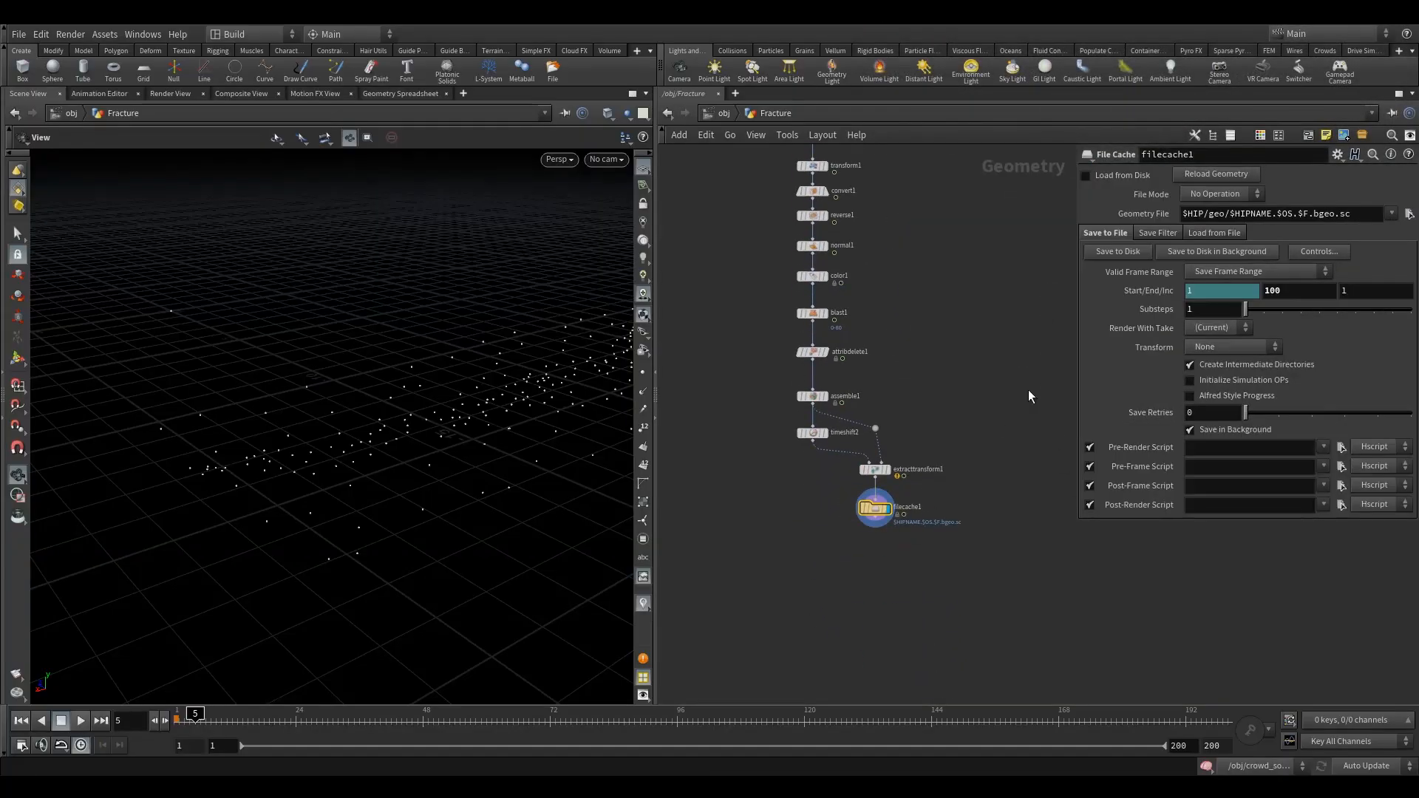
type("155")
Step: Set the File Cache's geometry file to fracturepoints.$F3.bgeo in the $HIP/geo/fracturePoints folder
left_click(1410, 213)
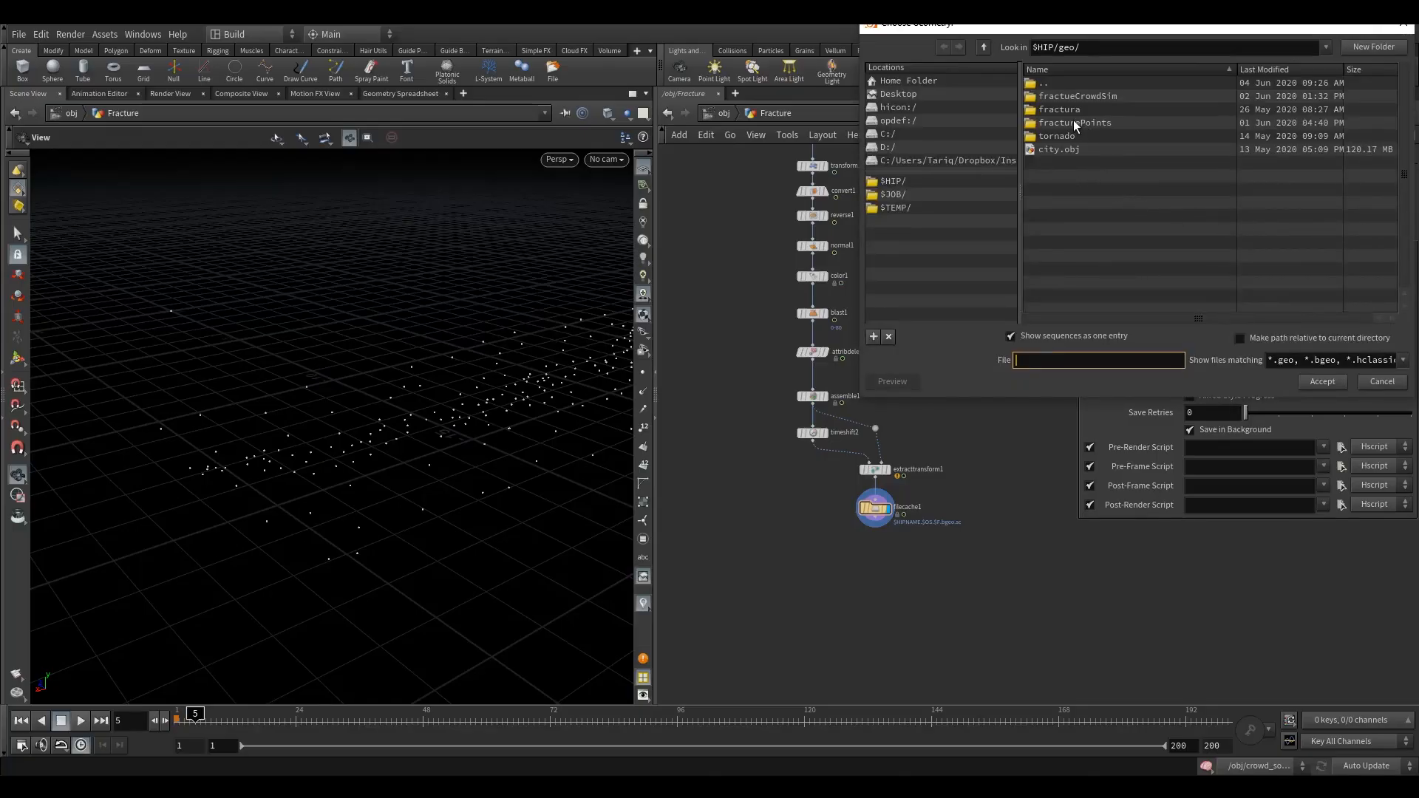
double_click(1074, 121)
left_click(1147, 96)
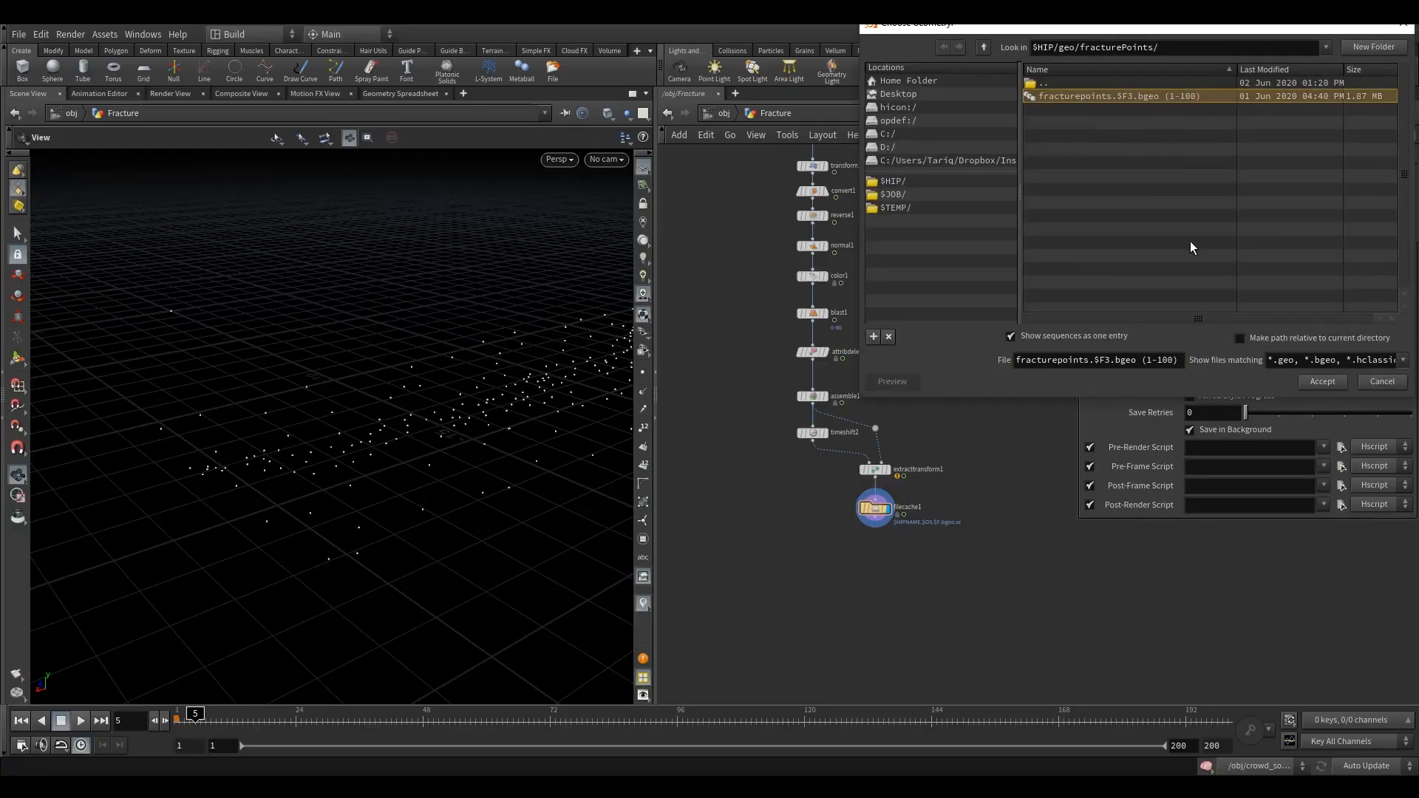
left_click(1323, 386)
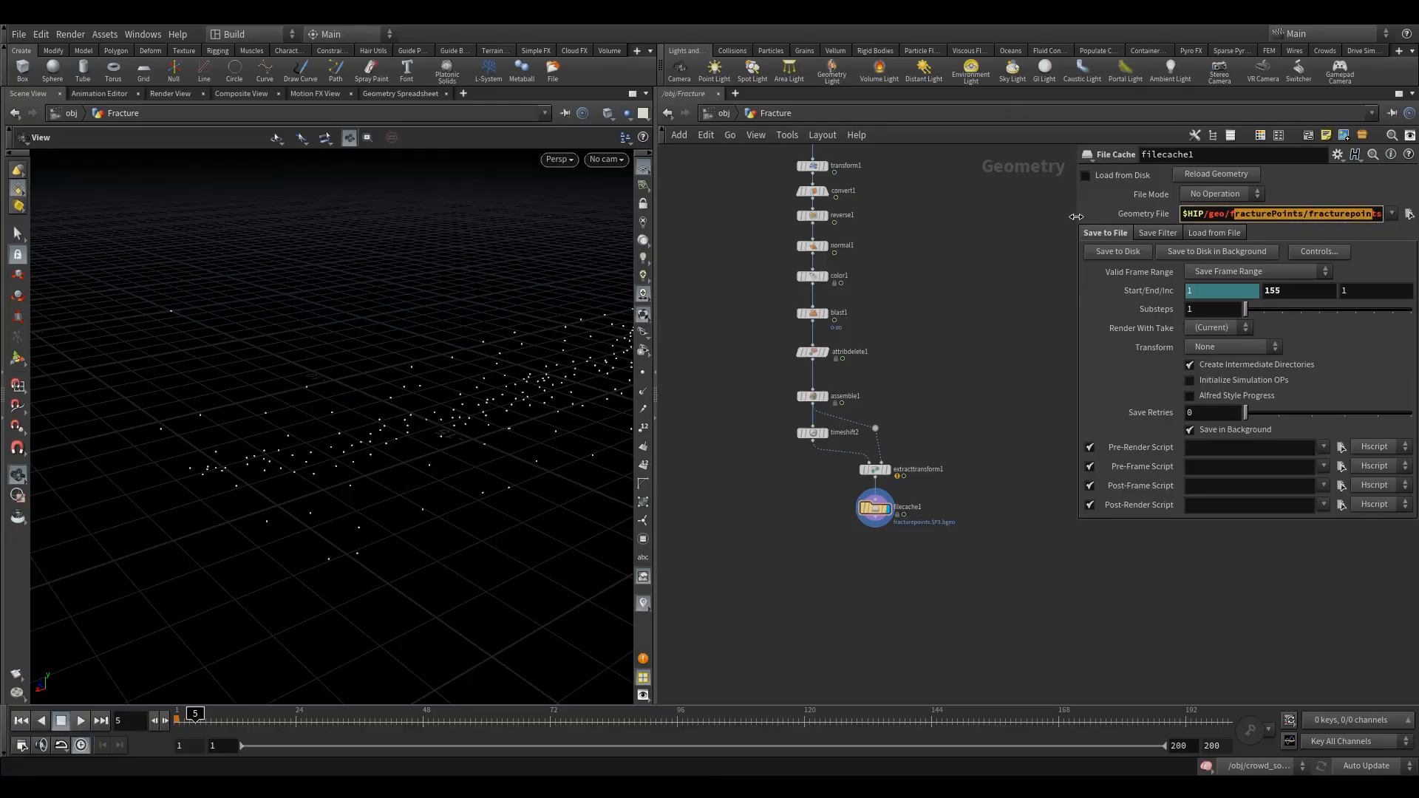
Step: Review the full geometry file path of the File Cache, then enable Load from Disk
left_click_drag(1077, 225, 945, 226)
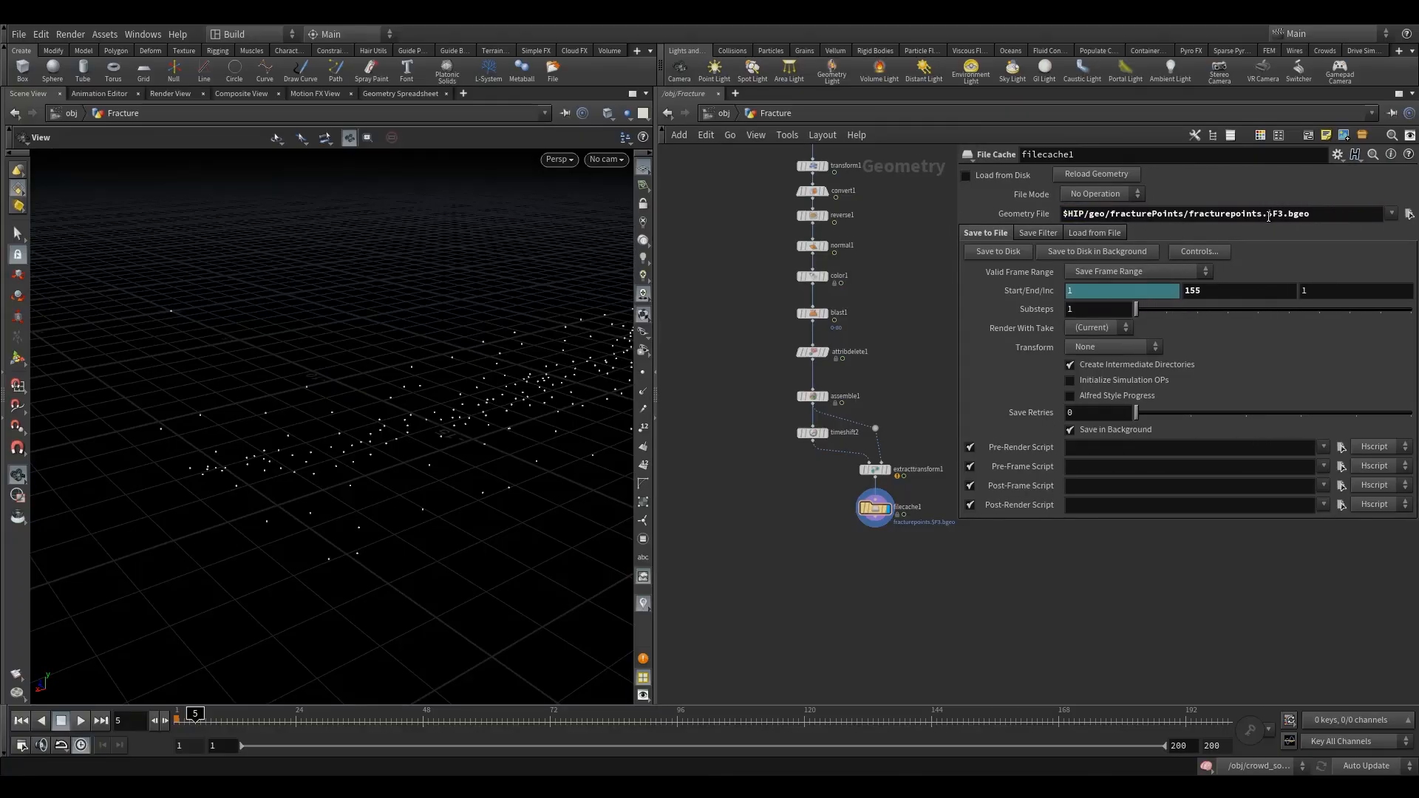
left_click_drag(1268, 216, 1311, 216)
left_click(1311, 217)
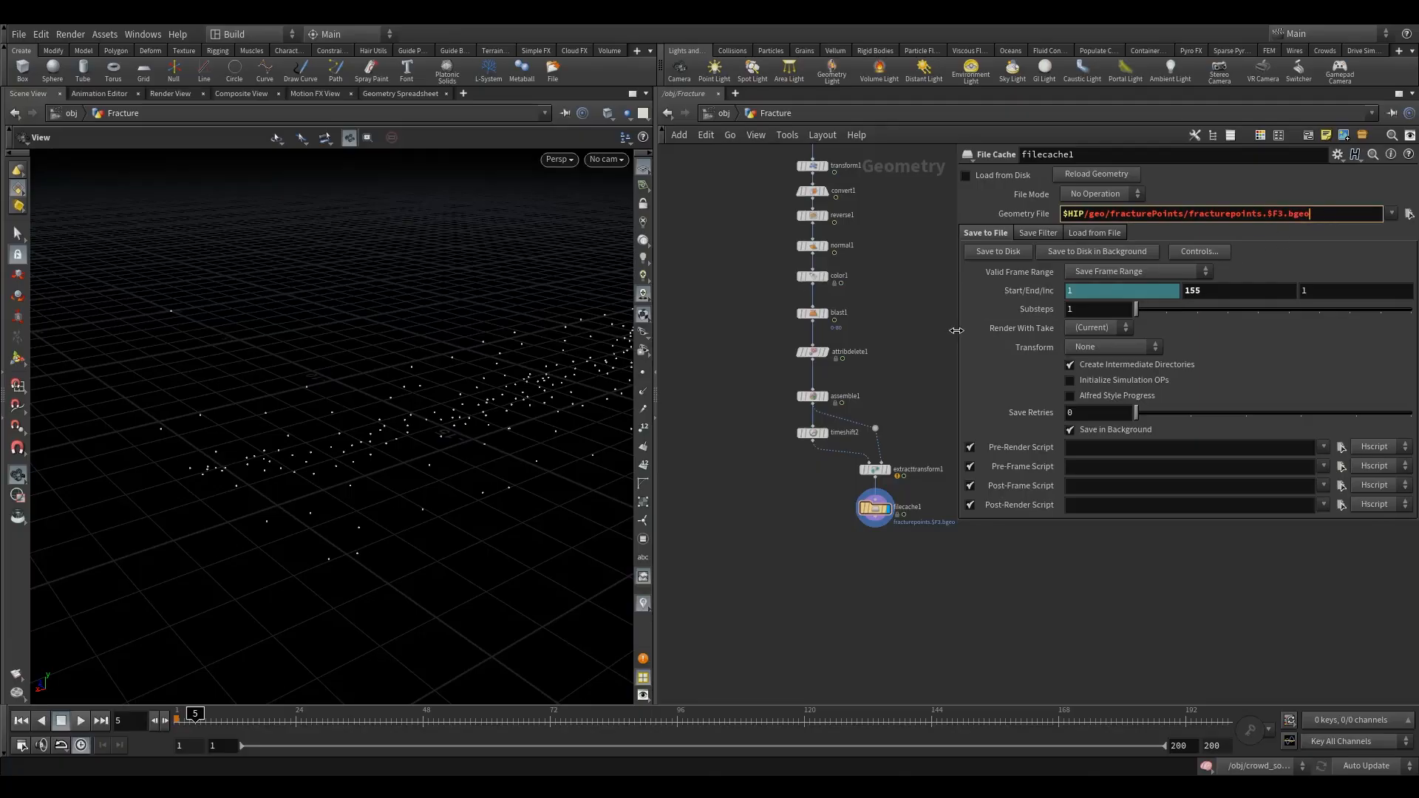
left_click_drag(956, 330, 1097, 340)
left_click(1104, 176)
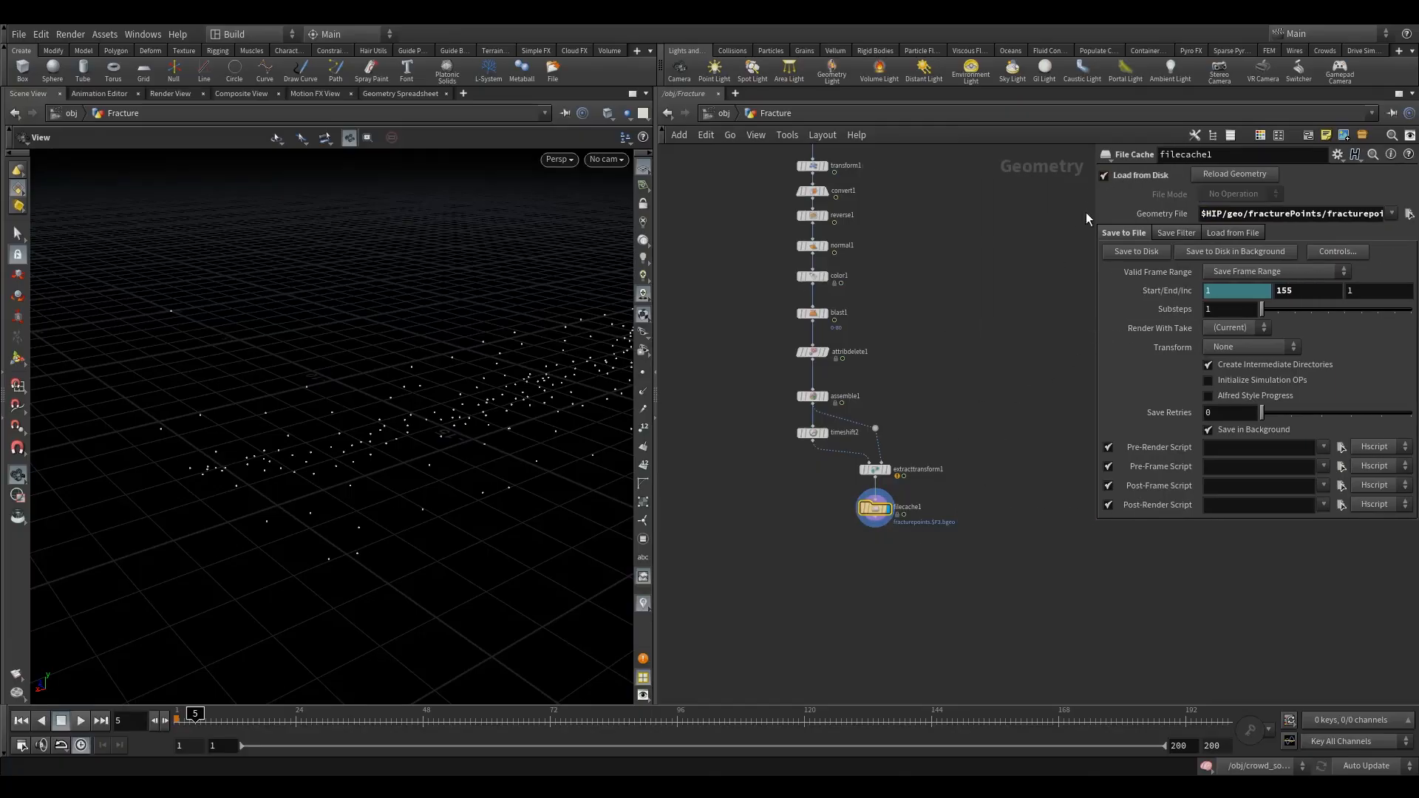
Step: Go to frame 3 and widen the scene view to show more of the cached points
left_click_drag(307, 721, 185, 707)
left_click_drag(500, 384, 466, 475)
middle_click_drag(760, 533, 785, 510)
middle_click_drag(877, 492, 878, 479)
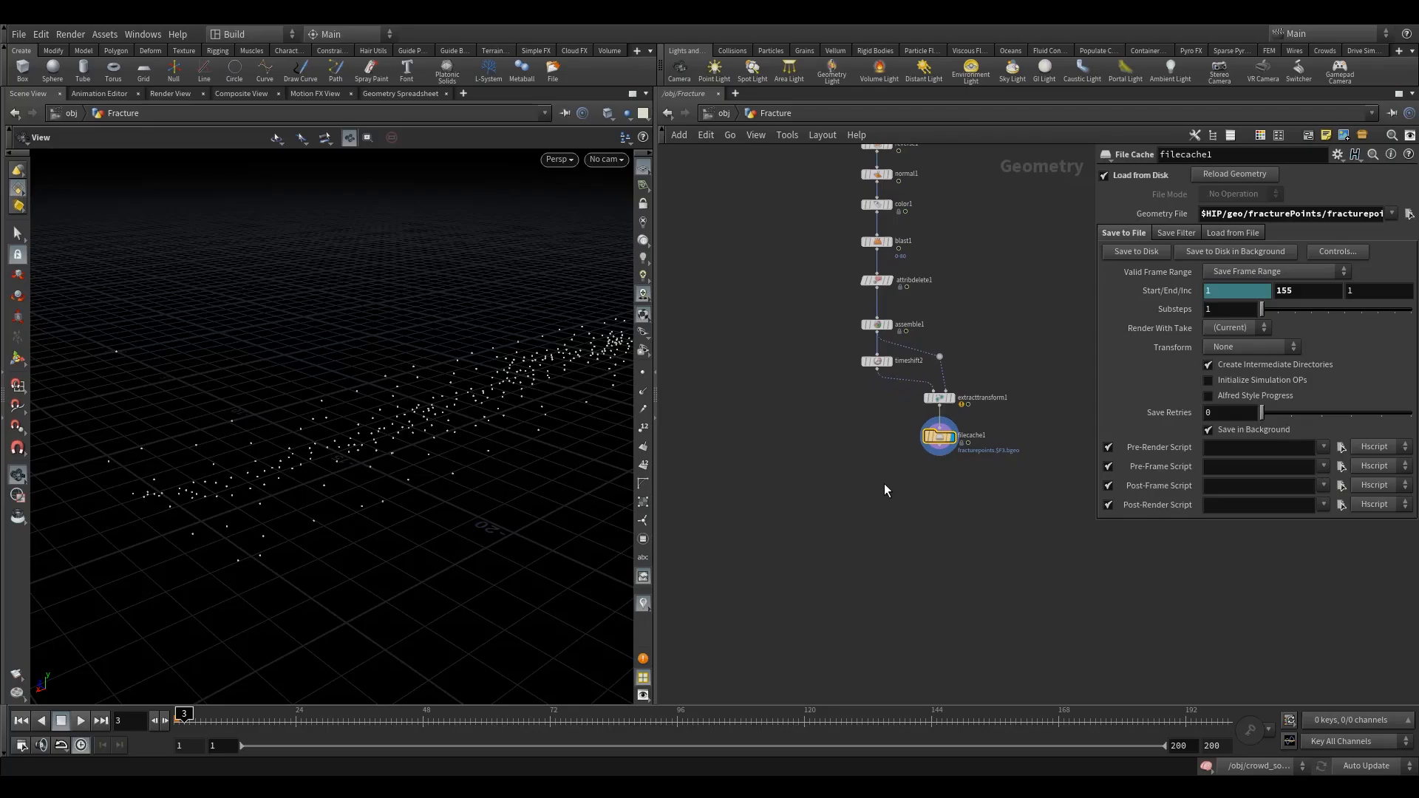
left_click_drag(658, 398, 808, 399)
left_click_drag(580, 453, 419, 444)
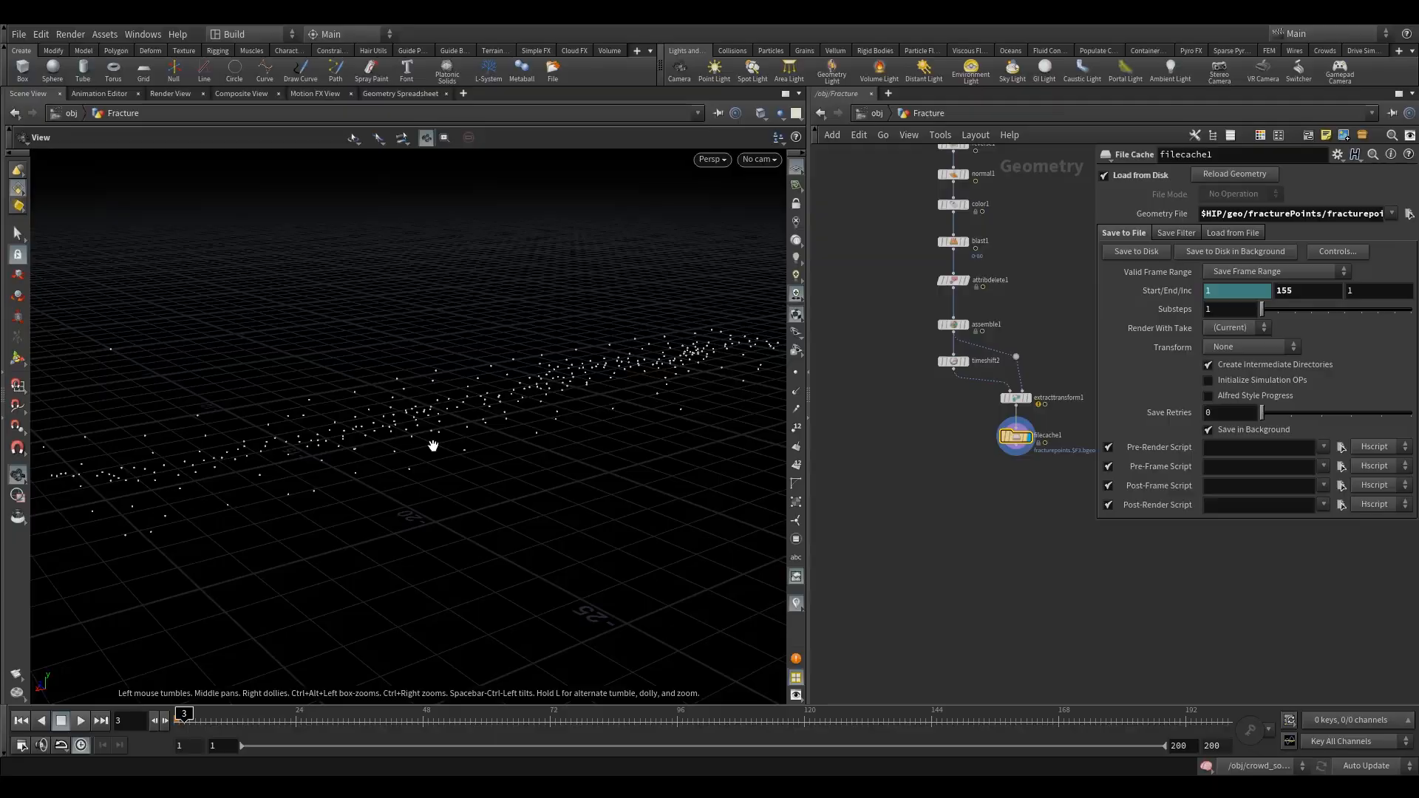
Step: Advance frame by frame to frame 10, examining the movement of the cached points up close
left_click(164, 721)
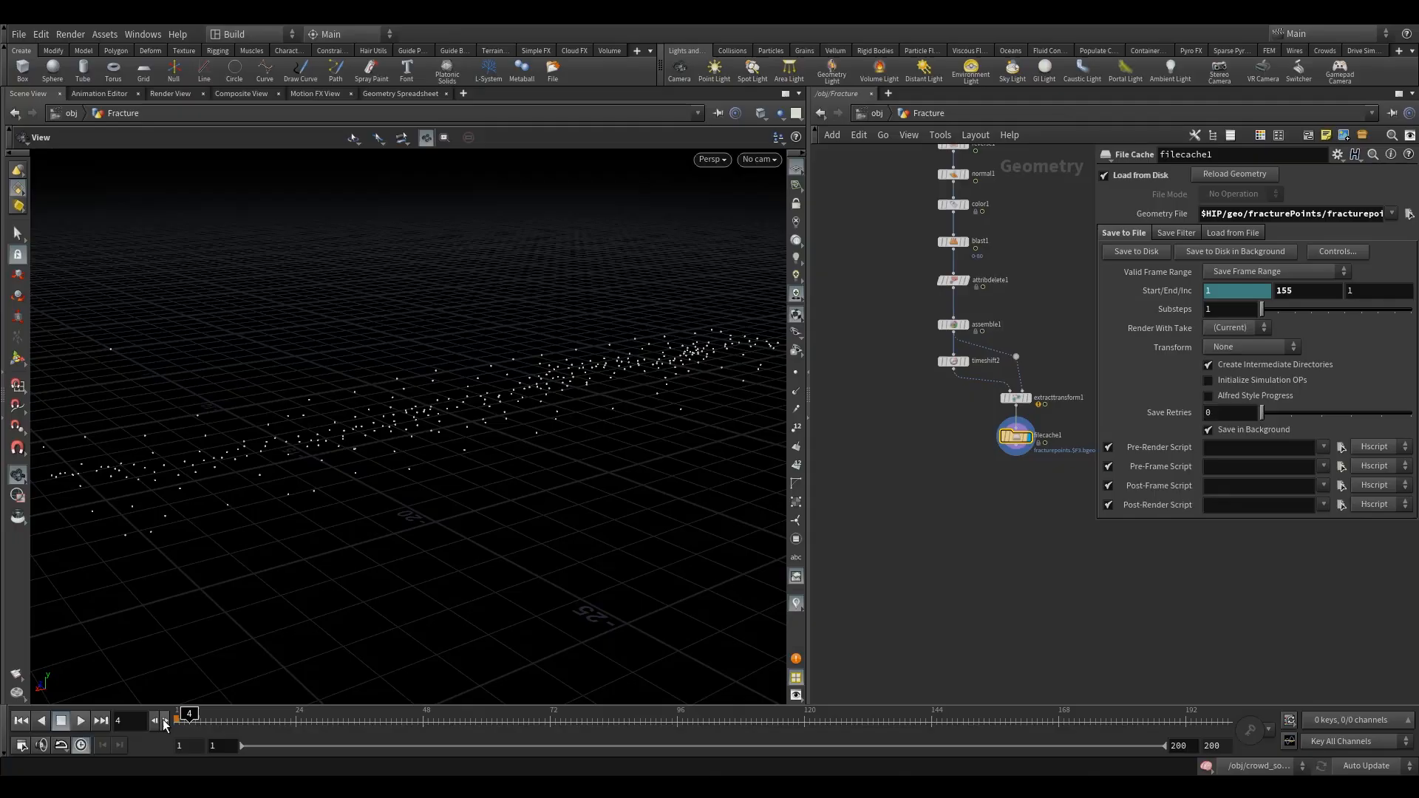
left_click(164, 721)
left_click(164, 721)
left_click(164, 721)
left_click(164, 720)
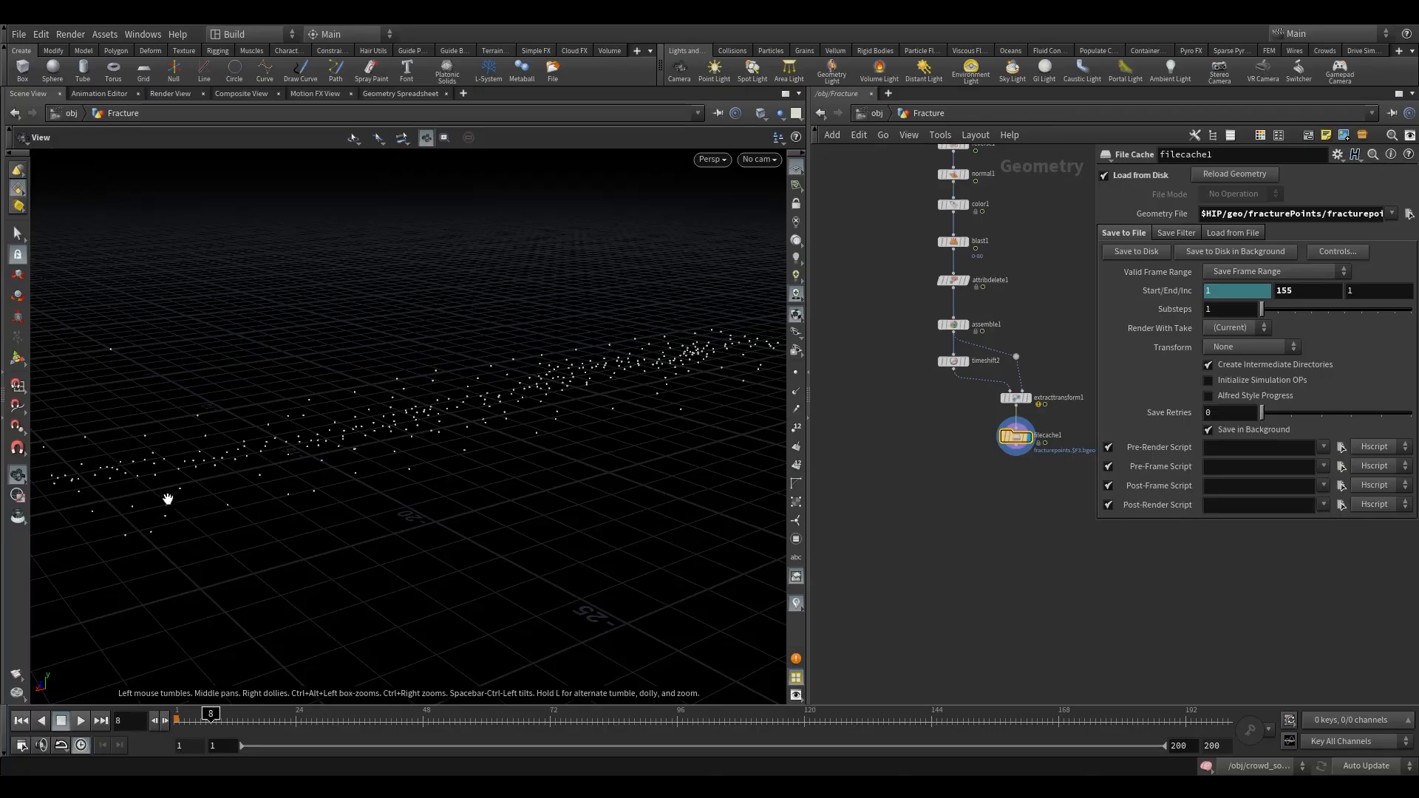
right_click_drag(131, 488, 179, 505)
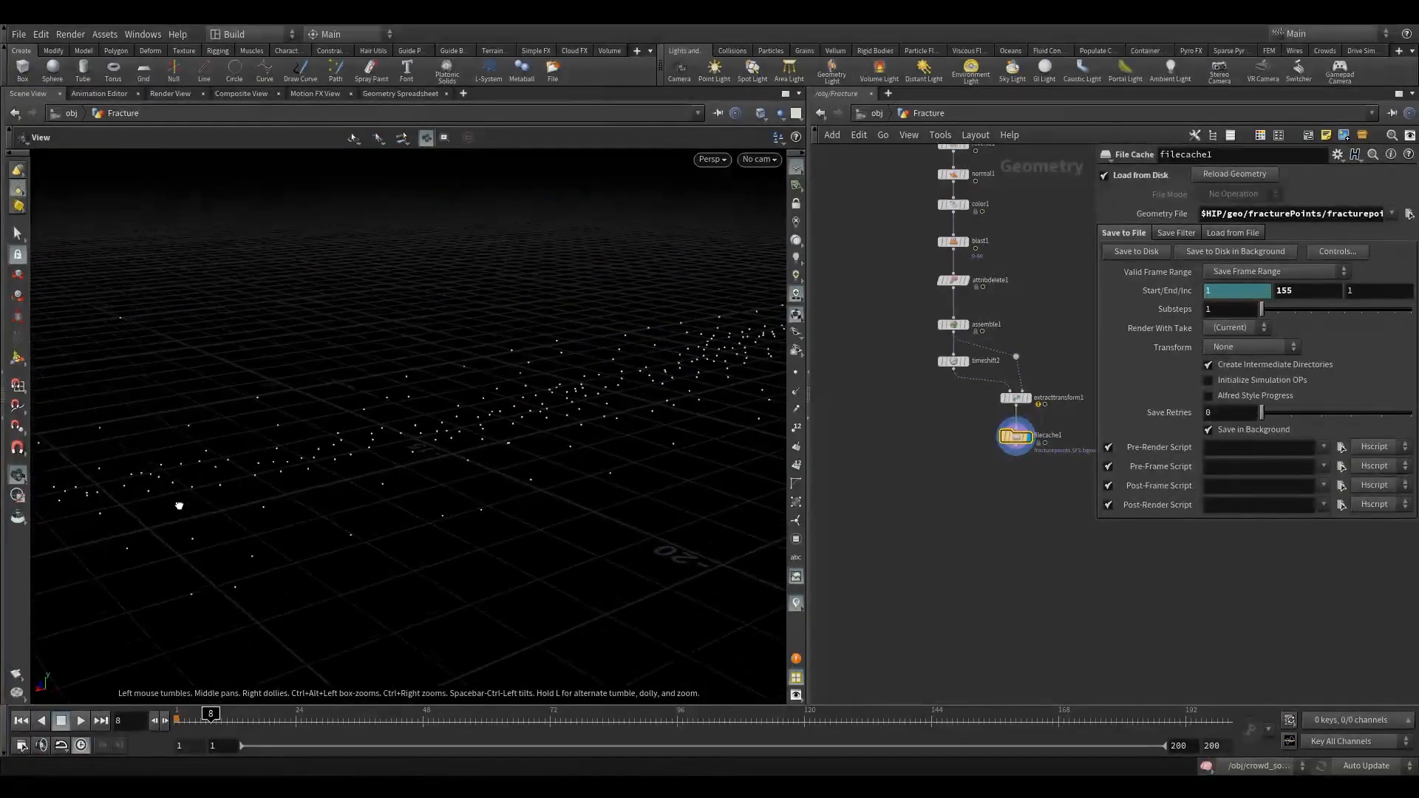
left_click_drag(179, 506, 182, 477)
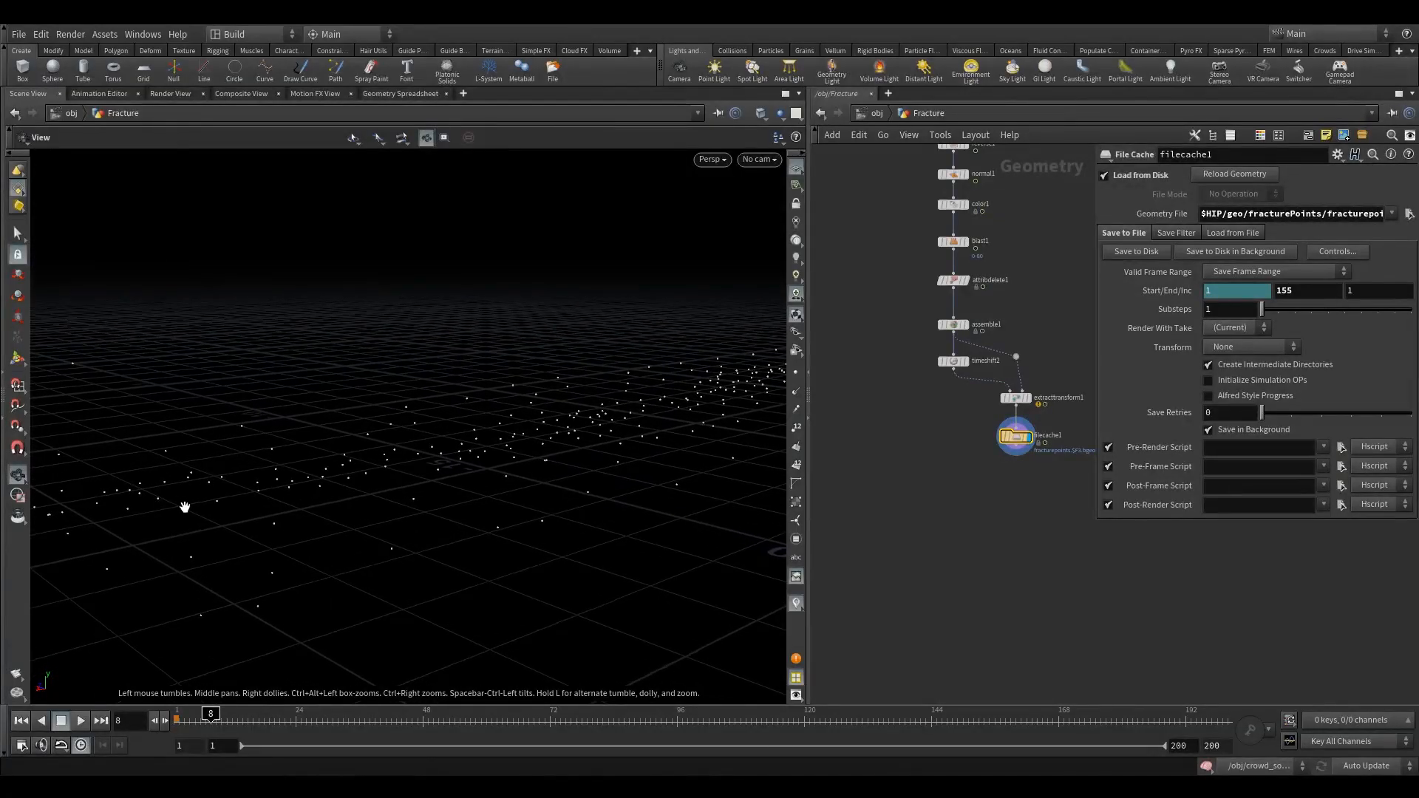
left_click(166, 728)
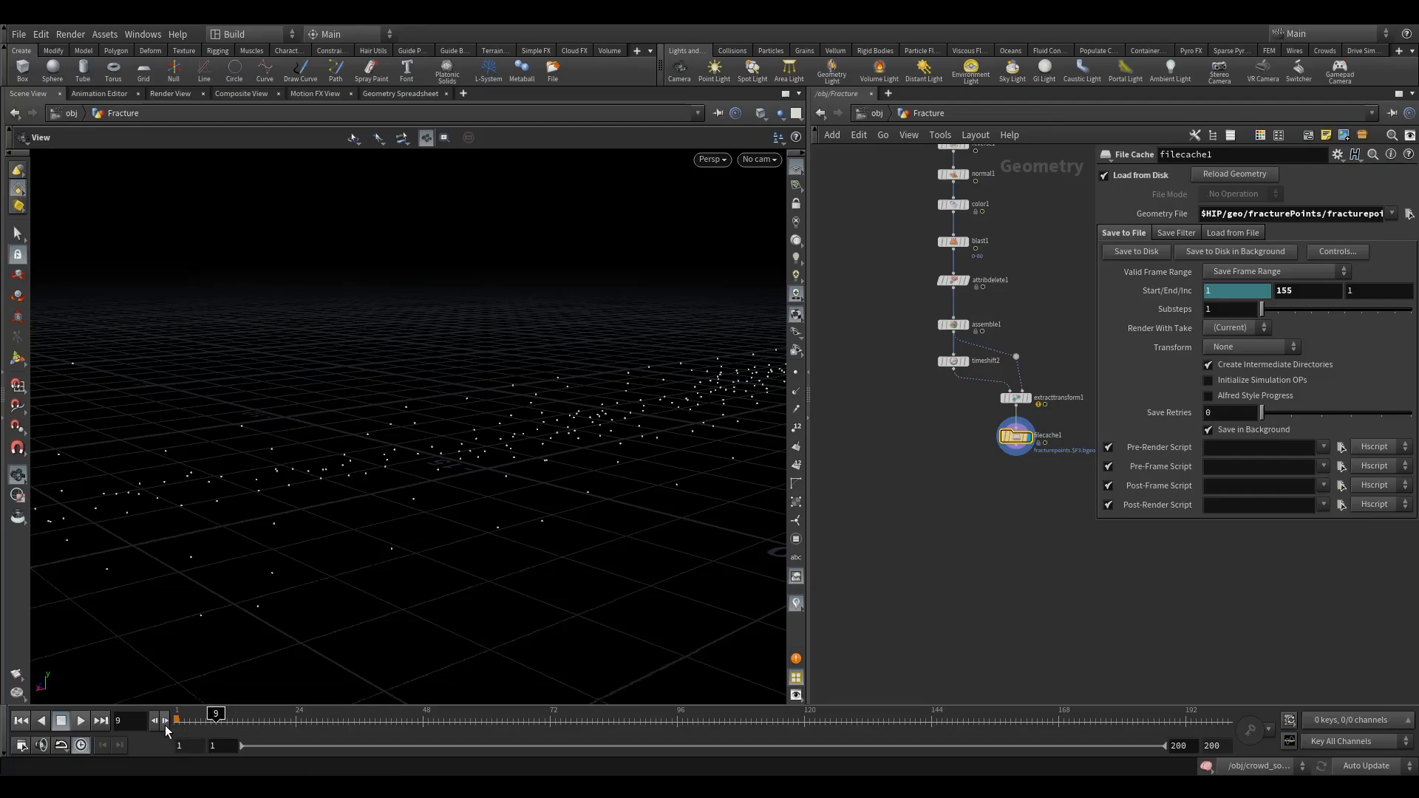
left_click(166, 728)
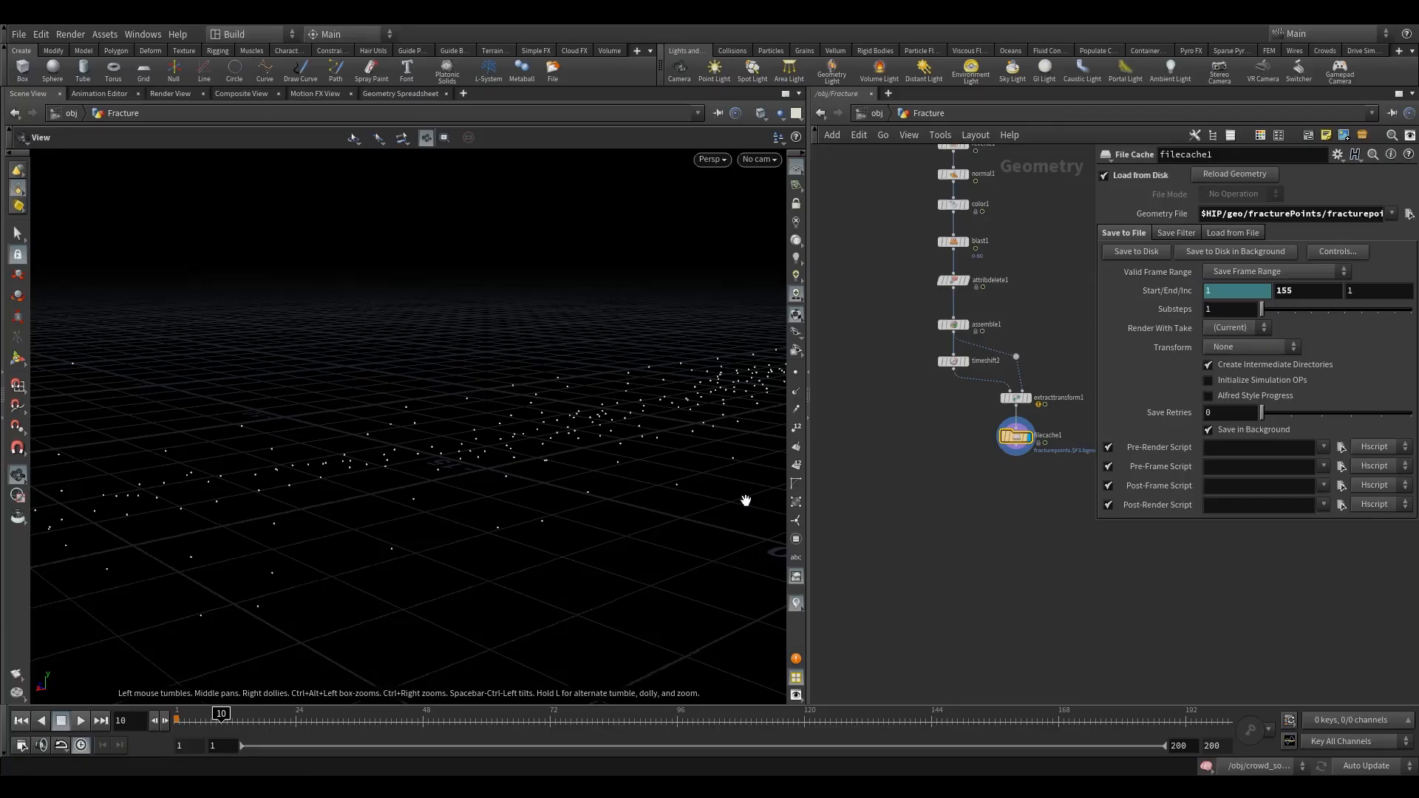
left_click_drag(451, 500, 437, 500)
middle_click_drag(970, 499, 944, 491)
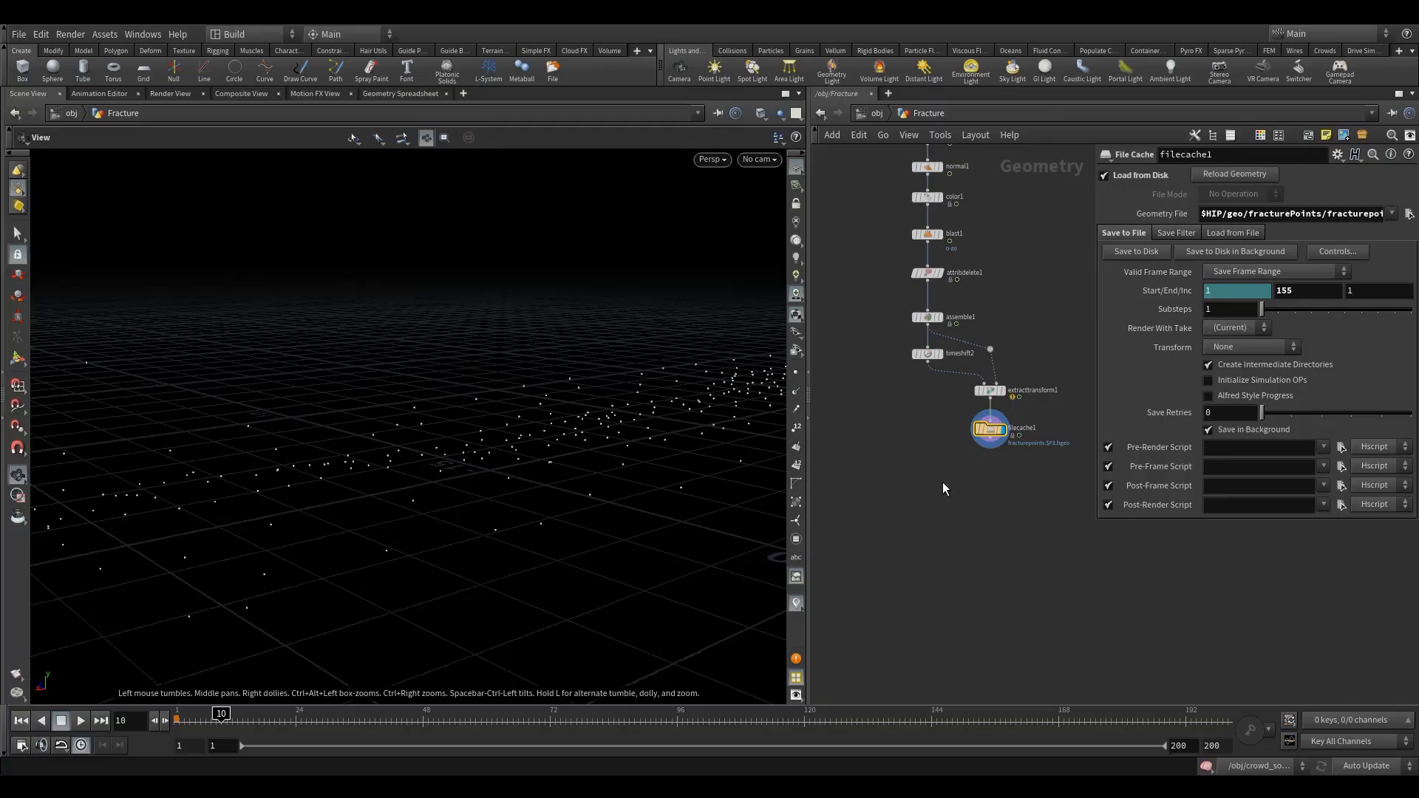
Step: Add a Time Blend after the File Cache, display it, and enable interpolation of the rotation of normals and quaternions
key("Tab")
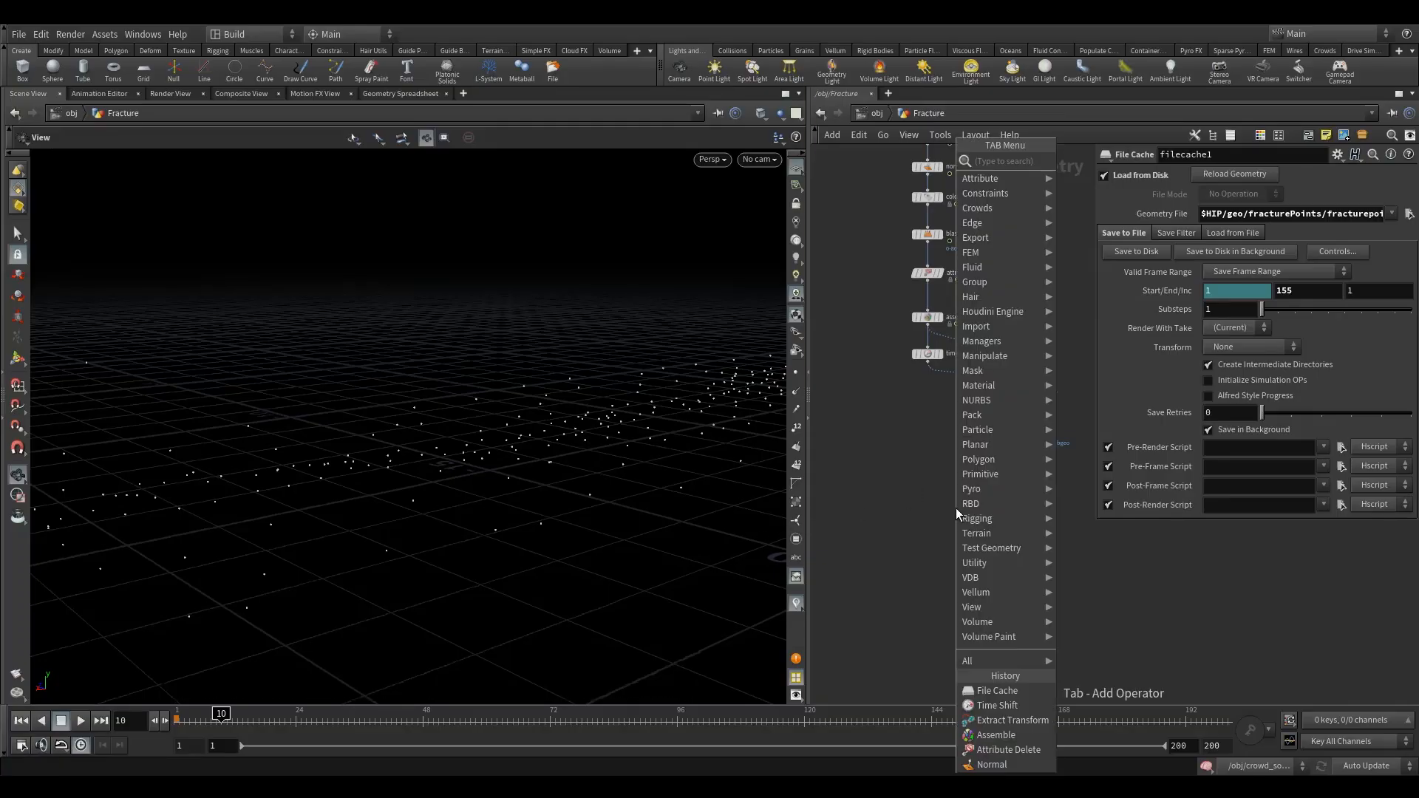
type("time")
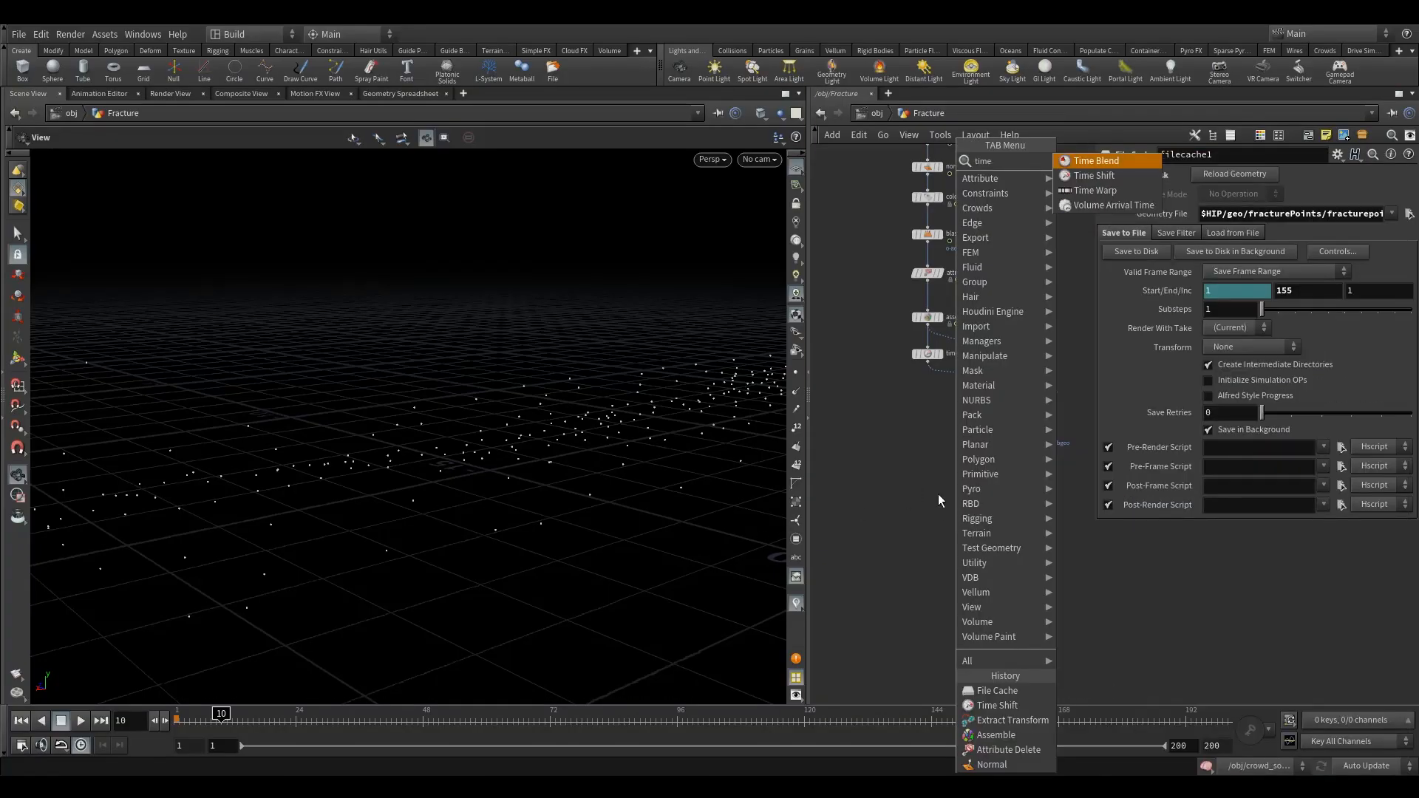
left_click(1115, 177)
left_click(987, 477)
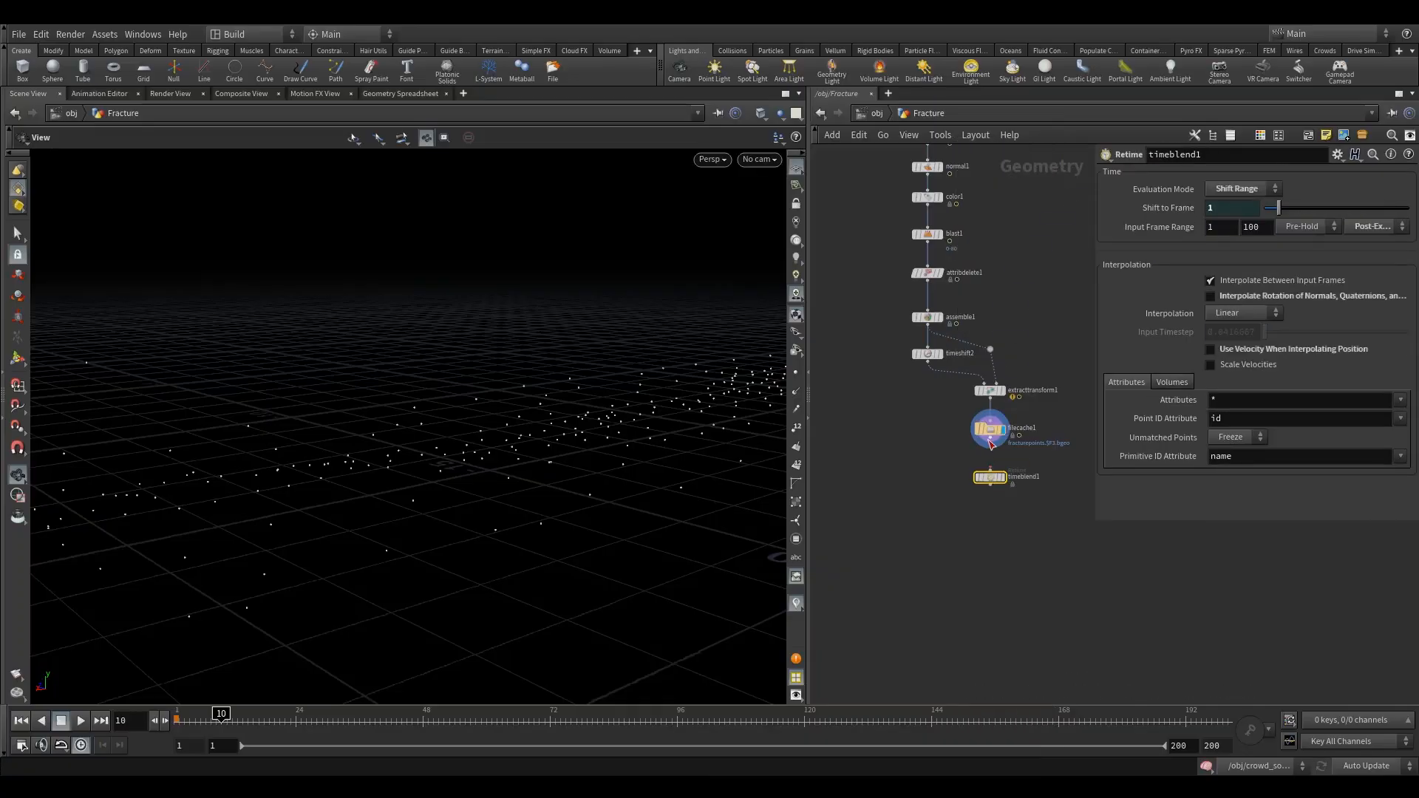
left_click(1008, 462)
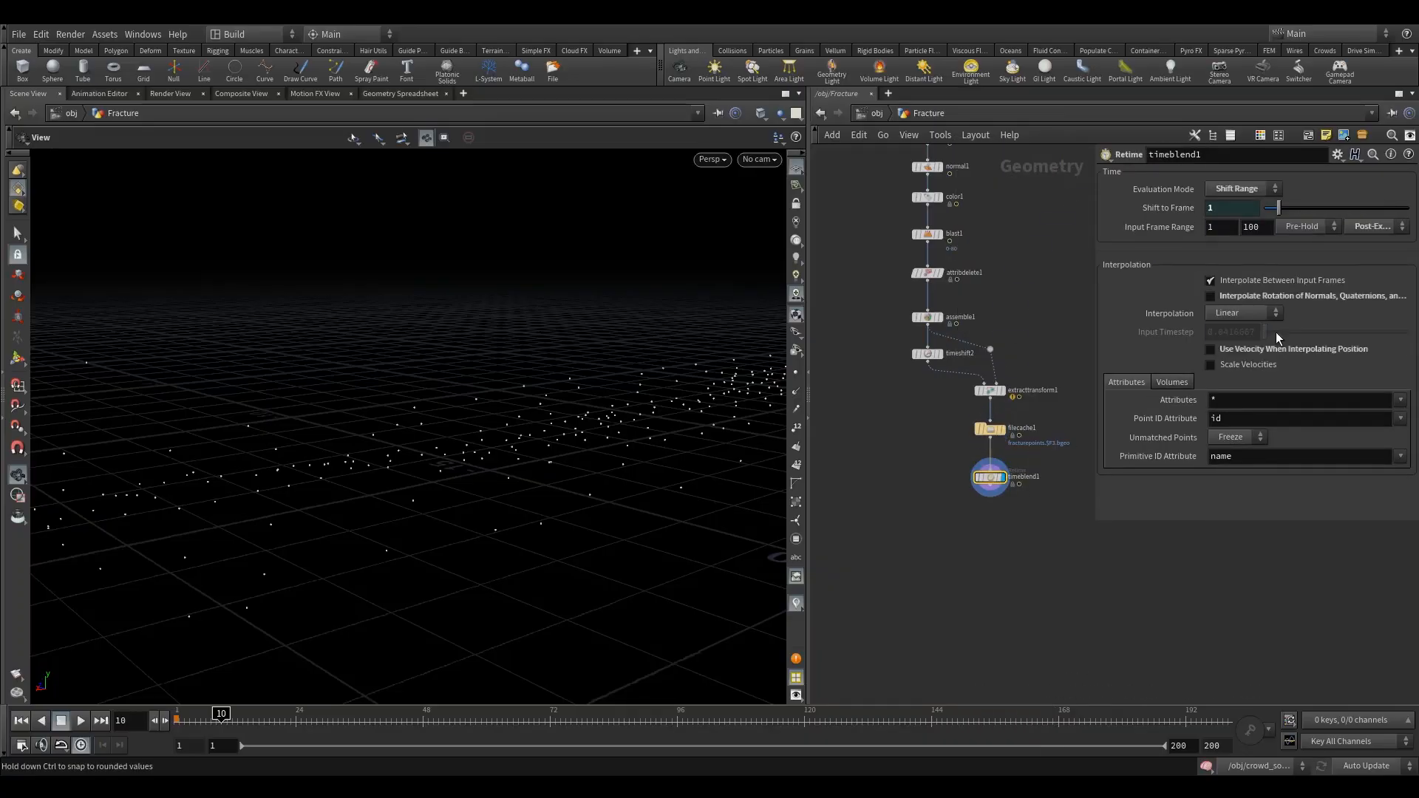
left_click(1210, 296)
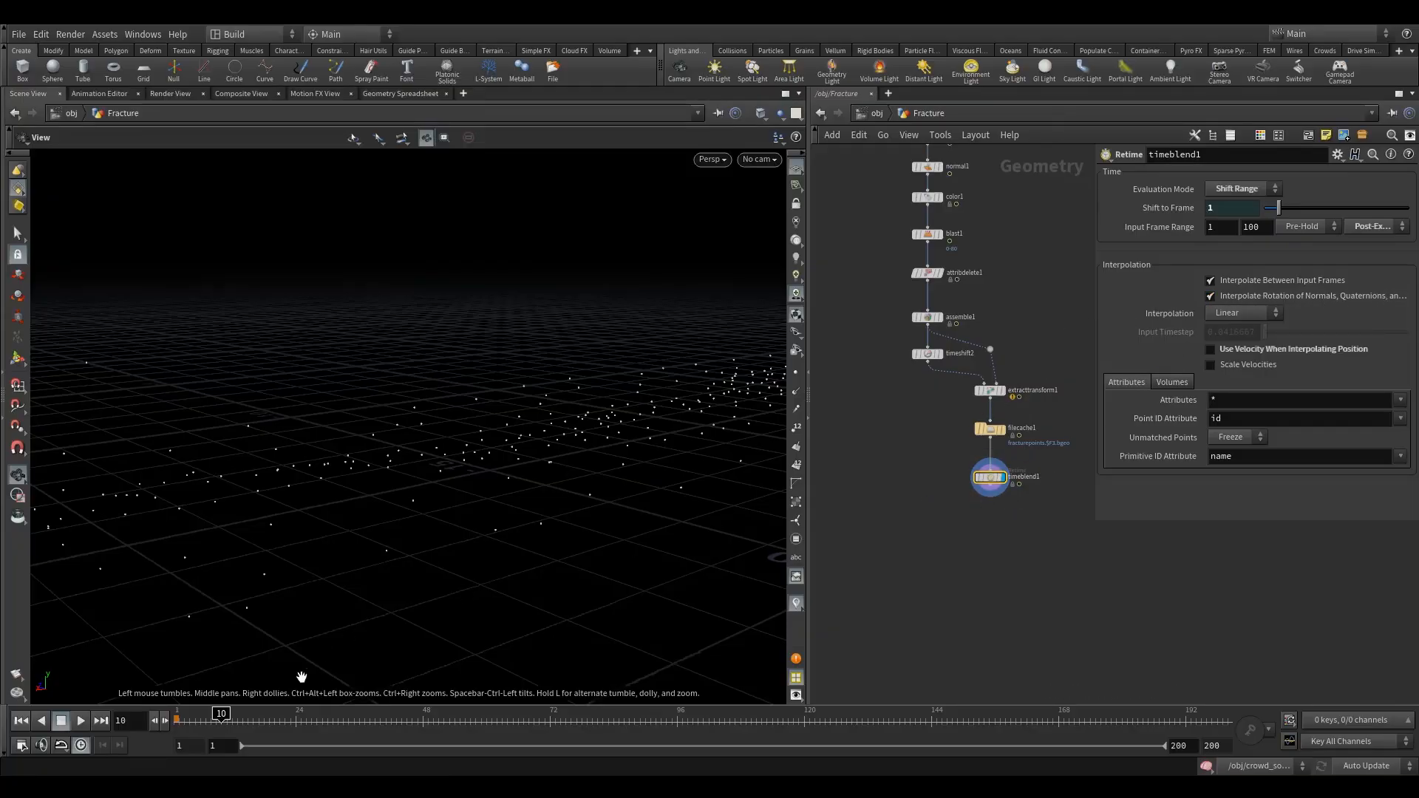
Step: Turn off Integer Frame Values in the global animation options and scrub the timeline to about frame 14.58
left_click(229, 714)
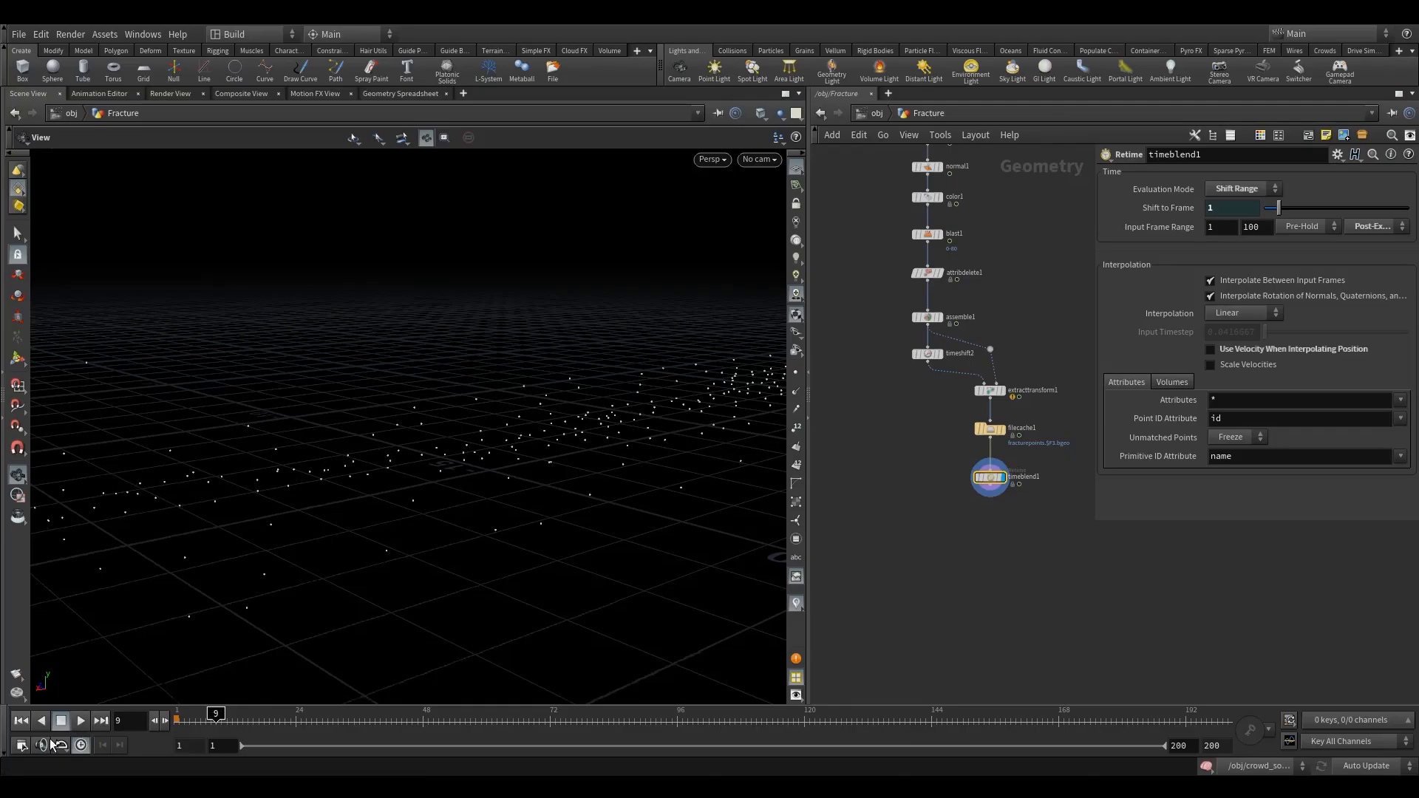
left_click(22, 745)
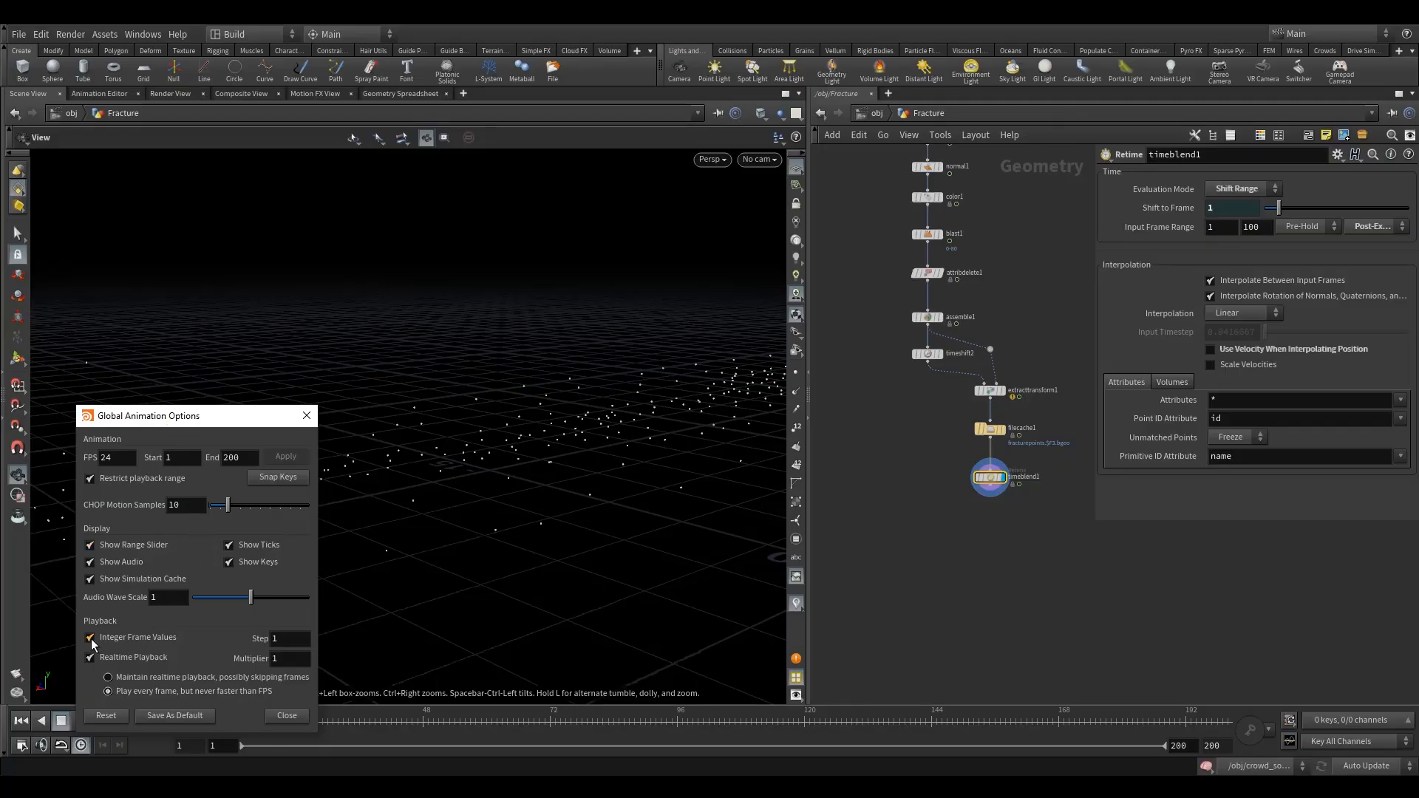
left_click(307, 415)
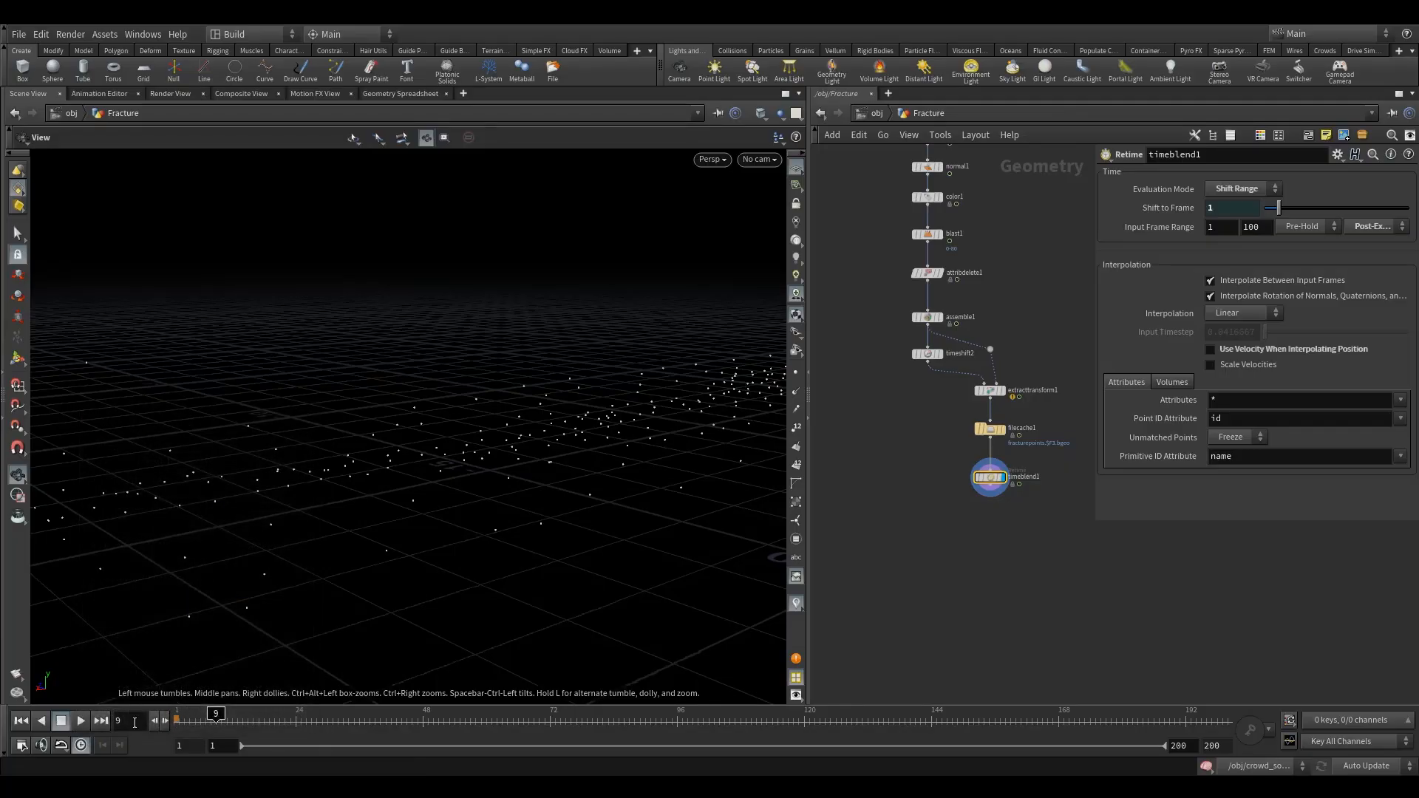
left_click(211, 717)
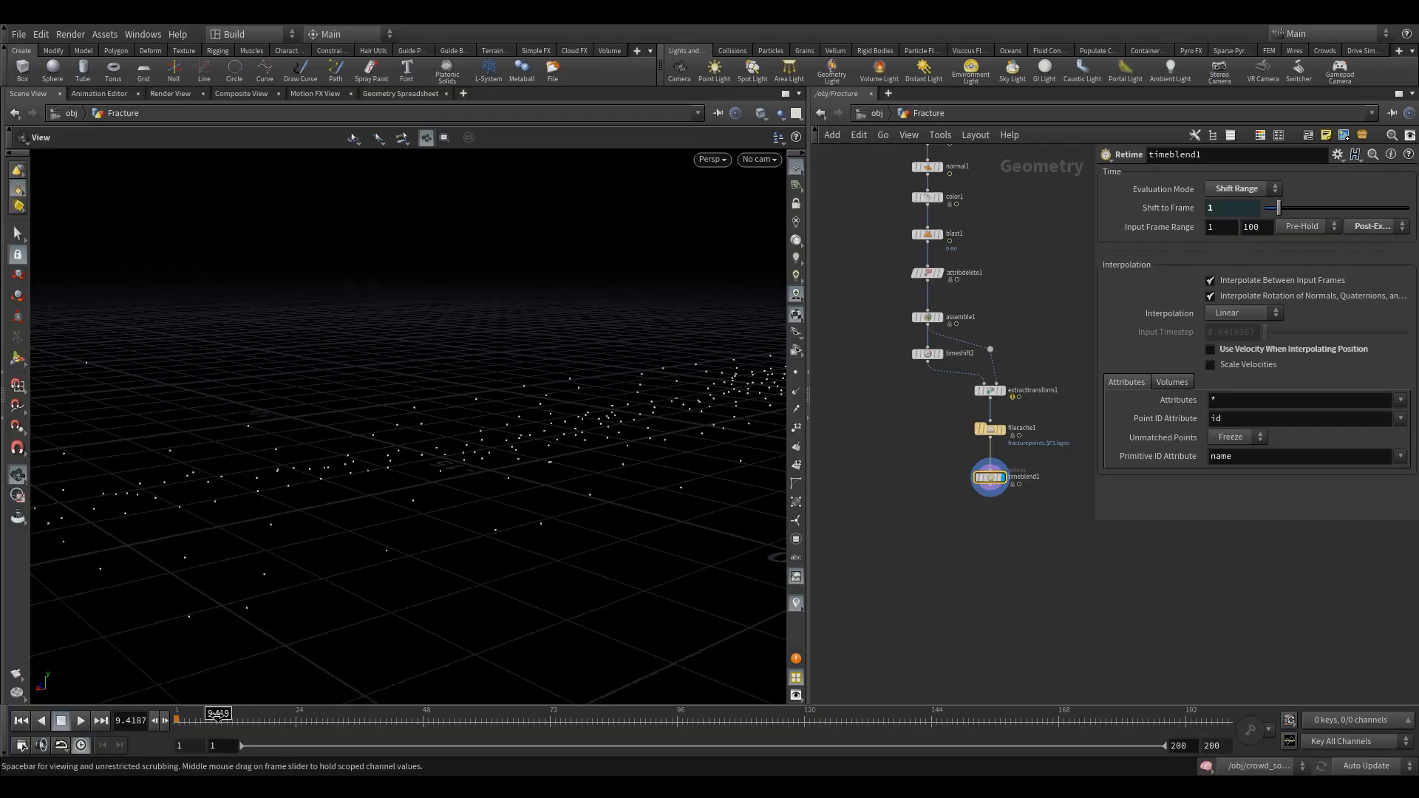
left_click_drag(212, 717, 245, 716)
Step: Add a Time Shift below the Time Blend, display it, and set its Frame to $F*0.5
left_click_drag(902, 492, 956, 551)
key("Tab")
type("ti")
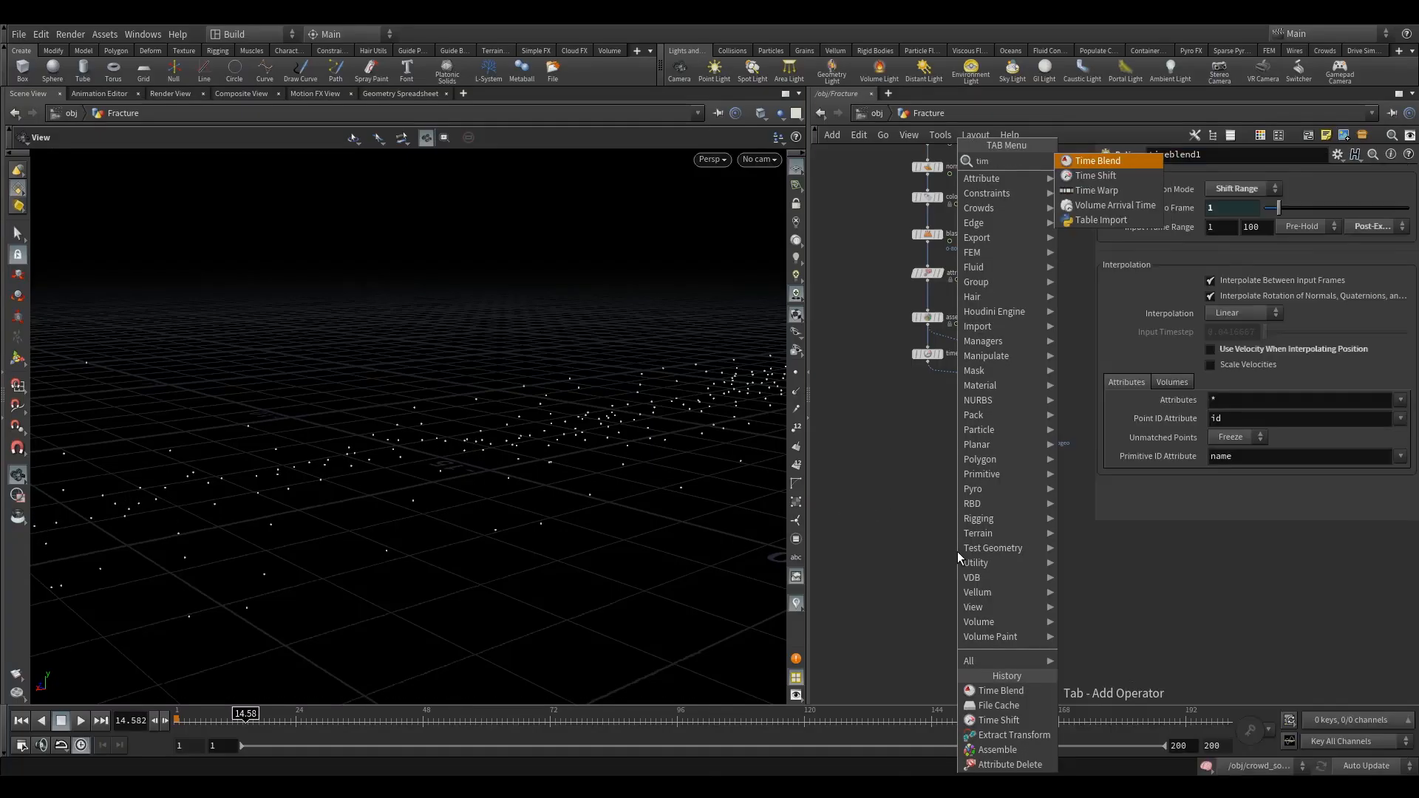
left_click(1096, 175)
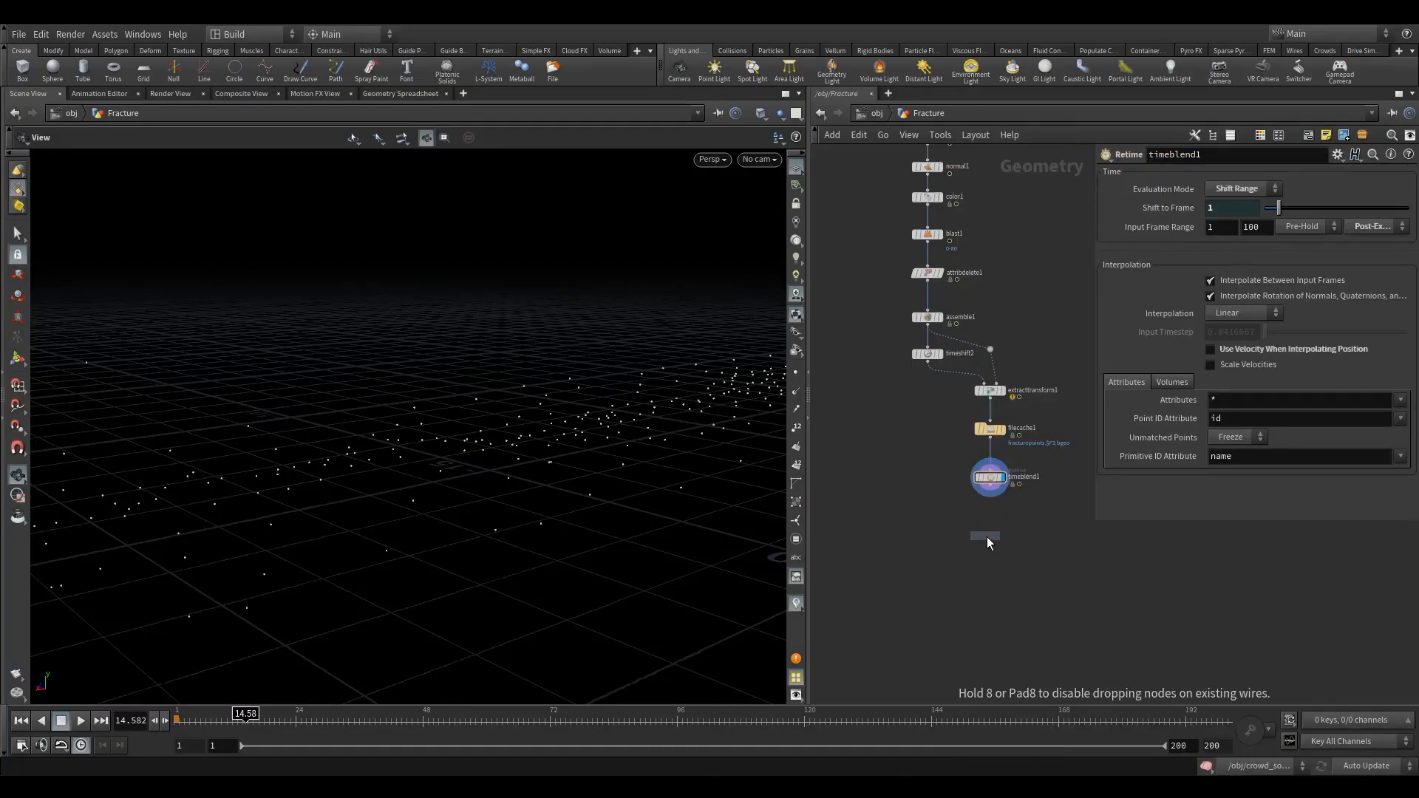
left_click(988, 537)
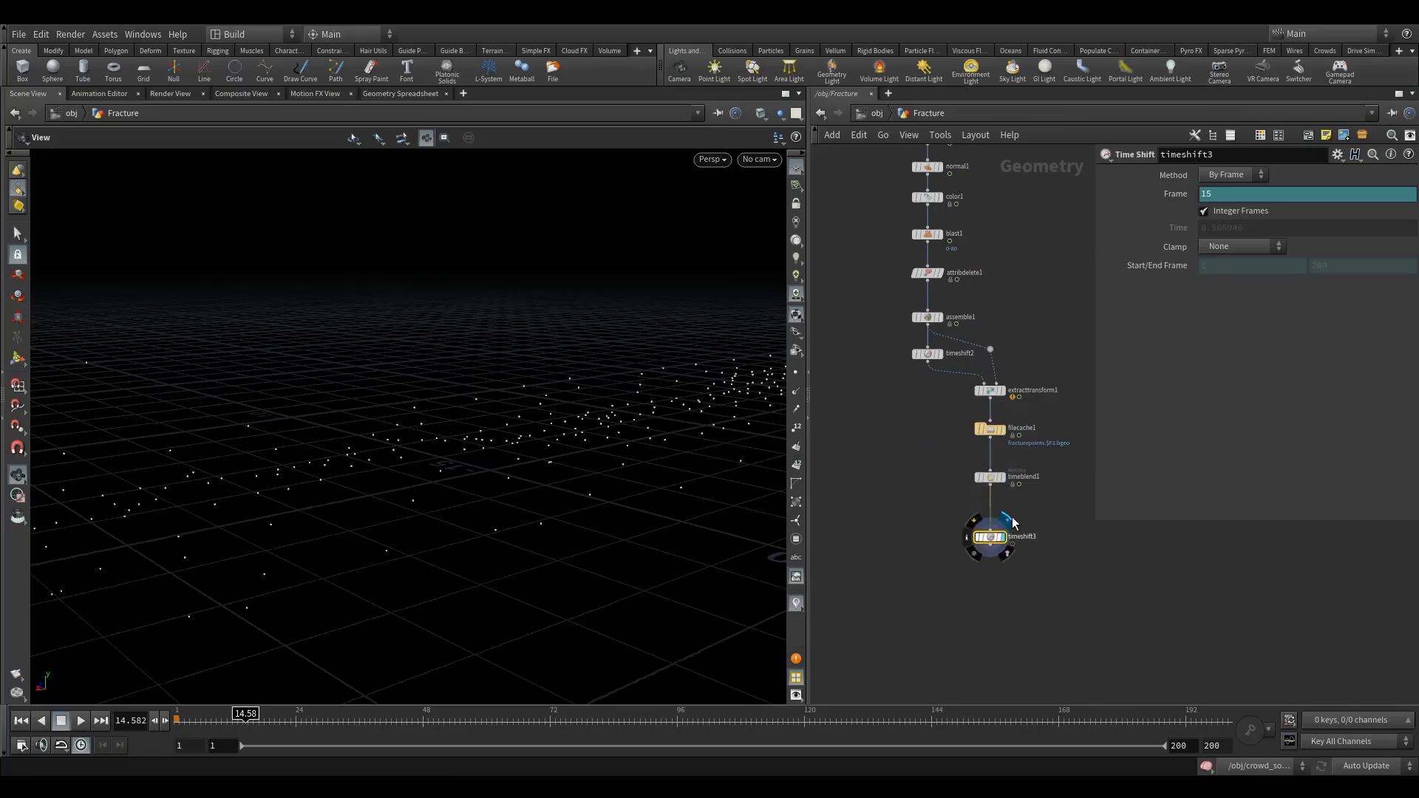
left_click(1338, 194)
type("$F*0.")
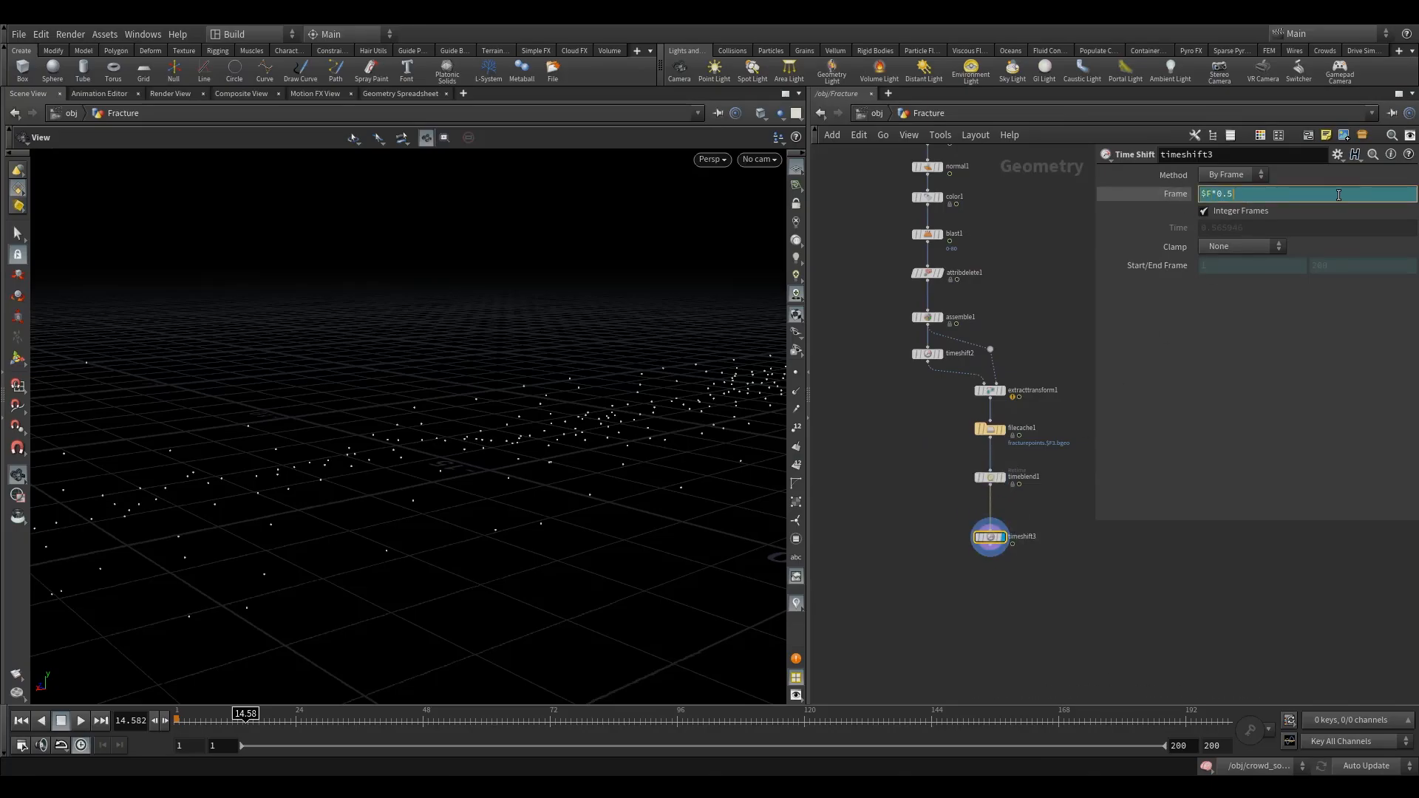
left_click(911, 474)
Step: Play back the retimed points, return to frame 1, and move the new Time Shift closer beneath the Time Blend
left_click_drag(253, 719, 130, 721)
left_click(82, 720)
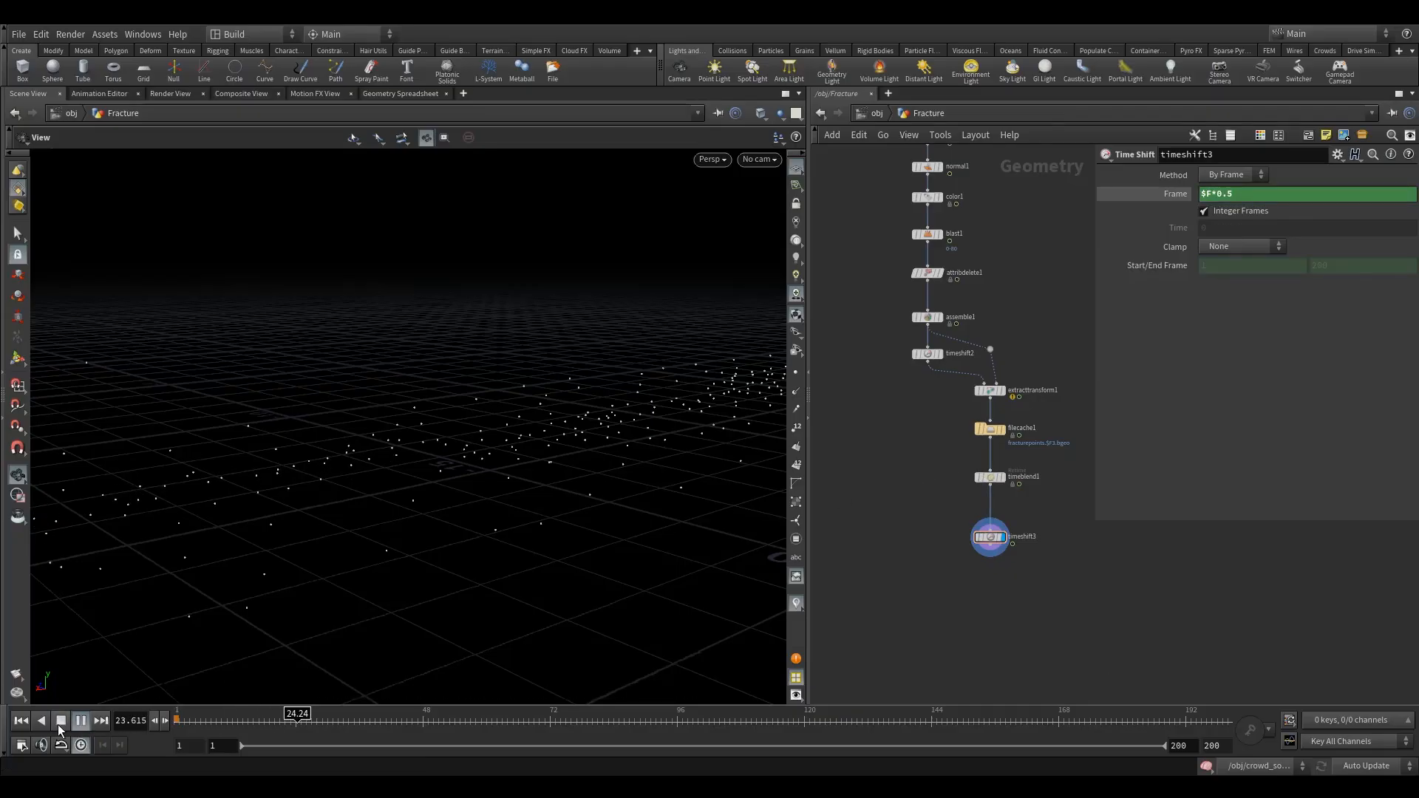
left_click(60, 720)
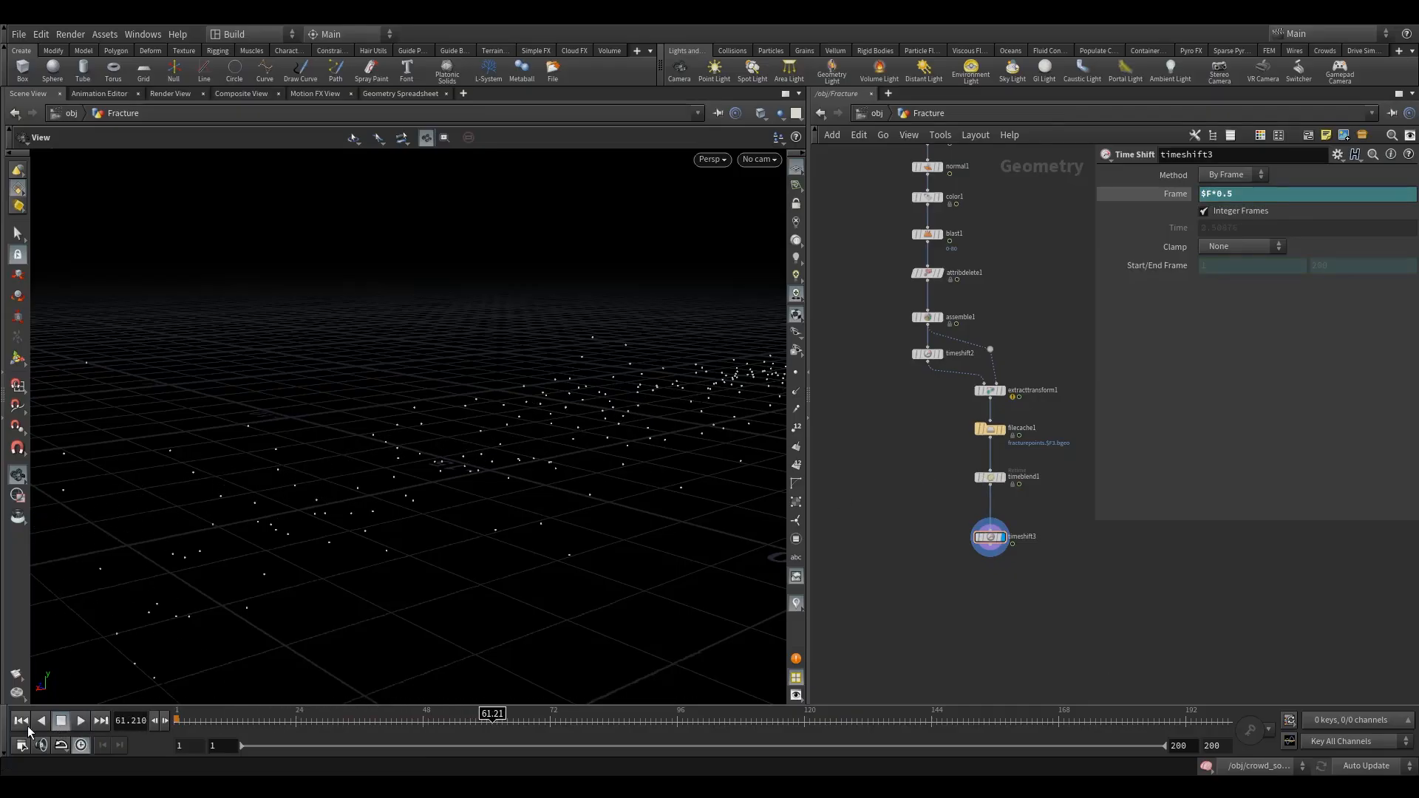
left_click(21, 720)
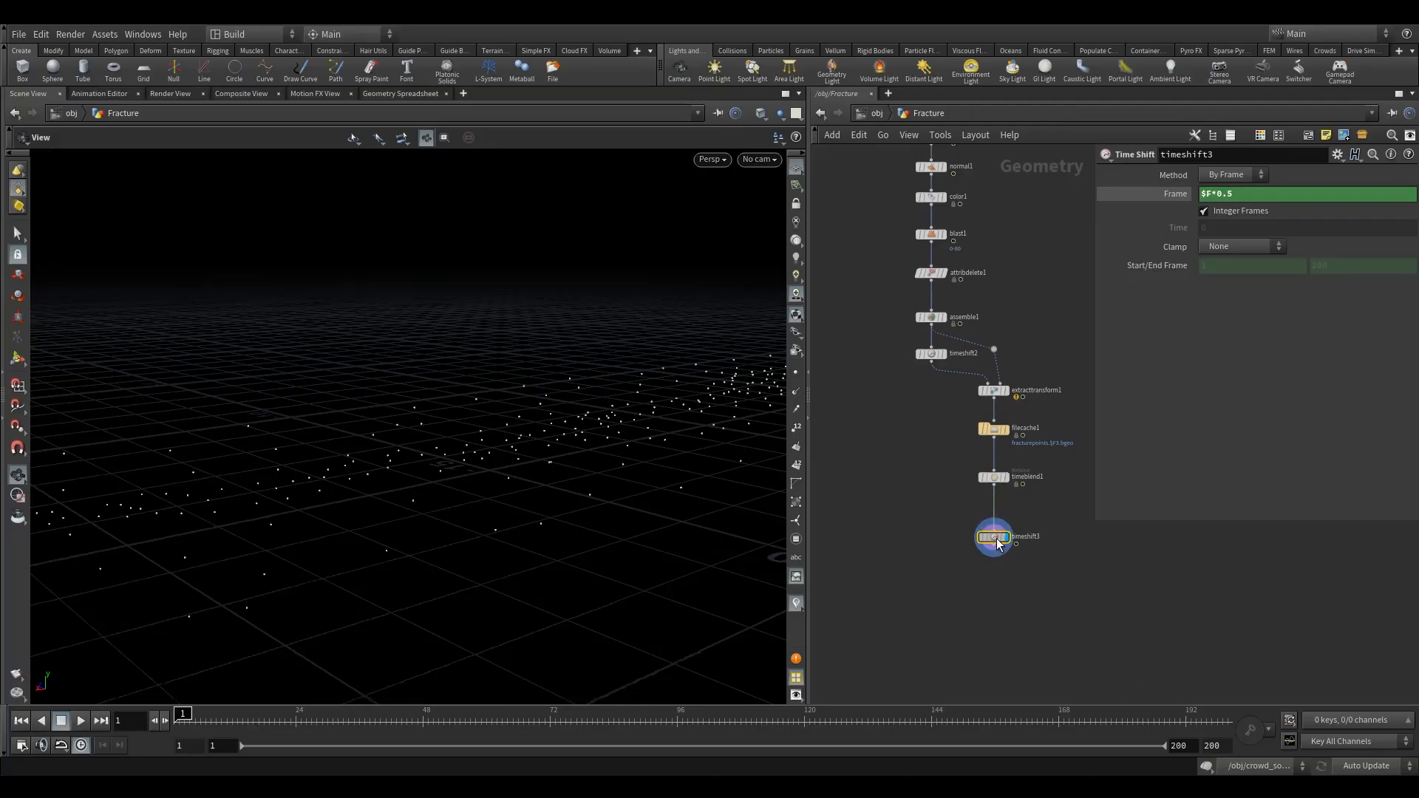
left_click_drag(991, 538, 992, 512)
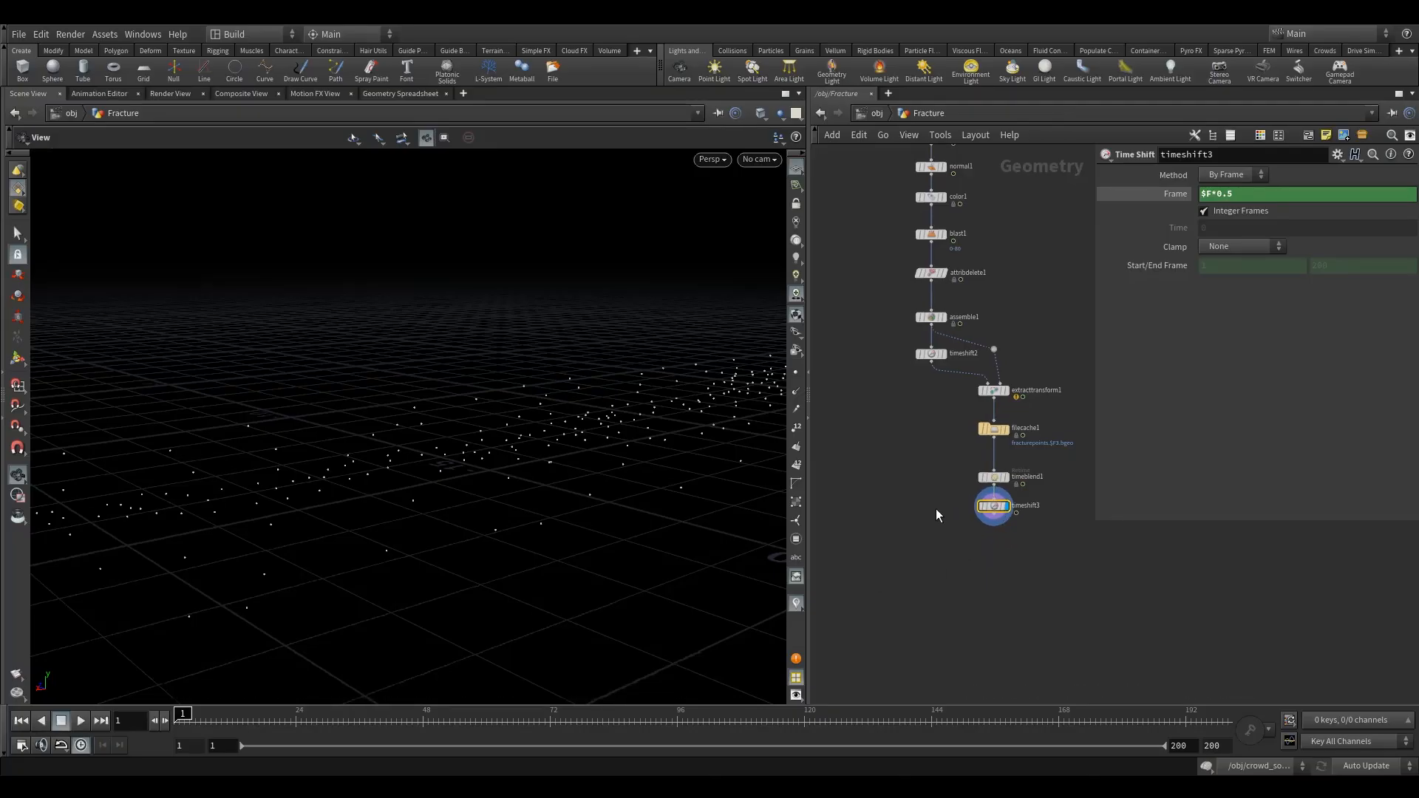
middle_click_drag(936, 508, 950, 534)
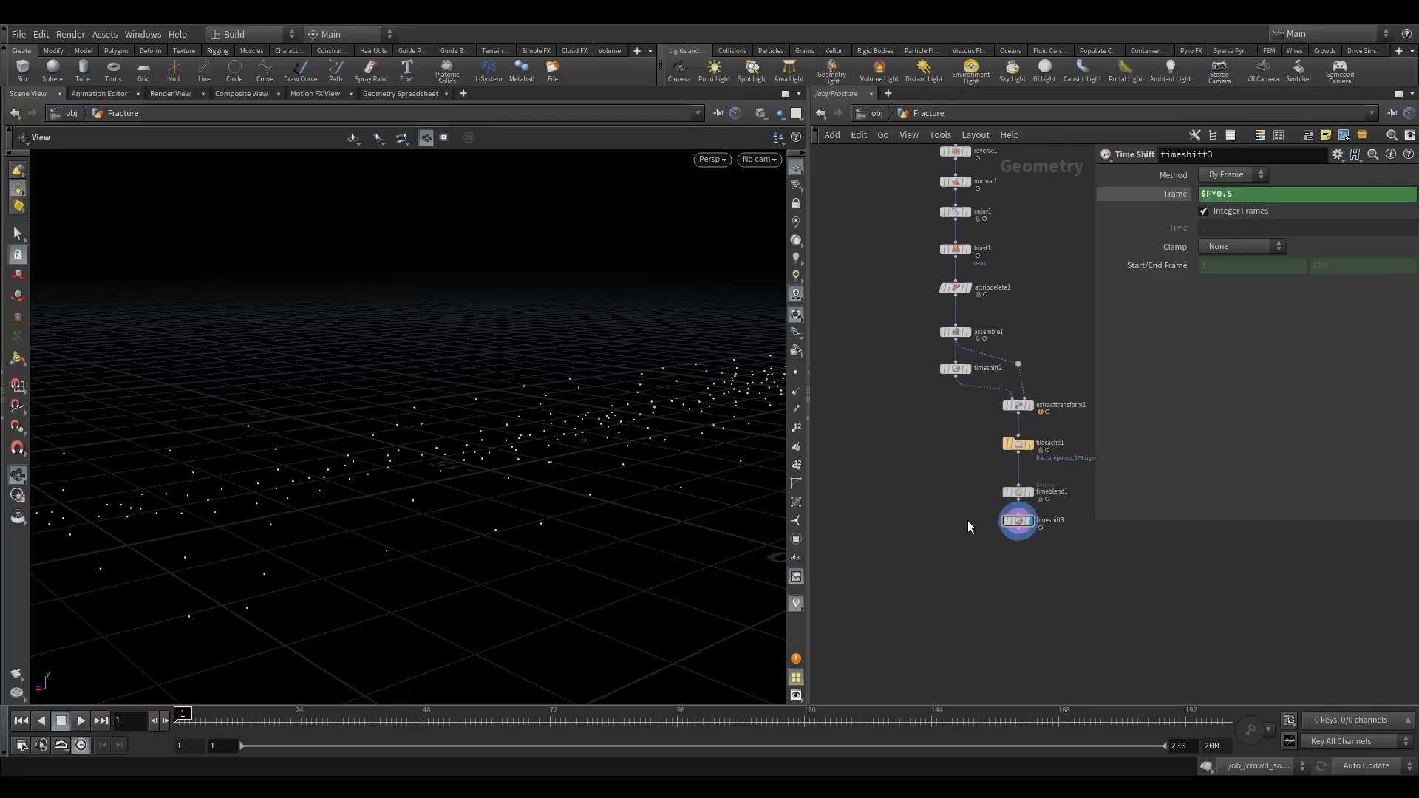
Step: Display the Time Shift held at frame 1 and place a Transform Pieces node below both Time Shift branches
left_click(955, 371)
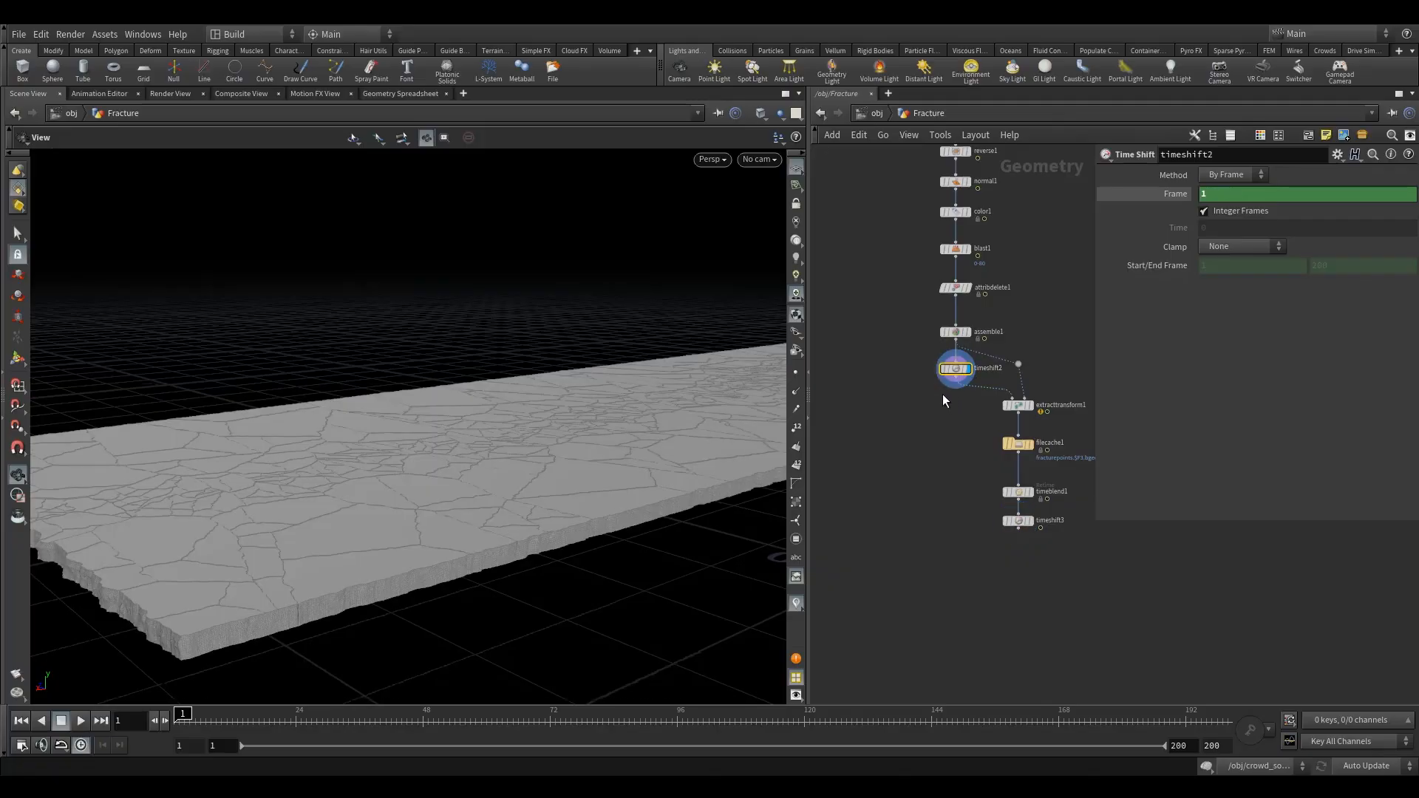
left_click(922, 539)
key("Tab")
type("tim")
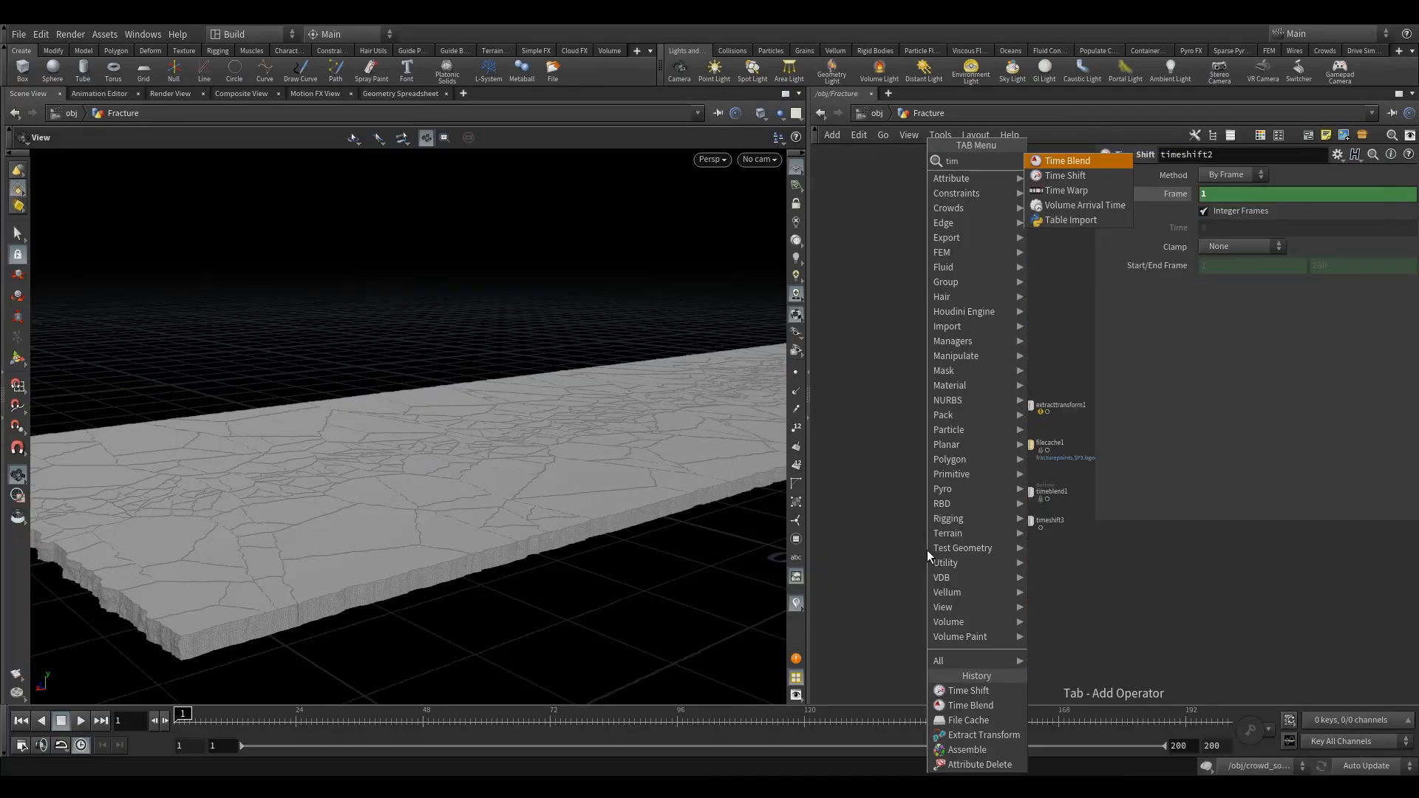
key("BackSpace")
key("BackSpace")
key("BackSpace")
type("tr")
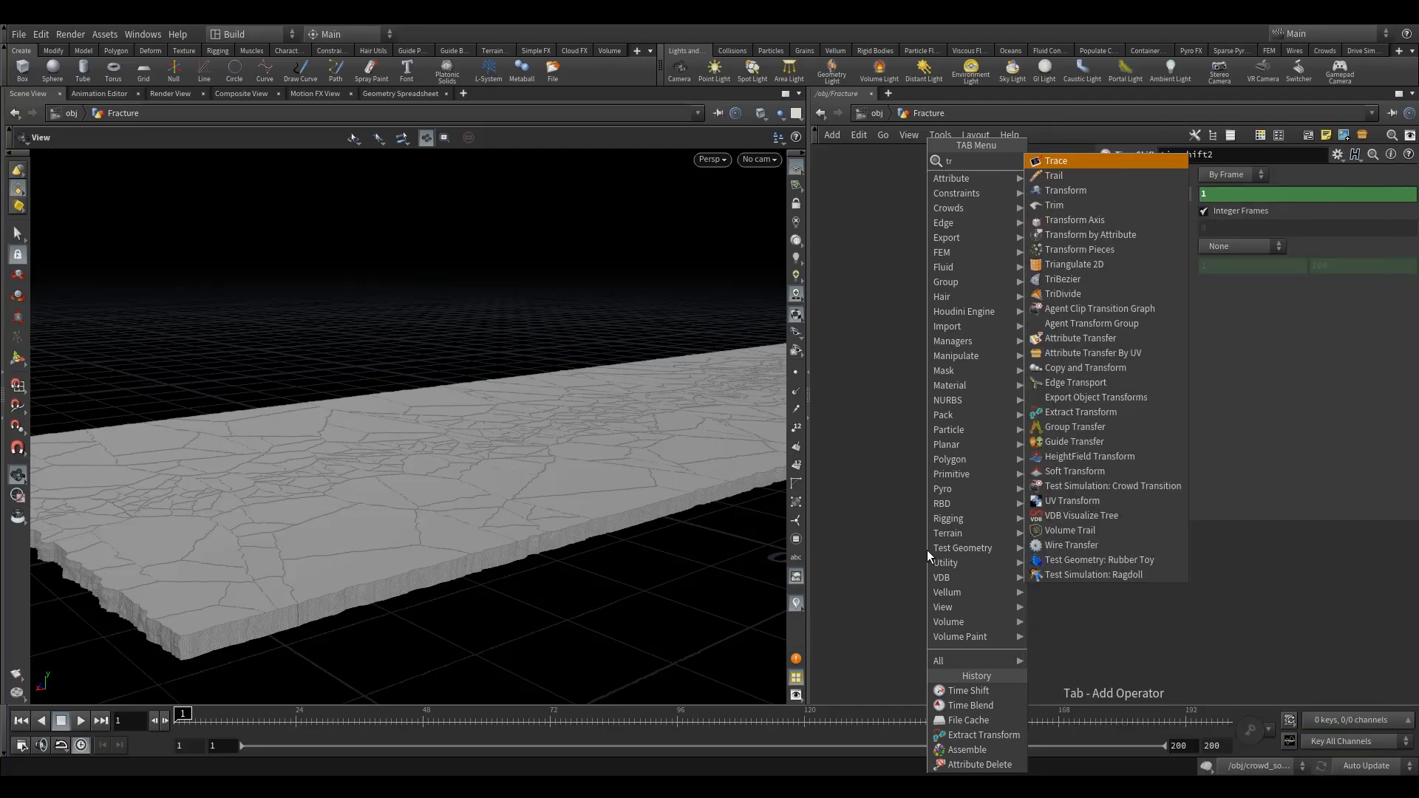
type("ansf")
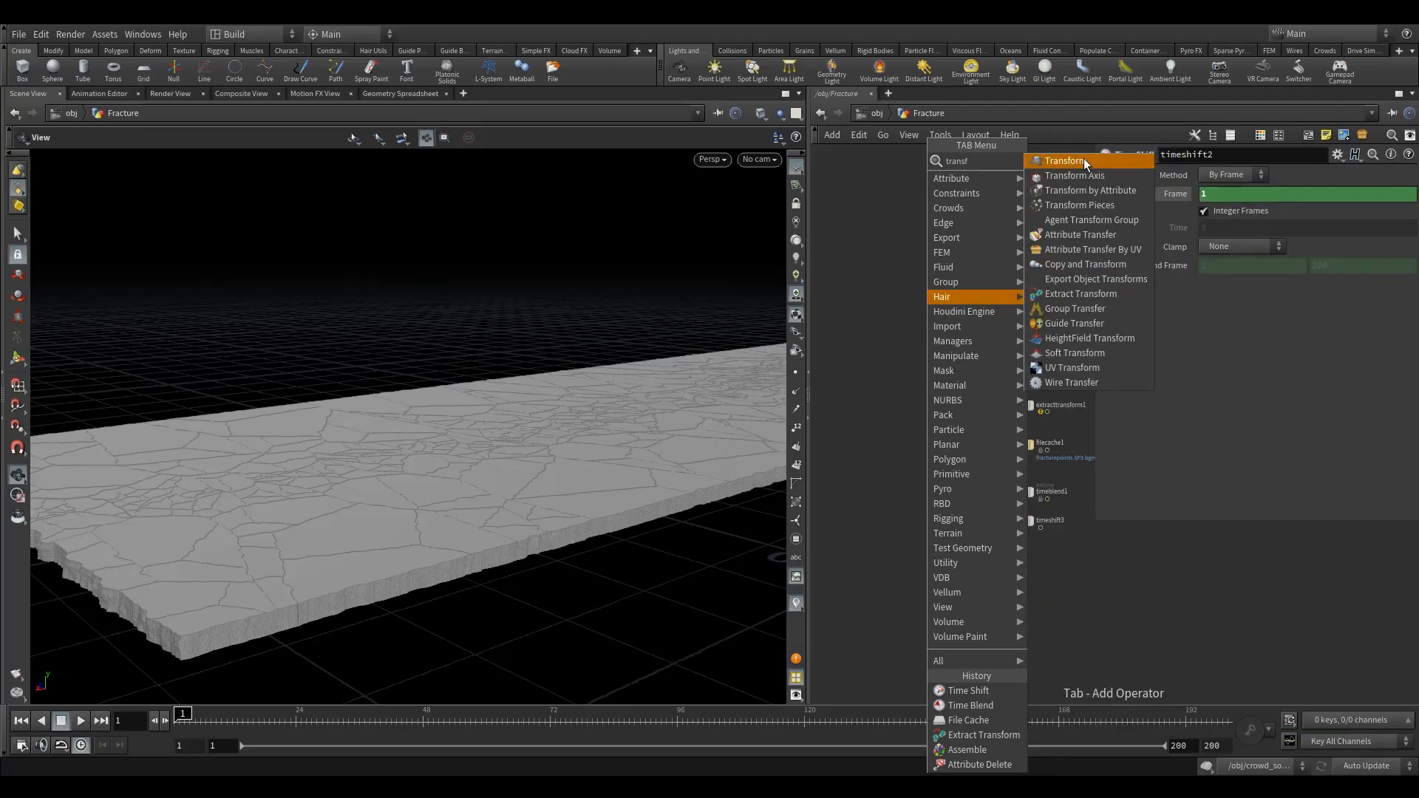
left_click(1103, 205)
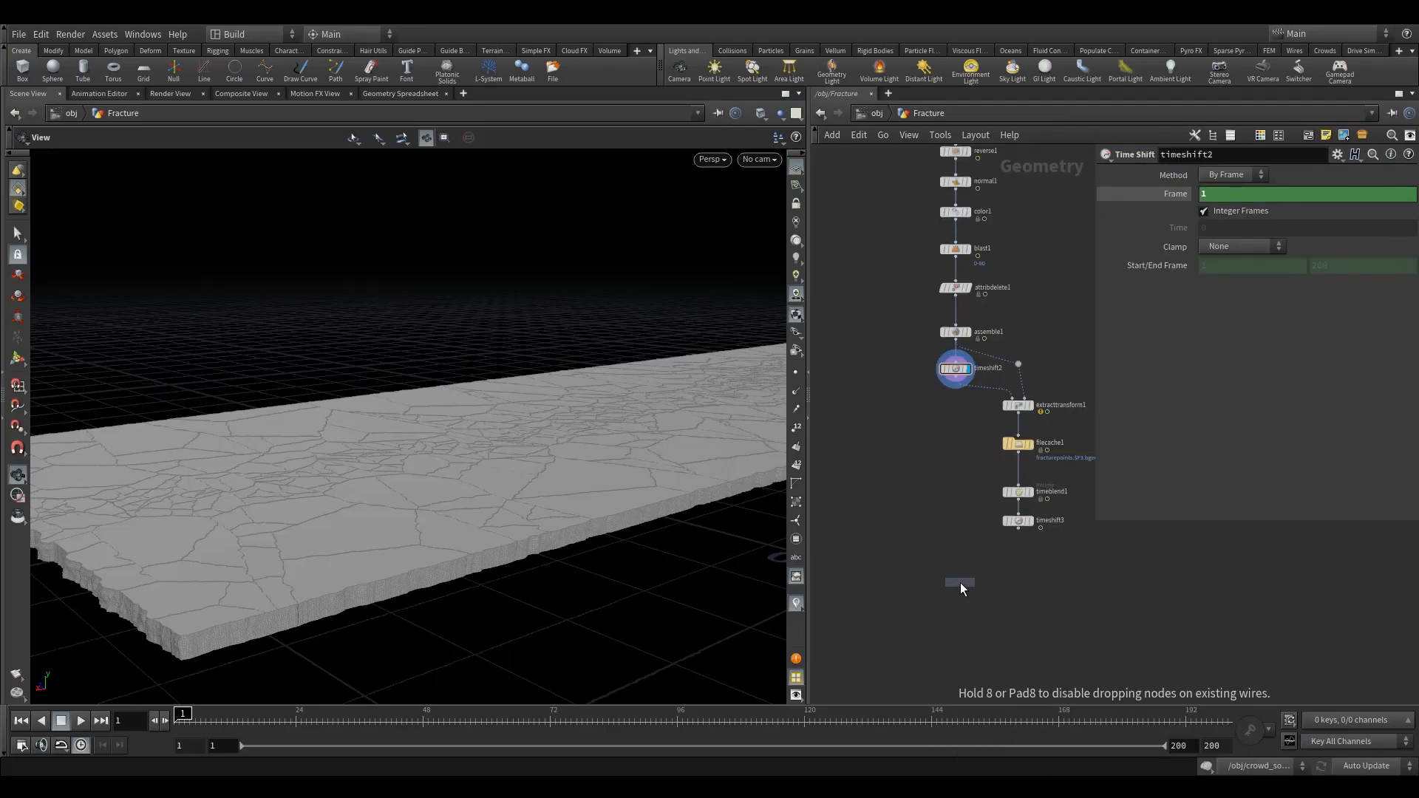
left_click(955, 583)
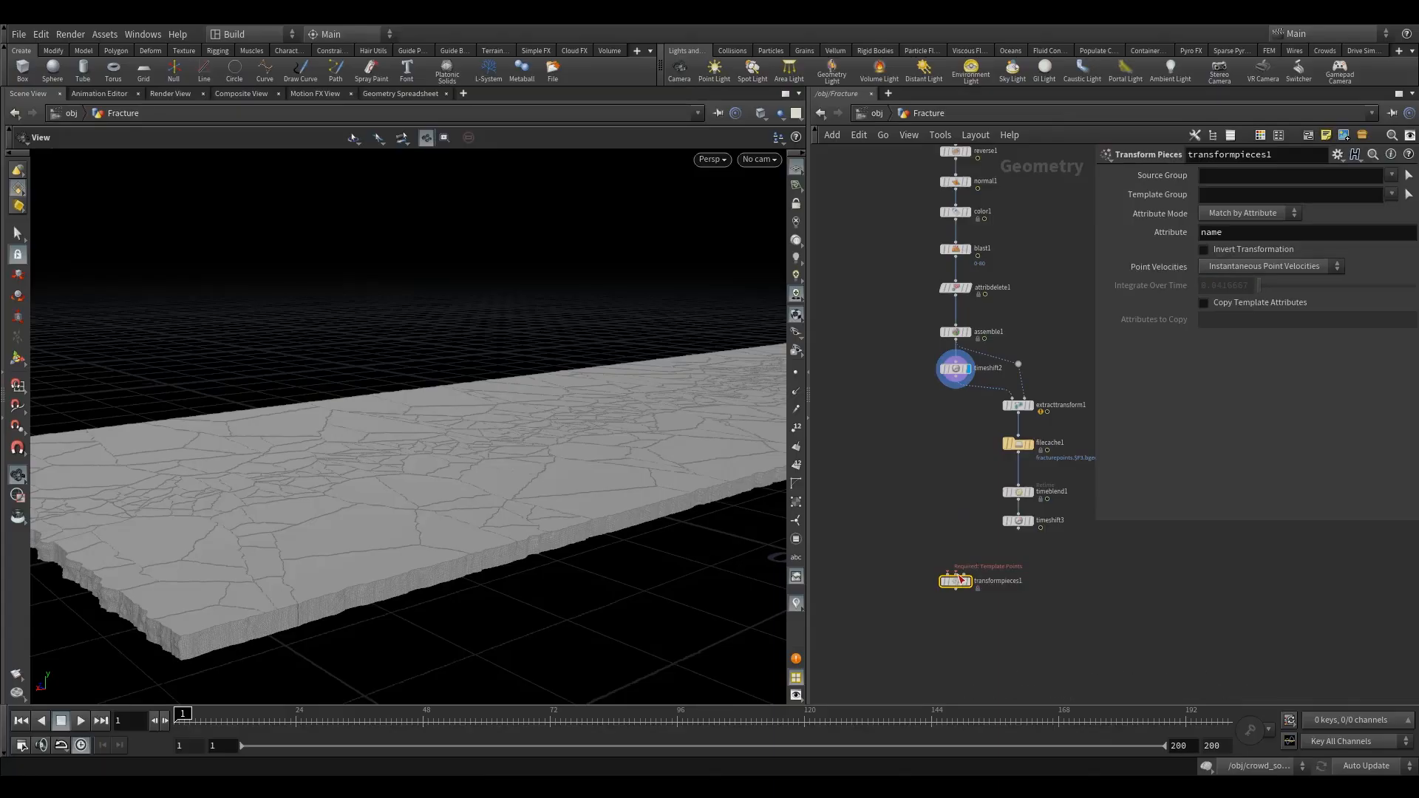
Step: Wire the retimed points into Transform Pieces as template and the frame 1 geometry as source, then display the result
left_click_drag(959, 577, 1019, 527)
left_click_drag(955, 385, 948, 574)
left_click(968, 582)
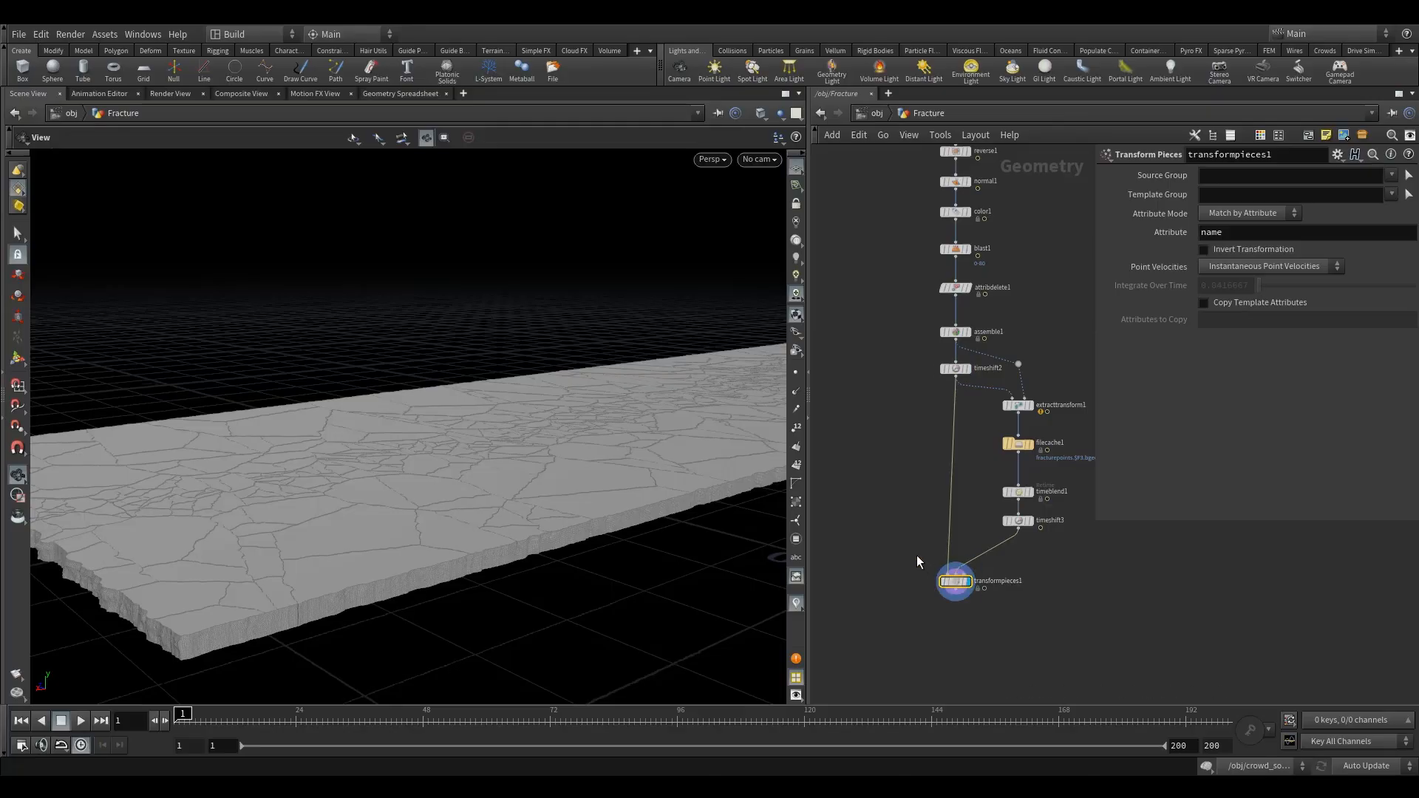
Step: Play the transformed pieces, turn Integer Frame Values back on in the global animation options, and return to frame 1
left_click(76, 720)
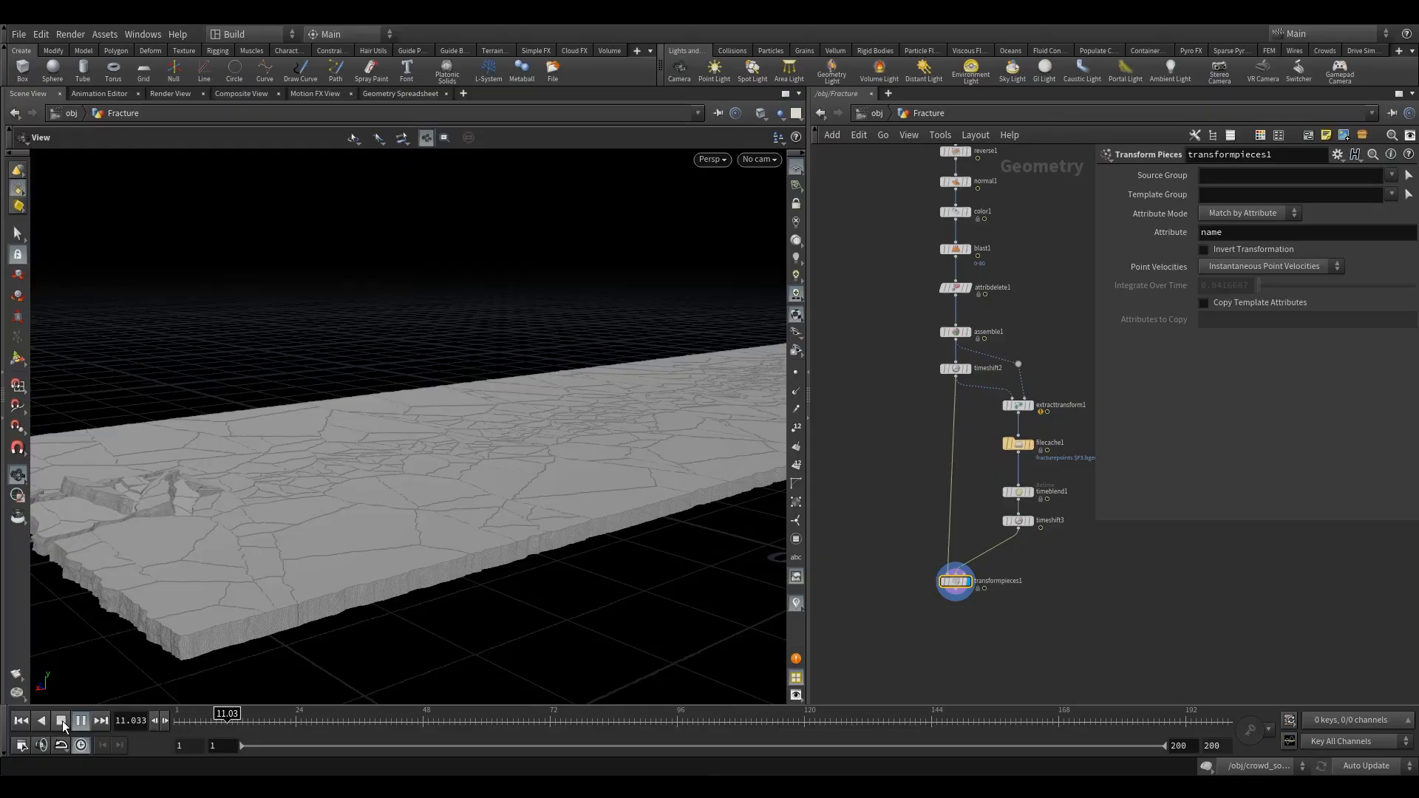
left_click(62, 721)
left_click(21, 745)
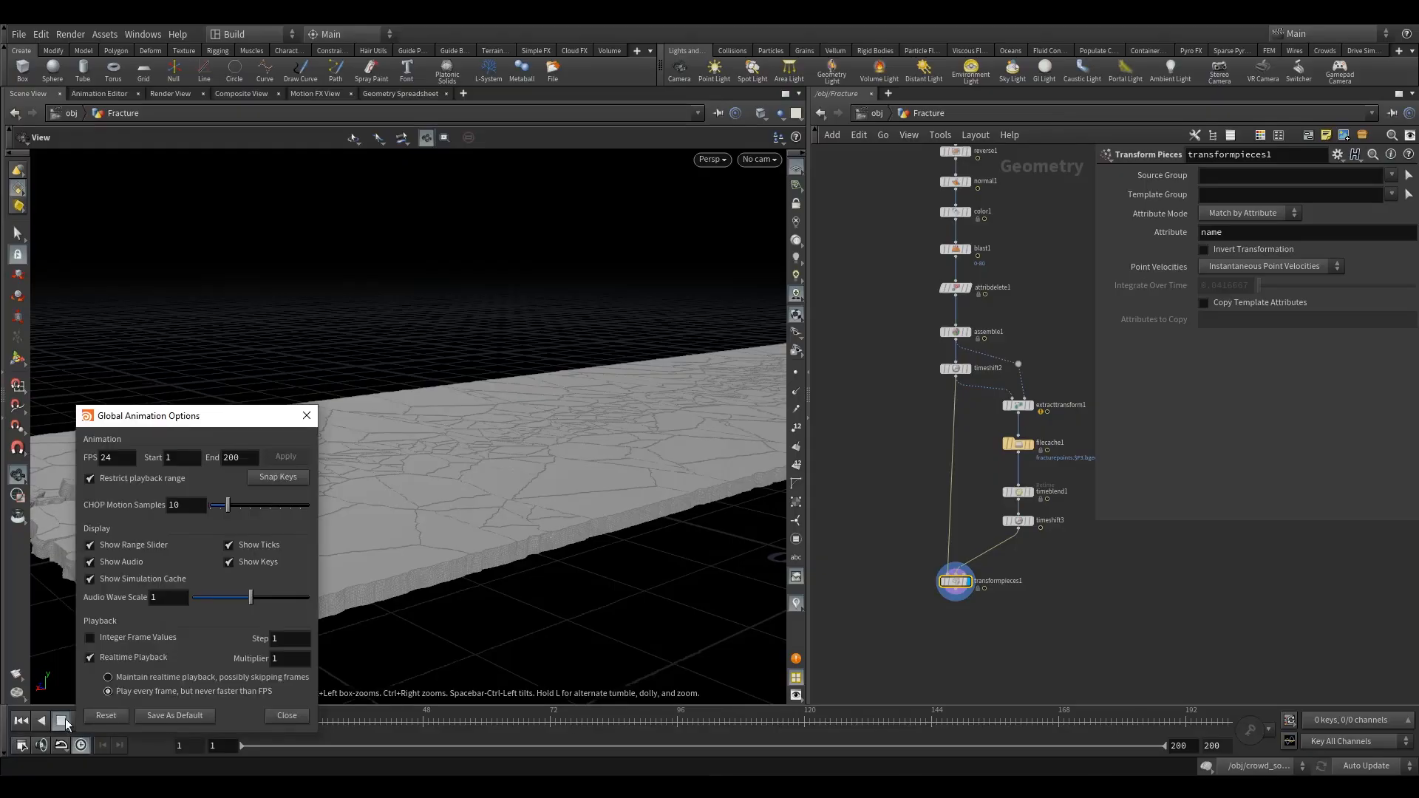
left_click(307, 415)
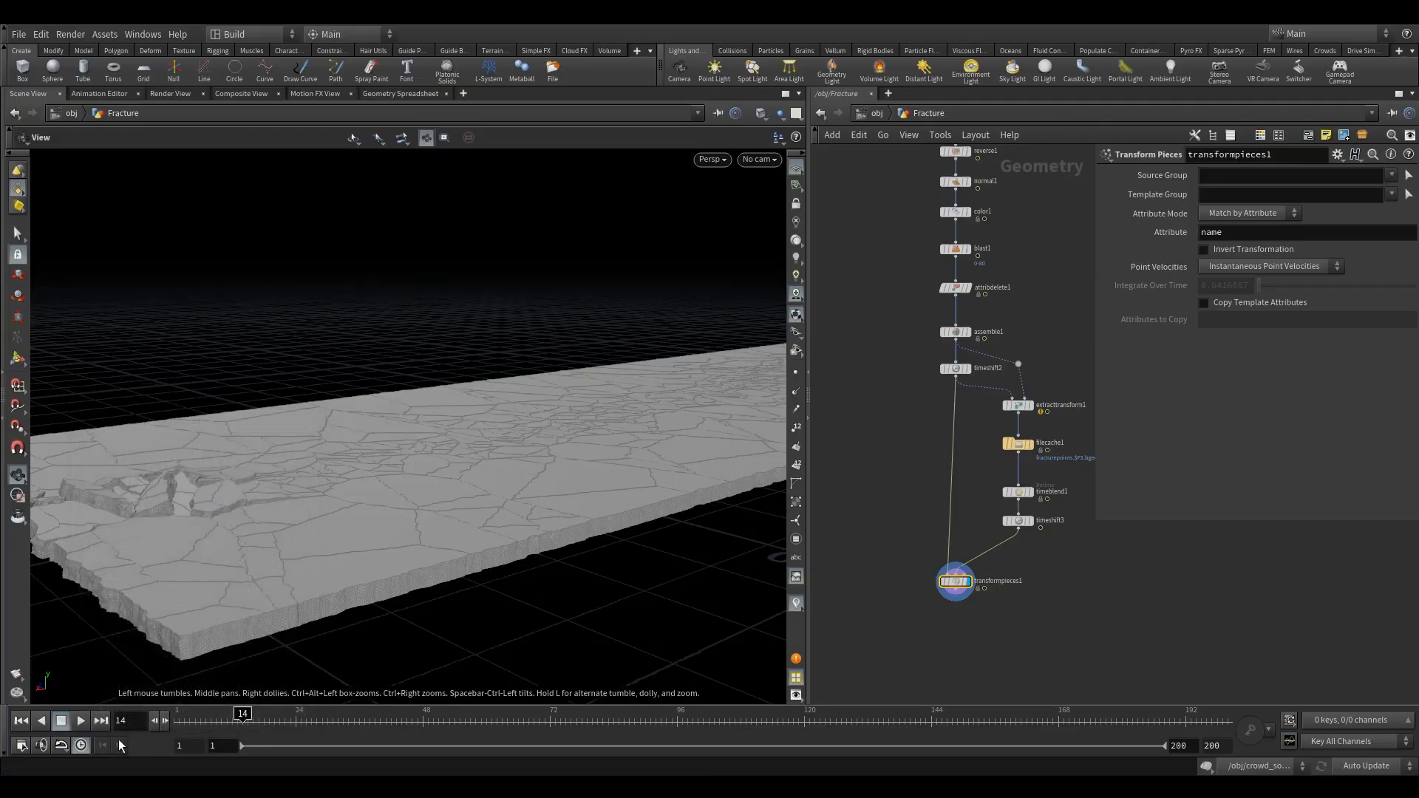
left_click(61, 721)
left_click(21, 720)
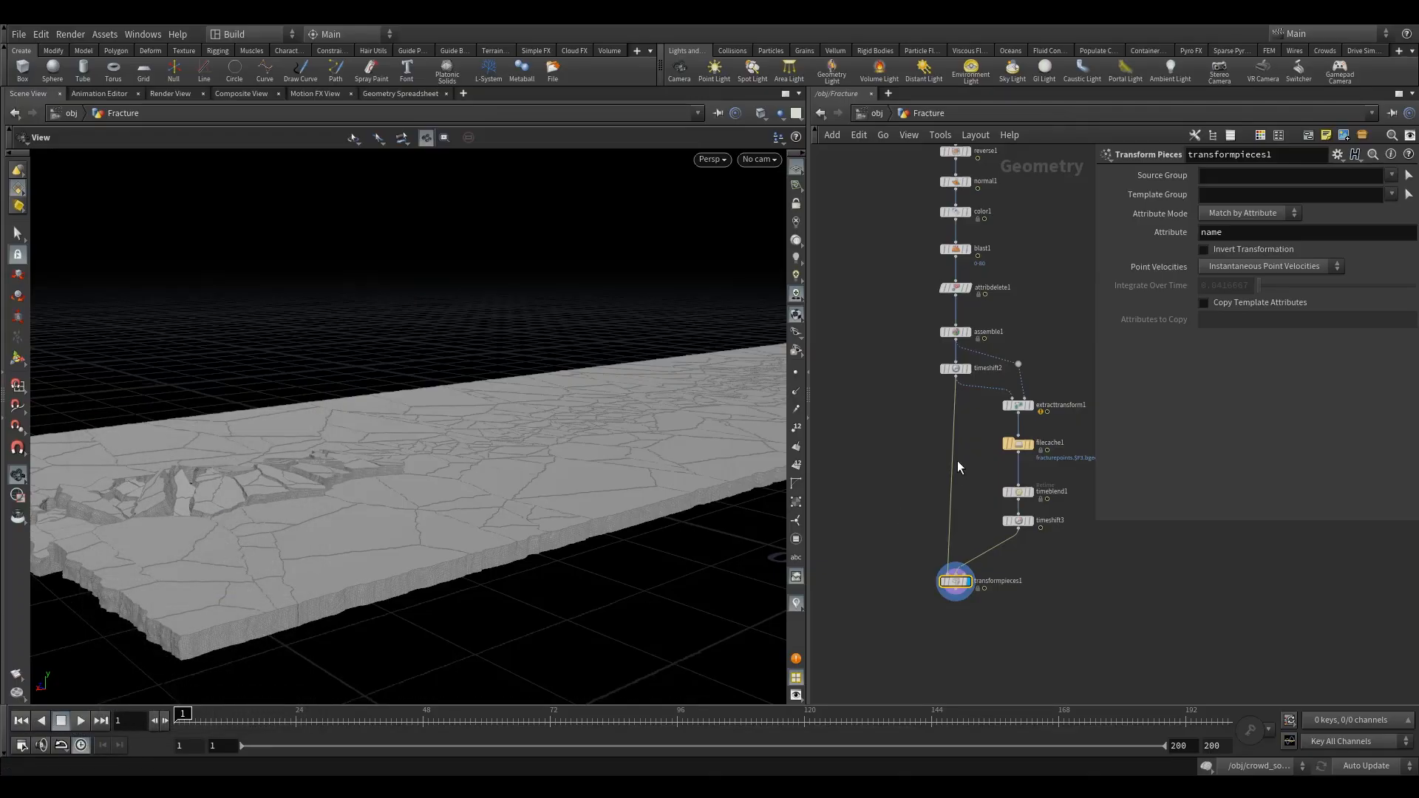
Step: Insert a Convex Decomposition between the frame 1 Time Shift and Transform Pieces, placing it clear of the File Cache branch
scroll(956, 473, "up", 2)
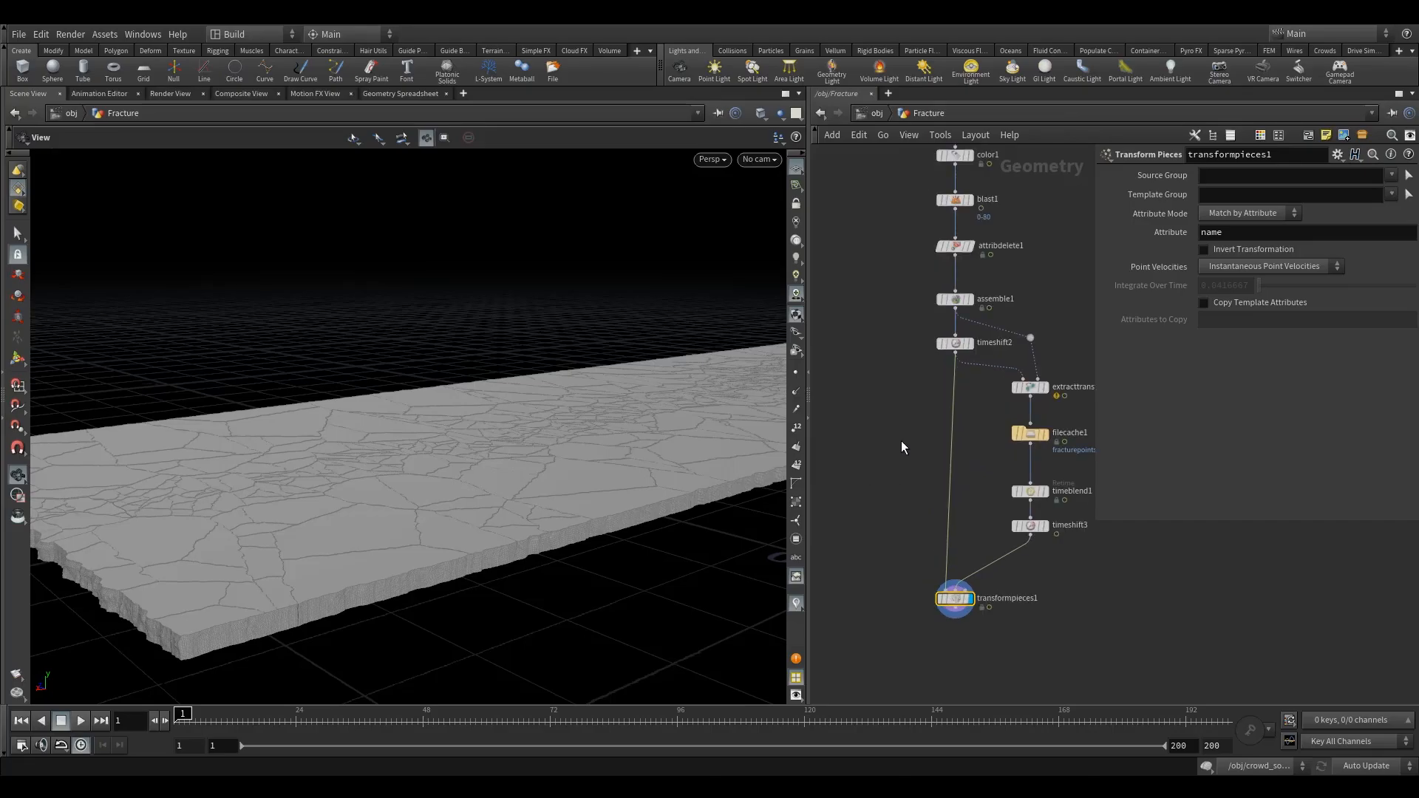
key("Tab")
key("Escape")
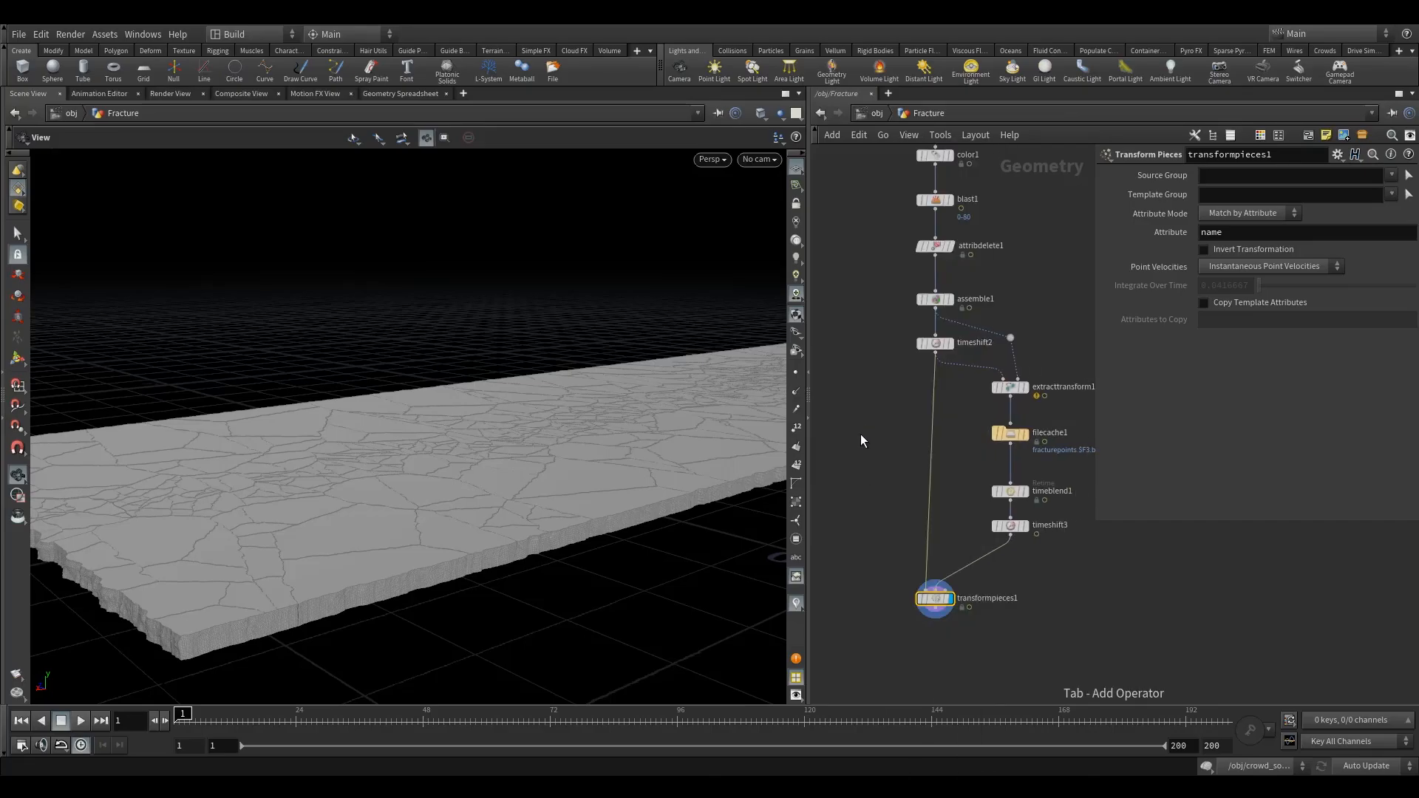
key("Tab")
type("c")
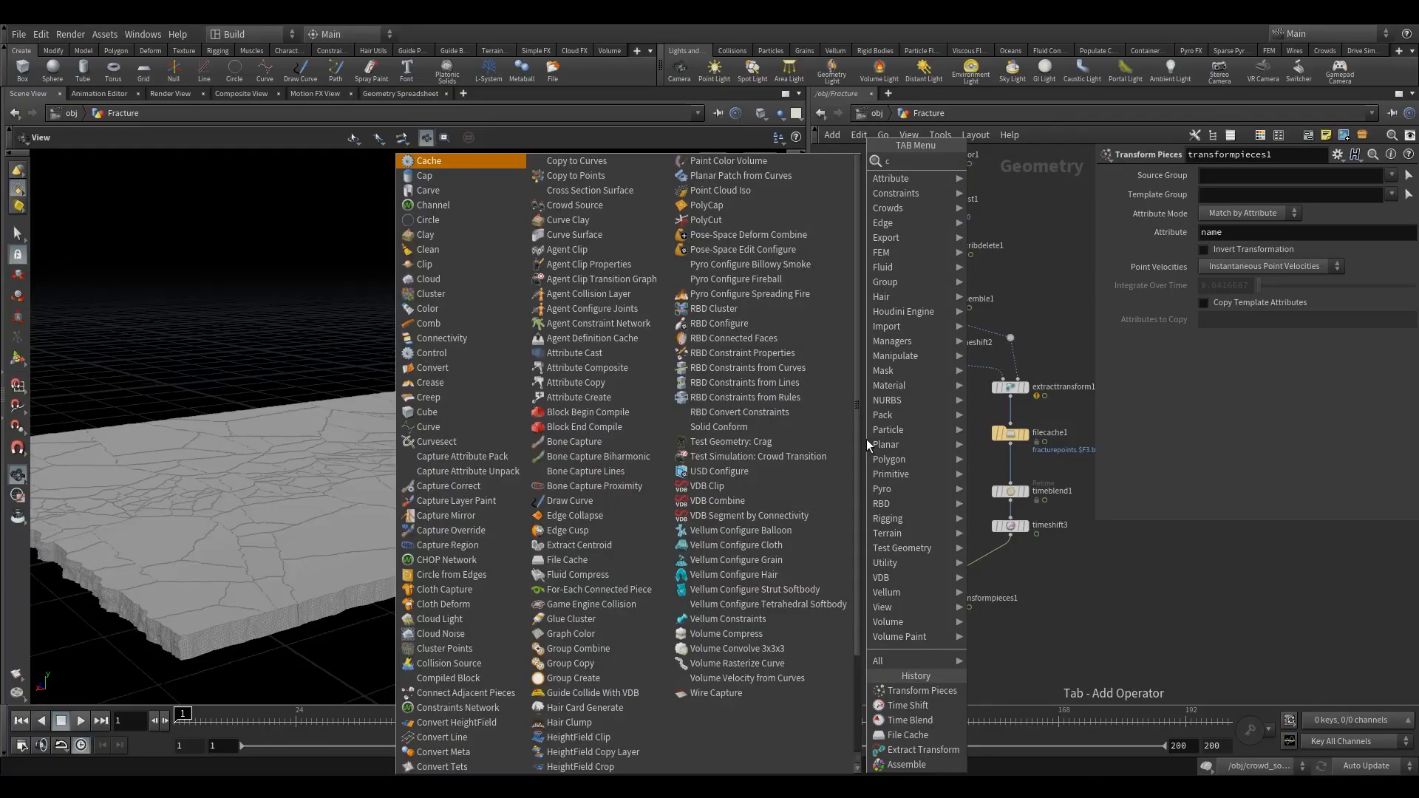
type("onvex")
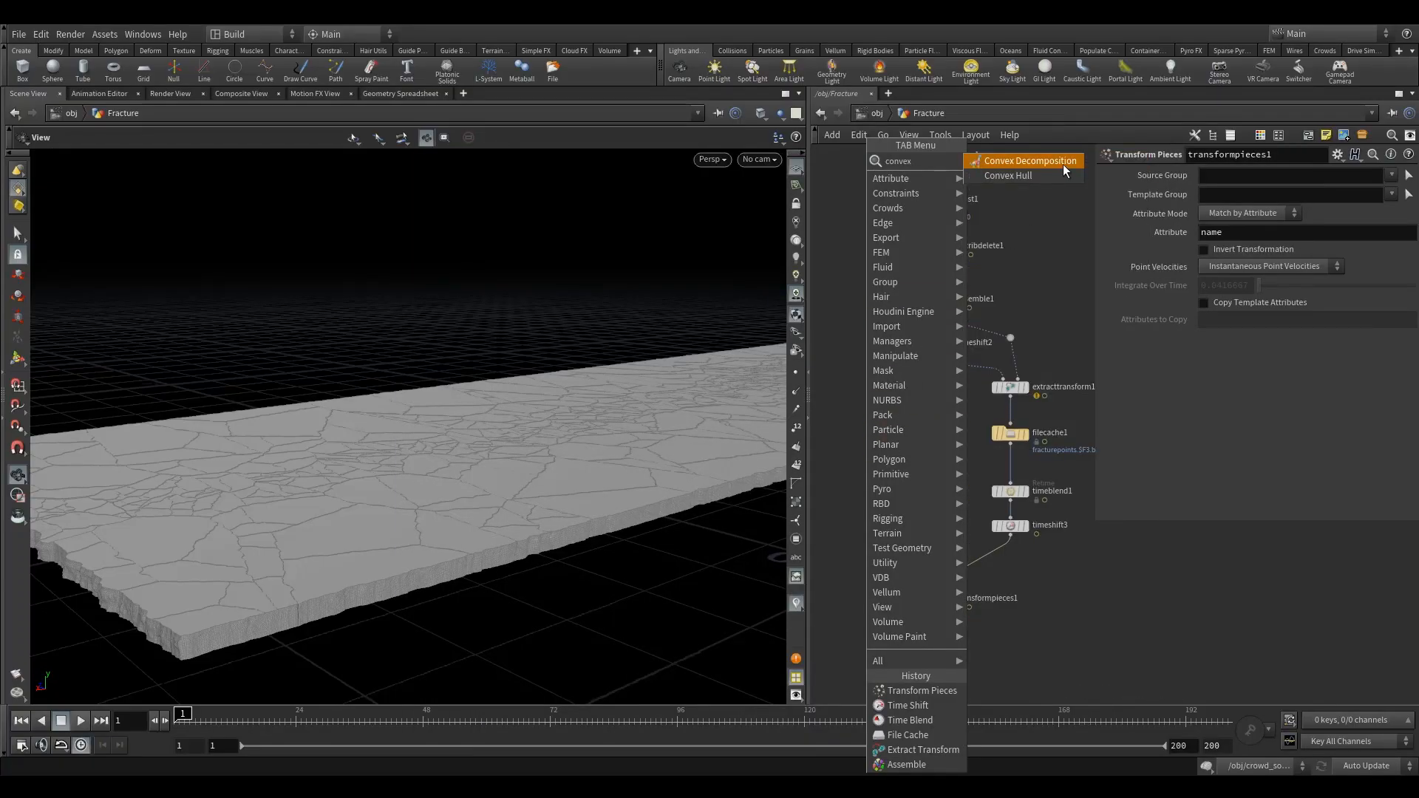
left_click(1063, 162)
left_click(929, 427)
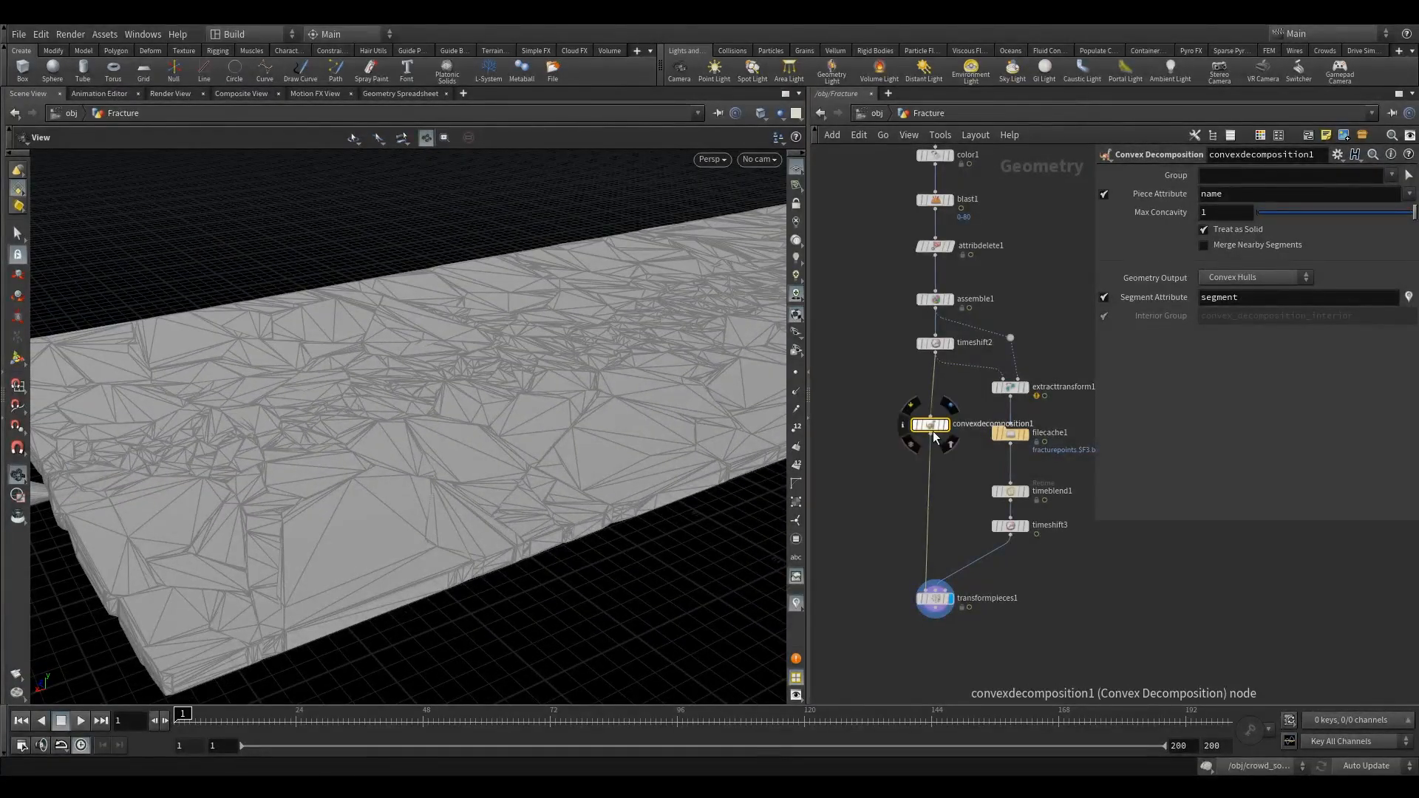
left_click_drag(932, 432, 881, 435)
middle_click_drag(942, 396, 975, 389)
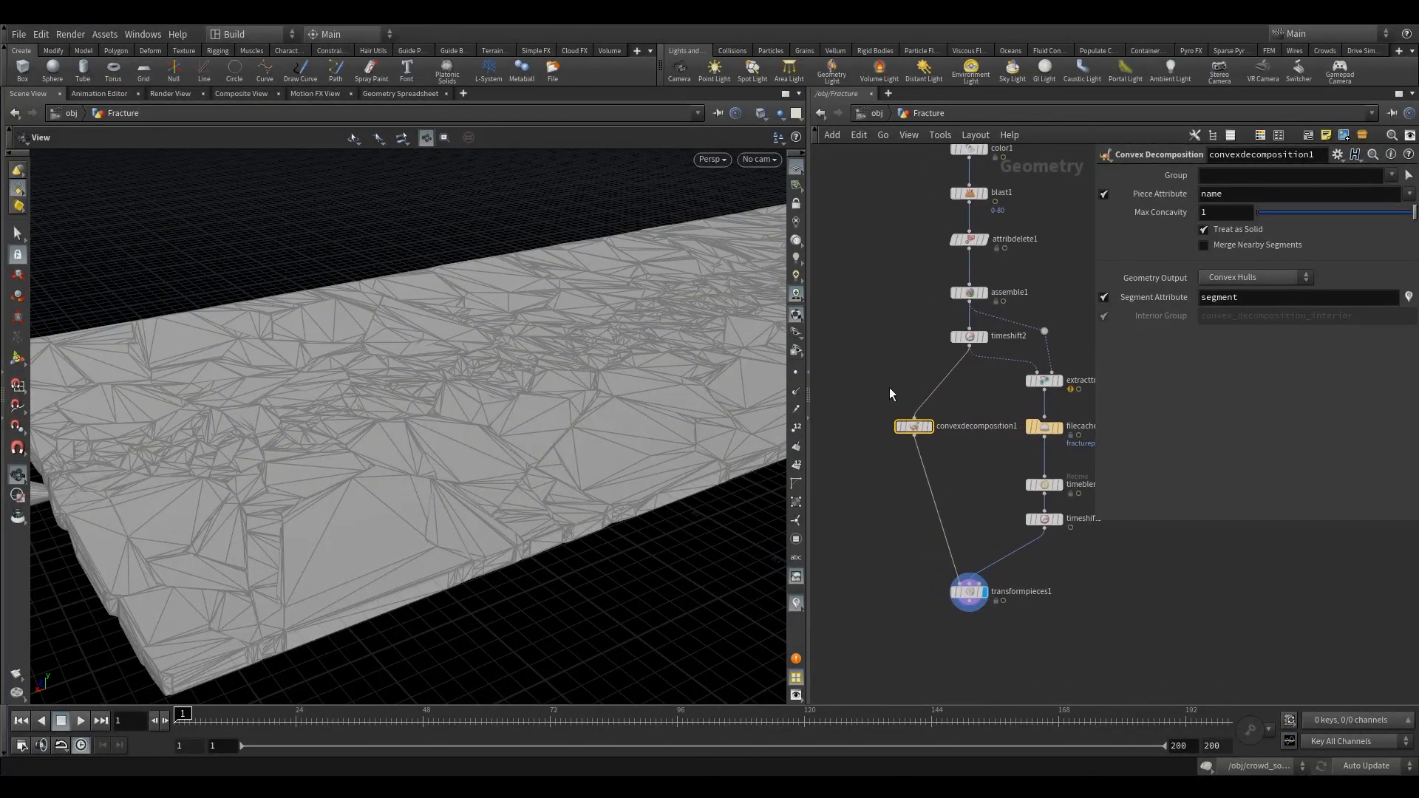
Step: Display the Convex Decomposition result and insert a Pack node between it and Transform Pieces
left_click(928, 427)
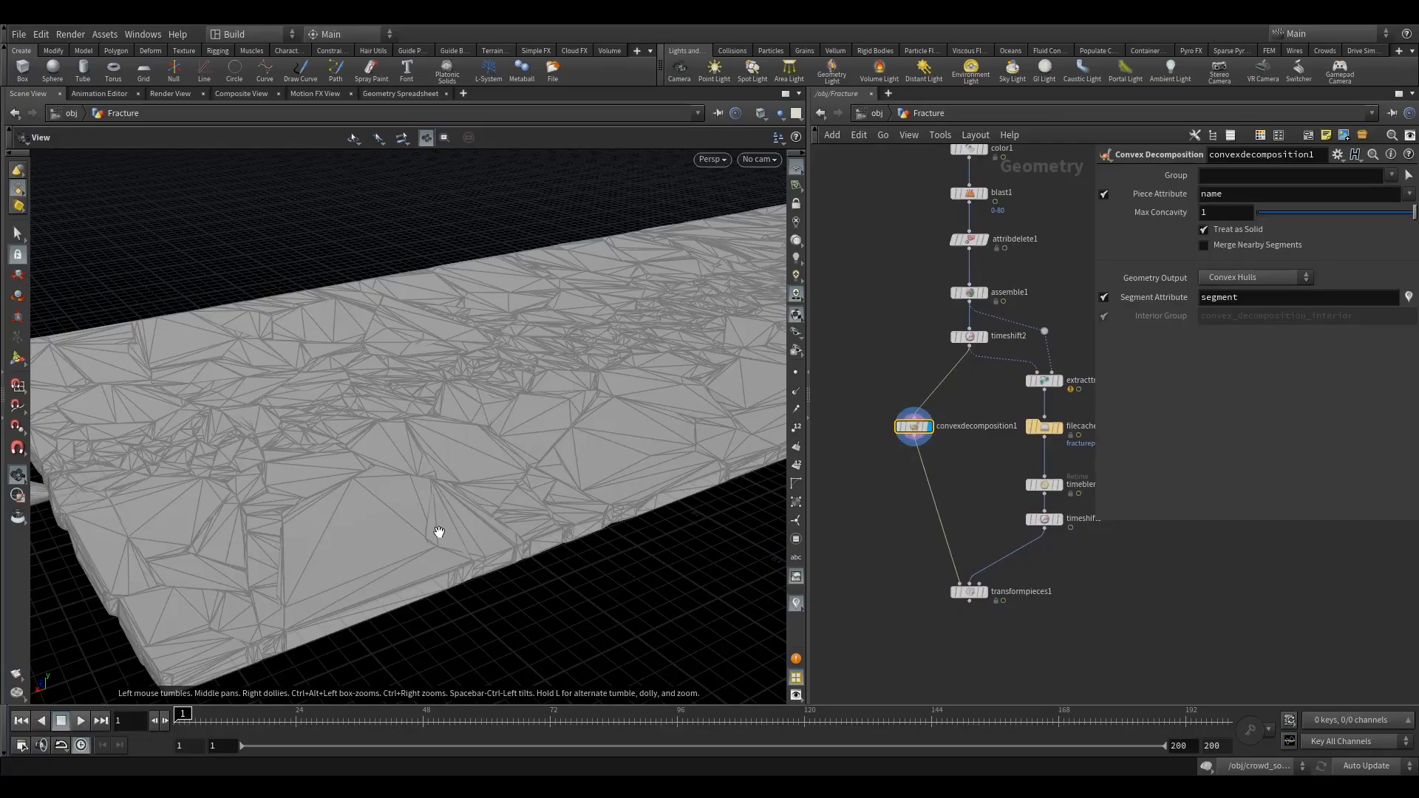
mouse_move(993, 444)
middle_mouse_down()
mouse_move(1020, 424)
mouse_move(979, 451)
middle_mouse_up()
key("Tab")
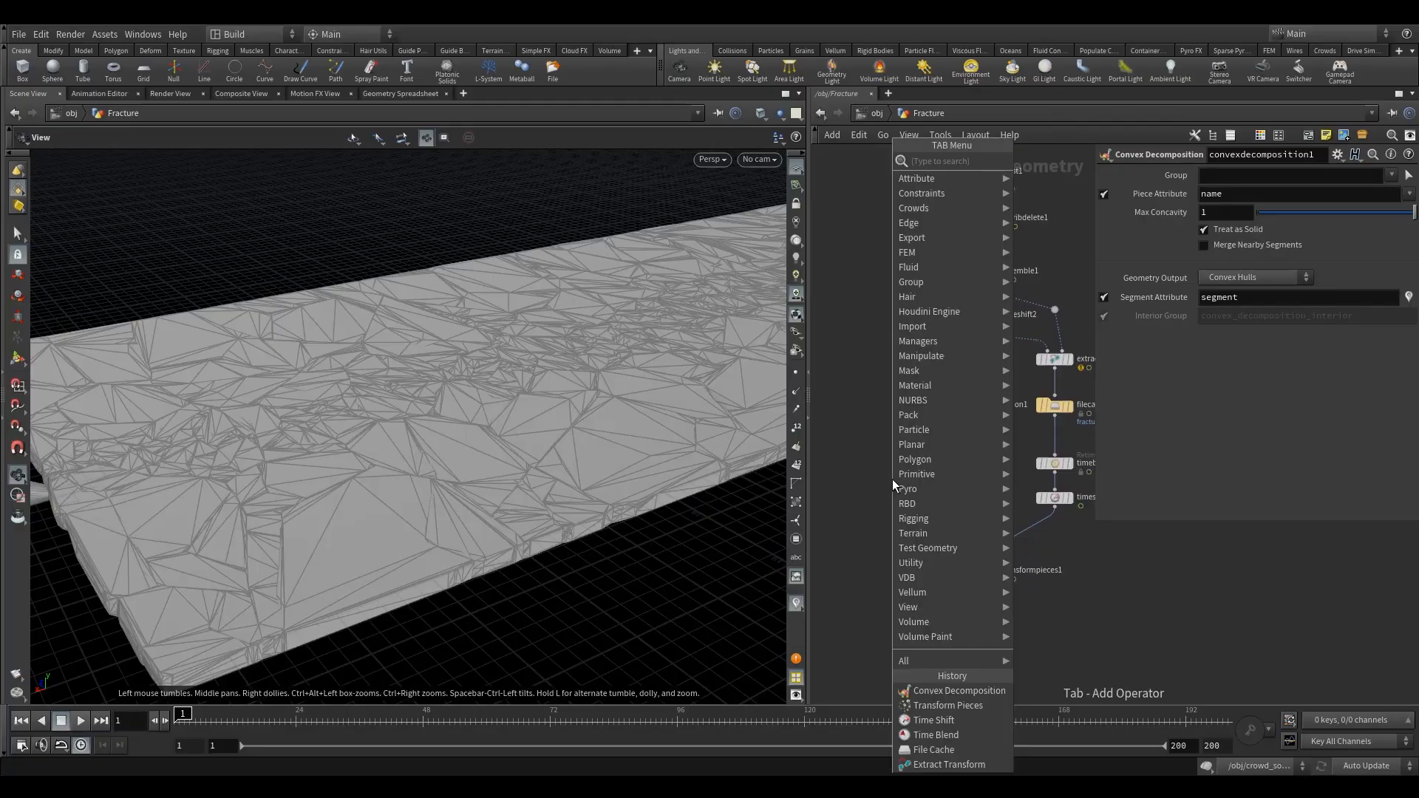
type("pack")
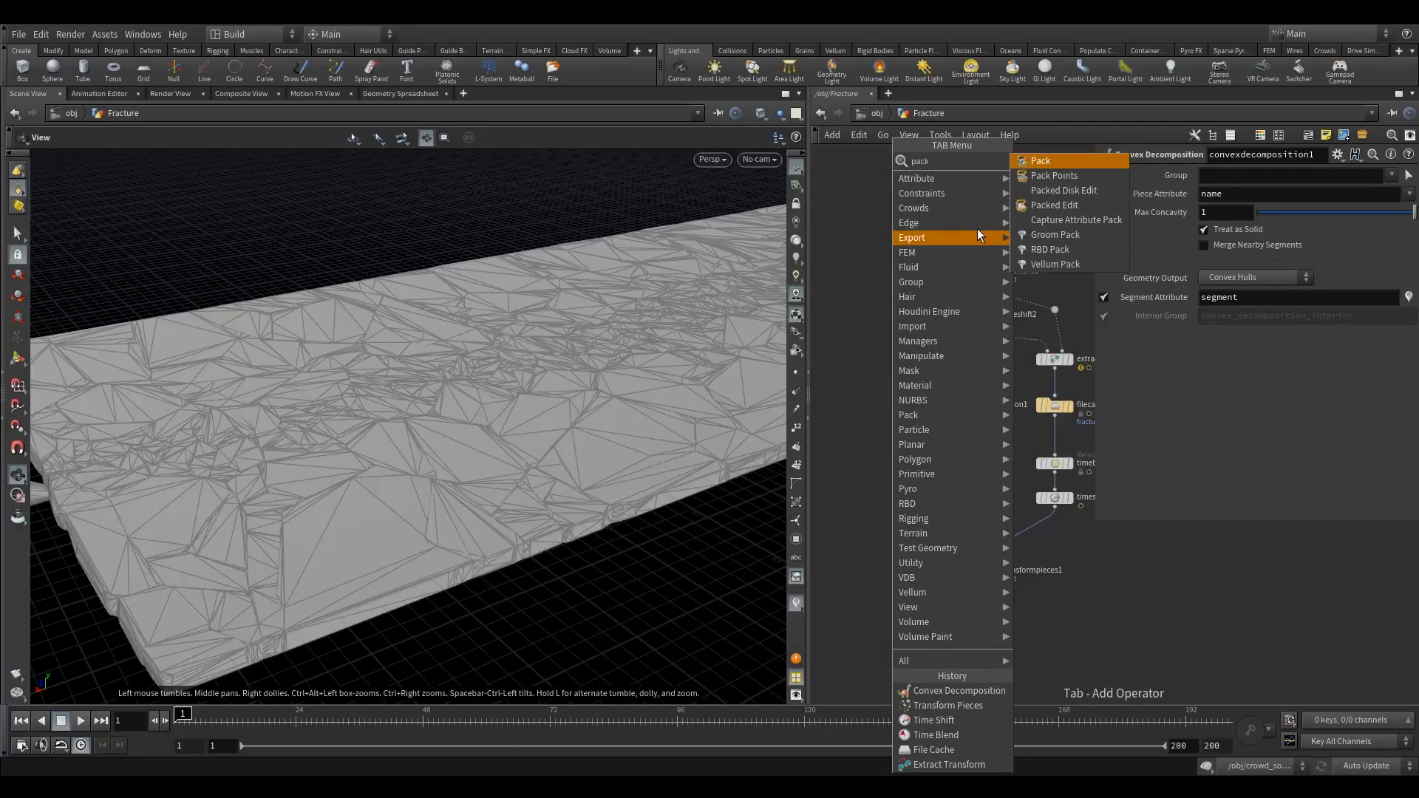
left_click(1038, 161)
left_click(934, 443)
left_click_drag(935, 448, 924, 448)
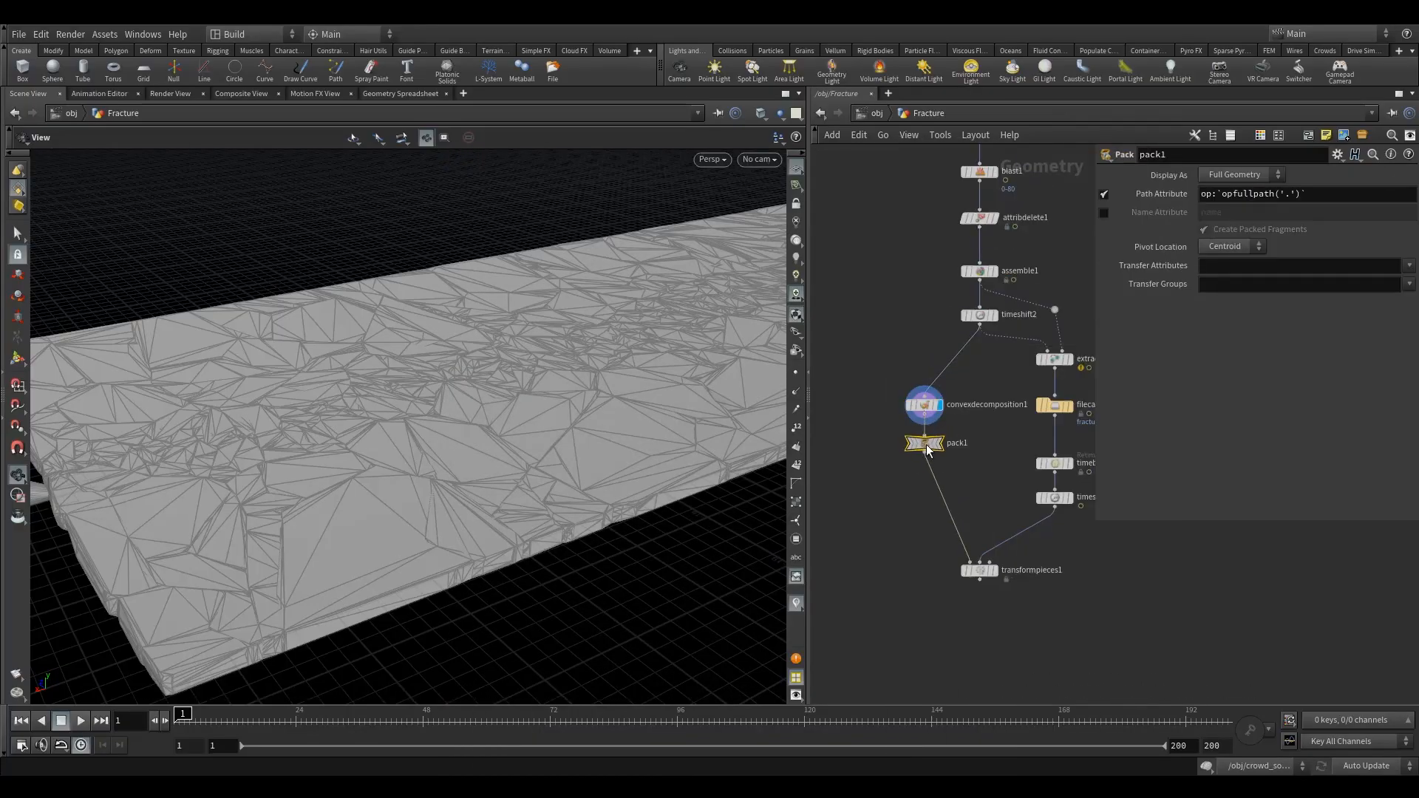
Step: Enable the Pack node's Name Attribute with name, set its Transfer Attributes to name, and display the packed result
left_click(1104, 213)
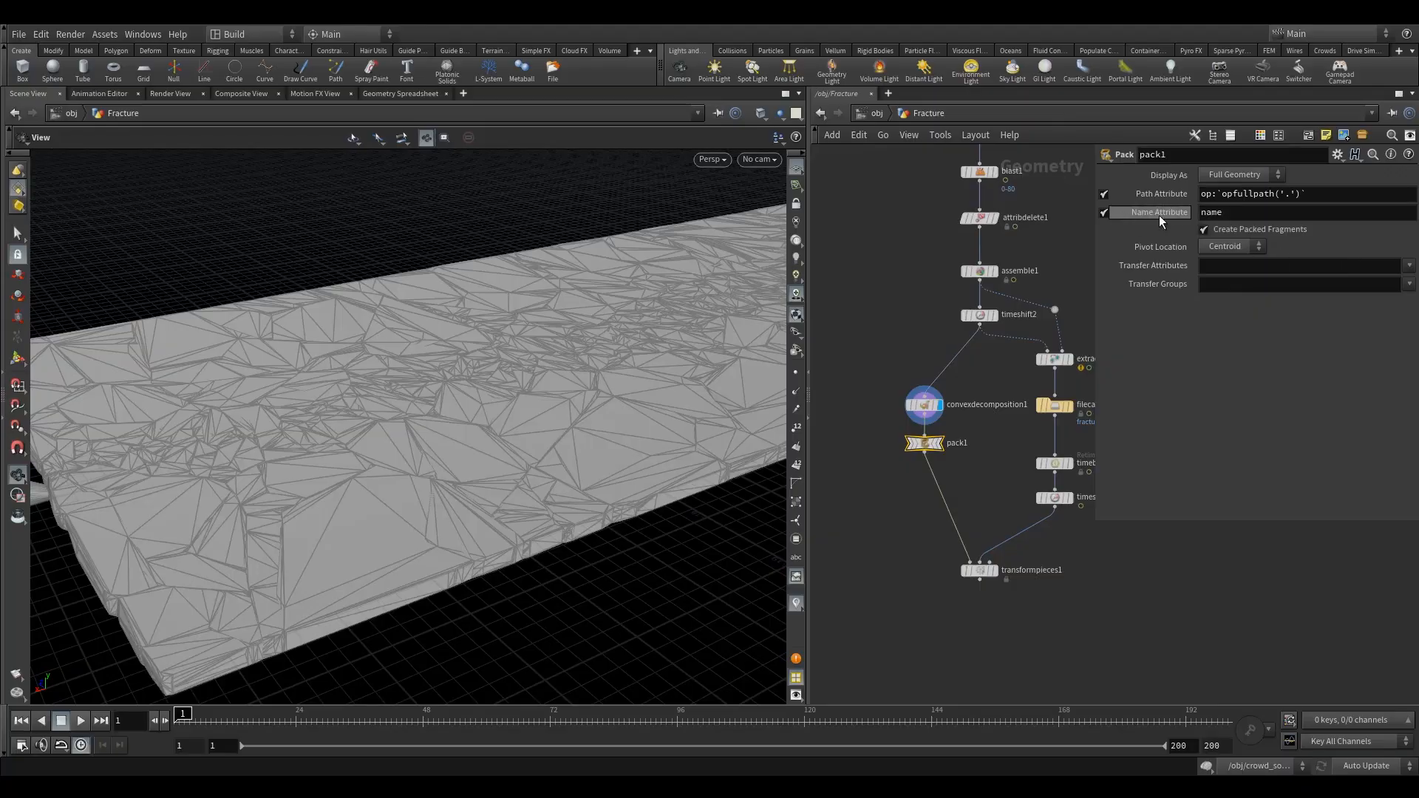
left_click(1410, 266)
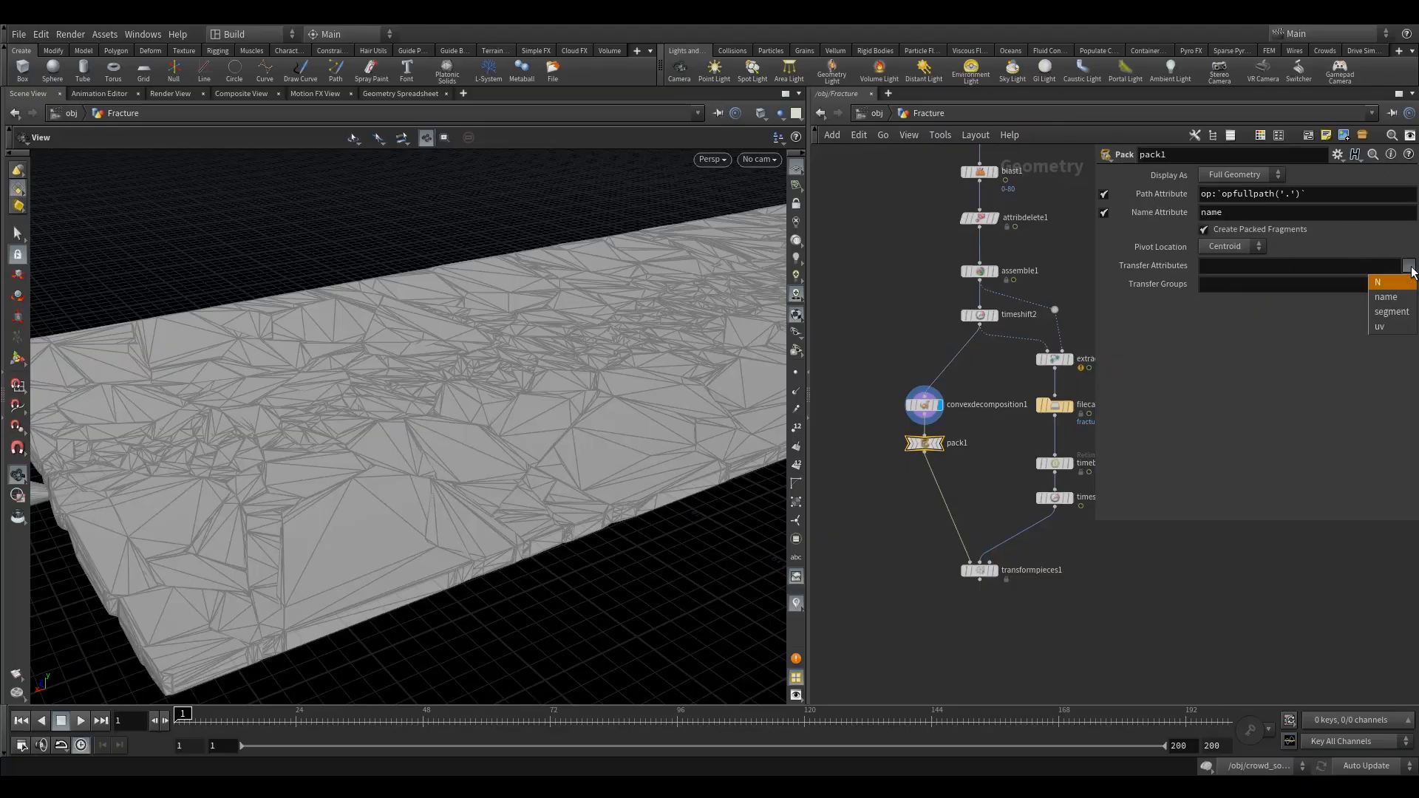
left_click(1388, 309)
left_click(947, 426)
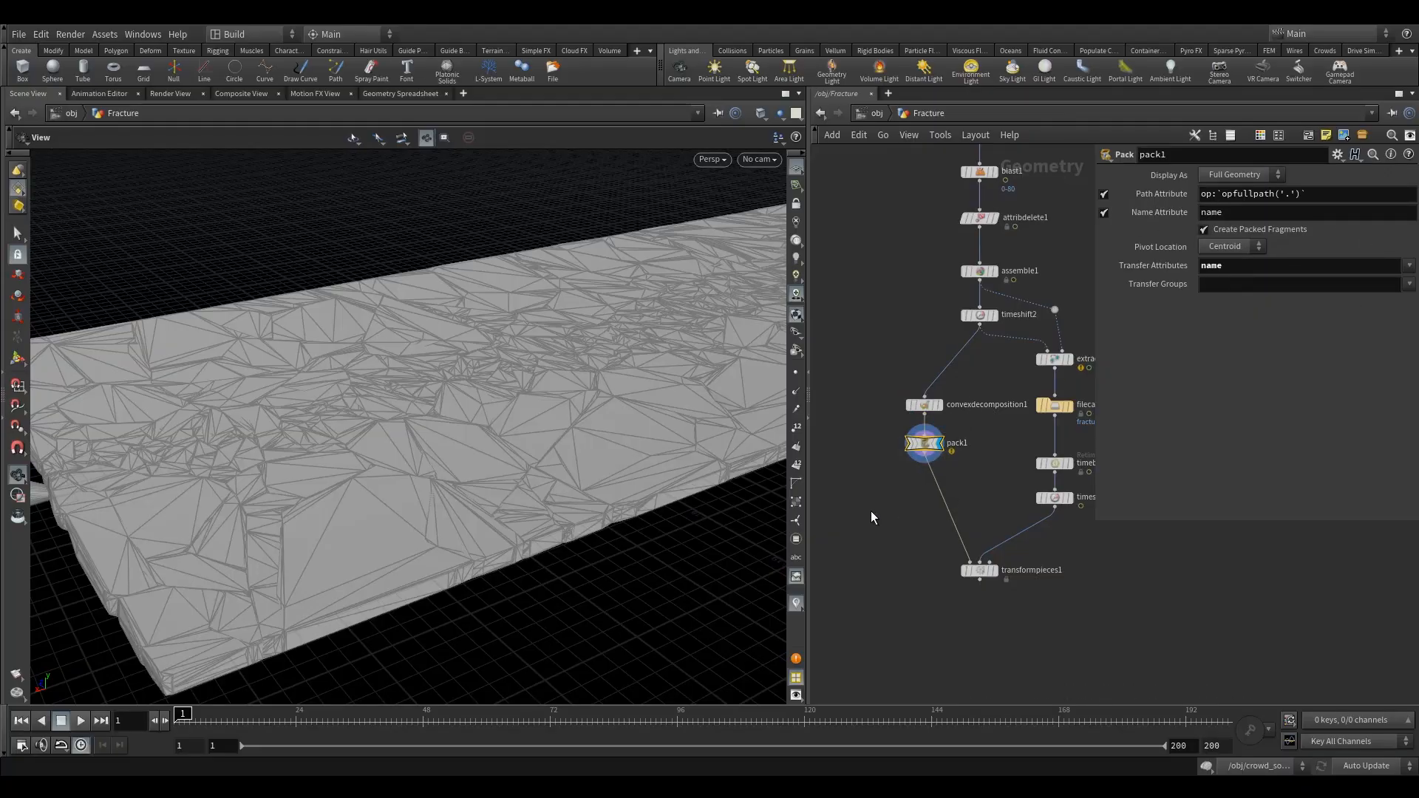
Step: Insert an Attribute Promote node between Pack and Transform Pieces and display it
key("Tab")
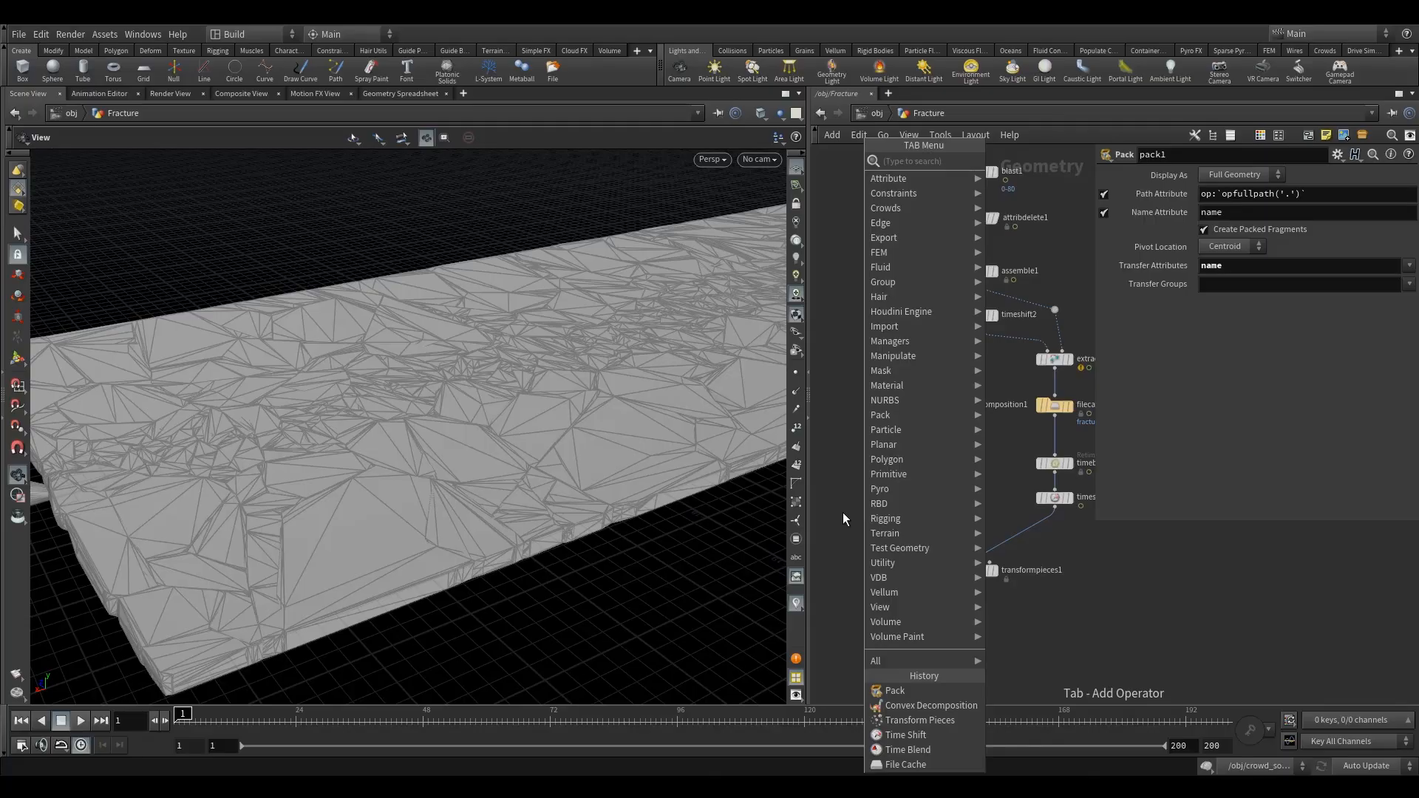
type("ap")
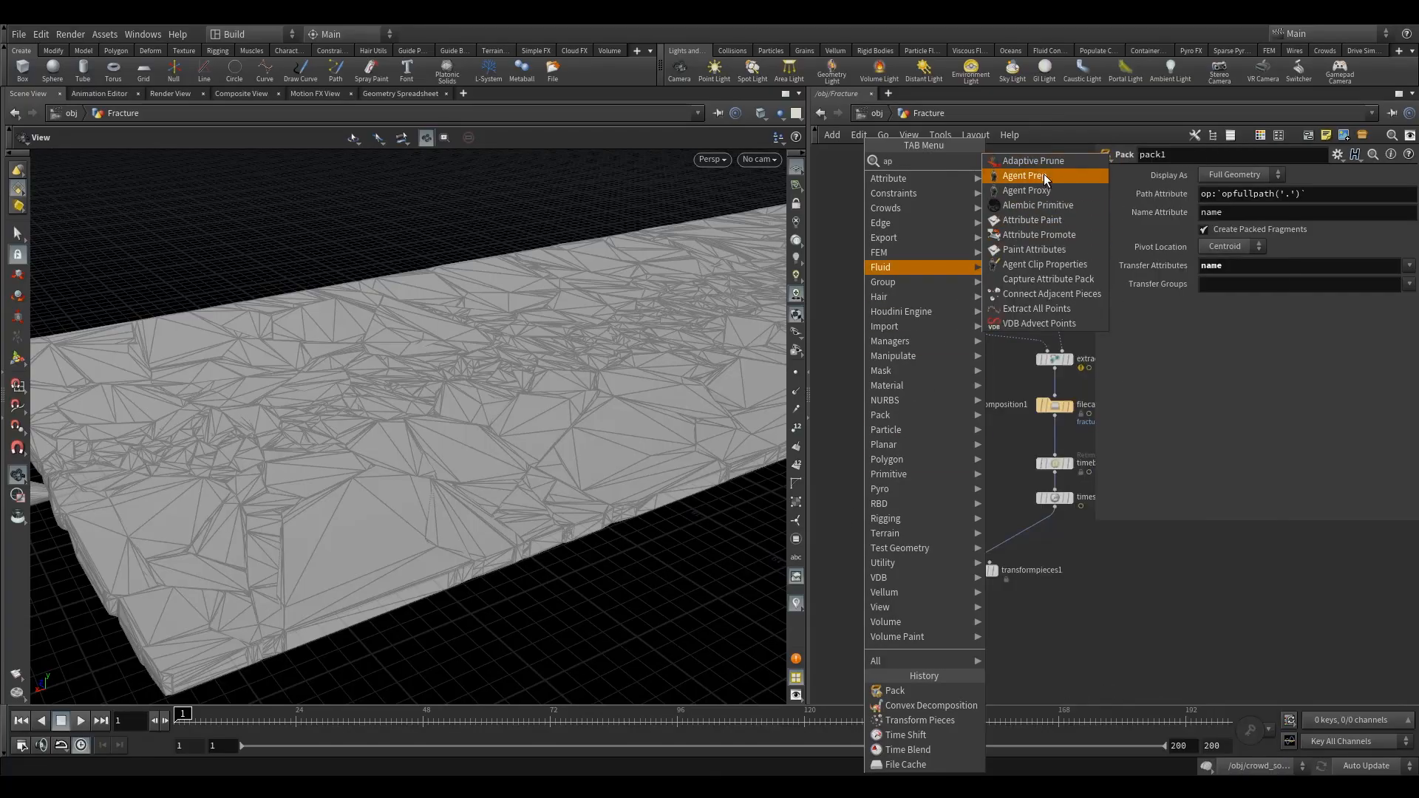
left_click(1045, 237)
left_click(941, 485)
left_click_drag(940, 482, 929, 482)
left_click(949, 462)
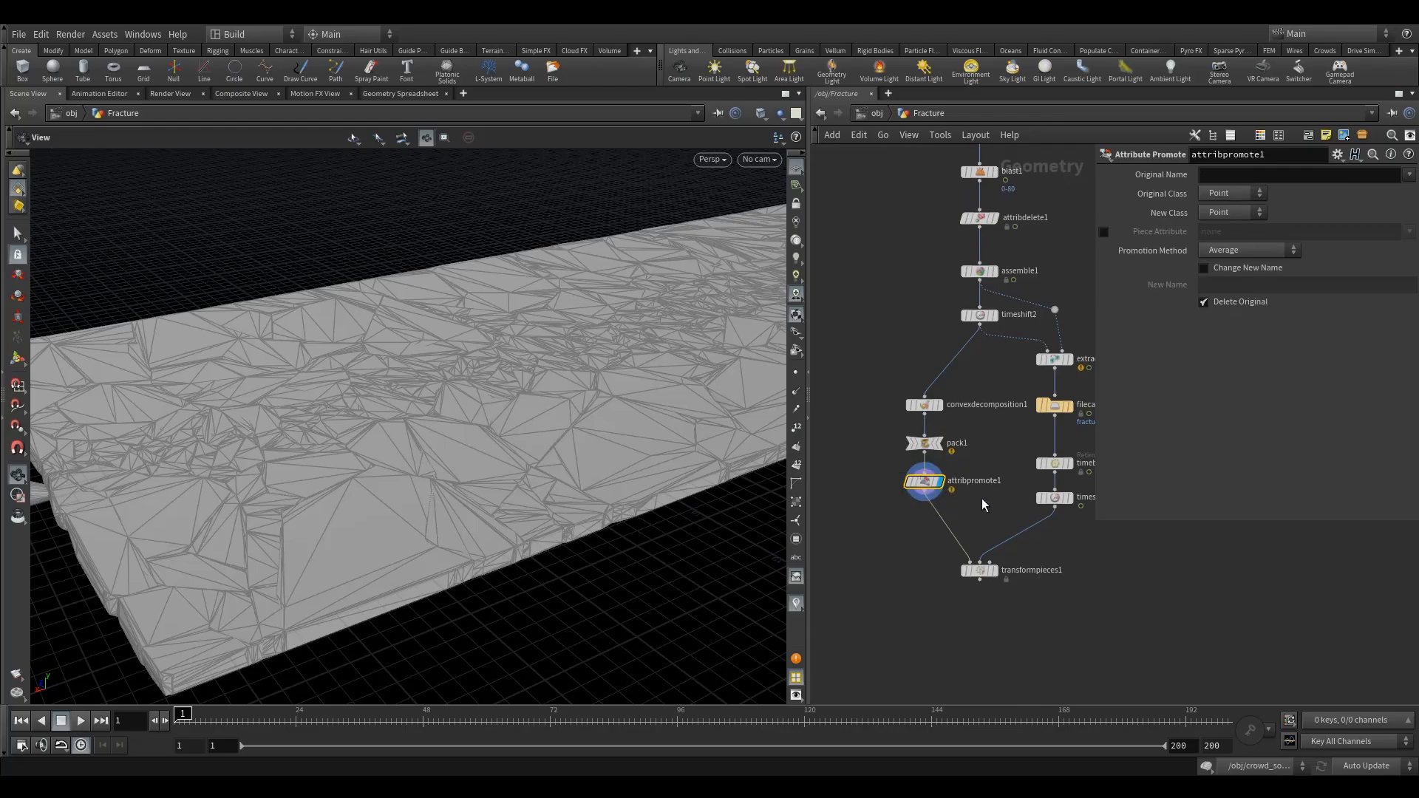
Step: Promote the name attribute from Primitive to Point, then display and select Transform Pieces
left_click(1235, 202)
left_click(1227, 213)
left_click(1408, 176)
left_click(1394, 192)
middle_click_drag(983, 515, 972, 470)
left_click(991, 509)
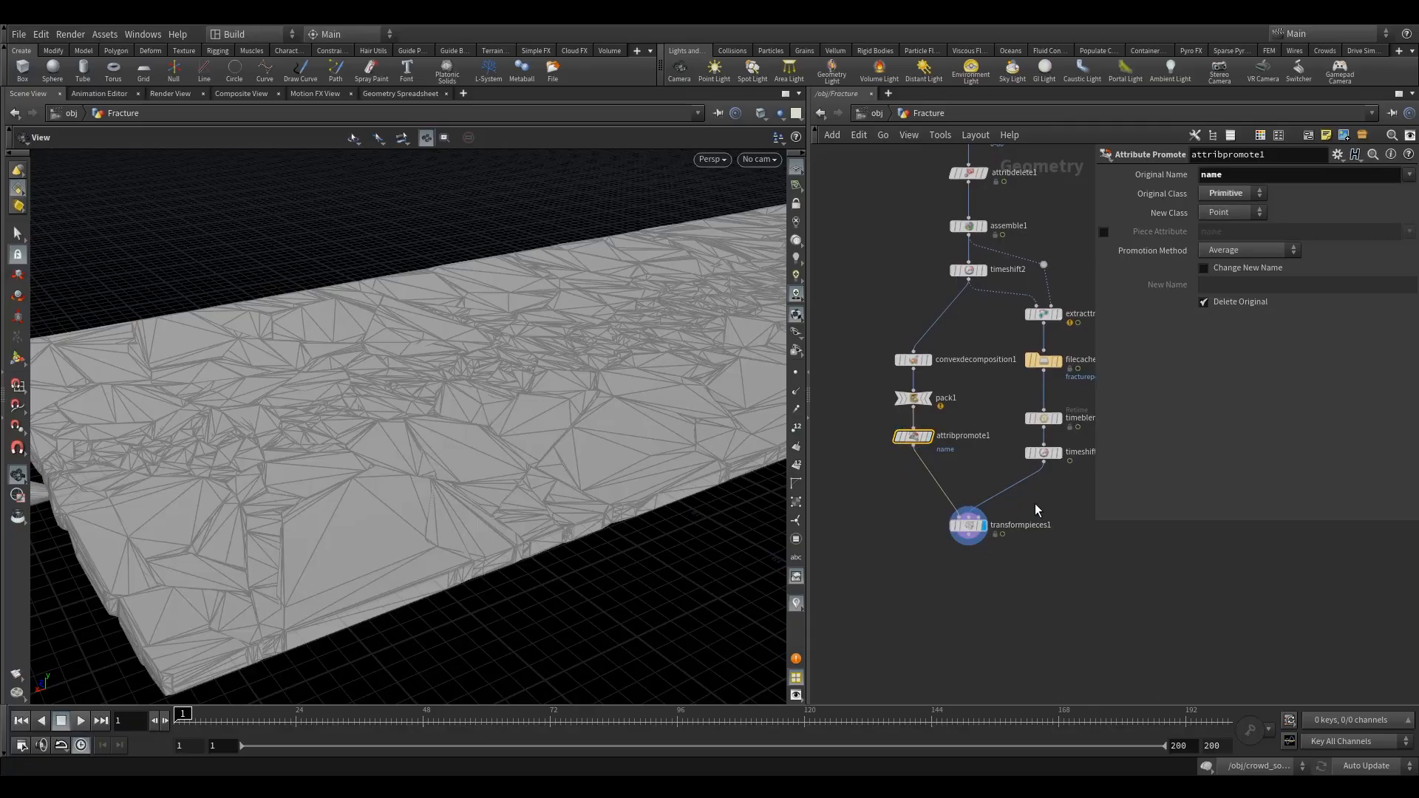
left_click_drag(1035, 507, 942, 565)
Step: Play the packed convex pieces, rewind and play them again, and examine how the ground breaks apart
left_click(81, 721)
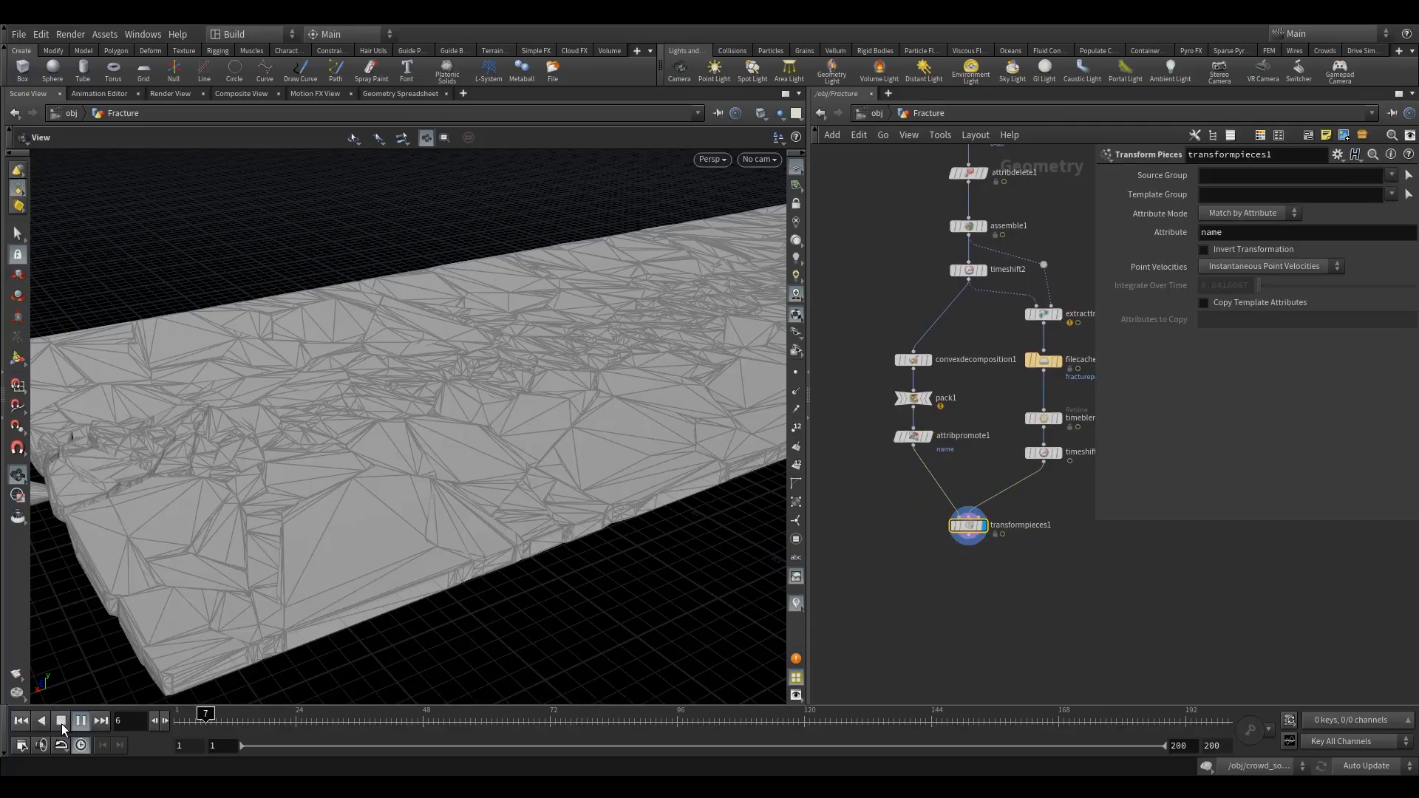
left_click(62, 724)
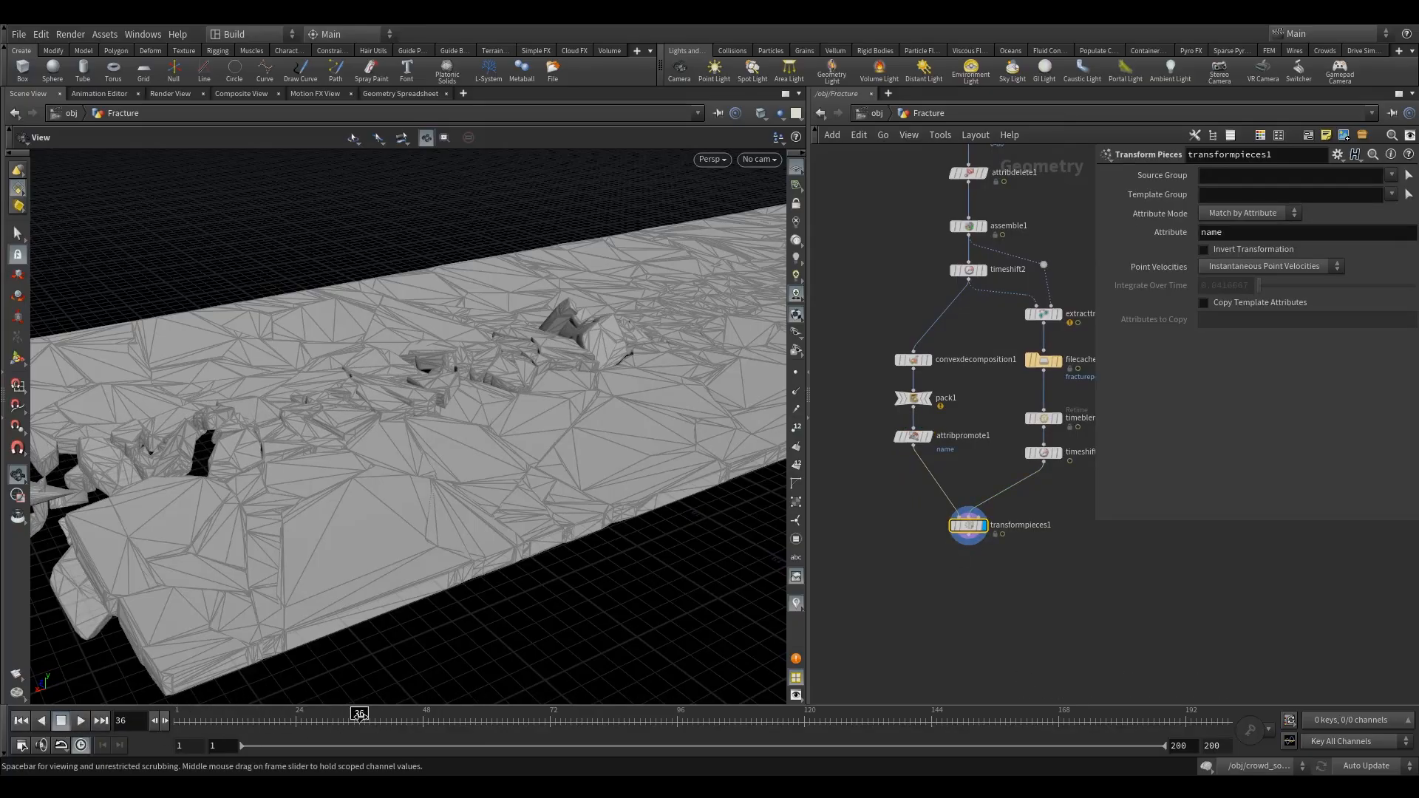
mouse_move(364, 714)
left_mouse_down()
mouse_move(488, 716)
mouse_move(135, 728)
left_mouse_up()
left_click(80, 722)
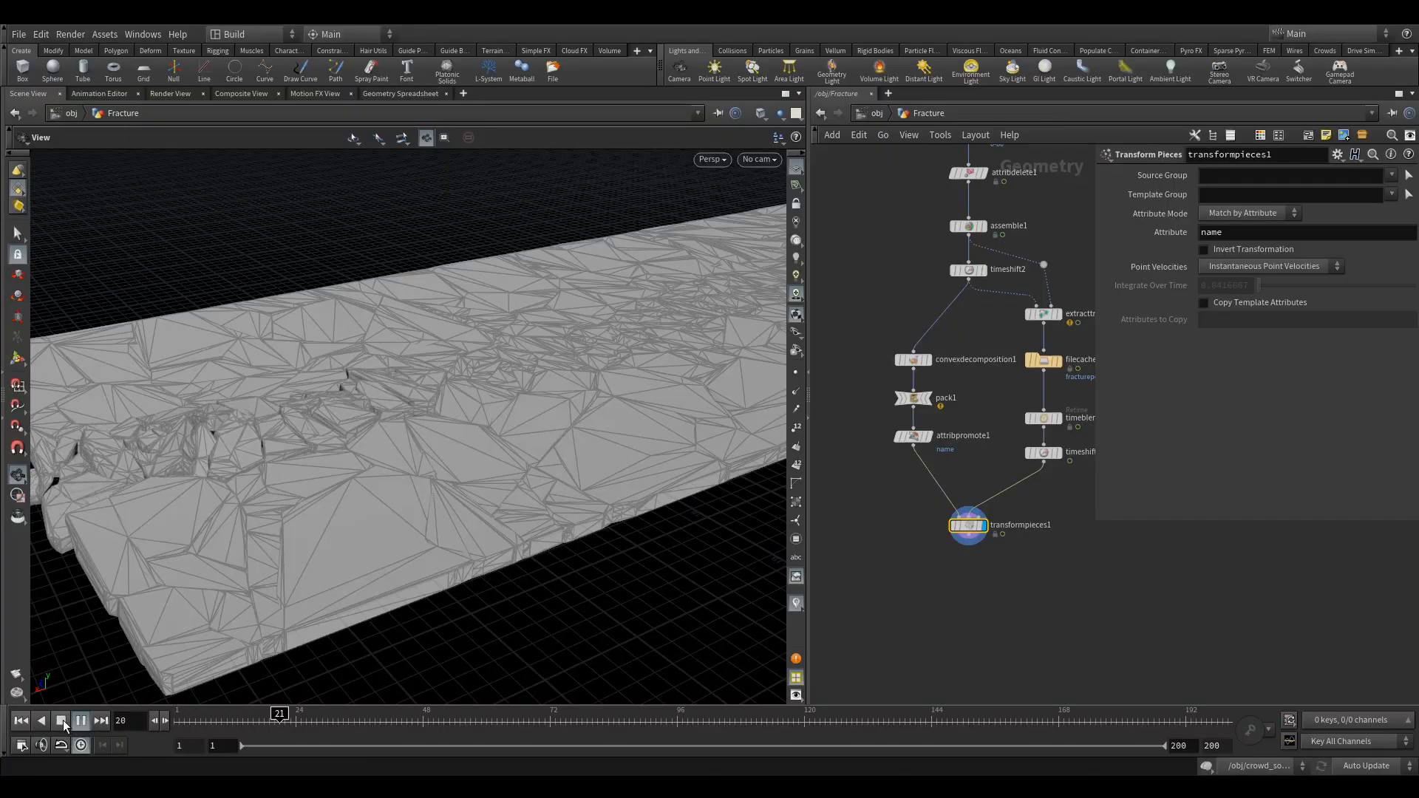
left_click(62, 722)
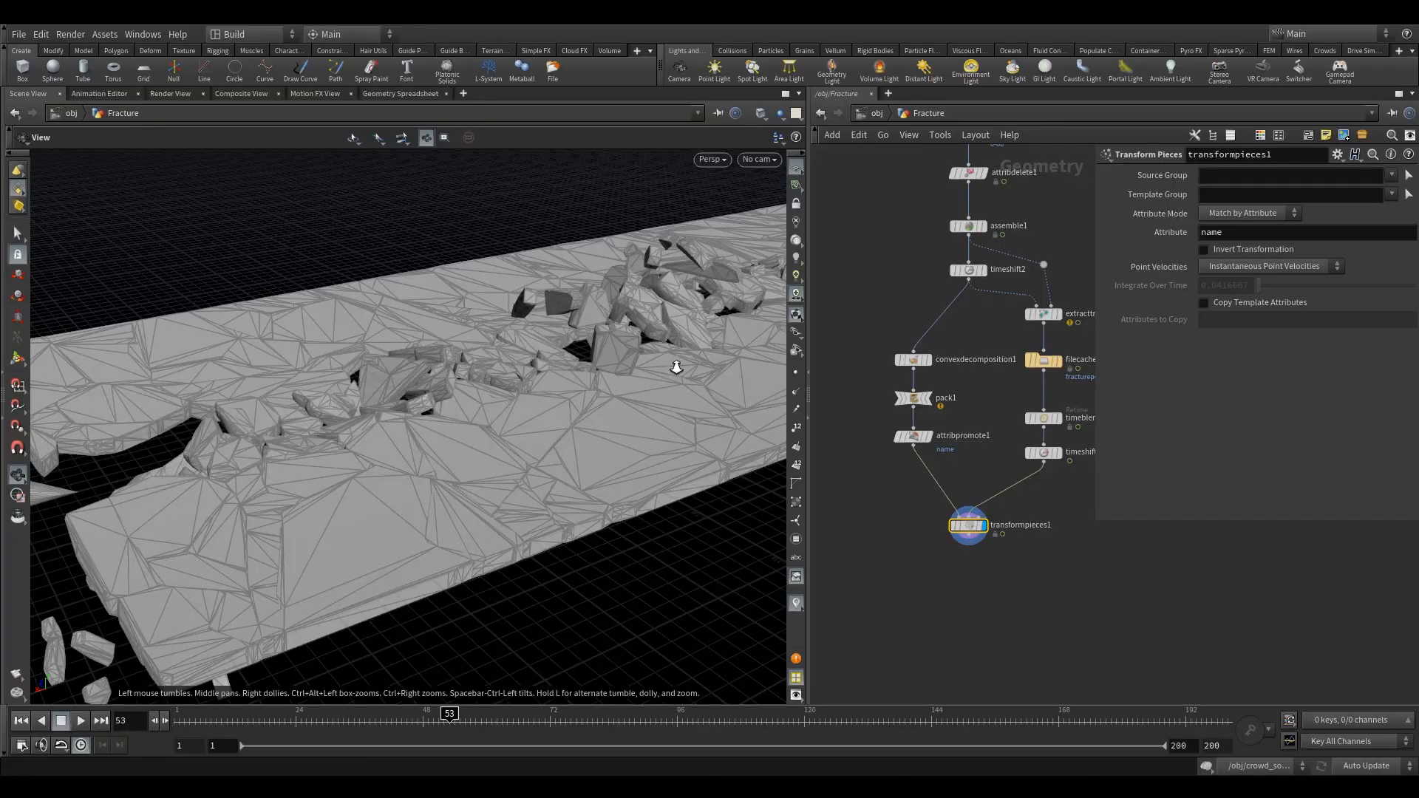
left_click_drag(675, 364, 521, 414)
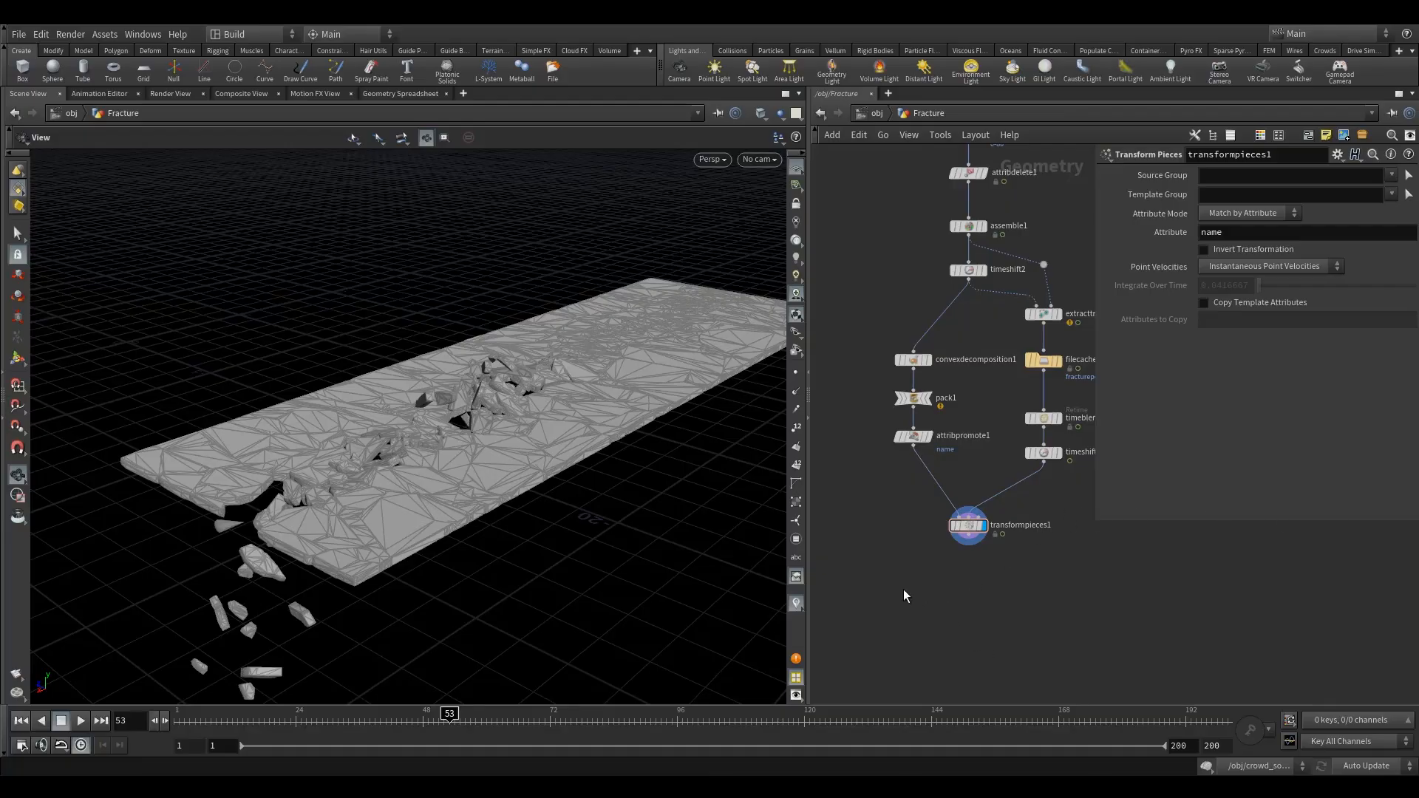
Step: Add a Null node below Transform Pieces and name it OUT_col
key("Tab")
type("nu")
left_click(1046, 162)
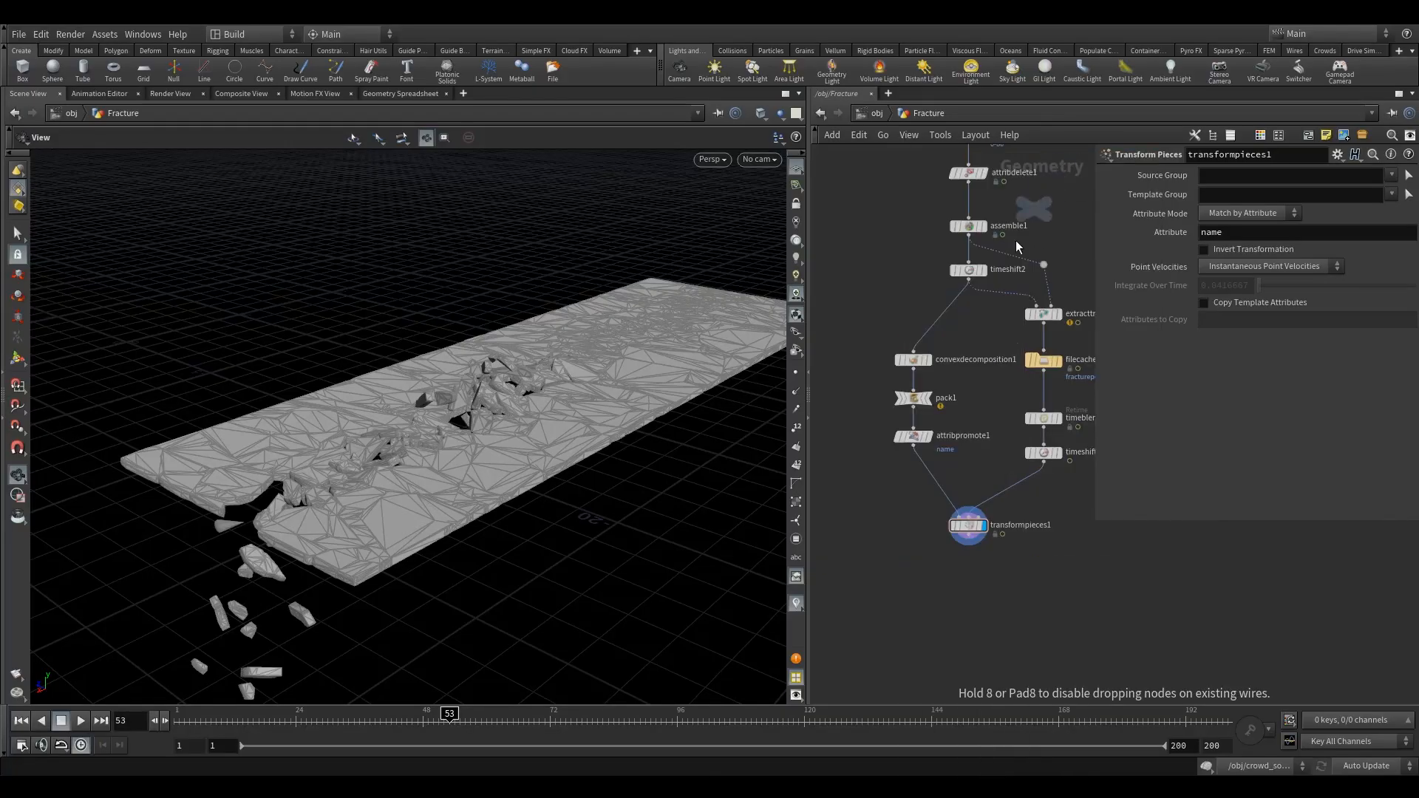
left_click(968, 598)
double_click(1017, 599)
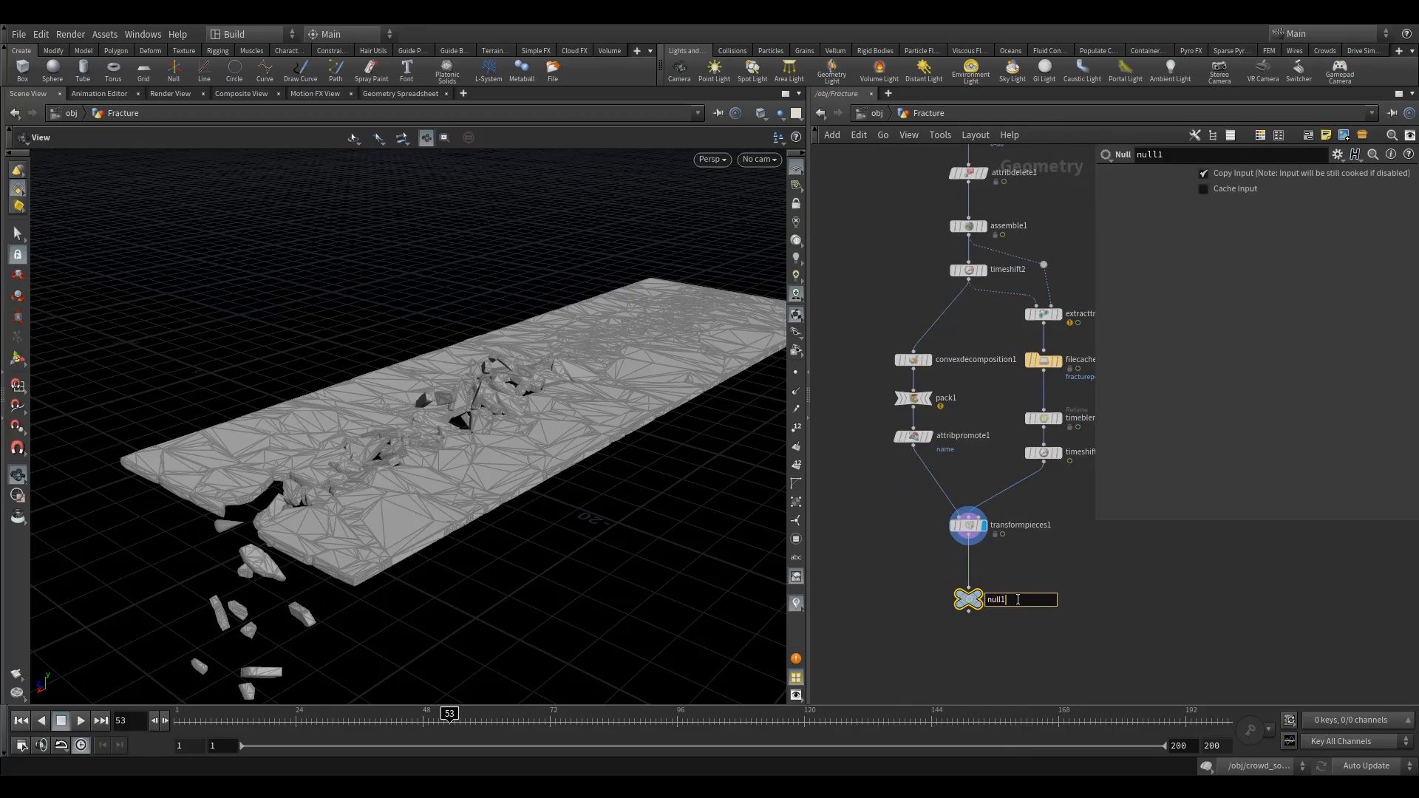
type("OUT_col")
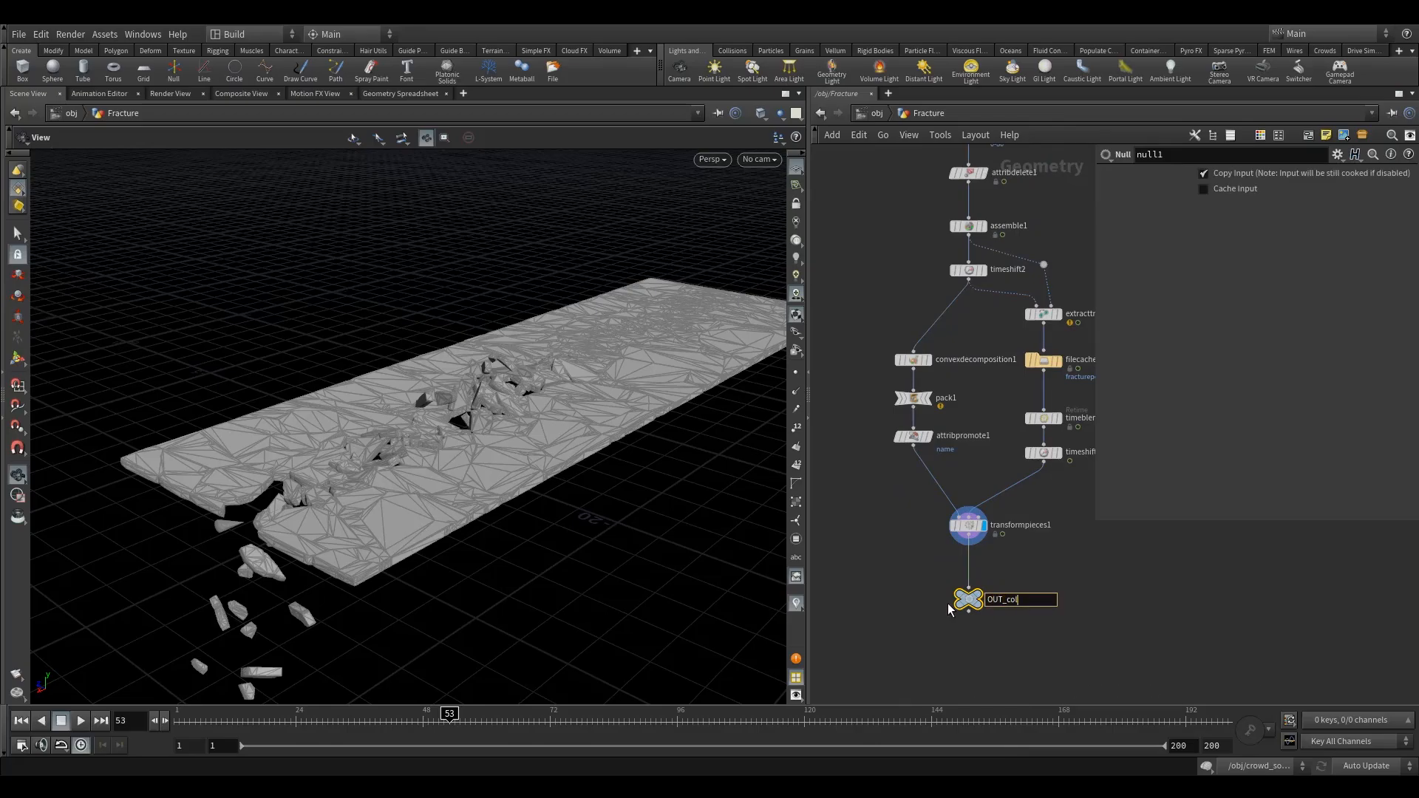